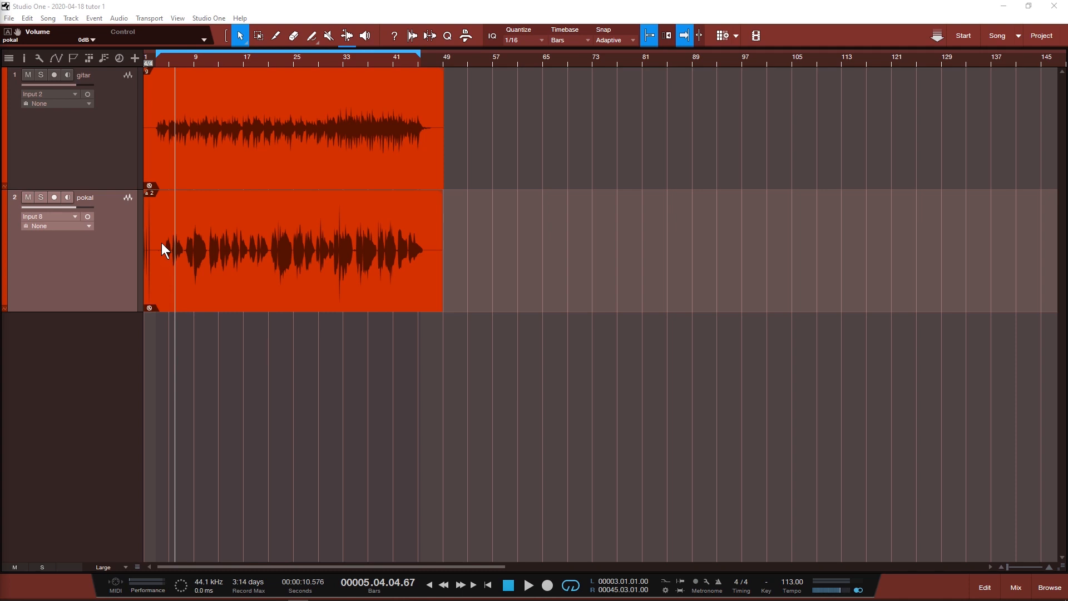
Step: Duplicate the pokal track with its audio and trim the copy to the opening clicks, ending just after bar 2
right_click(94, 261)
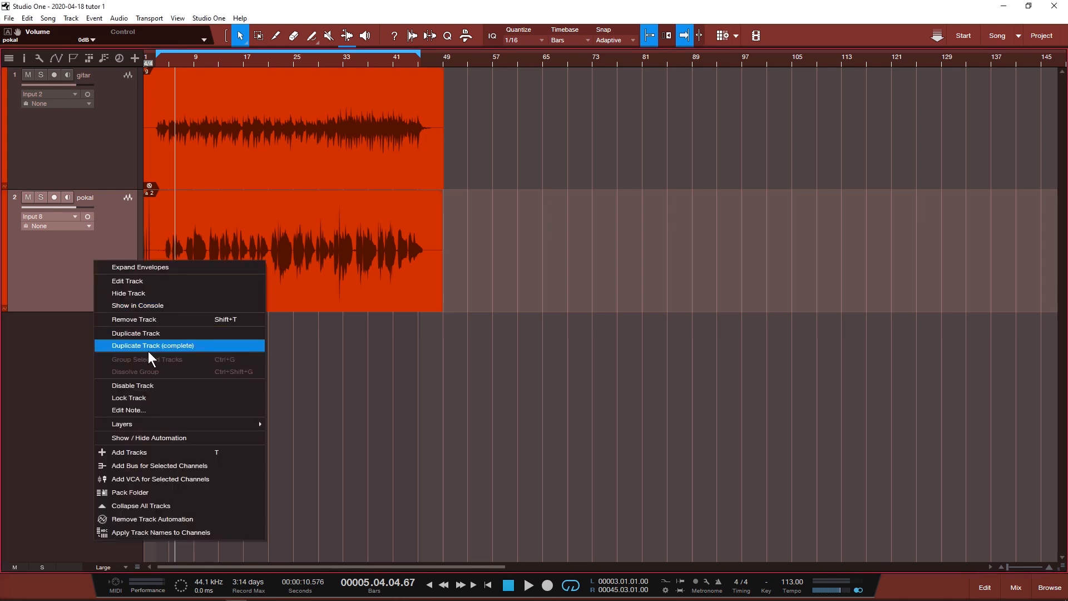
click(148, 347)
drag(446, 353, 155, 396)
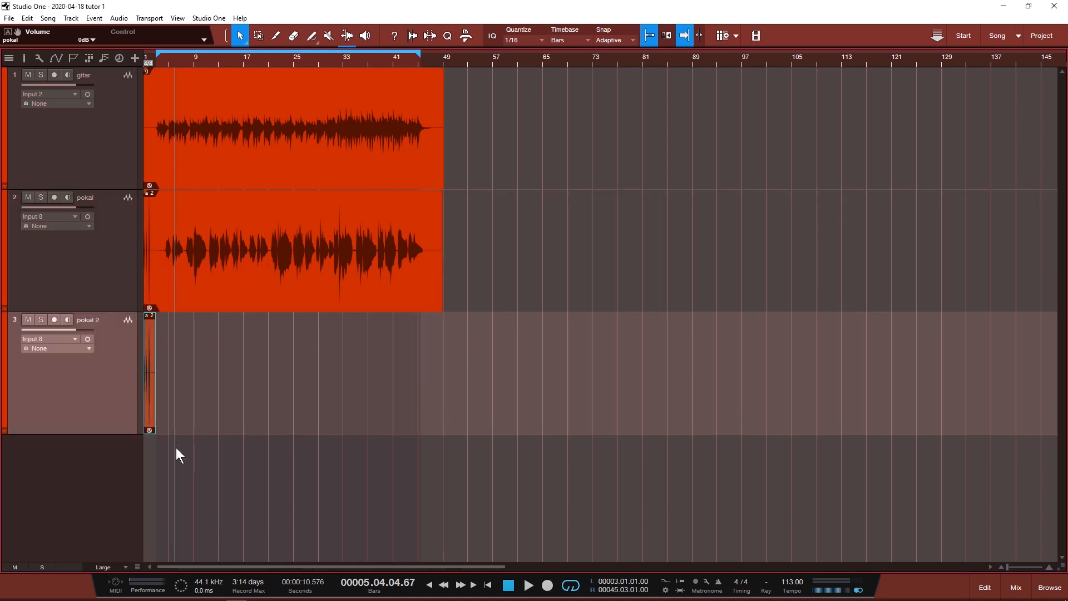
scroll(155, 59, up, 7)
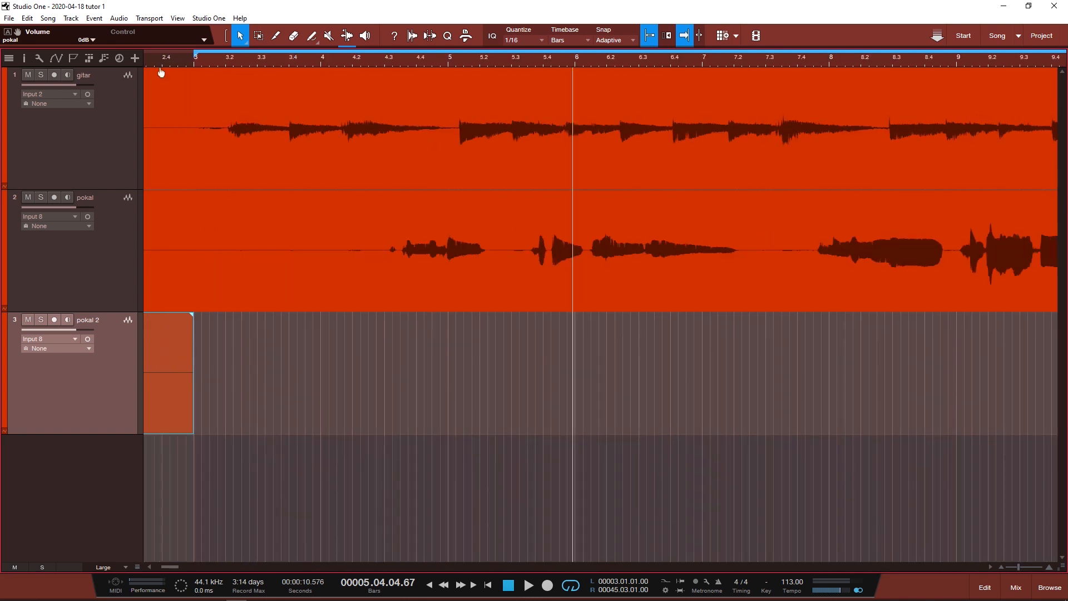
scroll(335, 445, left, 3)
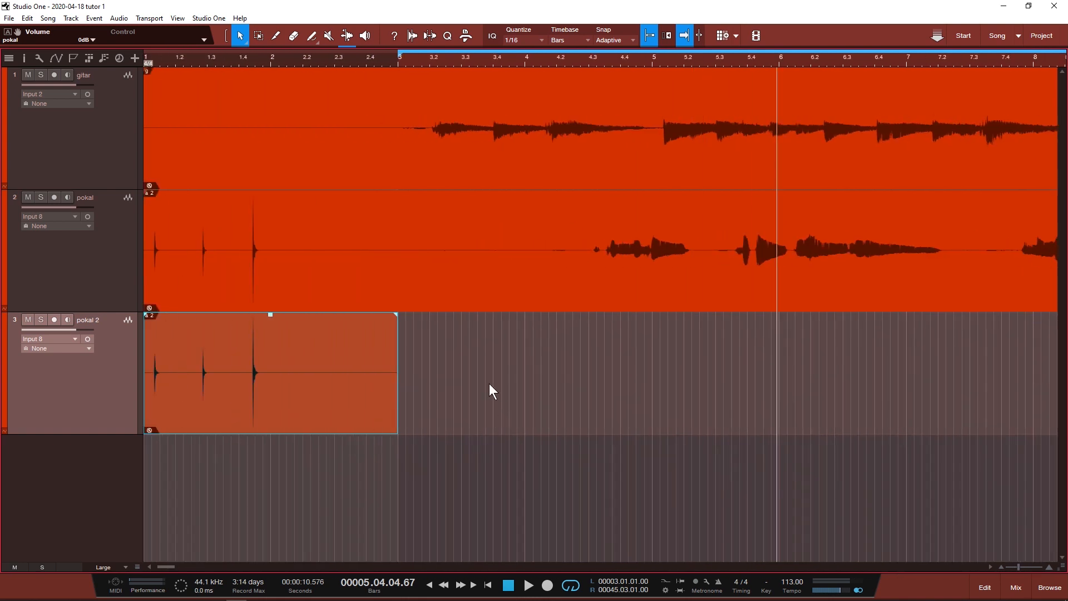
drag(392, 354, 281, 359)
Step: Trim the start of the original pokal clip to about 4.2 and add a fade-in about one beat long
click(301, 290)
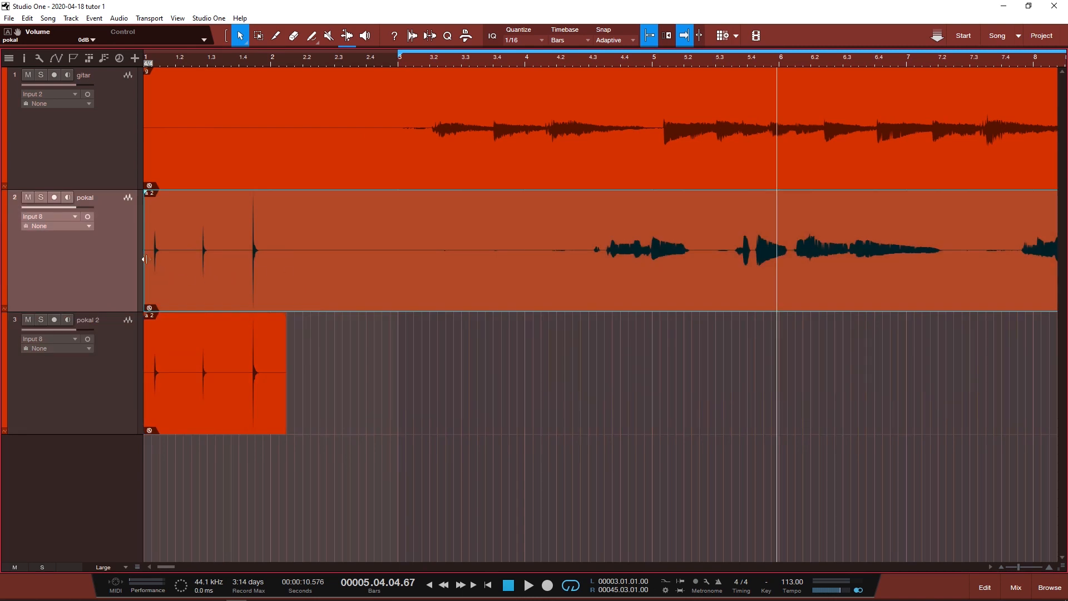
drag(144, 259, 566, 257)
drag(567, 194, 603, 196)
Step: Trim the start of the gitar clip to just before 2.4 and add a fade-in about two beats long
click(169, 177)
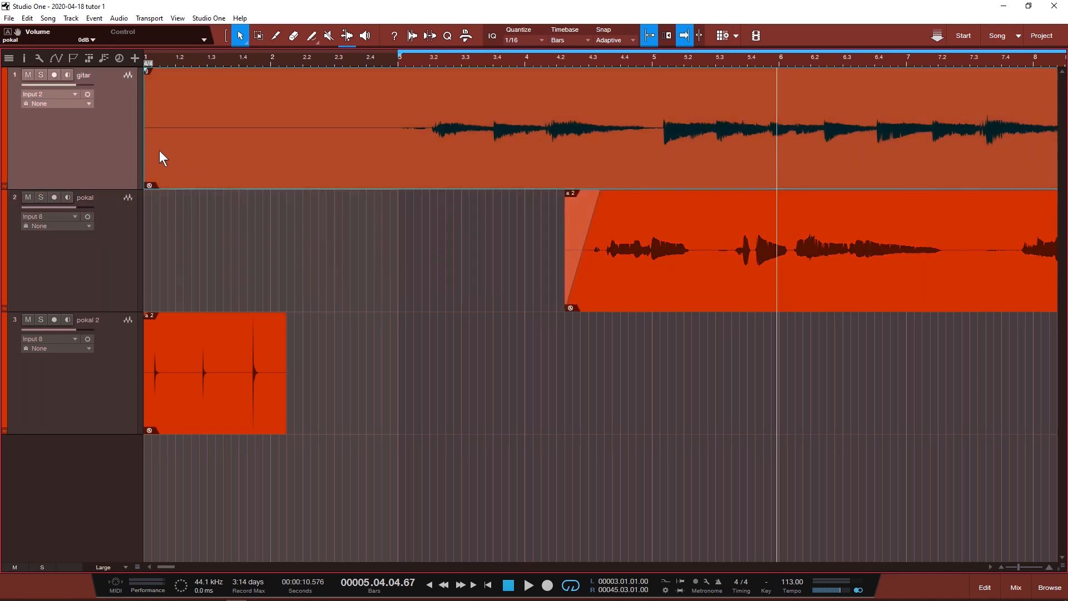
drag(147, 135, 363, 136)
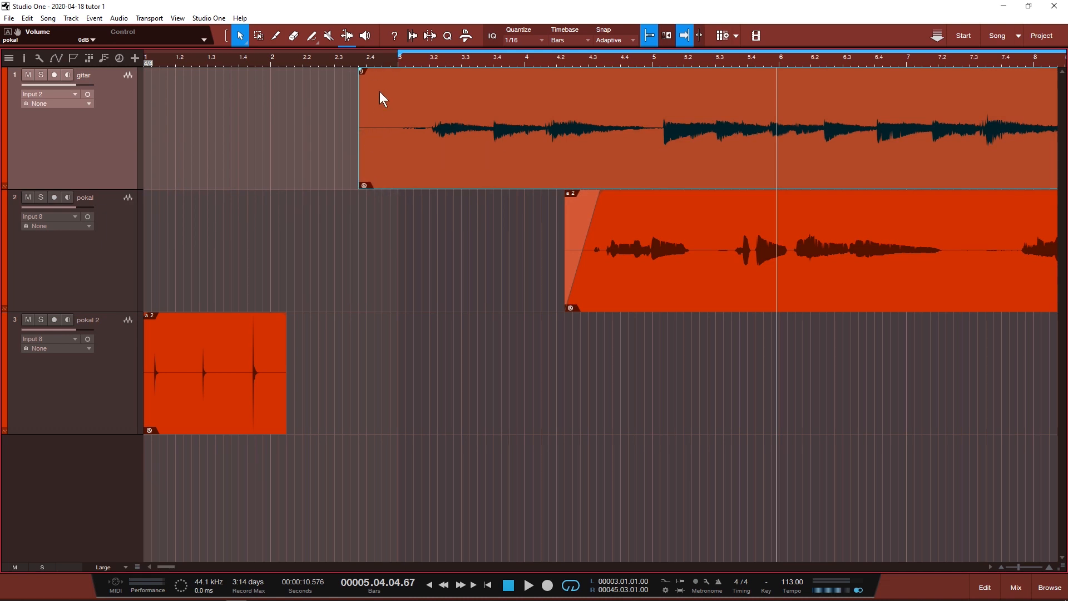
drag(361, 71, 442, 70)
Step: Shorten the ends of the gitar and pokal clips within bar 47 and add fade-outs starting at about 46.3 and 45.1
scroll(443, 62, down, 8)
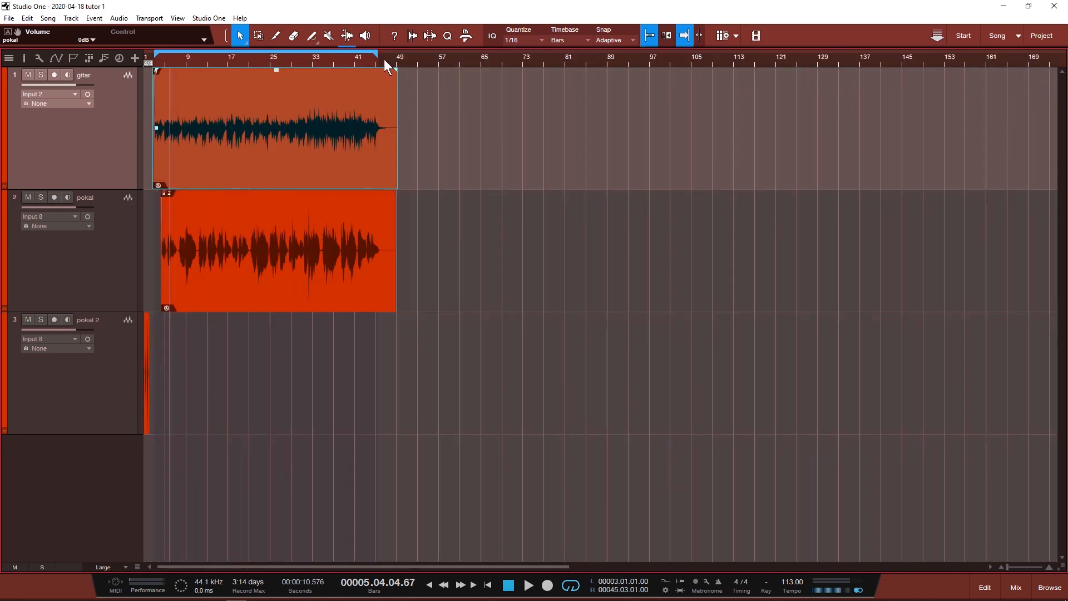
scroll(383, 59, up, 8)
drag(631, 102, 437, 71)
click(590, 215)
drag(619, 214, 350, 207)
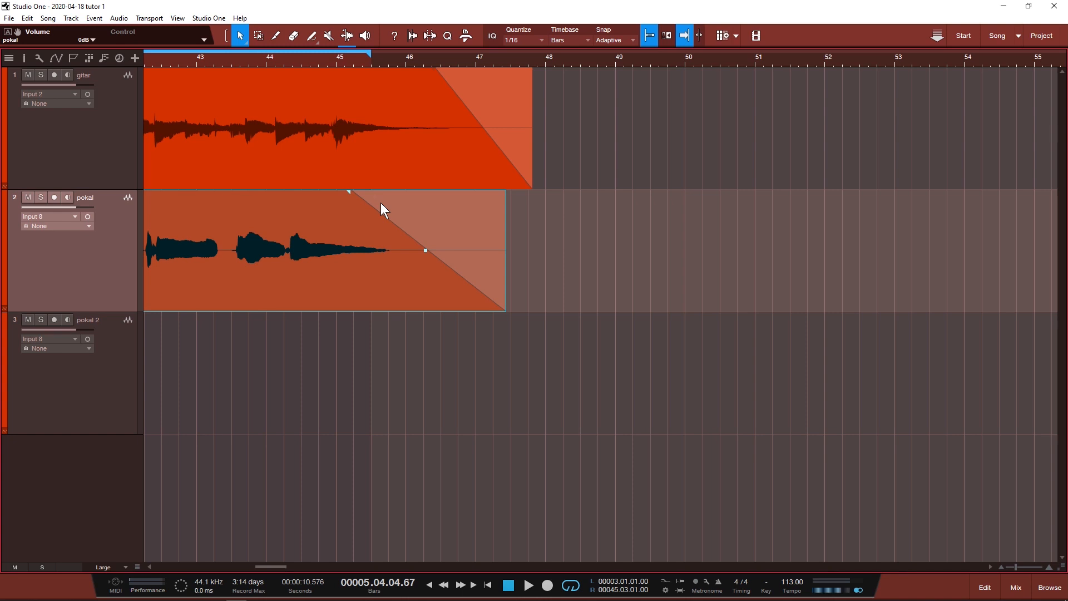
Step: Listen to the trimmed tracks from position 4.3 into bar 9
key(Home)
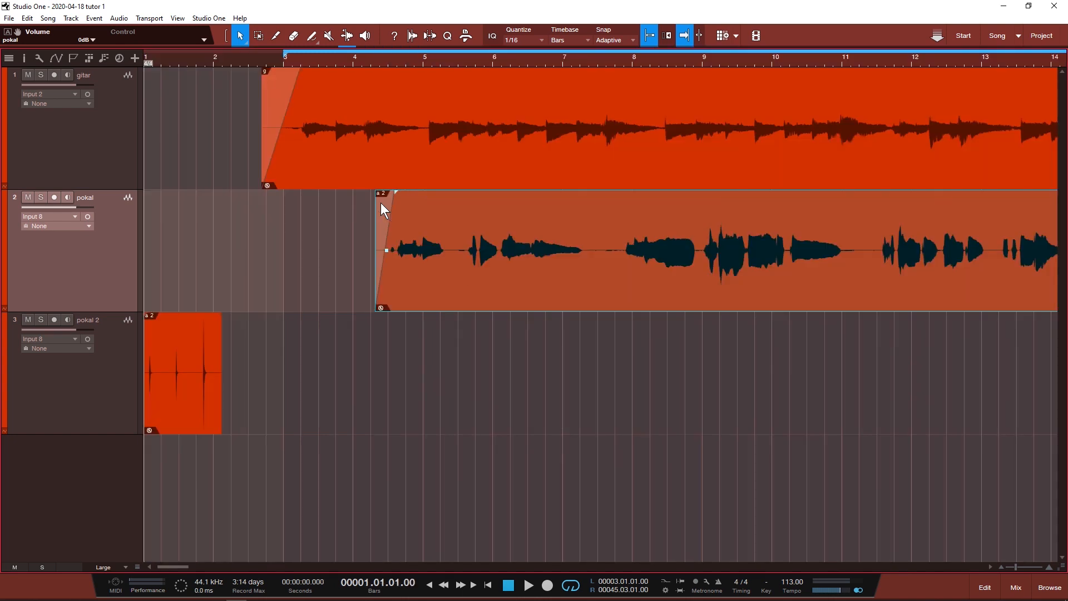
click(362, 58)
scroll(368, 55, up, 2)
click(392, 58)
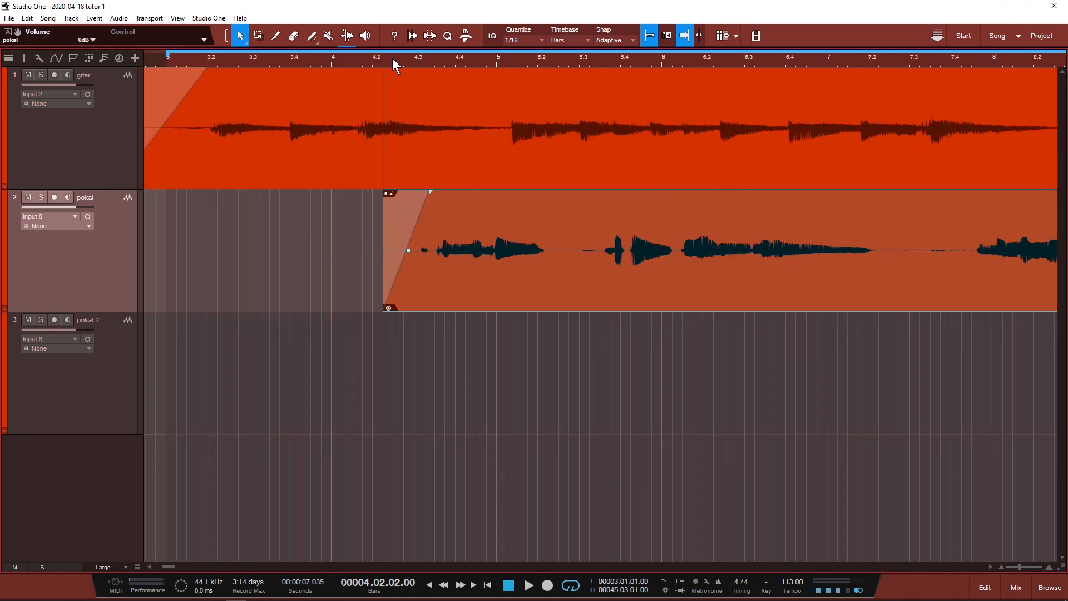
scroll(395, 58, up, 2)
click(395, 58)
click(411, 58)
click(426, 58)
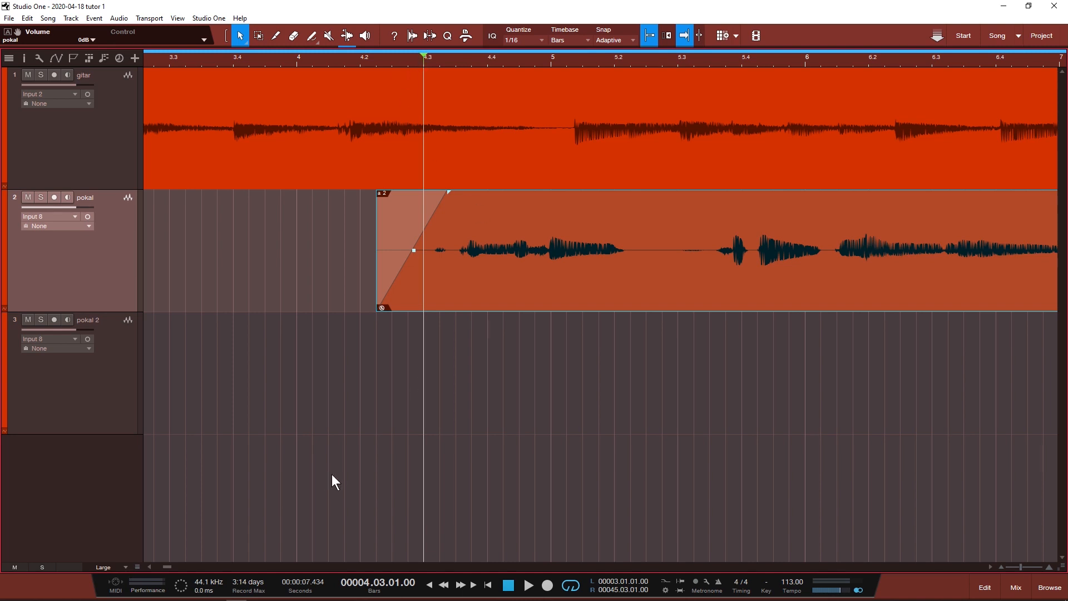
key(space)
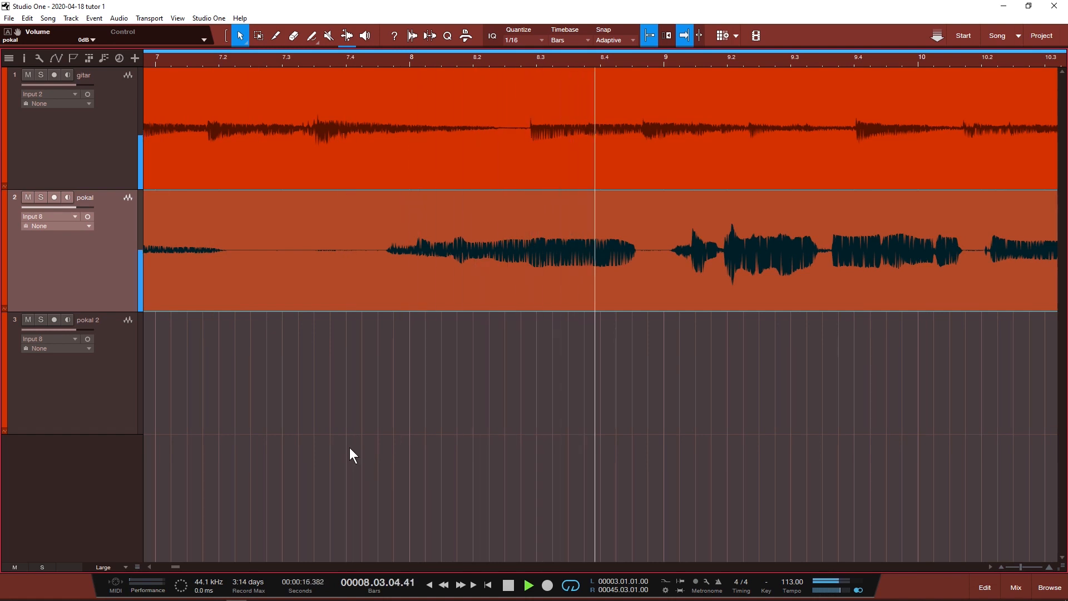
click(349, 447)
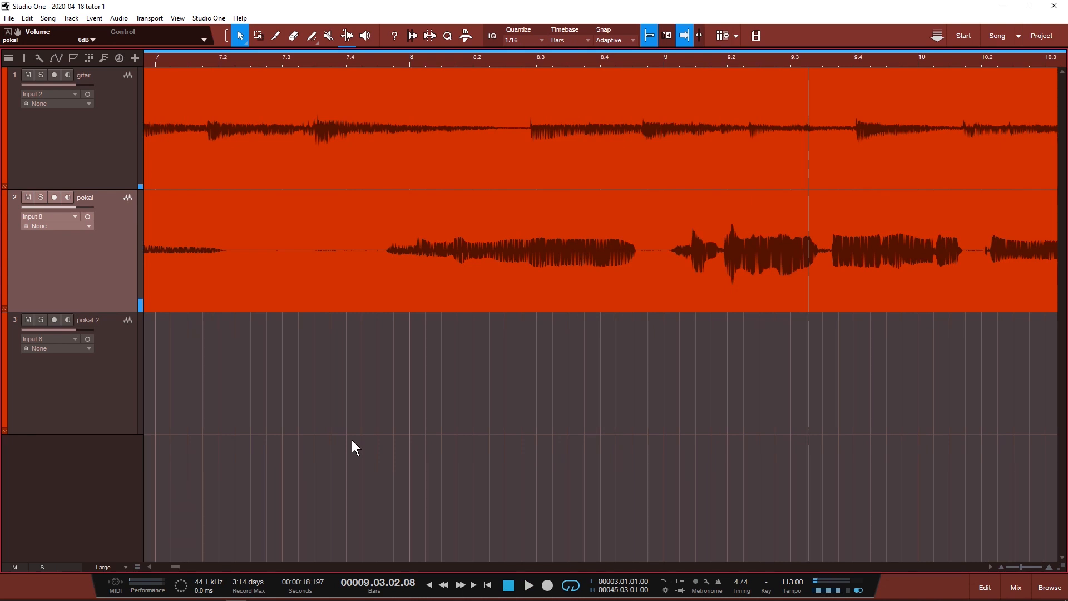
Step: Show the mixer and add a Limiter to the Main output's post-fader inserts
key(F3)
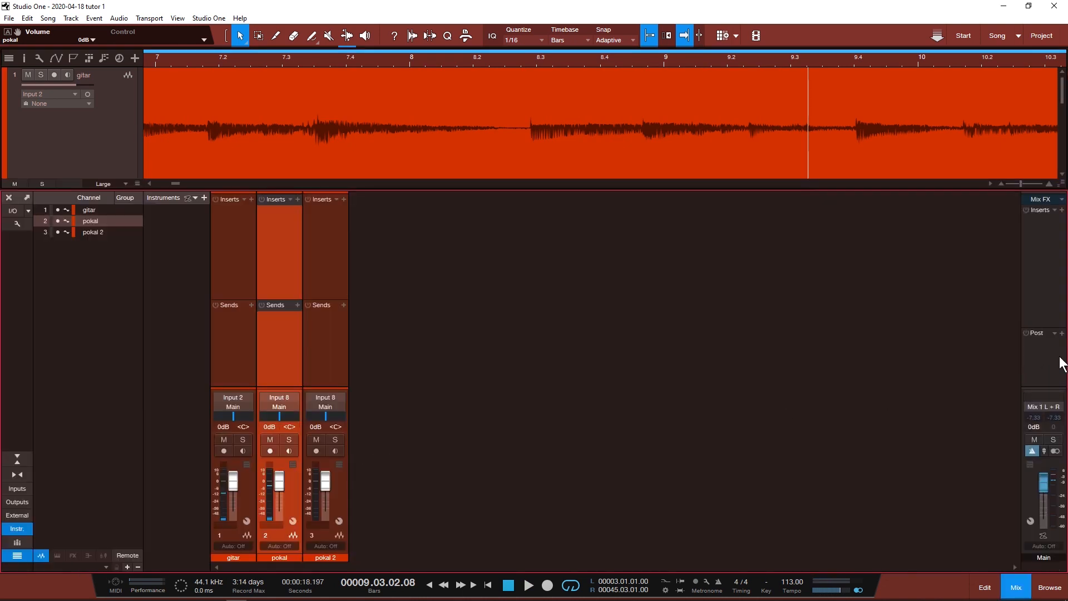
click(1062, 333)
text(Li)
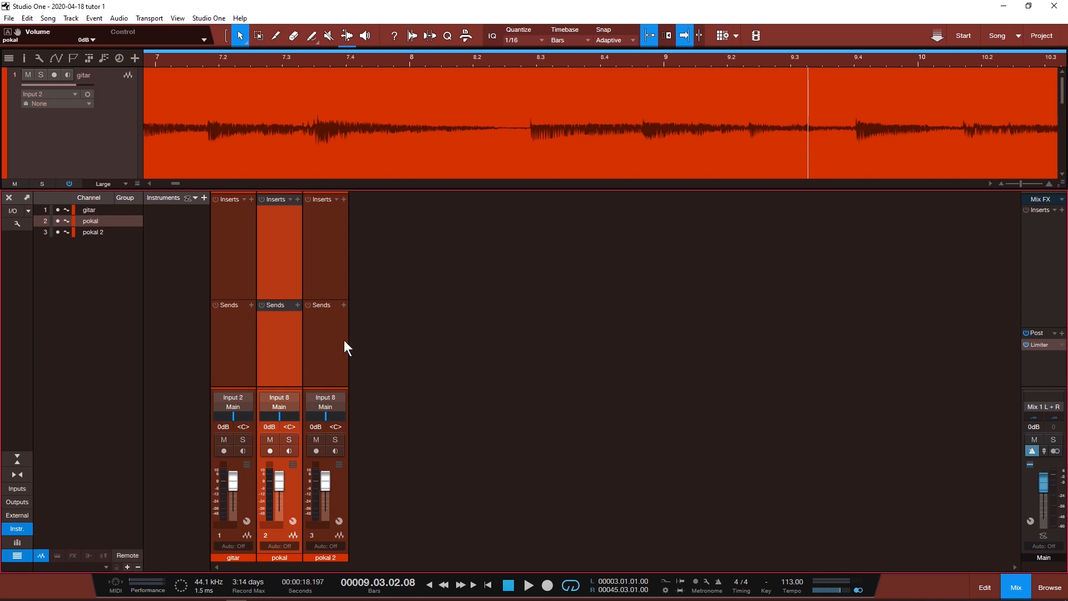
Step: Hide the pokal 2 channel in the mixer, leaving the gitar and pokal channels
click(339, 357)
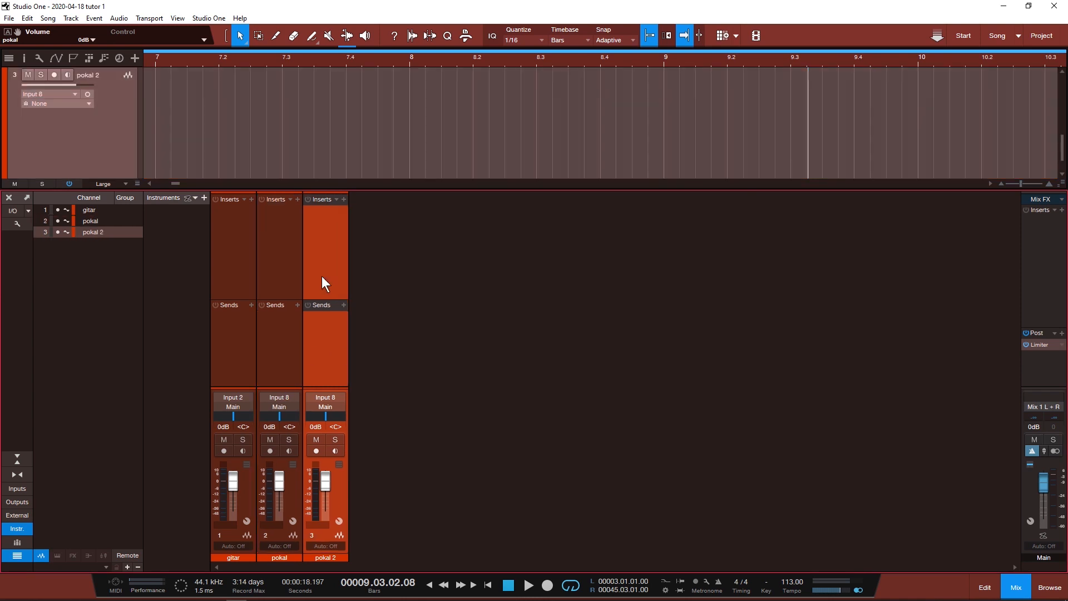
click(57, 234)
click(241, 270)
click(274, 266)
click(233, 269)
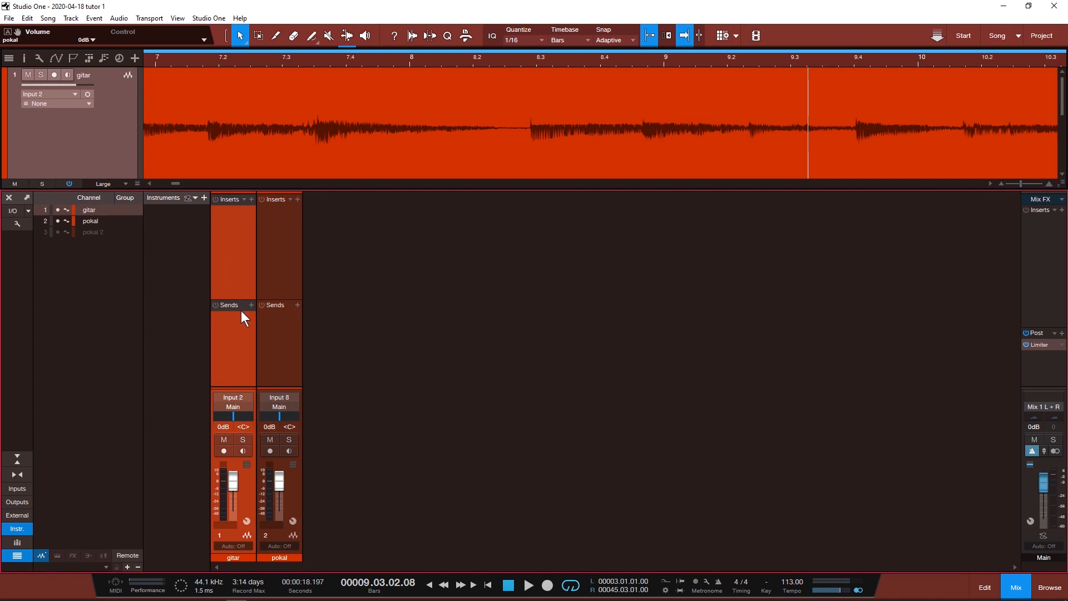
Step: Play the song and set the pokal channel's volume to +3 dB
key(space)
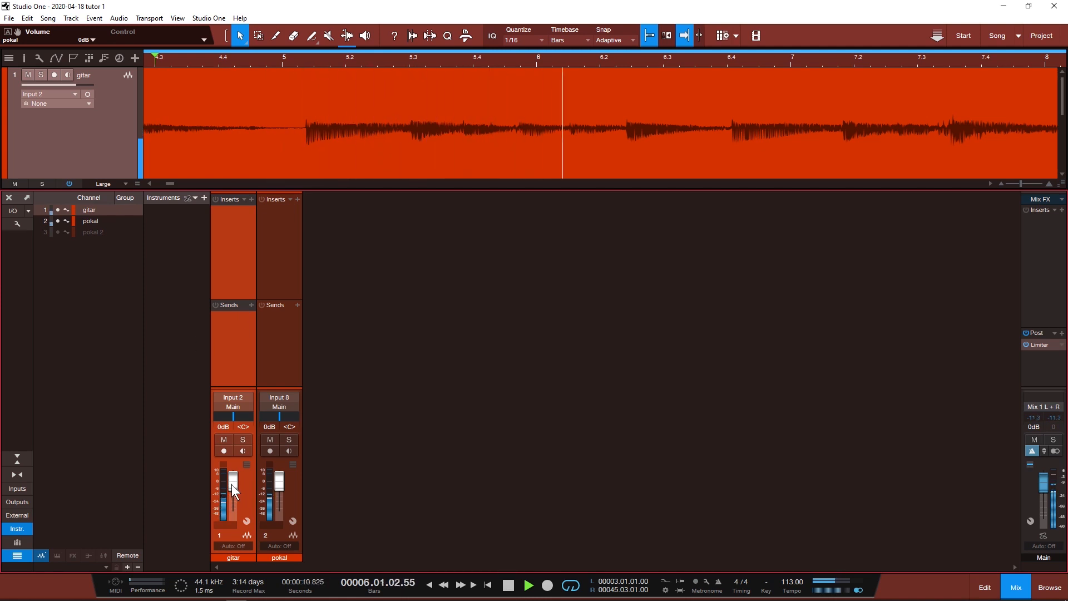
drag(278, 481, 279, 476)
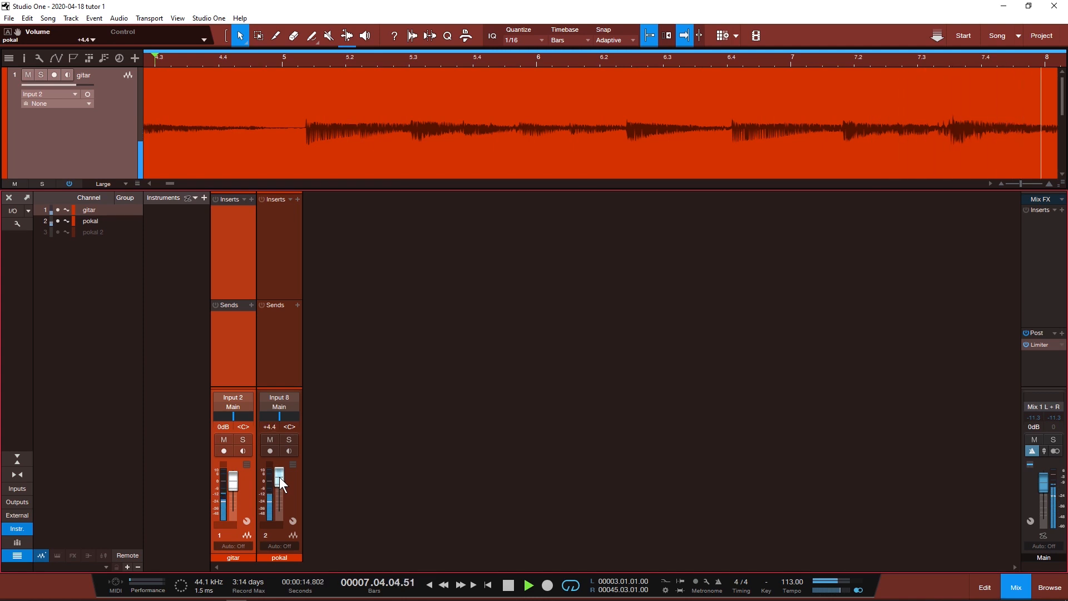
click(270, 428)
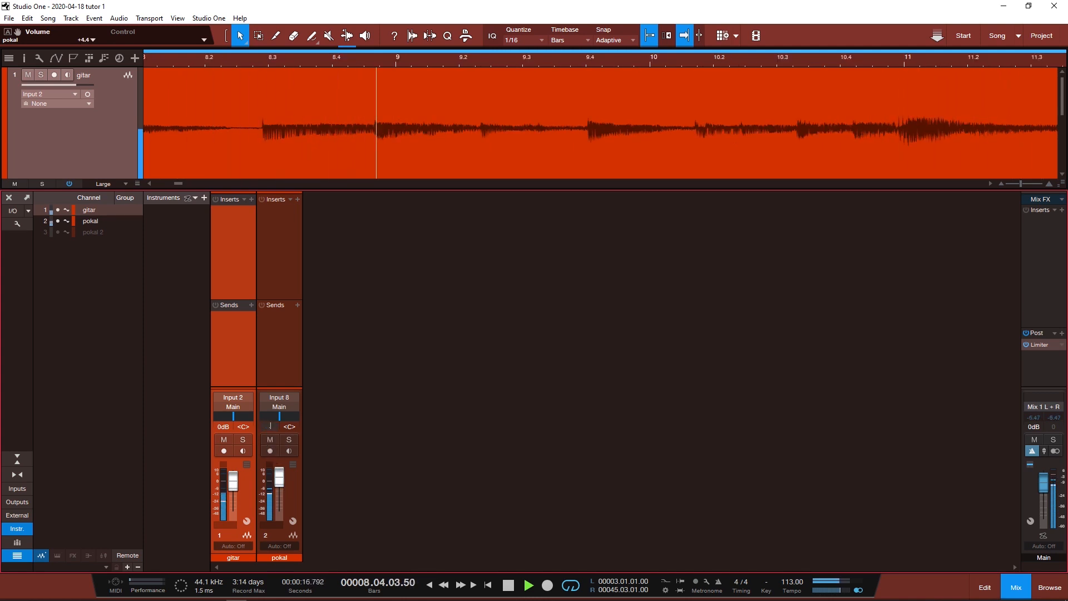
click(270, 427)
text(3)
key(Return)
Step: Set the gitar channel's volume to +1 dB, listen to the balance and stop playback
click(218, 428)
text(1)
key(Return)
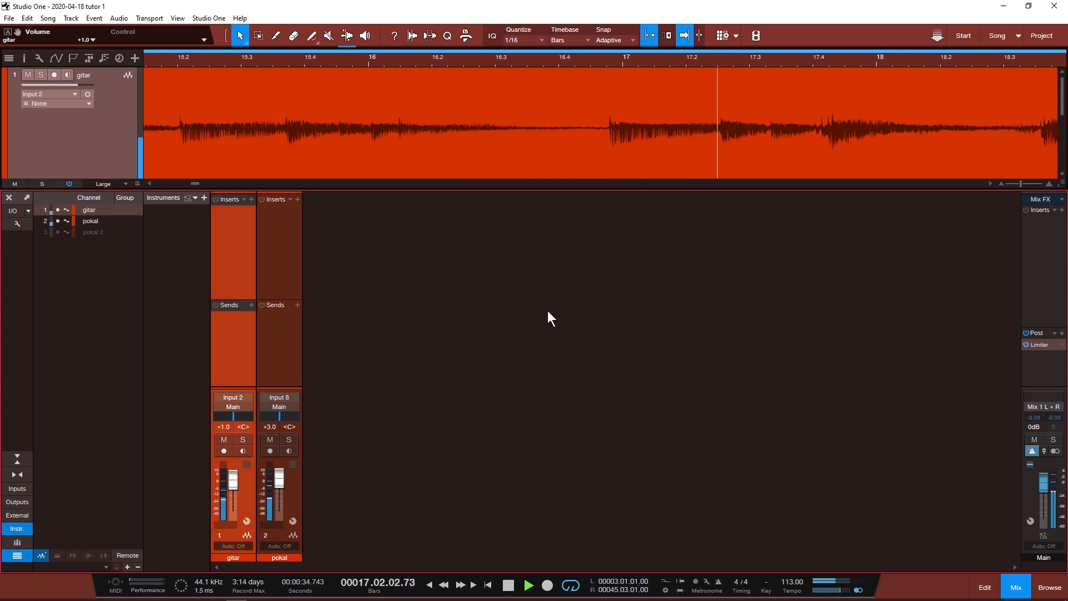
key(space)
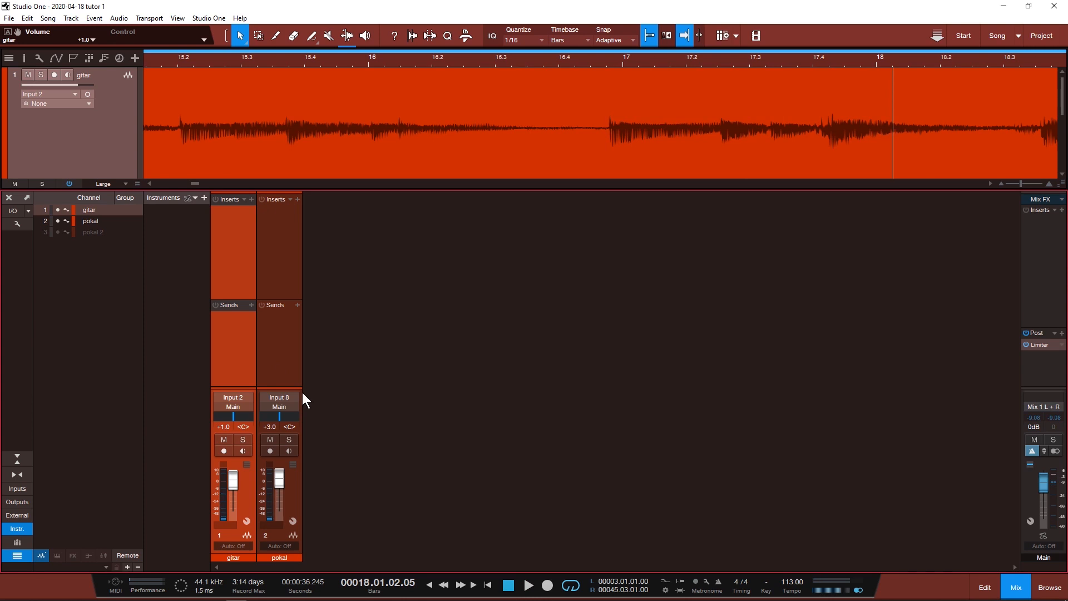
Step: Play the gitar and pokal mix again from position 4.3 to check its sound
click(279, 349)
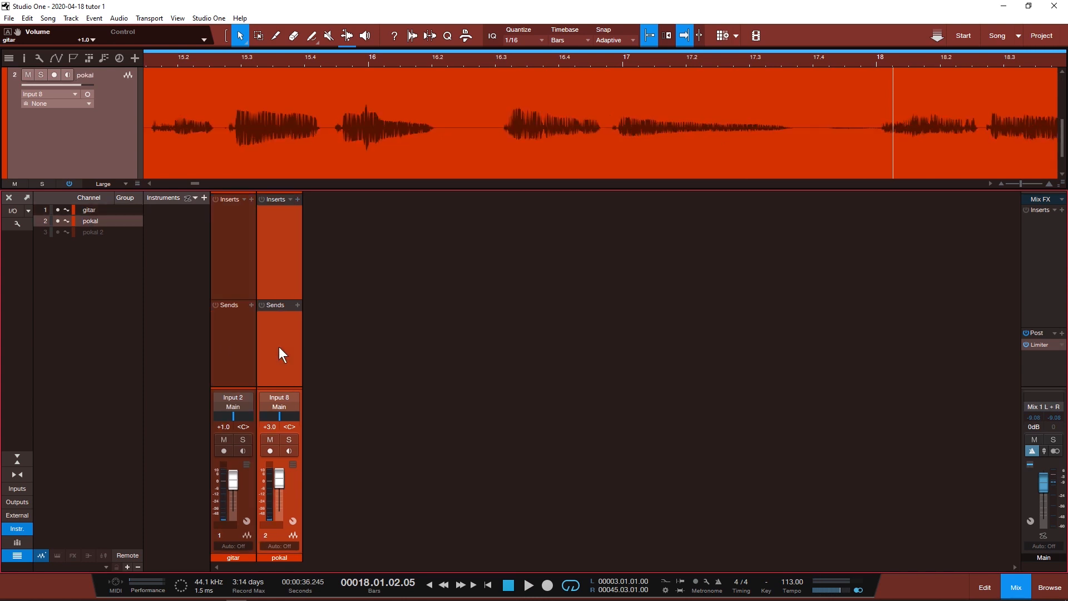
click(238, 319)
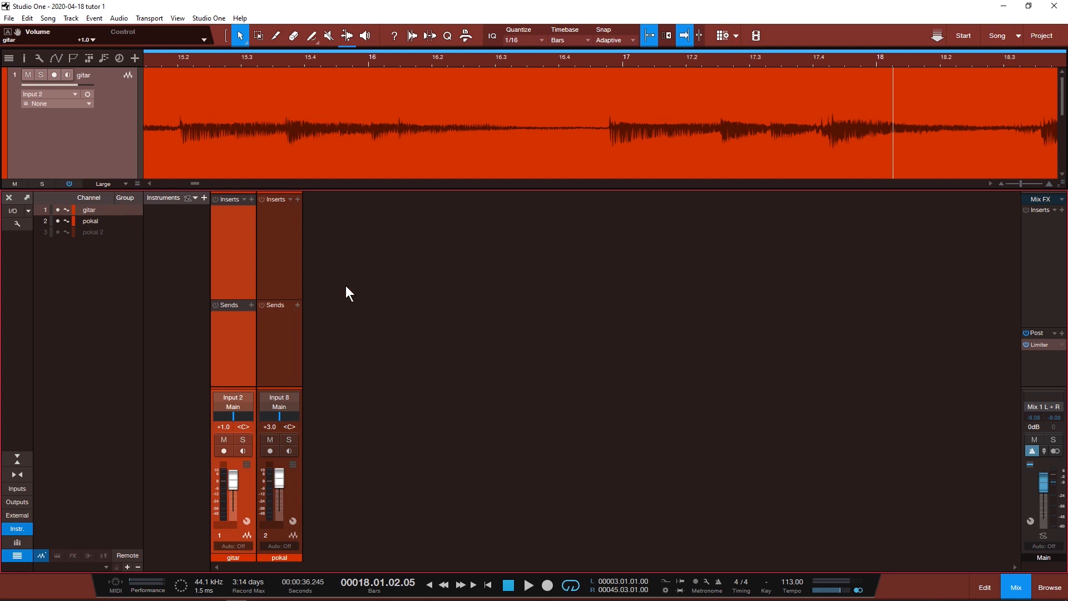
key(space)
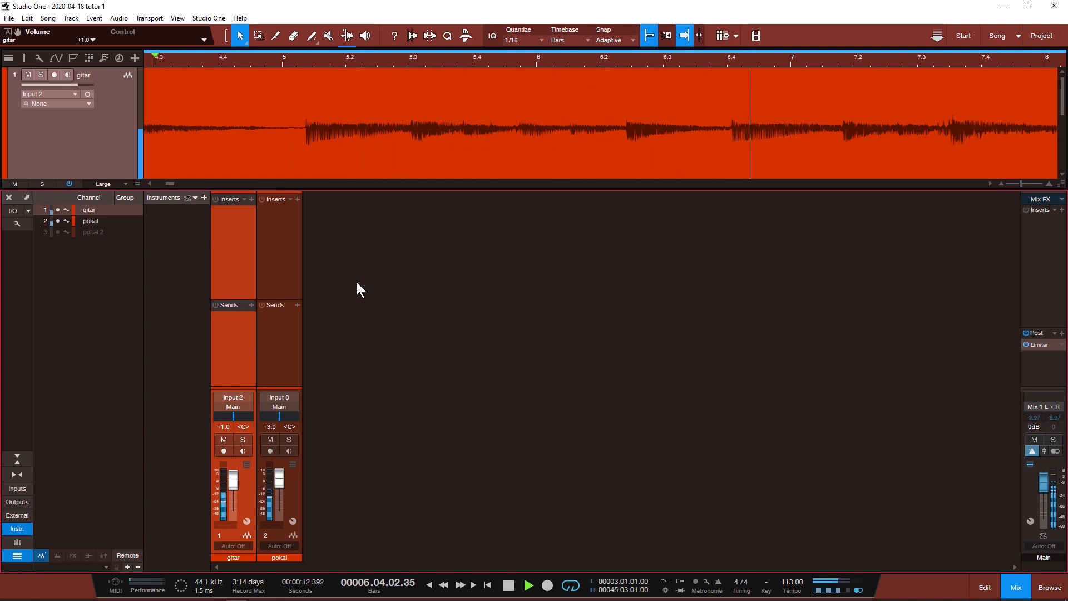
key(space)
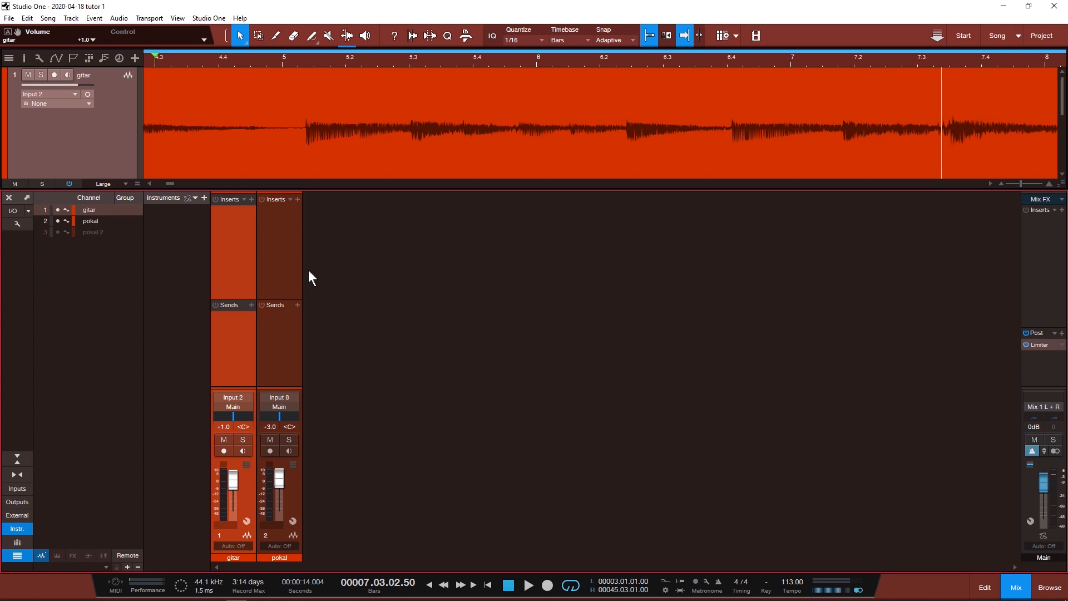
Step: Add a send from the gitar channel to a new FX channel and name that channel REV GTR
click(252, 306)
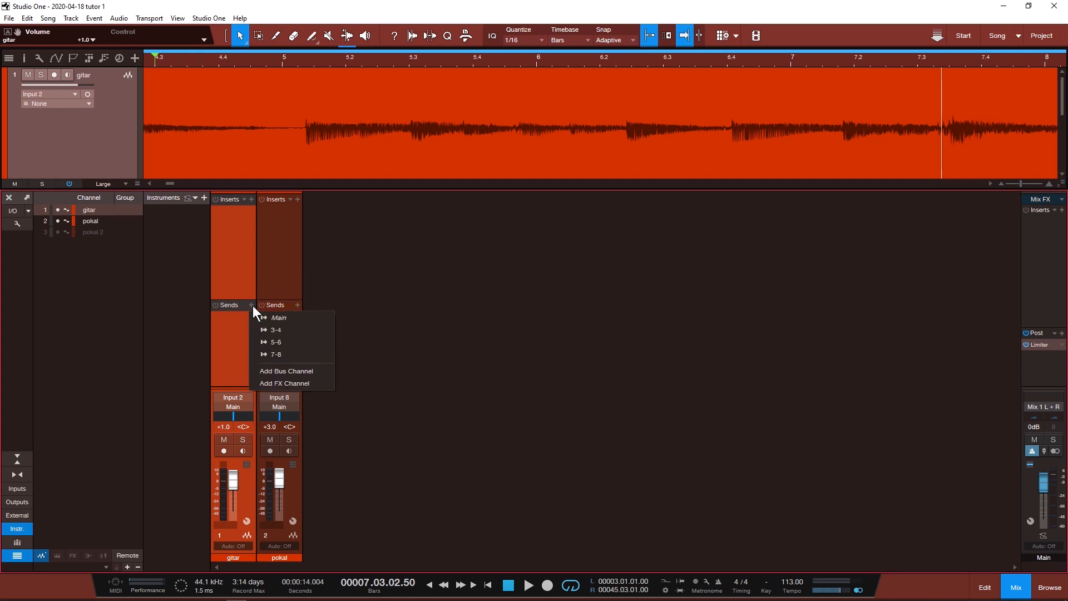
click(278, 383)
click(282, 560)
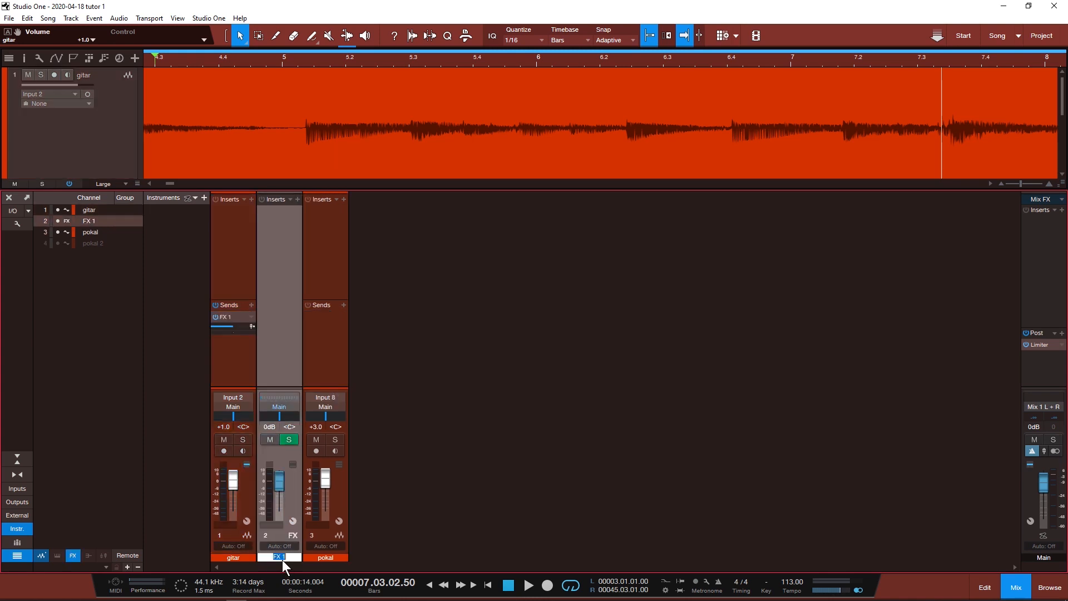
text(REV GTR)
key(Return)
Step: Add a send from the pokal channel to a new FX channel and name that channel DELAY
click(329, 295)
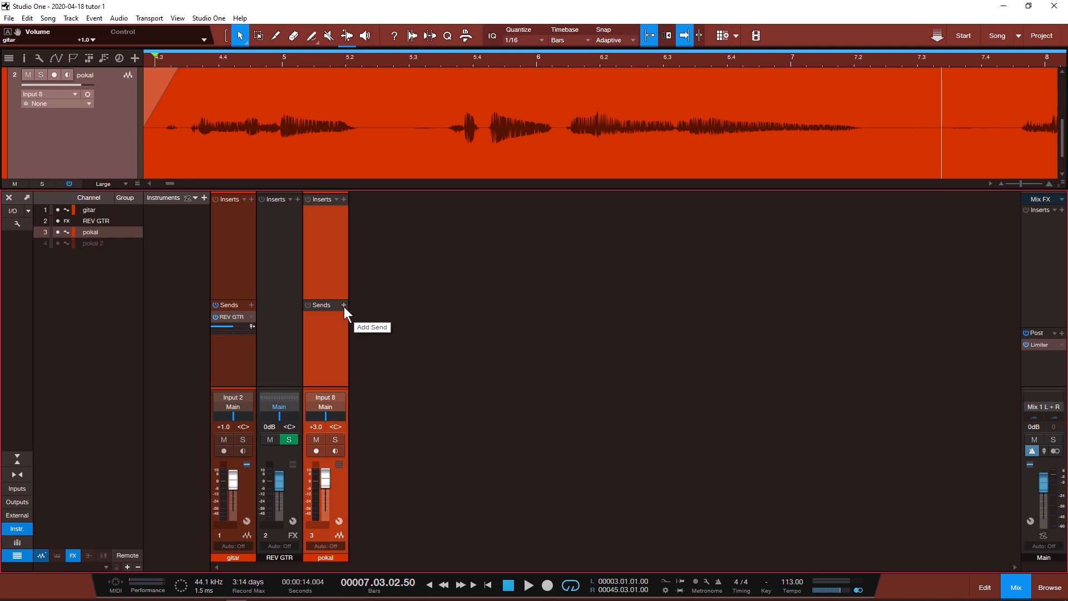
click(344, 305)
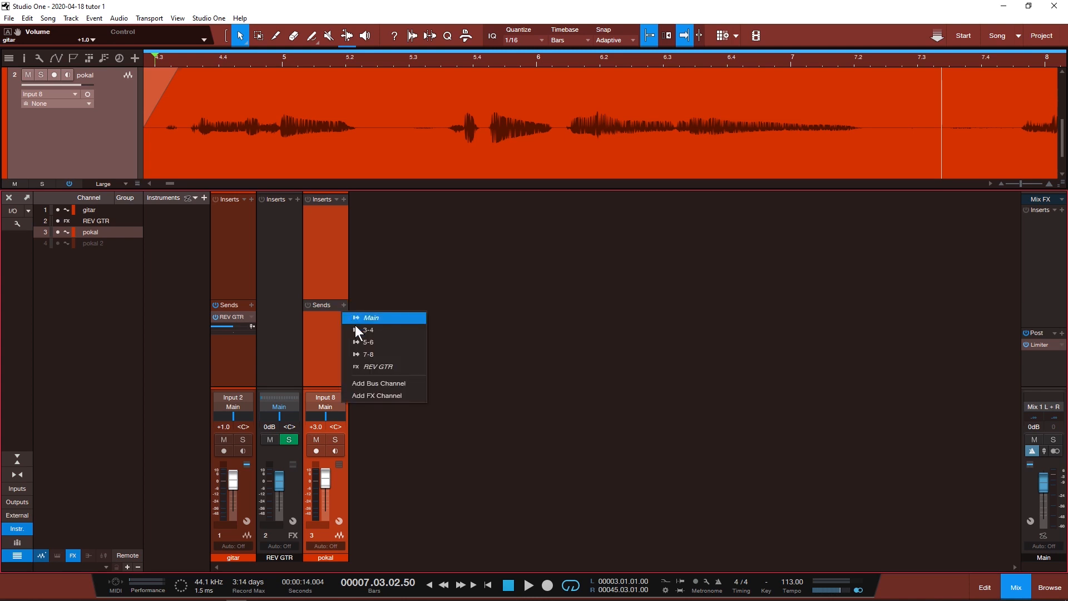
click(370, 396)
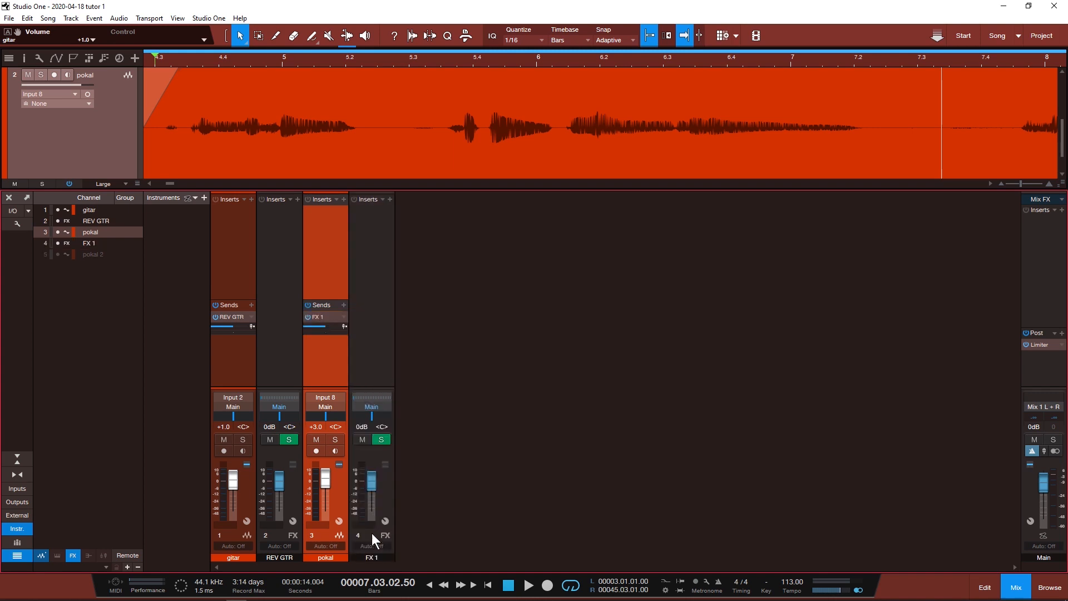
double_click(371, 556)
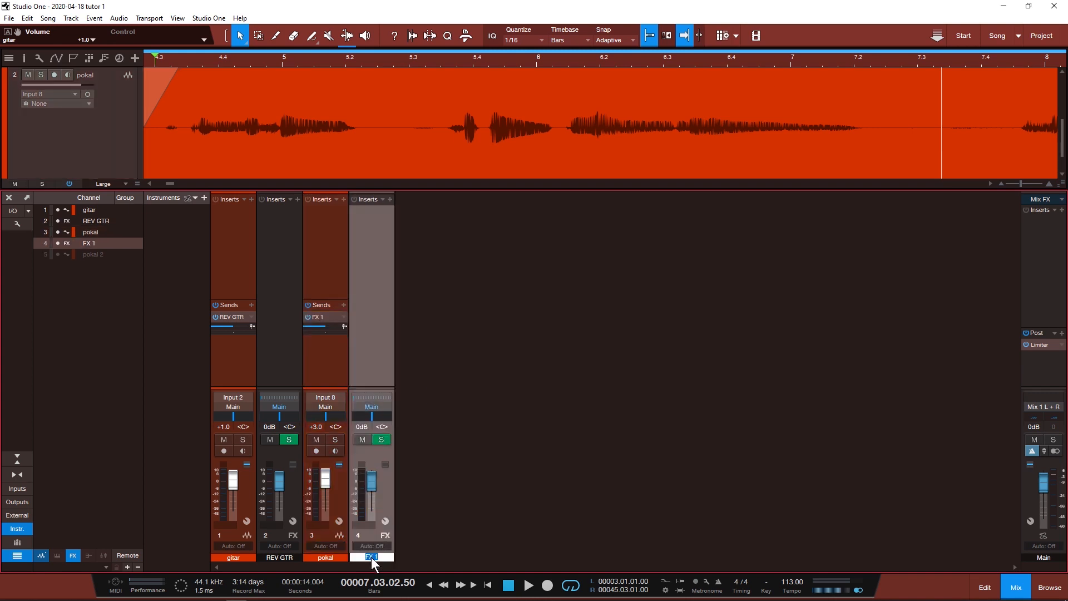
text(DELAY)
right_click(371, 556)
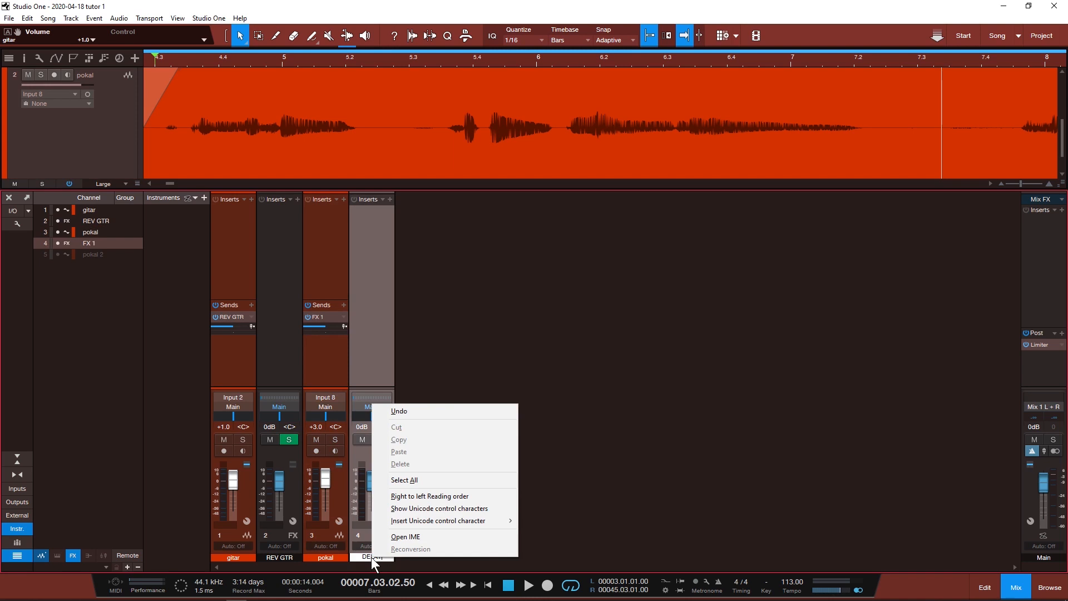
key(Return)
Step: Add a send from the pokal channel to a new bus channel and name that bus BUSCOMPRES
click(344, 306)
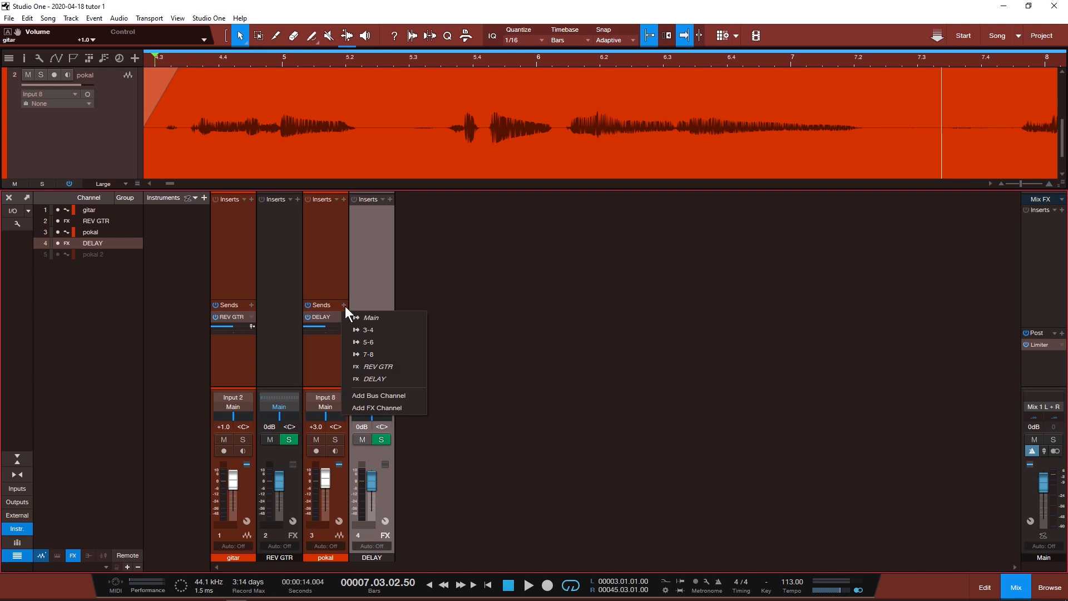
click(368, 399)
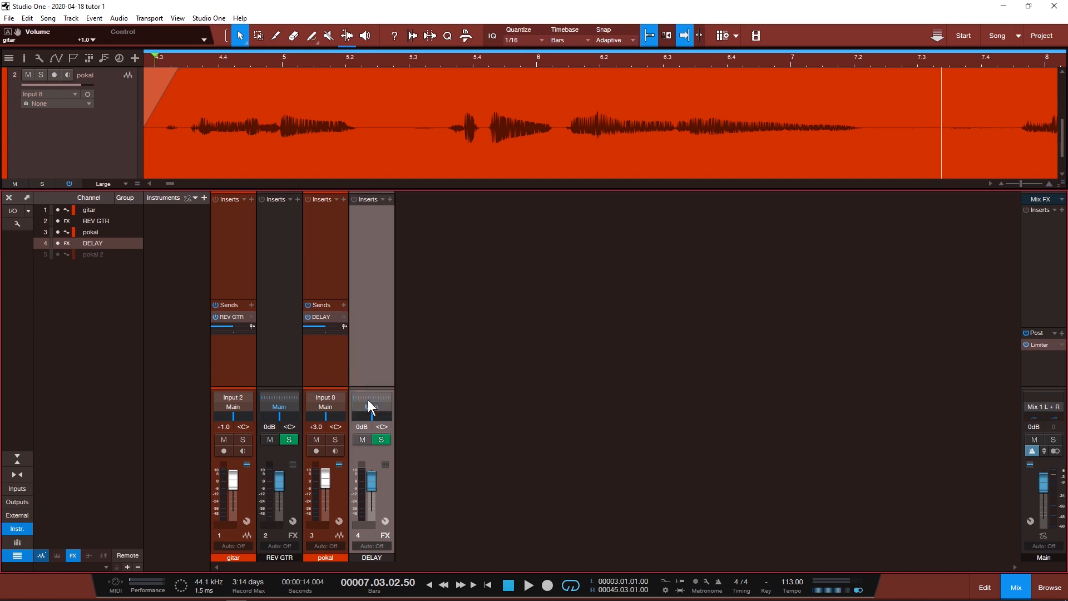
click(426, 557)
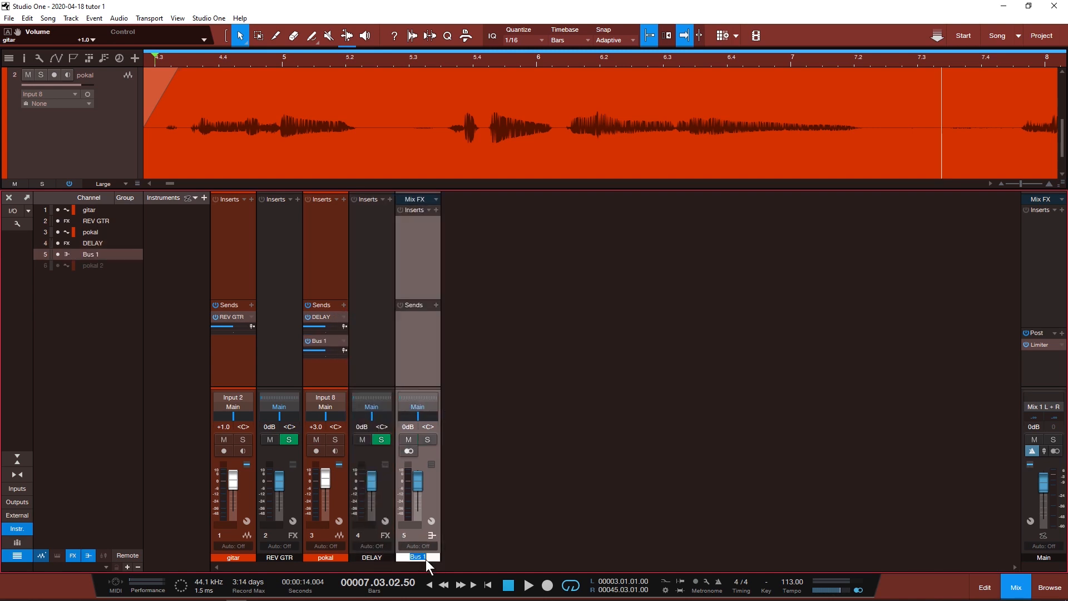
text(BUS COMPRES)
key(Return)
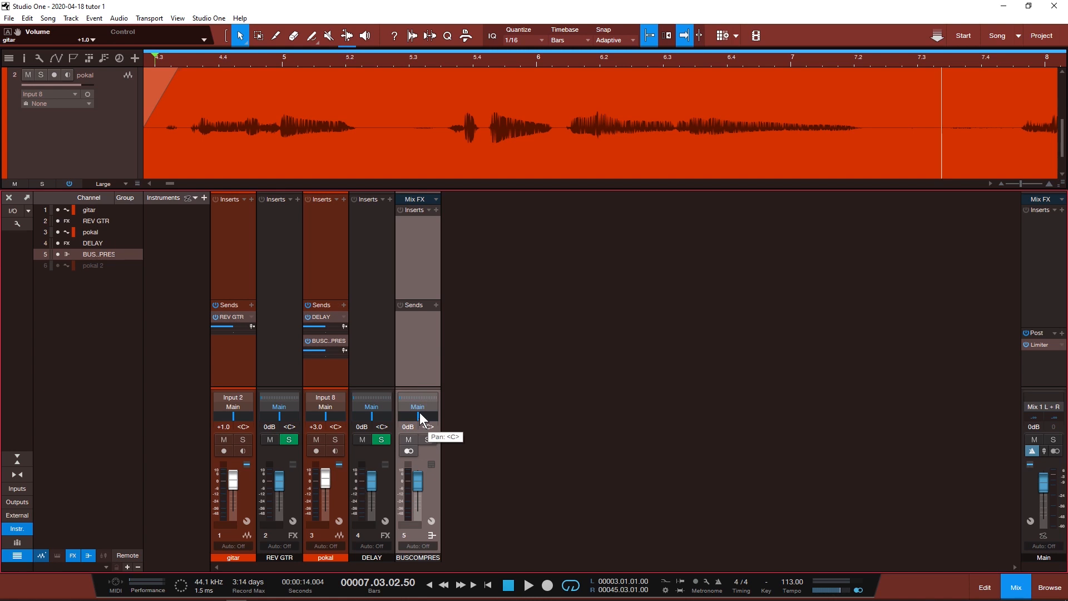
Step: Add sends from the BUSCOMPRES bus to two new FX channels
click(436, 305)
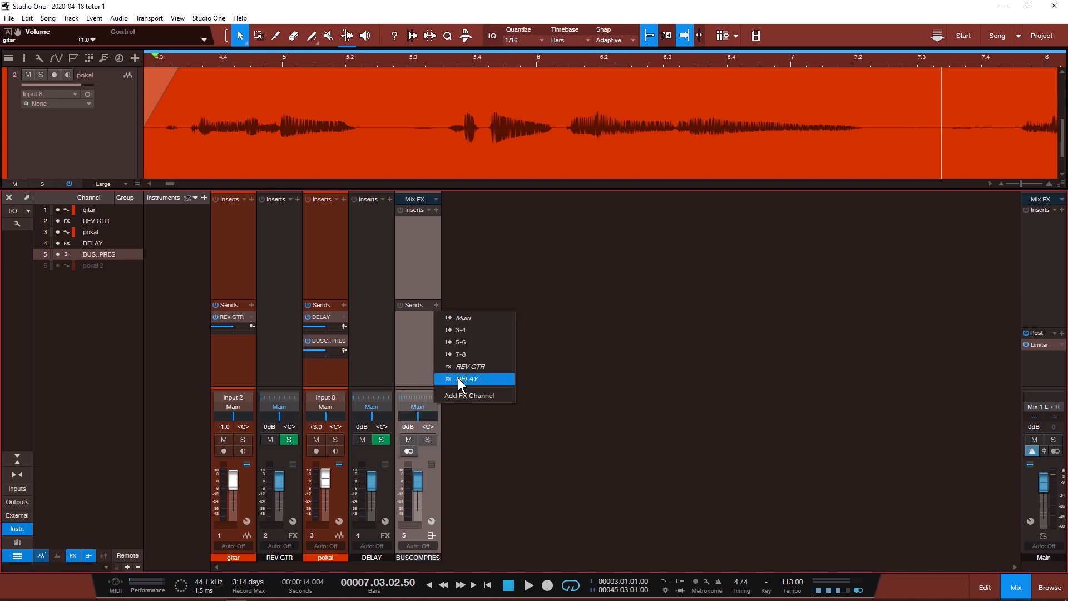
click(462, 394)
click(436, 304)
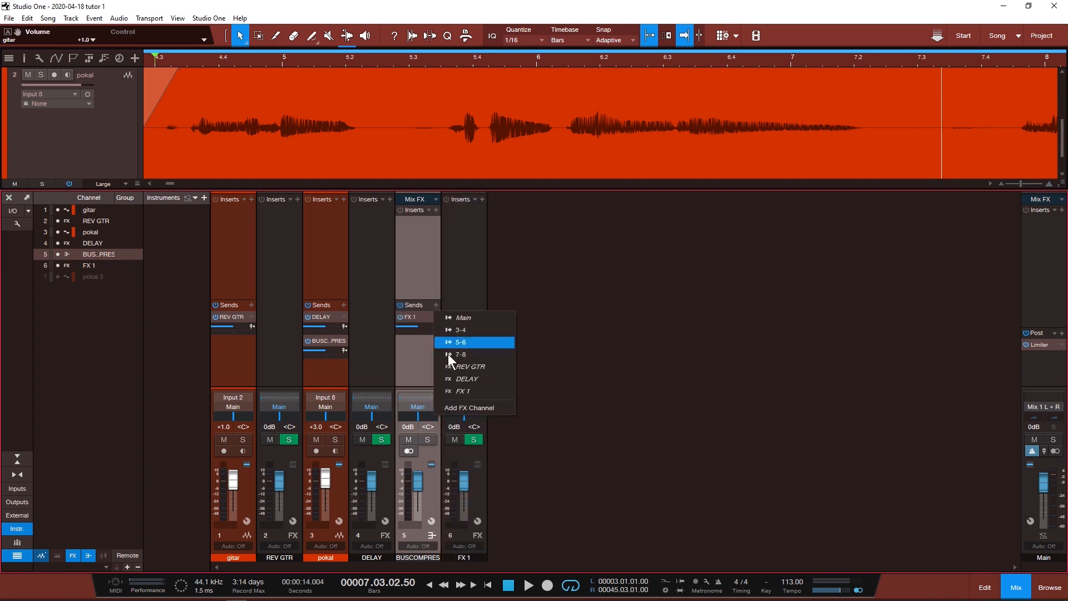
click(461, 411)
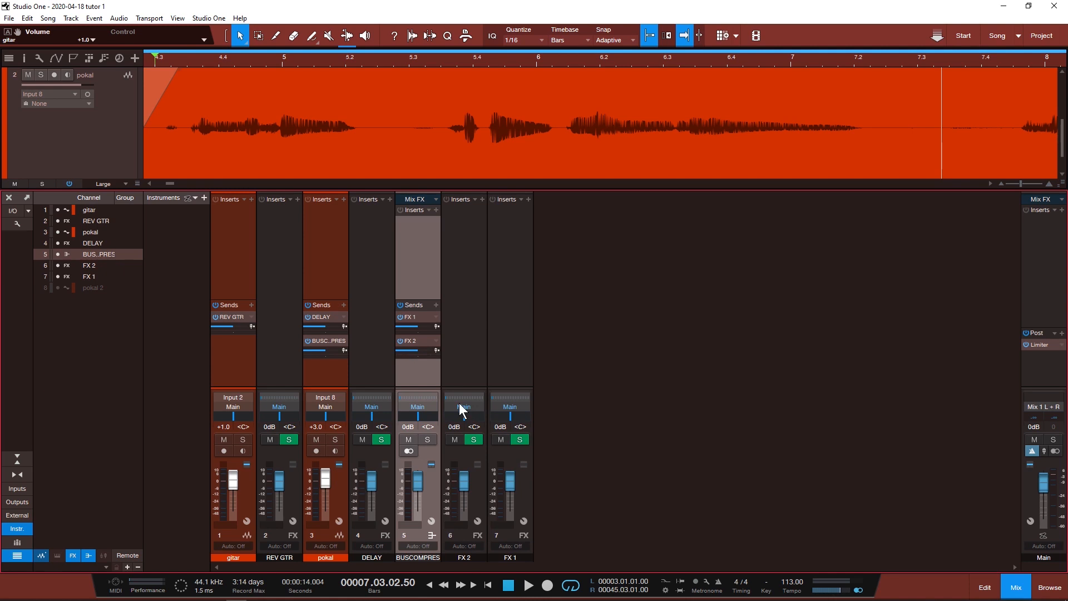
Step: Switch both FX sends on the BUSCOMPRES bus to pre-fader and lower the bus volume to -∞
click(438, 326)
click(438, 350)
drag(419, 482, 423, 569)
Step: Rename the FX 2 channel as REV 2 and the FX 1 channel as REV 1
click(470, 557)
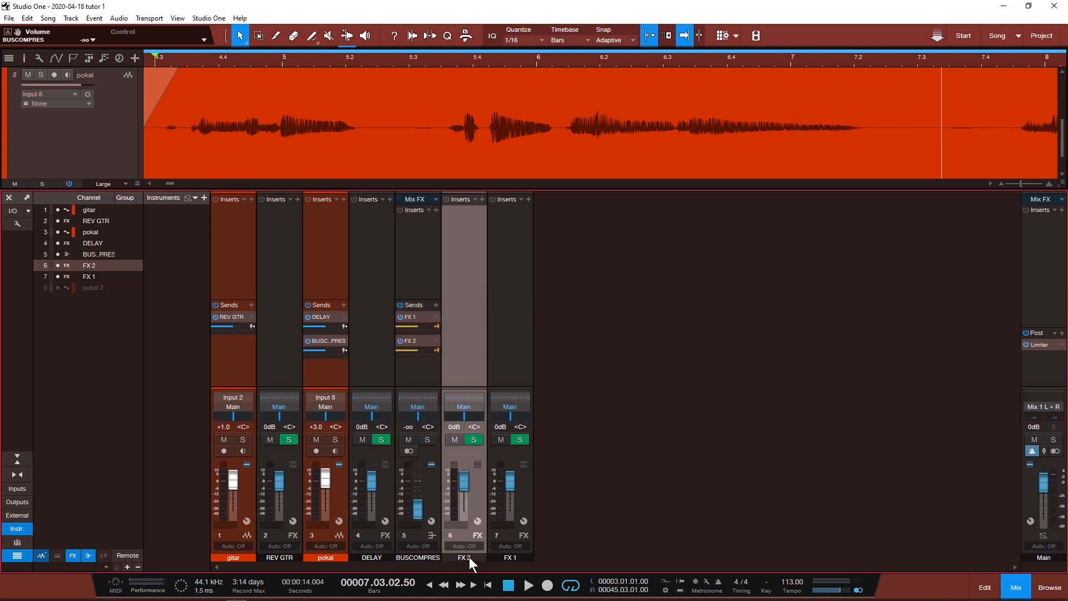
double_click(466, 556)
text(REV 2)
key(Return)
double_click(504, 557)
text(RE)
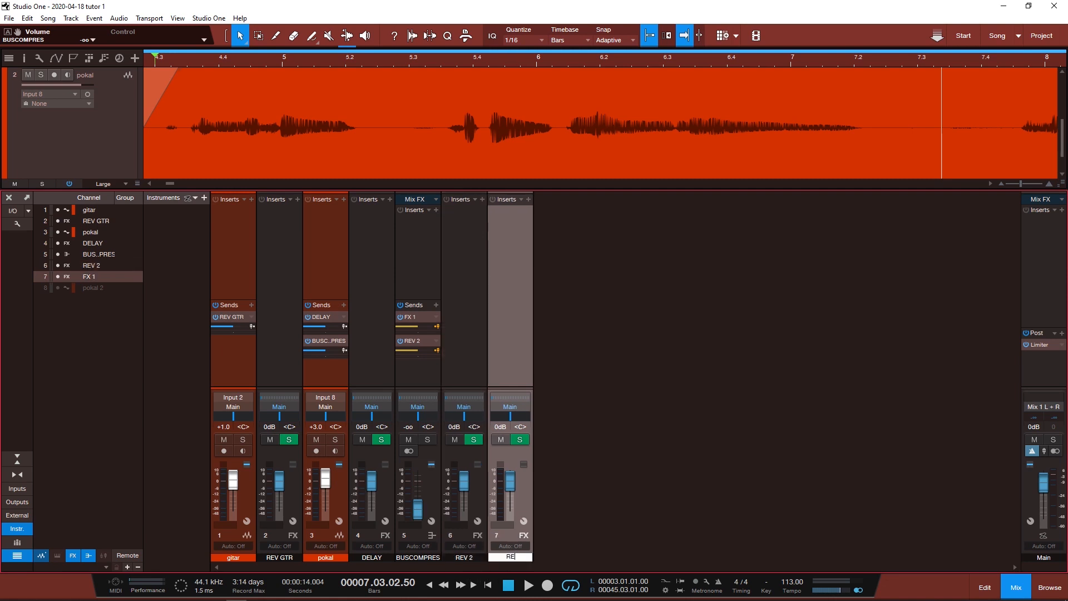
text(V 1)
key(Return)
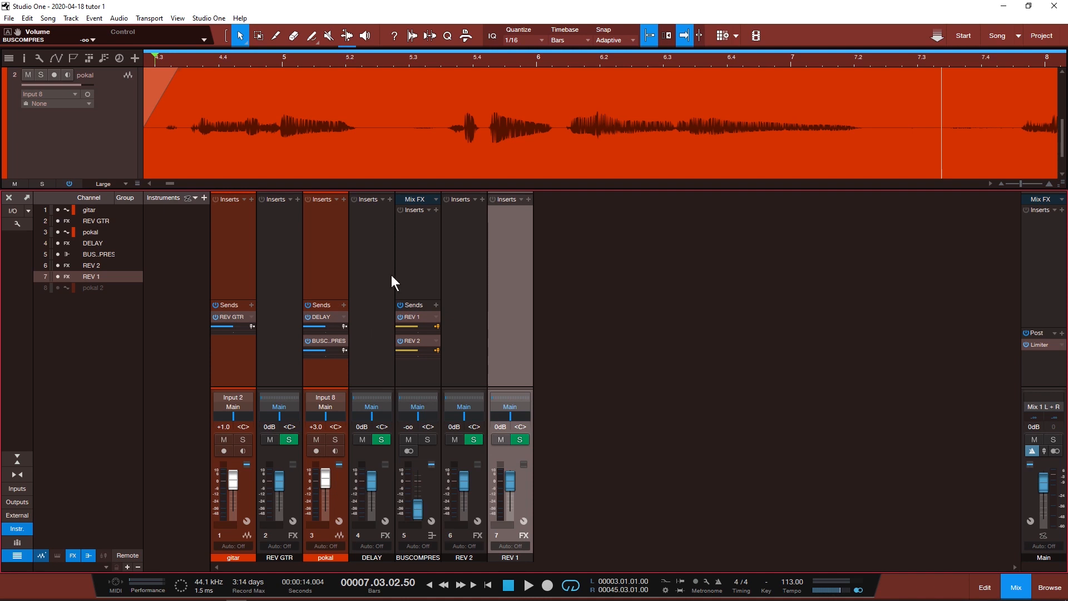
Step: Route the DELAY, REV 2 and REV 1 channels to a new bus and name it ALL FX VOC
click(373, 300)
ctrl+click(481, 300)
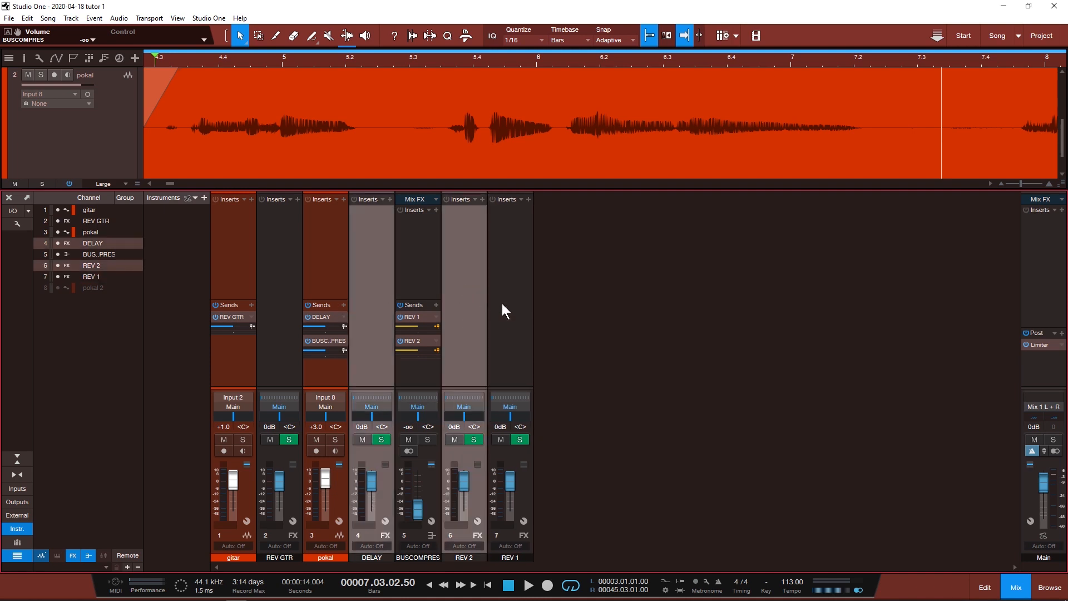
ctrl+click(509, 293)
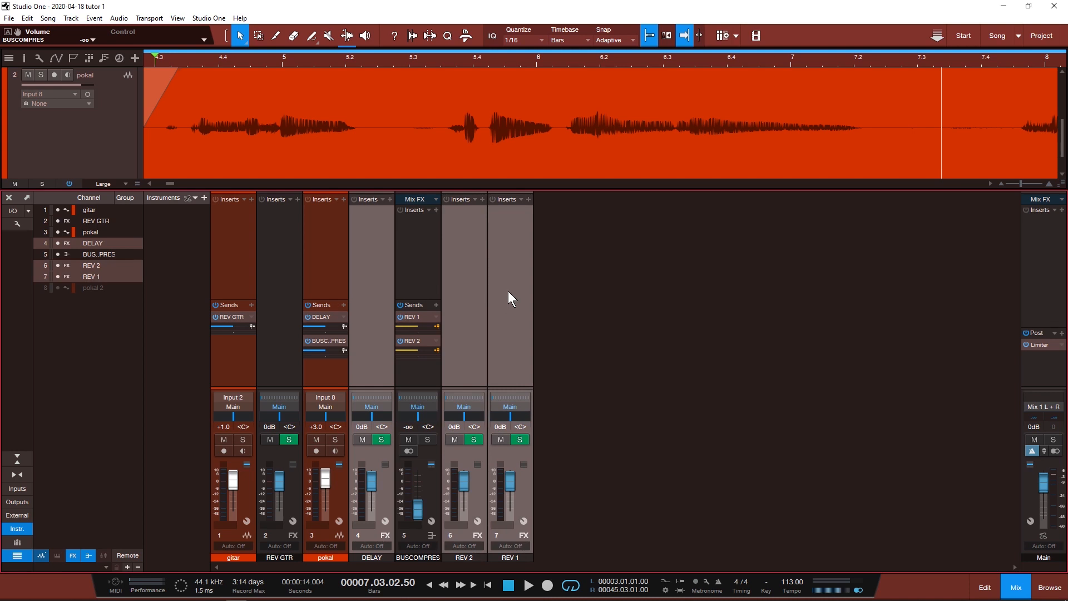
right_click(508, 299)
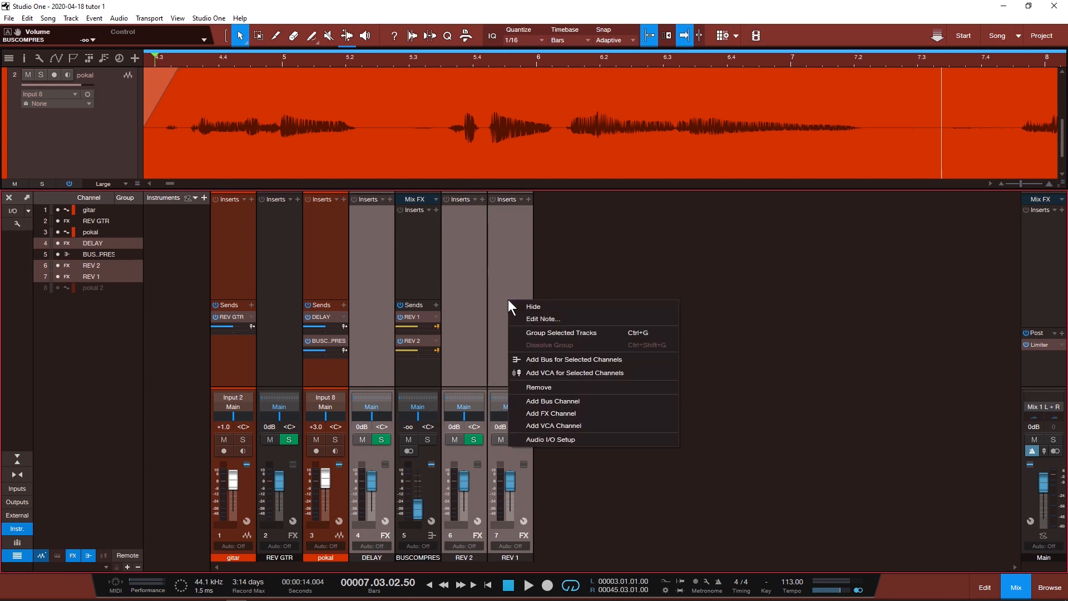
click(529, 363)
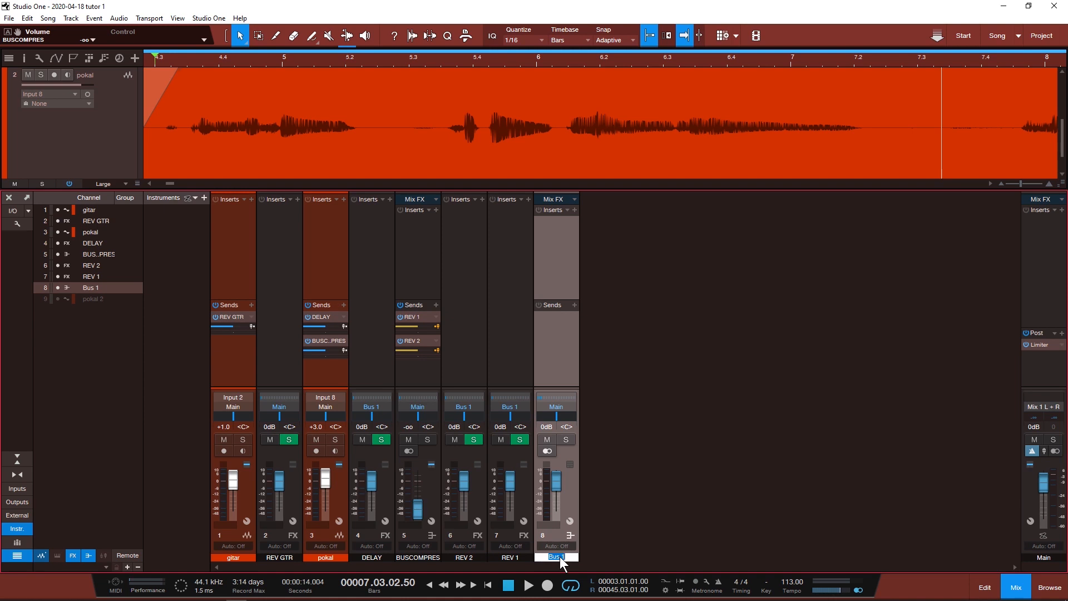
text(ALL FX VOC)
key(Return)
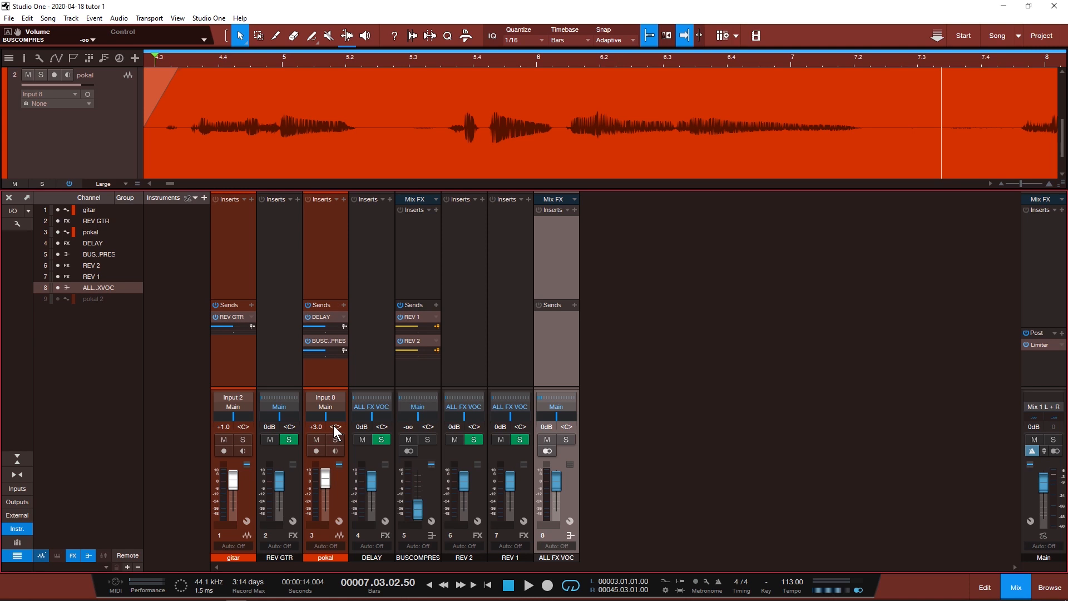
Step: Lower the volumes of the REV GTR, DELAY, REV 2, REV 1 and ALL FX VOC channels to -∞
drag(282, 478, 280, 510)
drag(375, 485, 372, 511)
drag(466, 479, 464, 510)
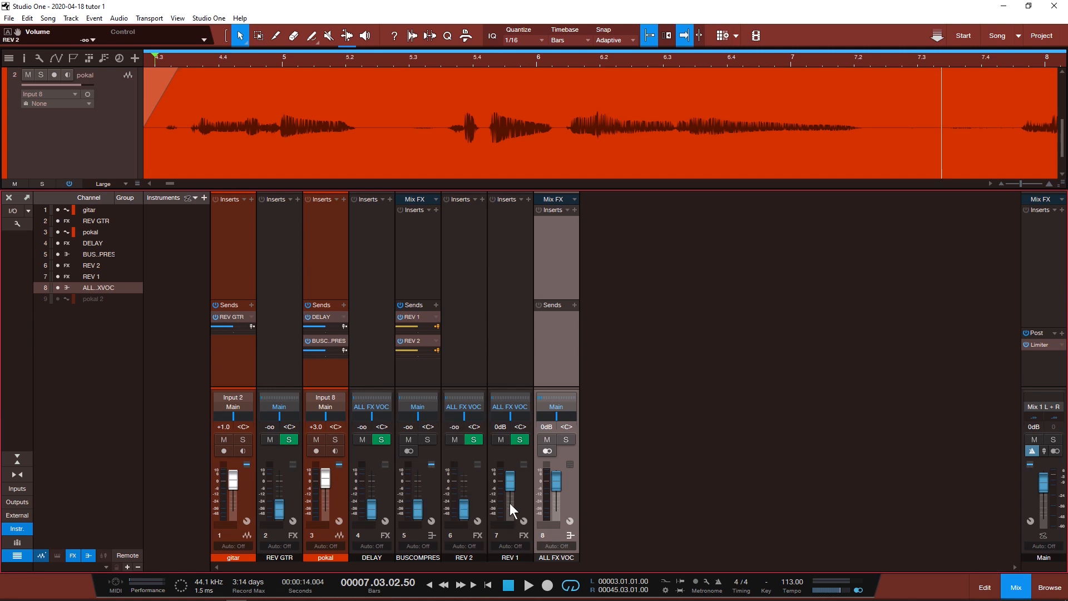
drag(508, 483, 509, 510)
drag(556, 483, 556, 510)
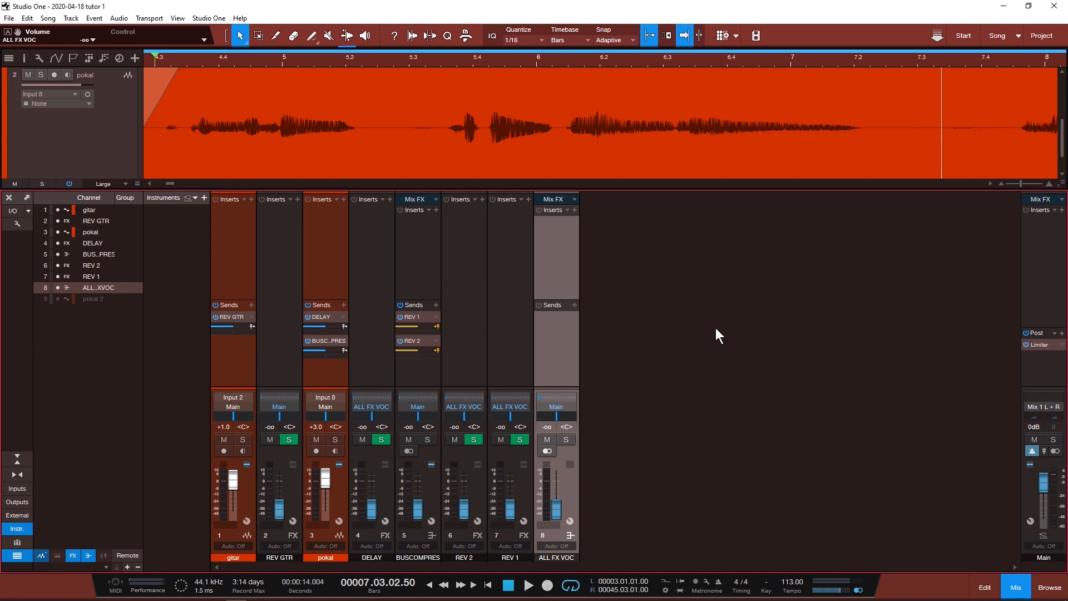
Step: Add a bus for the gitar and REV GTR channels and name it BUS GITAR
right_click(677, 323)
ctrl+click(236, 352)
ctrl+click(278, 363)
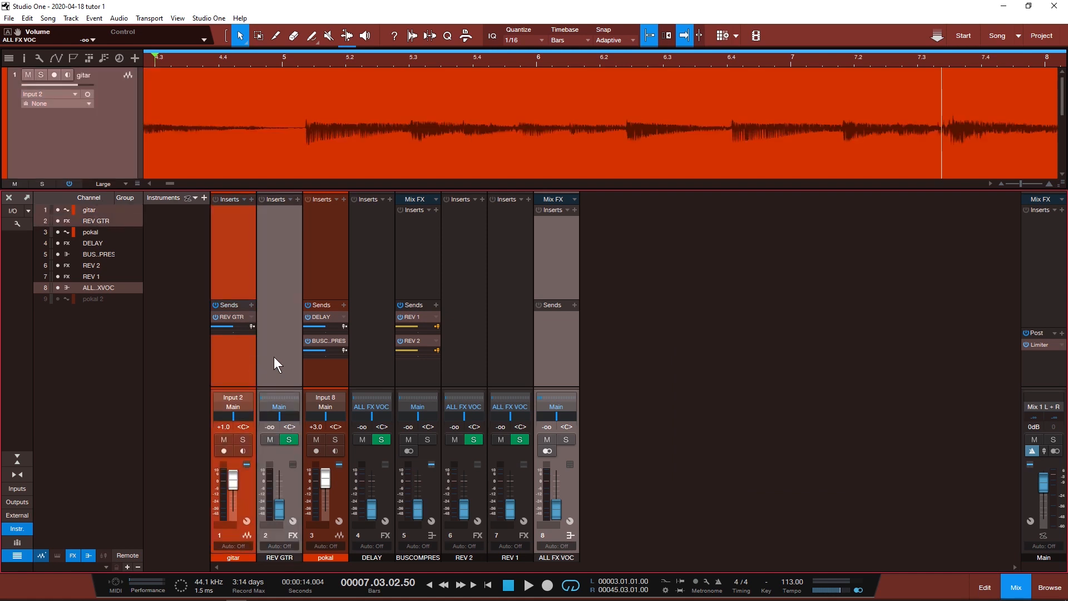
right_click(274, 358)
click(304, 418)
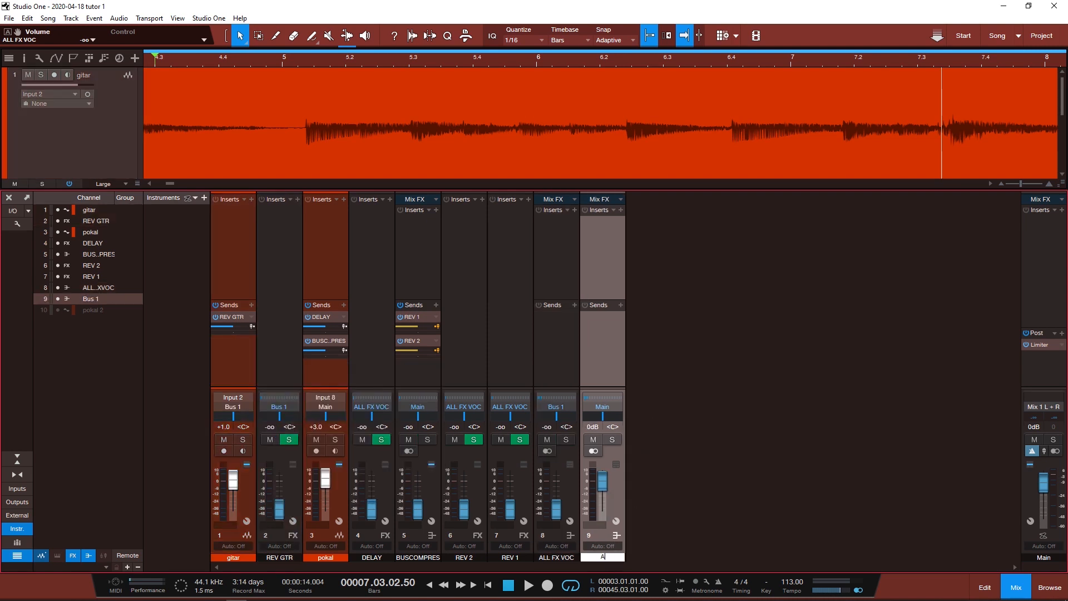
text(BUS GITAR)
key(Return)
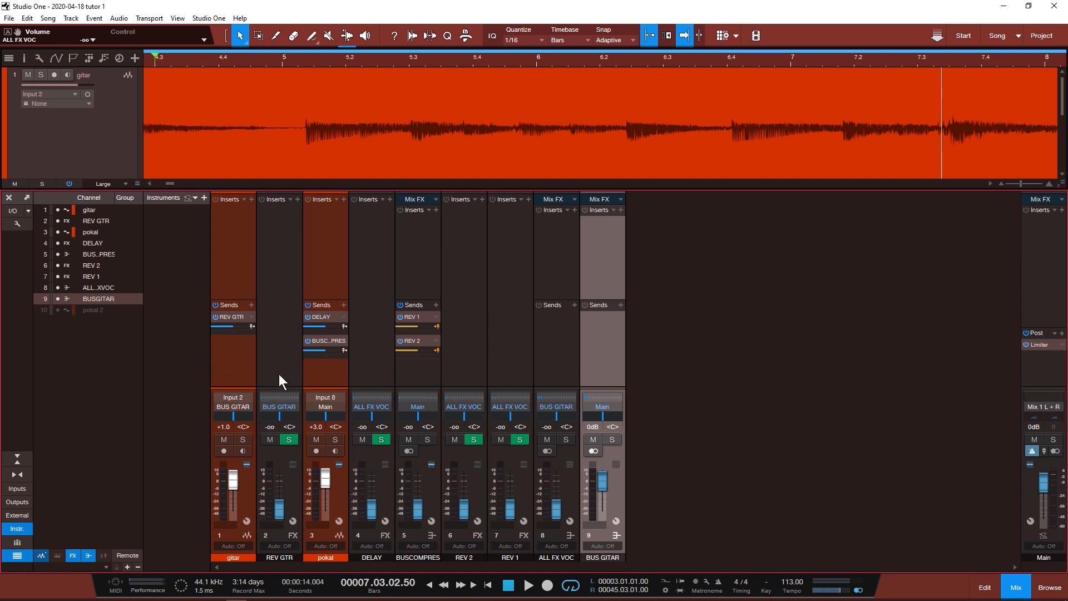
Step: Route the pokal and ALL FX VOC channels to a new bus and name it BUS VOC
click(329, 367)
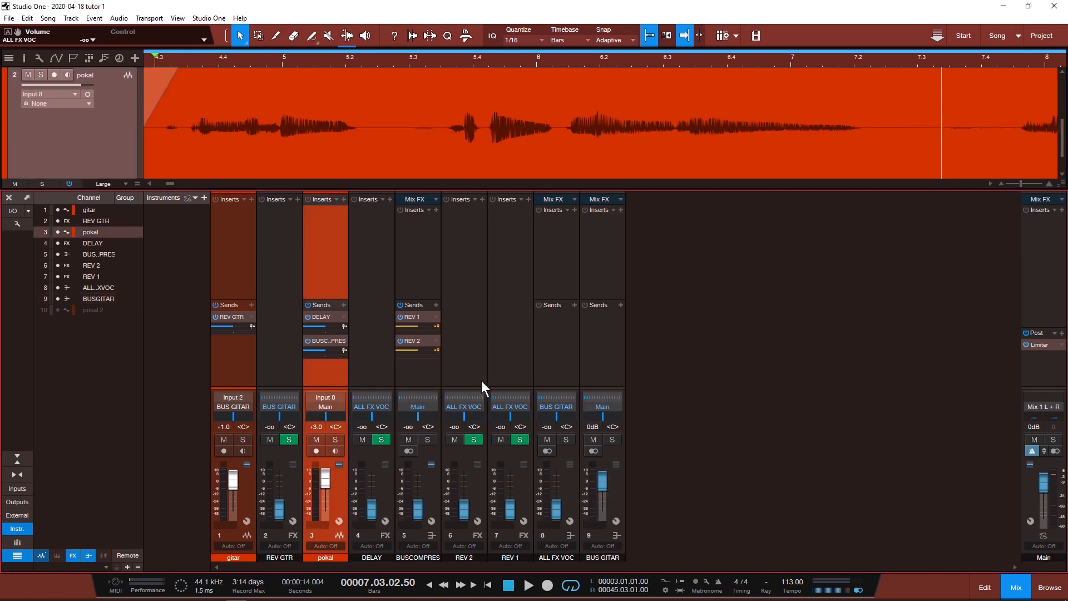
click(556, 364)
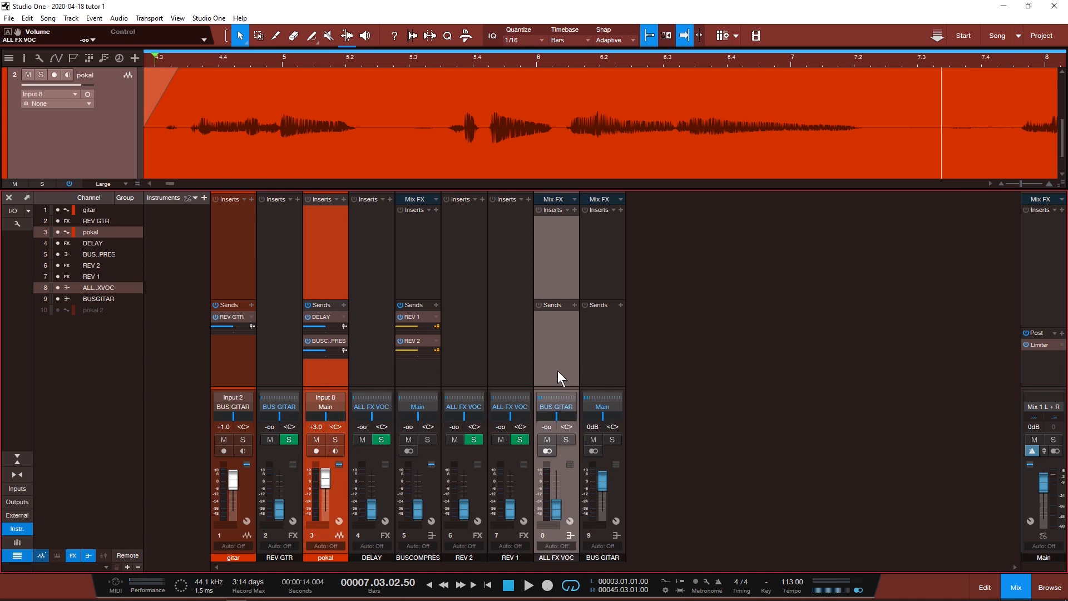
right_click(559, 341)
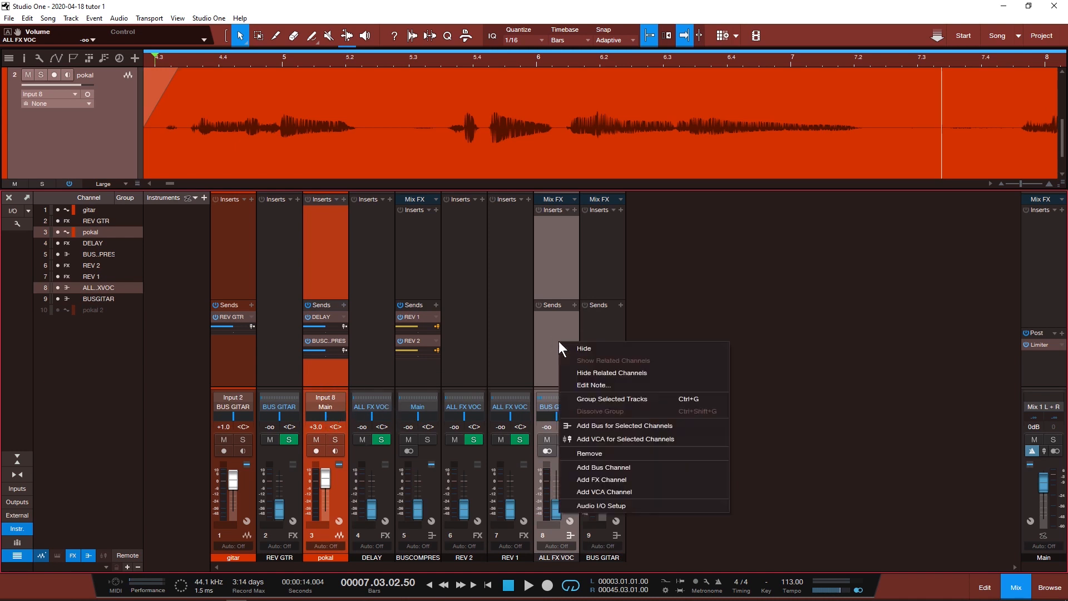
click(595, 424)
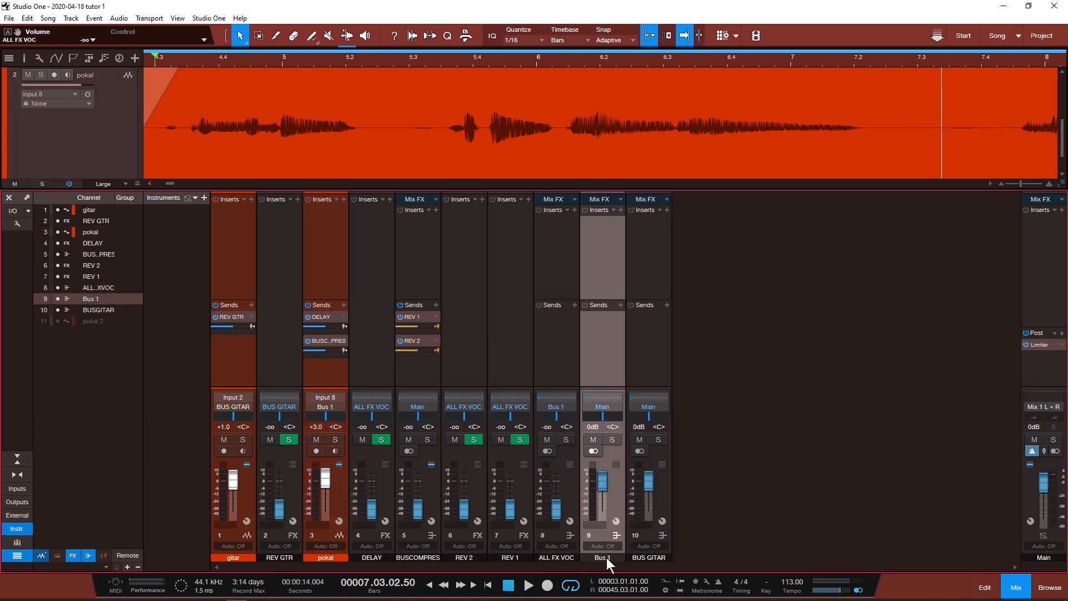
double_click(606, 558)
text(BUS VOC)
key(Return)
click(640, 332)
click(614, 337)
click(640, 335)
click(603, 332)
click(639, 334)
click(606, 334)
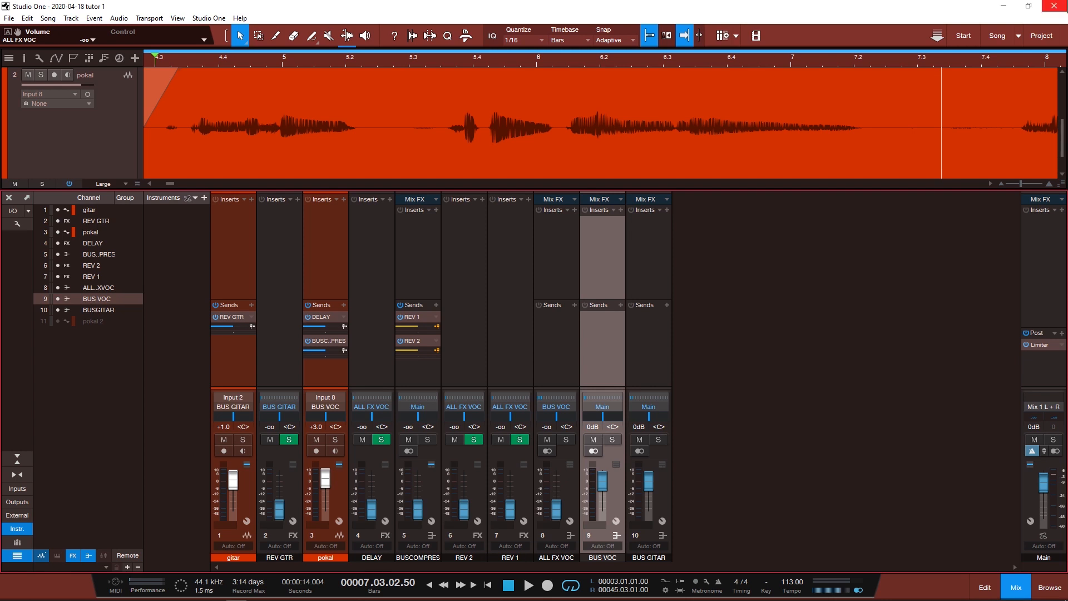
Step: Search the plug-ins for EQ and insert Pro EQ on the gitar channel
click(236, 241)
click(252, 201)
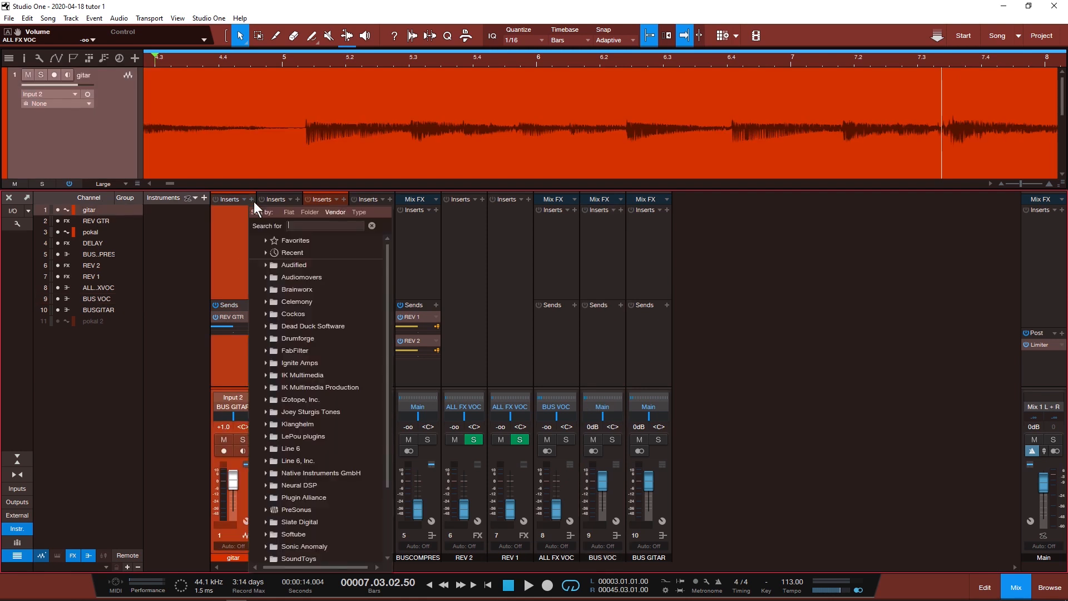
text(GTR)
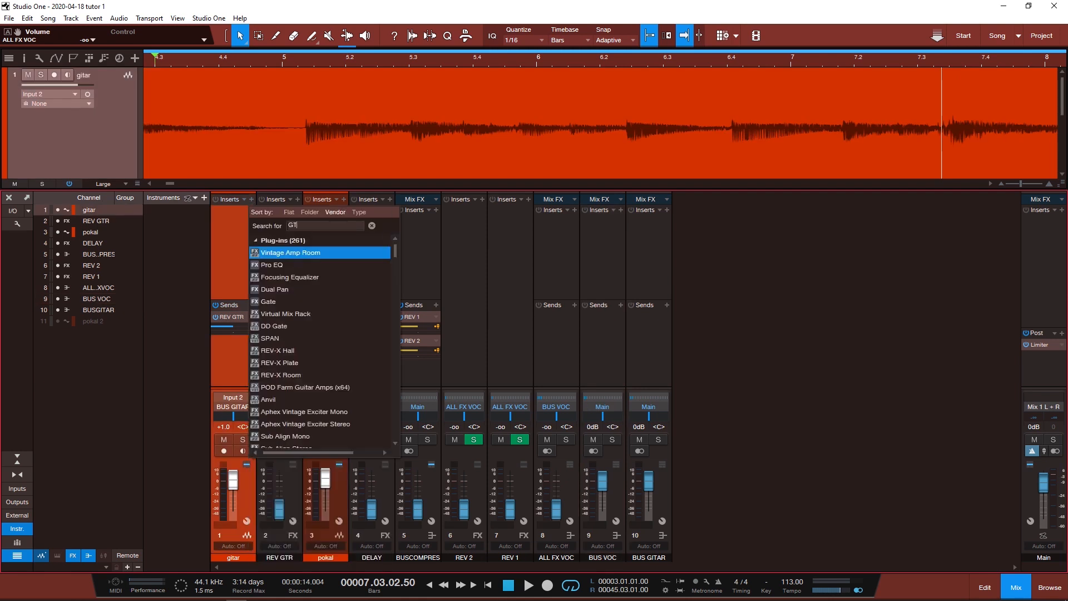
key(BackSpace)
key(BackSpace)
key(BackSpace)
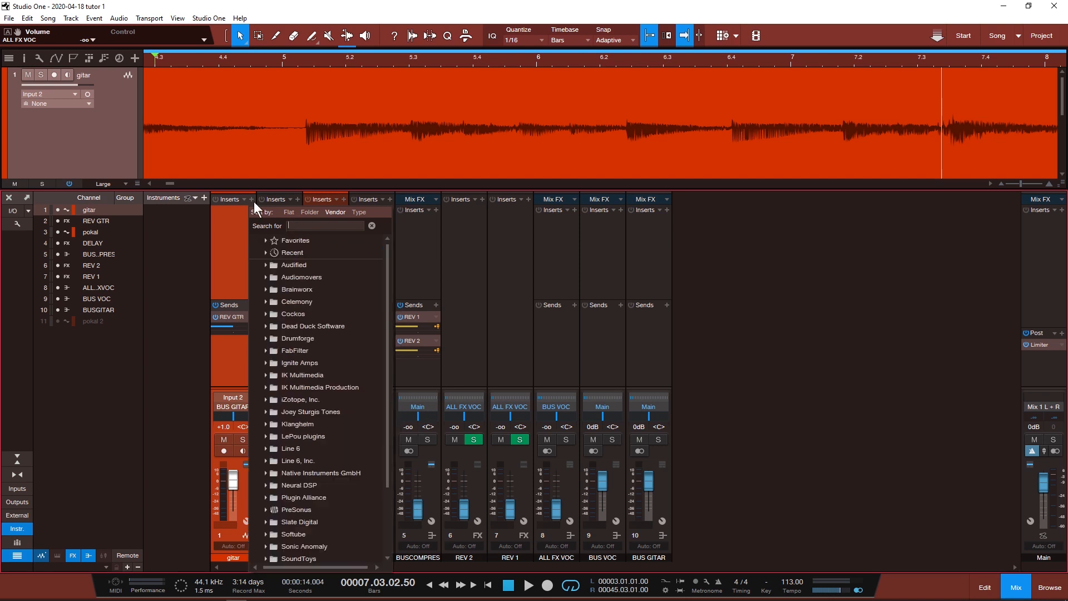
text(EQ)
key(Return)
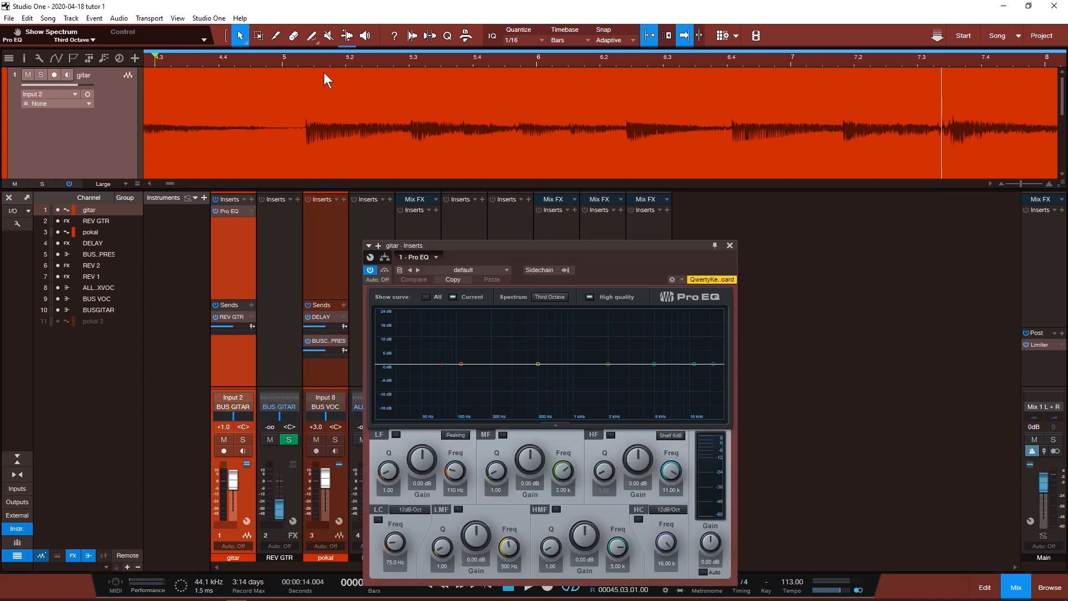
Step: During playback, boost the gitar Pro EQ's LF band by 1.20 dB at 103 Hz and enable its low cut at 75 Hz
key(space)
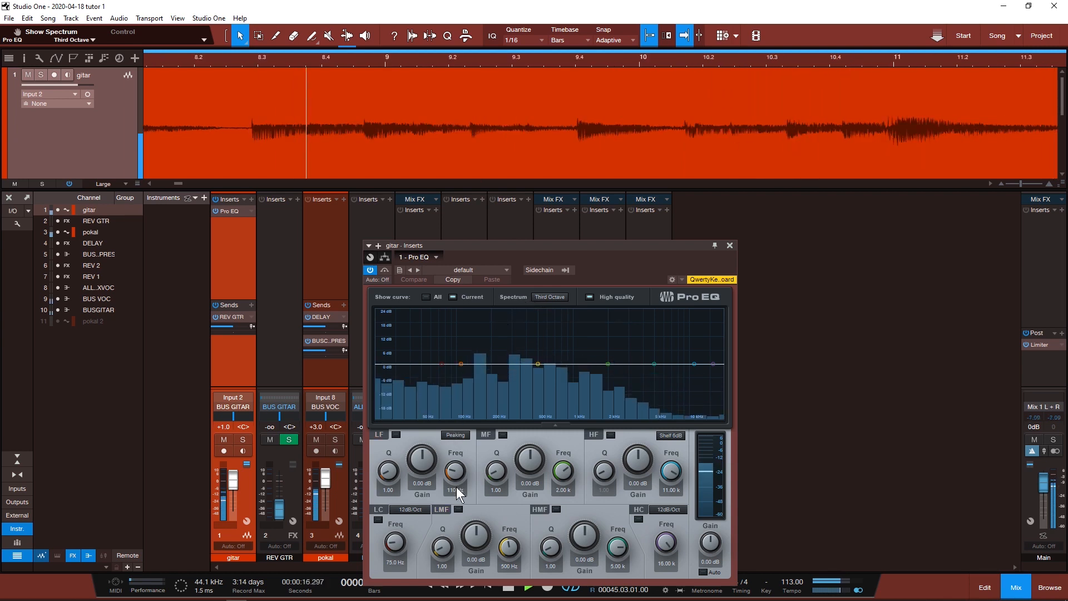
drag(459, 473, 425, 467)
click(376, 519)
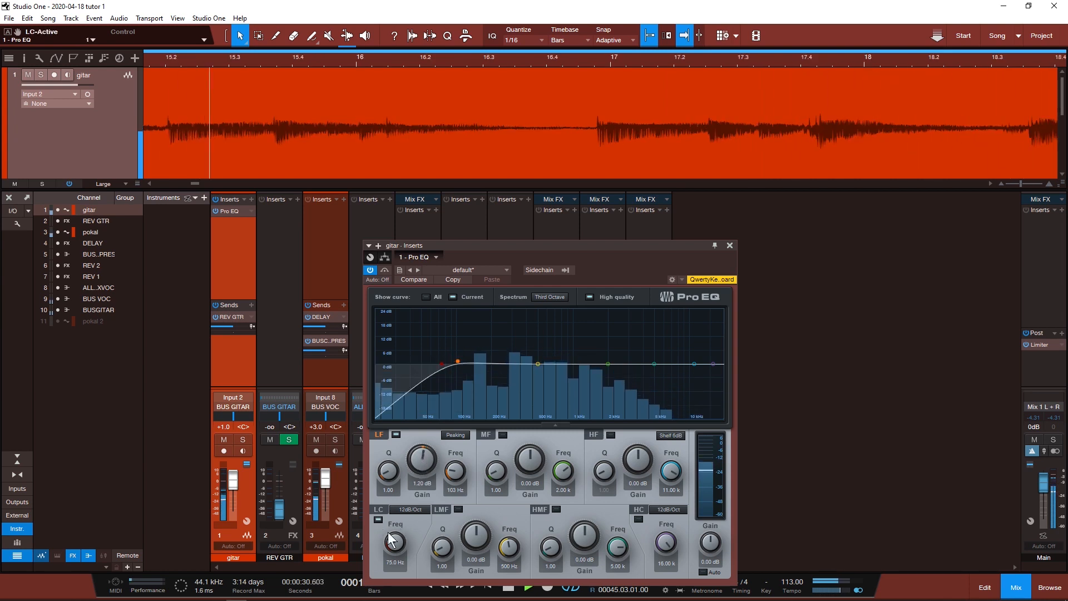
click(395, 539)
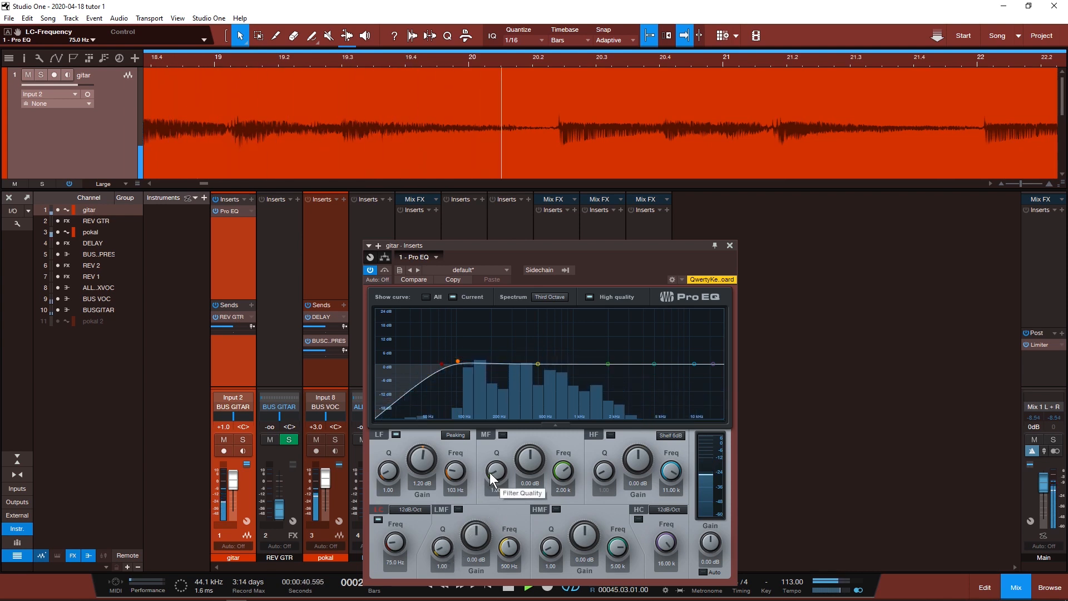
Step: Try a higher Q on the gitar Pro EQ's LMF band and return it to 1.00
drag(442, 548, 448, 543)
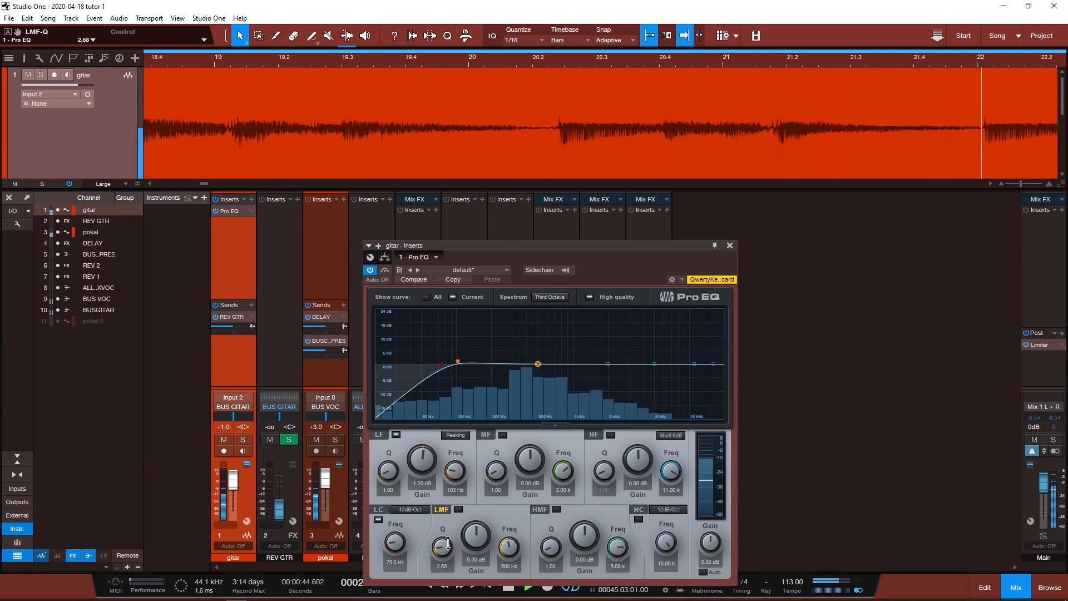
text(1)
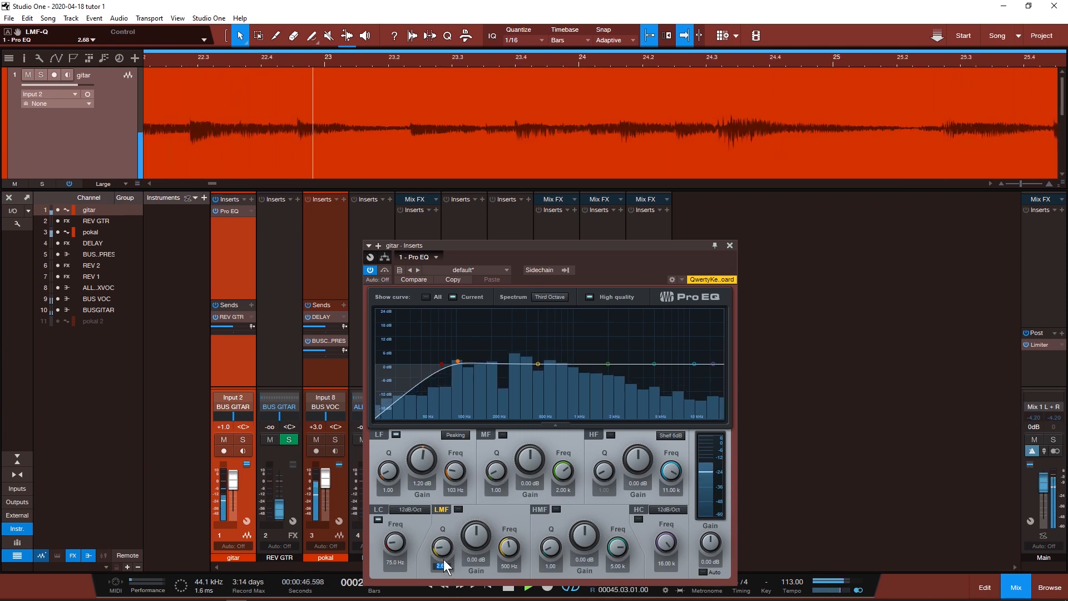
key(Return)
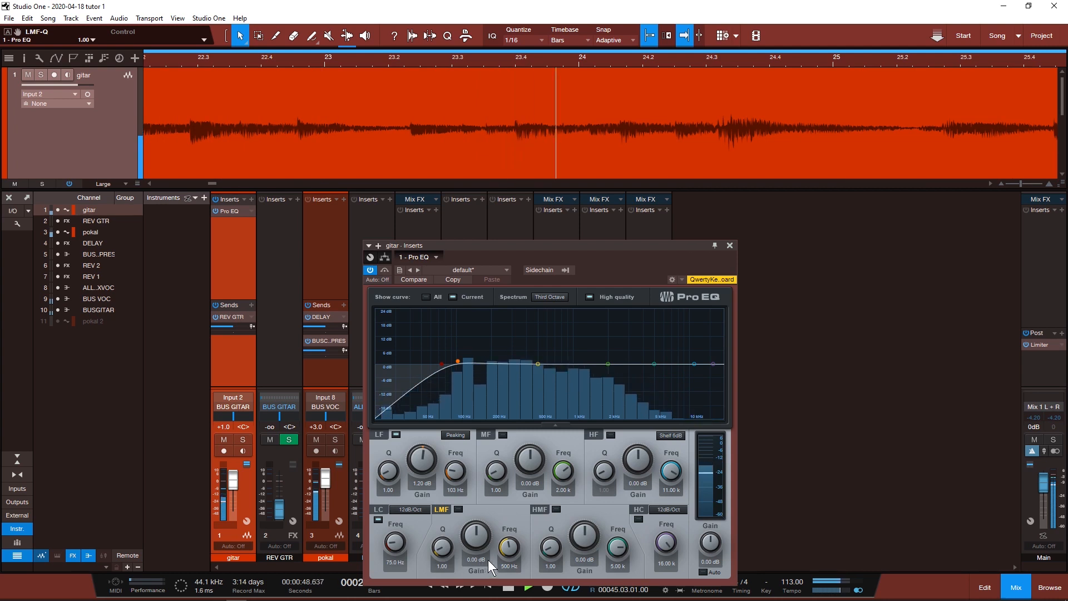
Step: Boost the gitar Pro EQ's LMF band by 1.68 dB and set its frequency to 121 Hz
drag(479, 547, 517, 572)
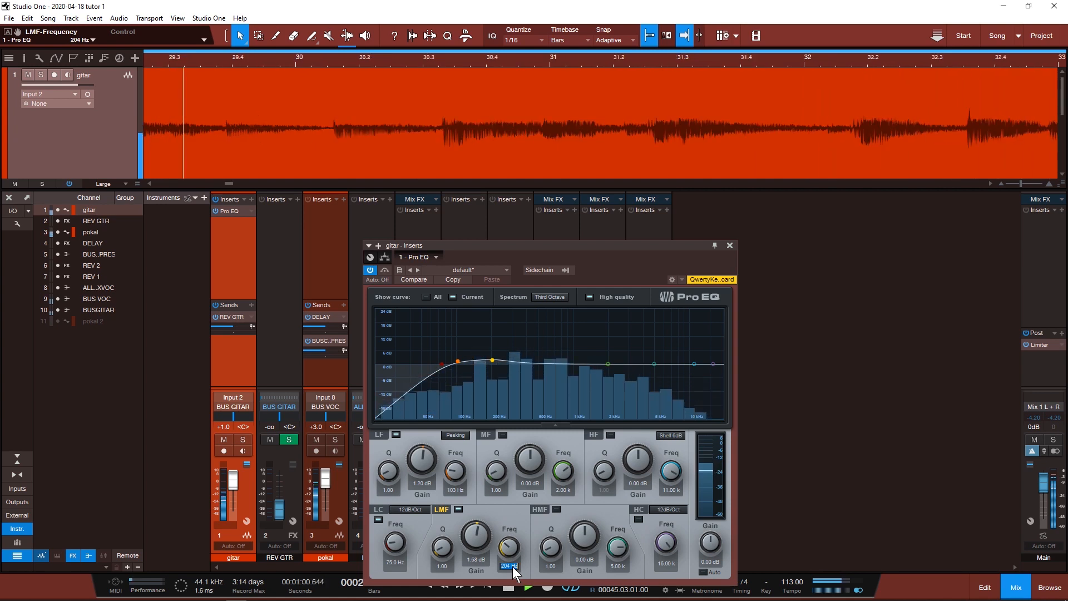
text(121)
key(Return)
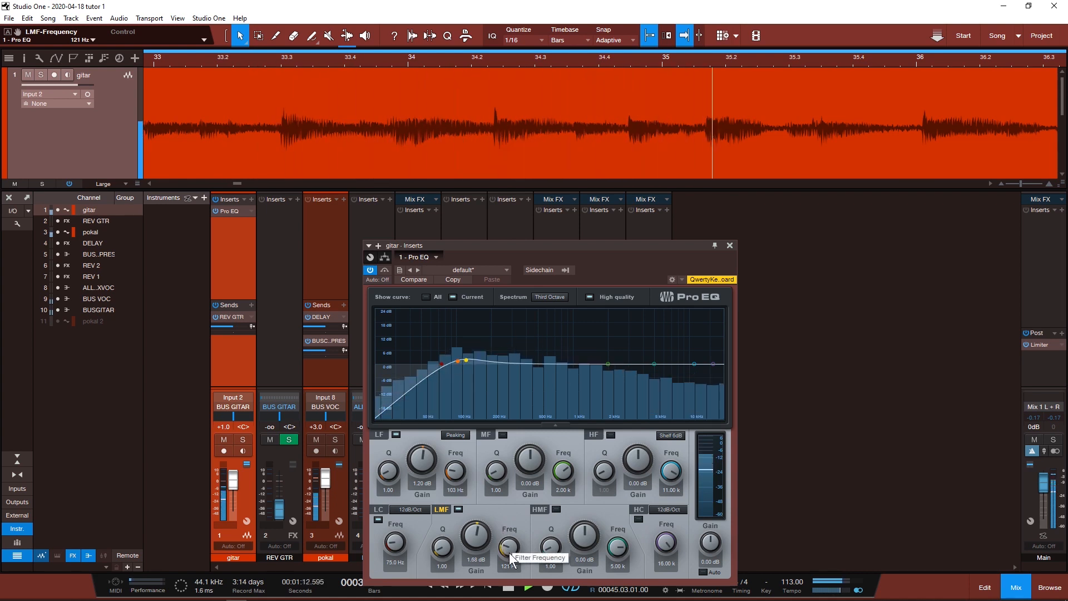
Step: During playback, boost the gitar Pro EQ's HF band by 3.84 dB at 4.33 kHz and cut its MF band by 2.84 dB at 286 Hz
mouse_move(661, 593)
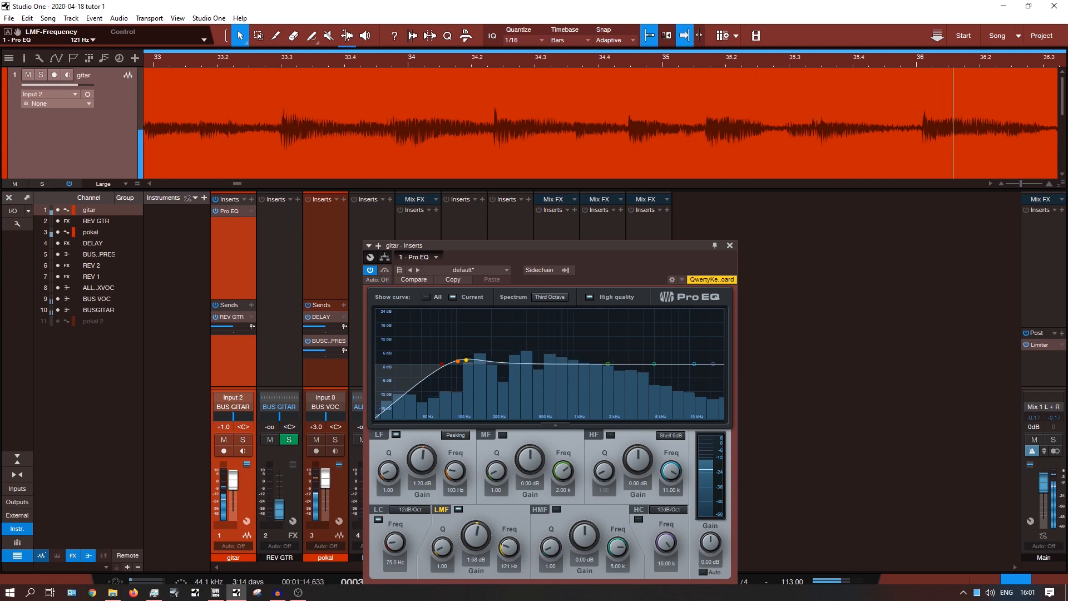
drag(671, 472, 641, 459)
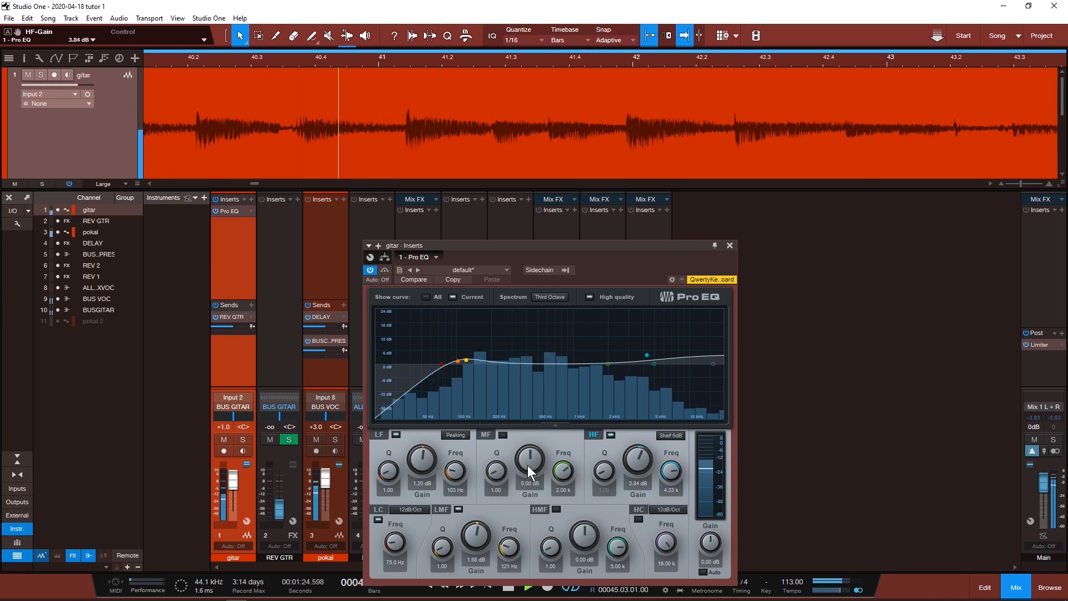
drag(527, 465, 563, 502)
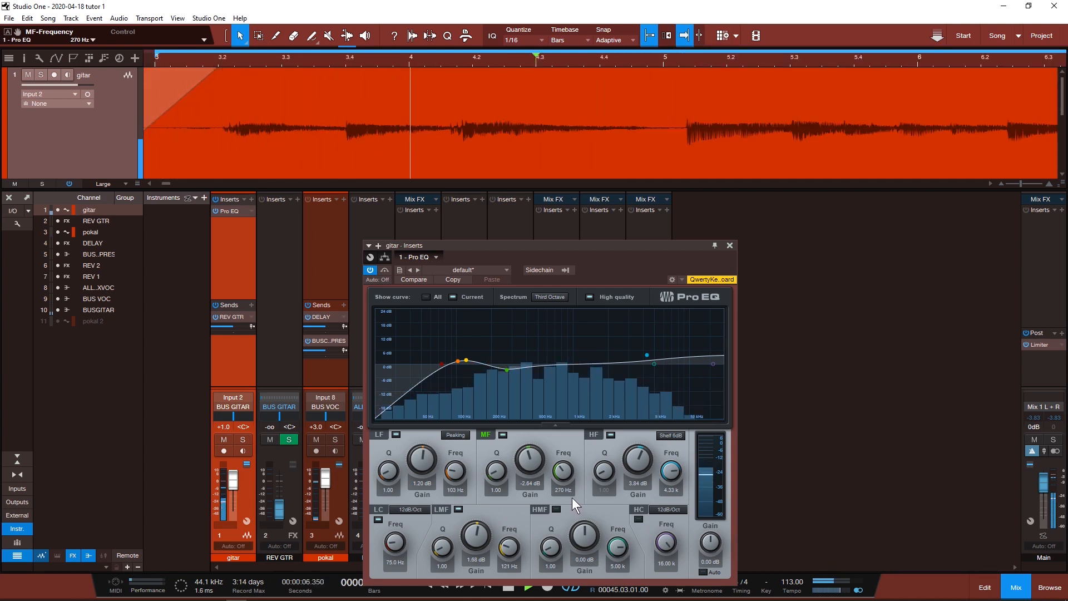
key(space)
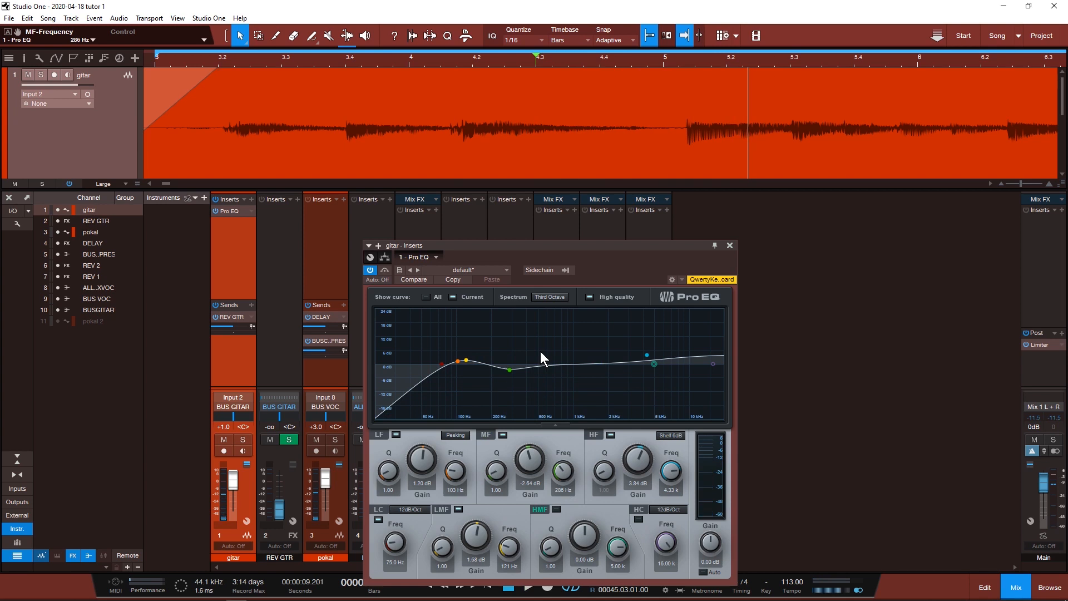
Step: Play from near bar 3.2 to compare the gitar sound with Pro EQ bypassed and active, and close the plug-in window
click(223, 62)
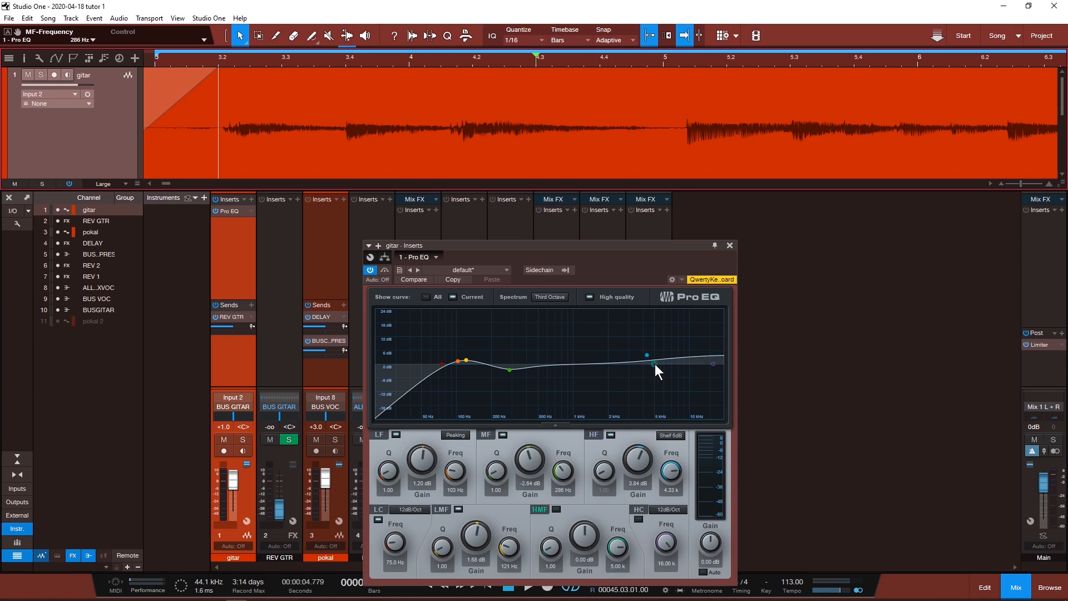
key(space)
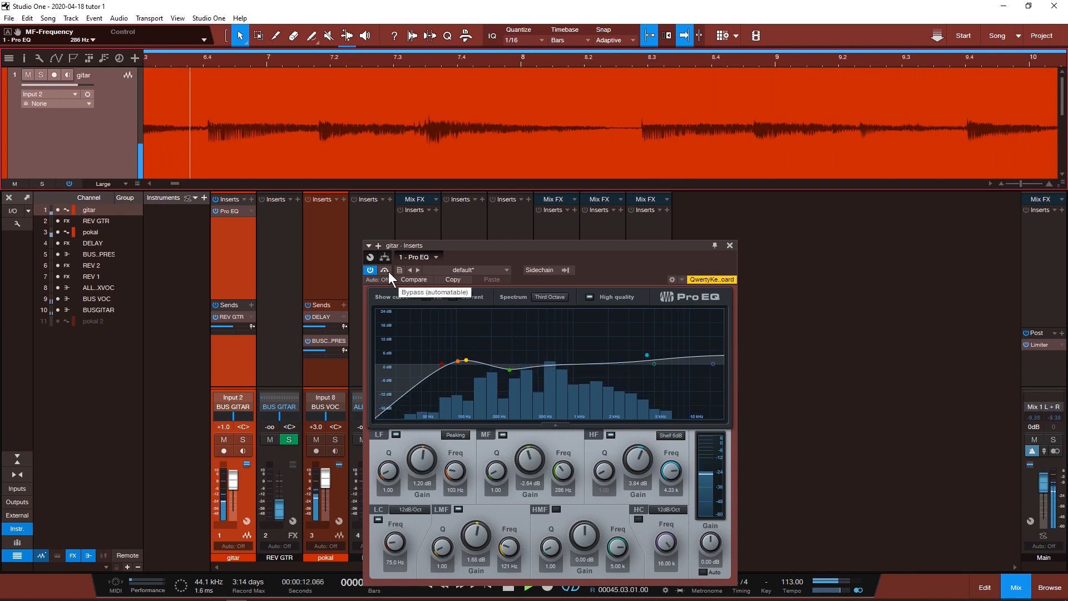
click(389, 271)
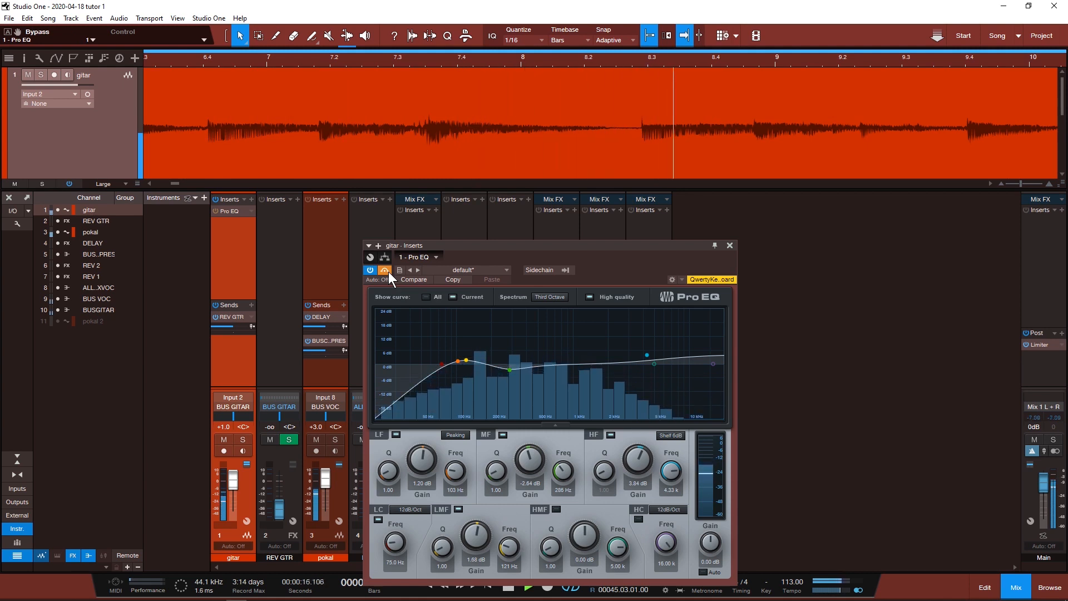
click(388, 272)
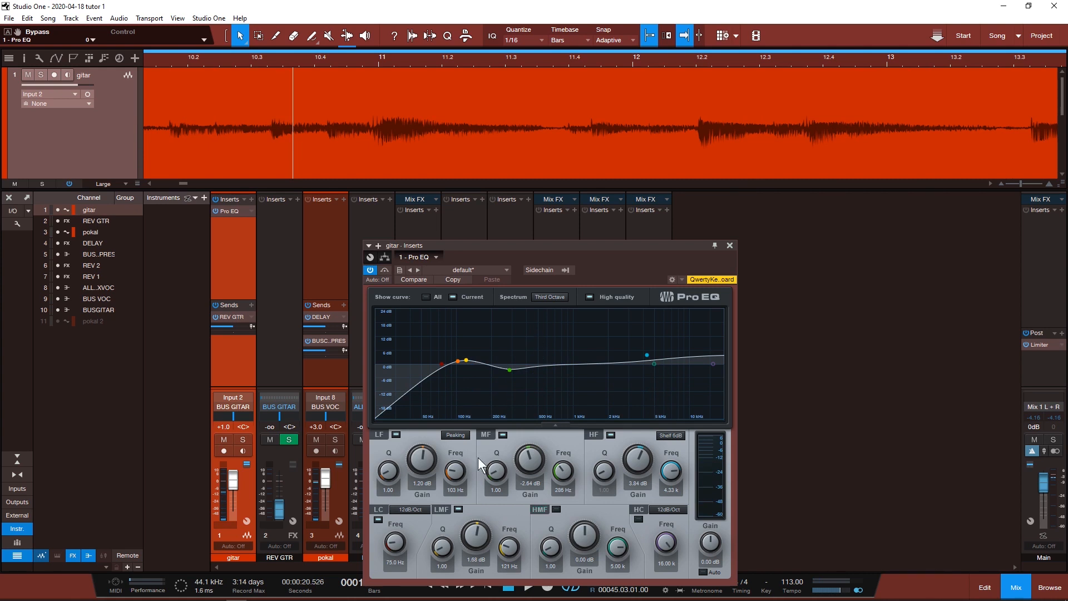
click(729, 246)
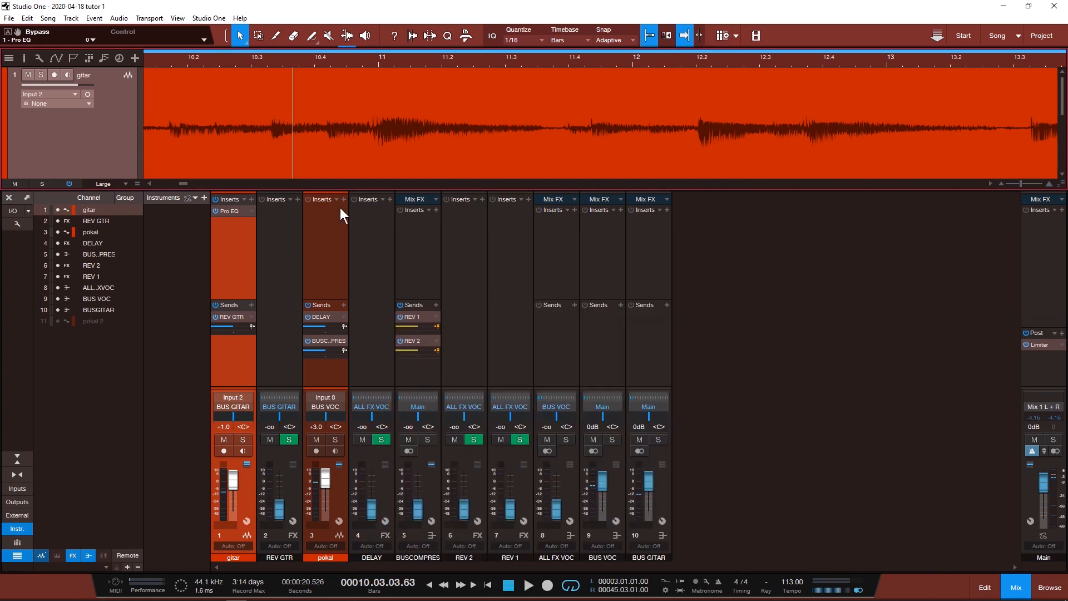
Step: Search the plug-ins for COMPRE and insert Compressor after Pro EQ on the gitar channel
click(251, 200)
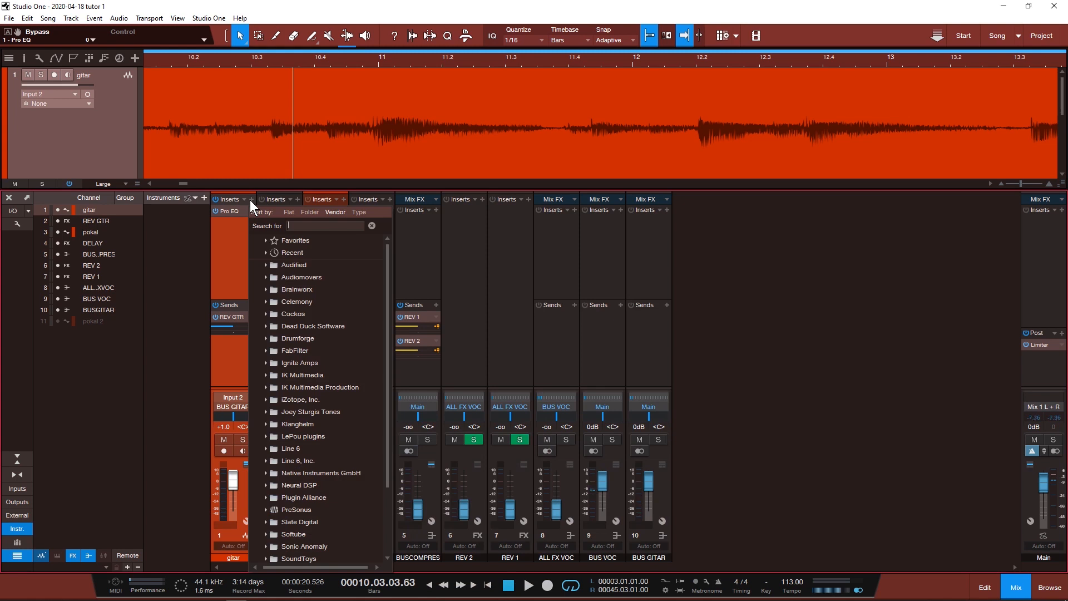
text(COMPRE)
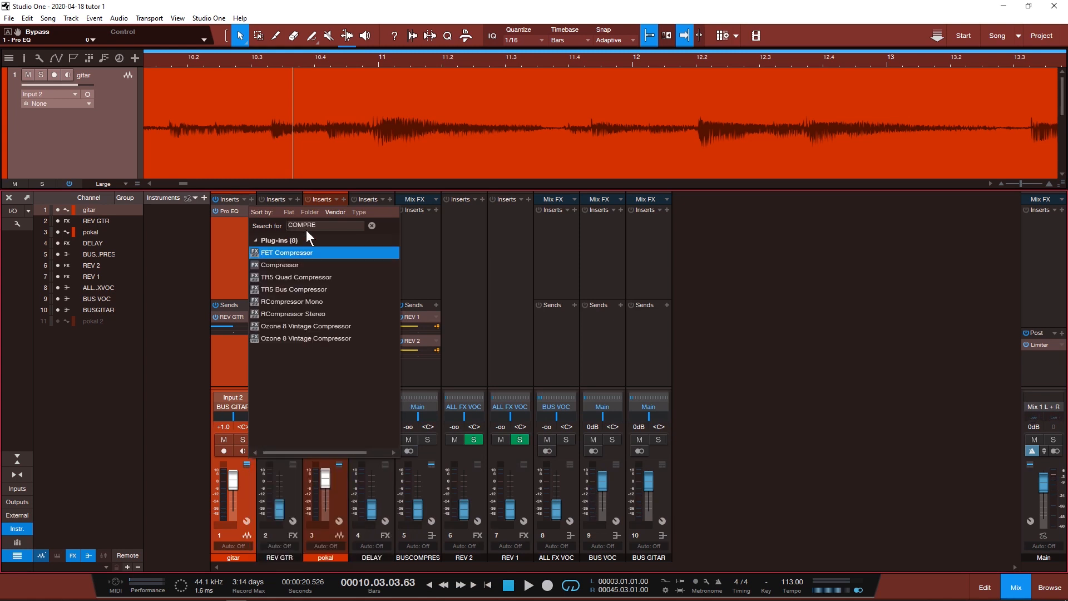
click(312, 265)
Step: During playback, set the gitar Compressor's ratio to 4.0:1, threshold to -13.32 dB and attack to 0.10 ms
key(space)
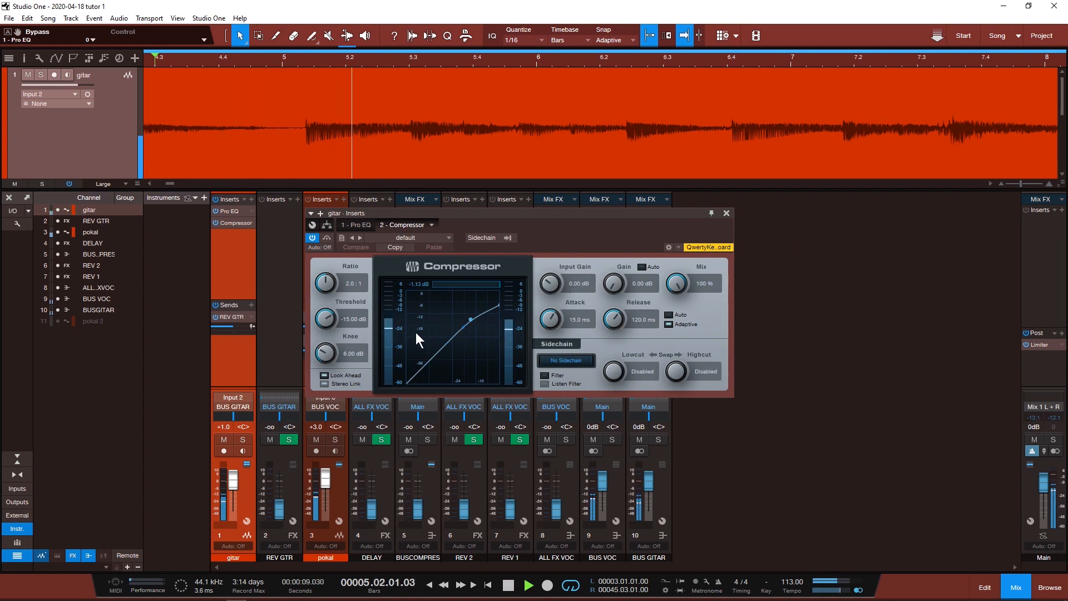
scroll(351, 283, up, 3)
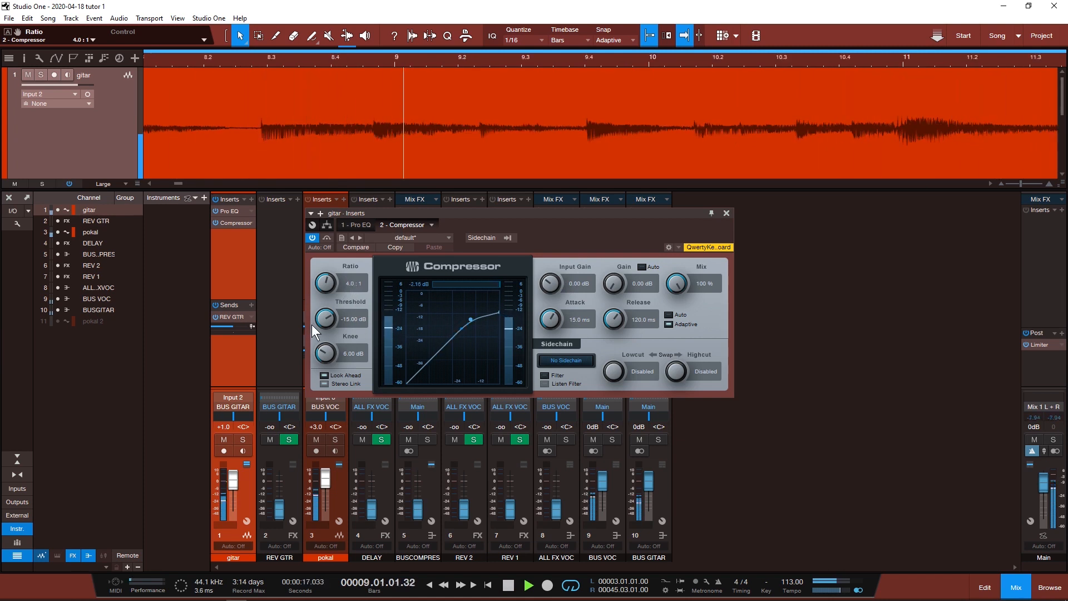
drag(326, 322, 326, 318)
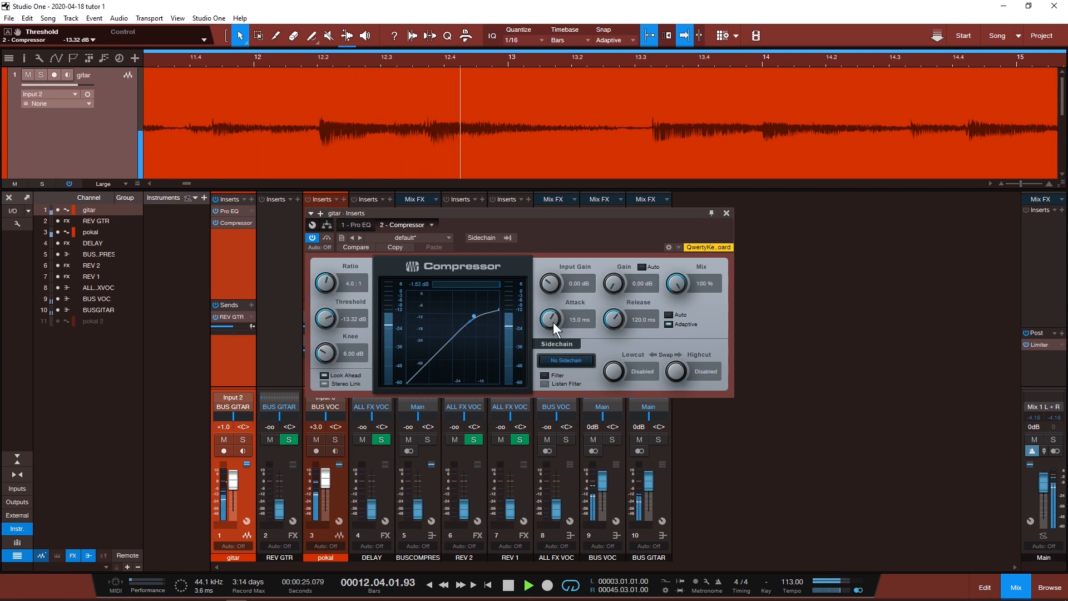
drag(551, 320, 550, 362)
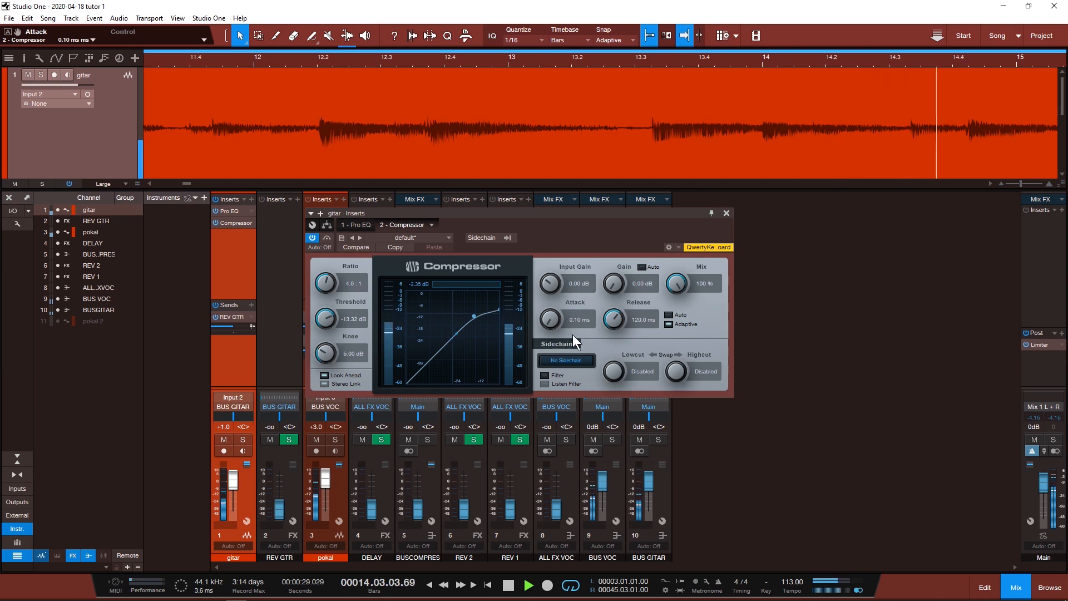
Step: Set the gitar Compressor's gain to 2.64 dB, release to 82.1 ms and threshold to -12.50 dB
drag(619, 286, 620, 285)
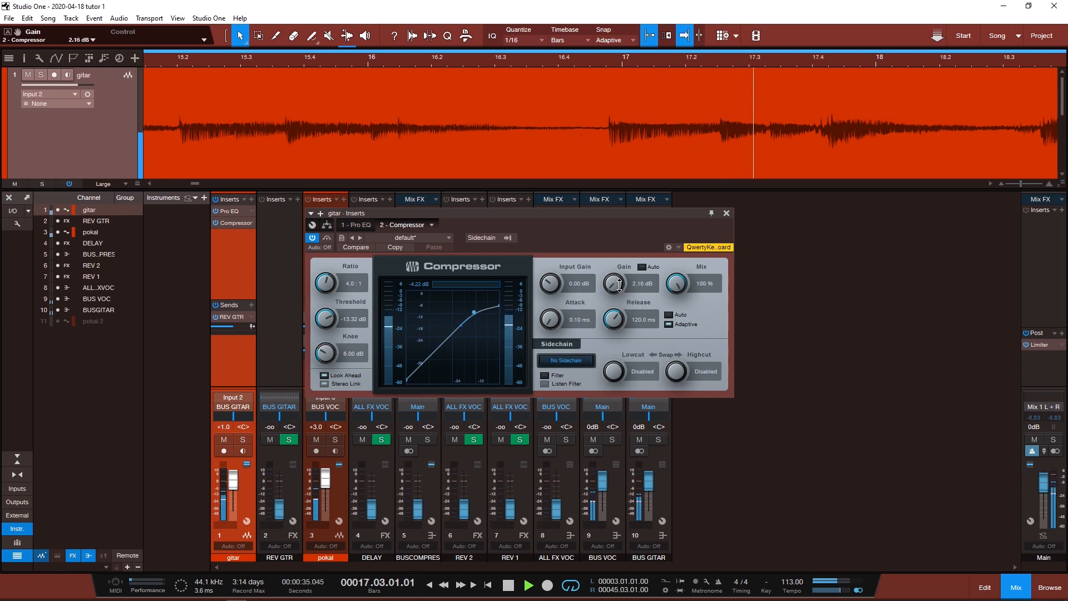
drag(619, 284, 619, 281)
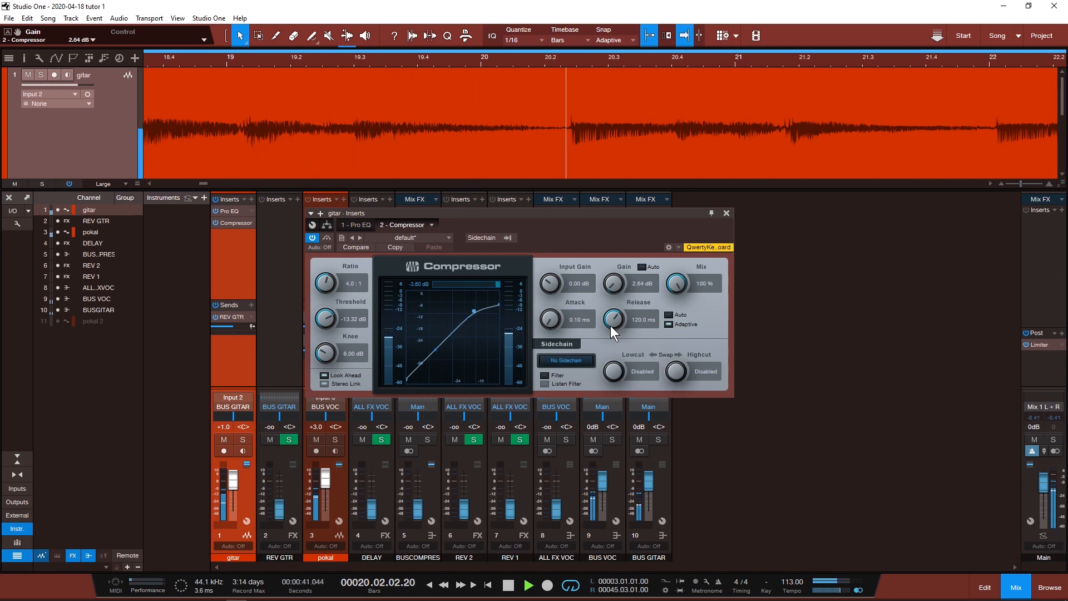
drag(612, 319, 614, 328)
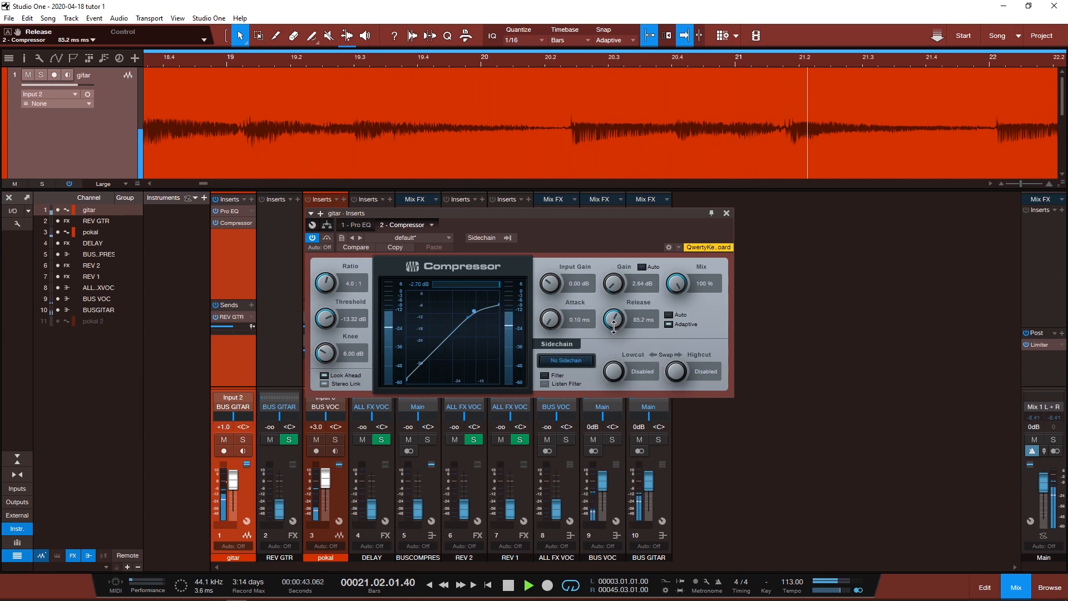
click(356, 318)
text(-12.5)
key(Return)
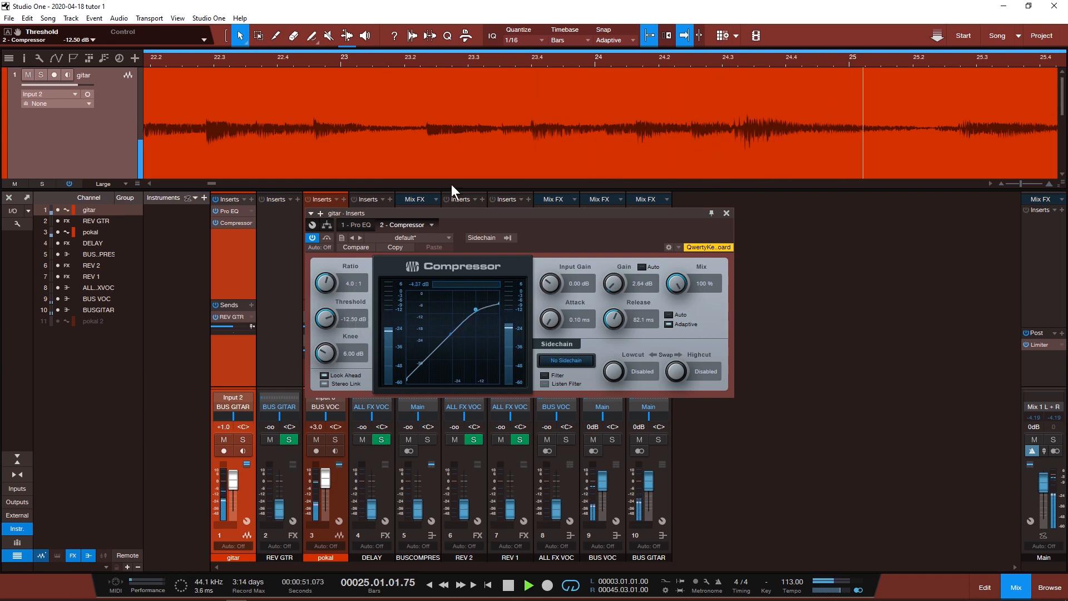
Step: Play from about bar 30 to compare the gitar sound with the Compressor bypassed and active, and close its window
scroll(455, 60, down, 2)
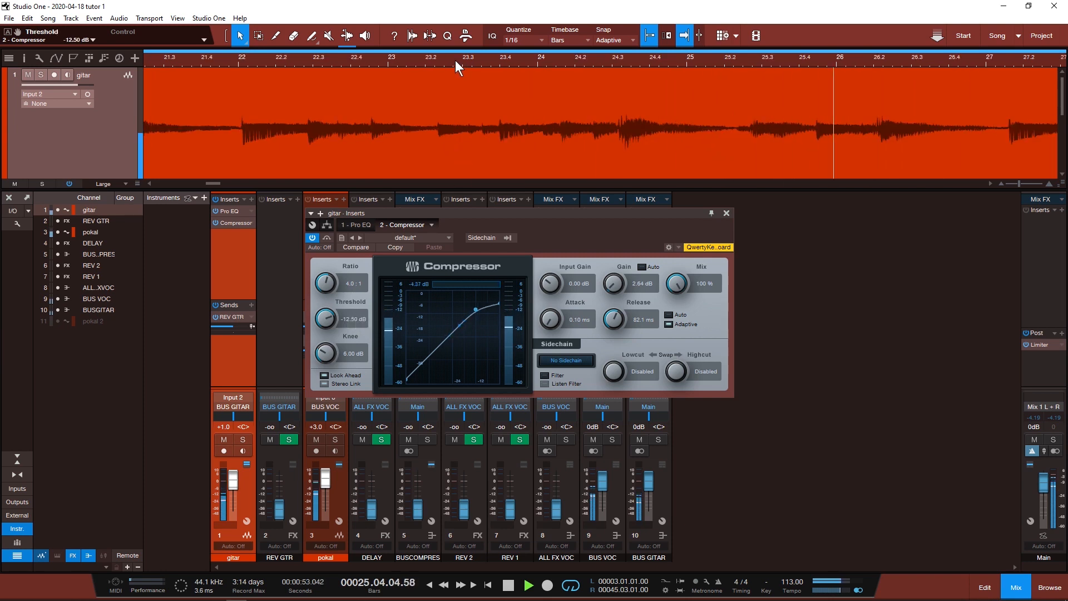
key(space)
scroll(454, 56, down, 4)
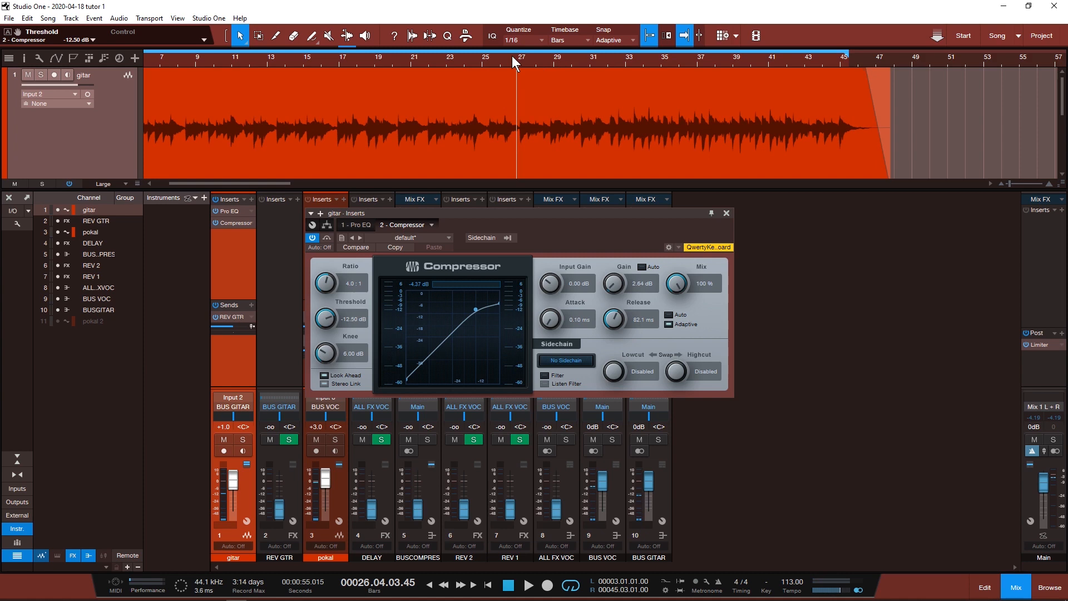
click(570, 62)
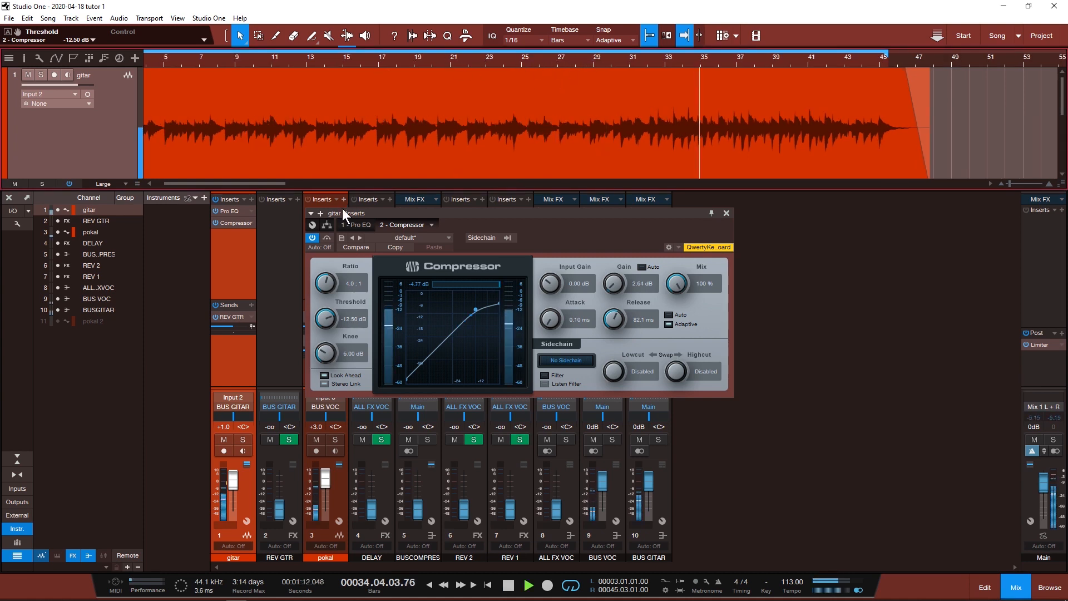
click(327, 238)
click(327, 238)
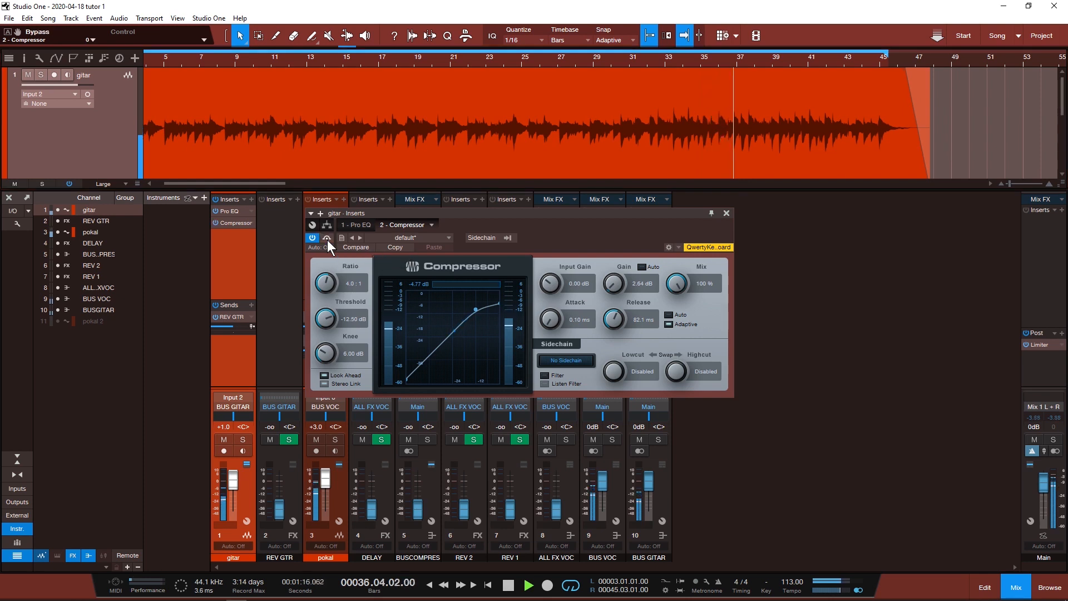
key(space)
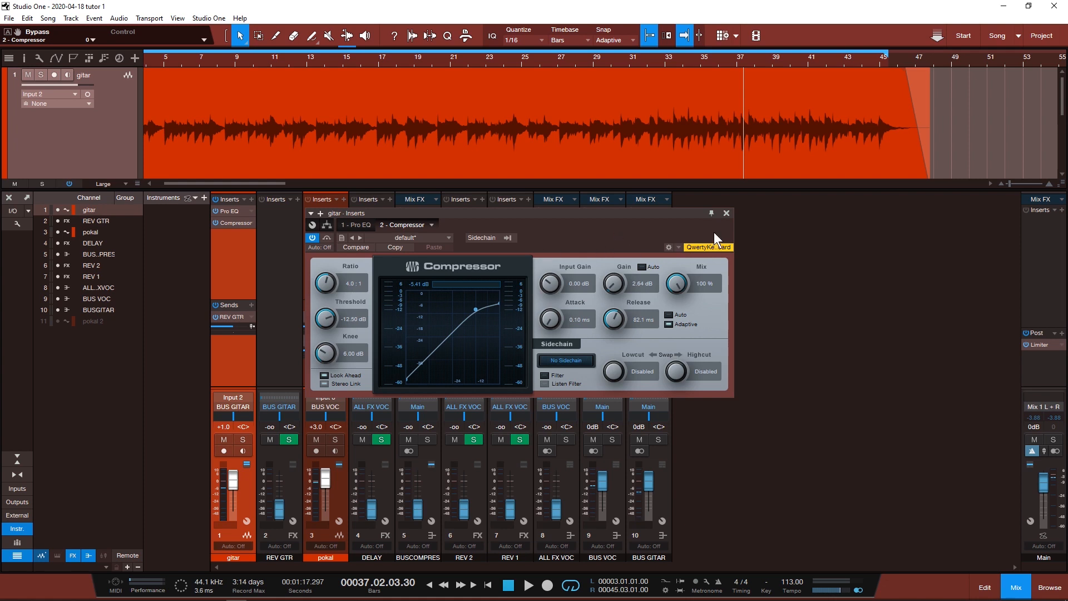
click(726, 213)
Step: Select the pokal channel, audition it from about bar 7, and search the plug-ins for EQ to insert Pro EQ on it
click(317, 245)
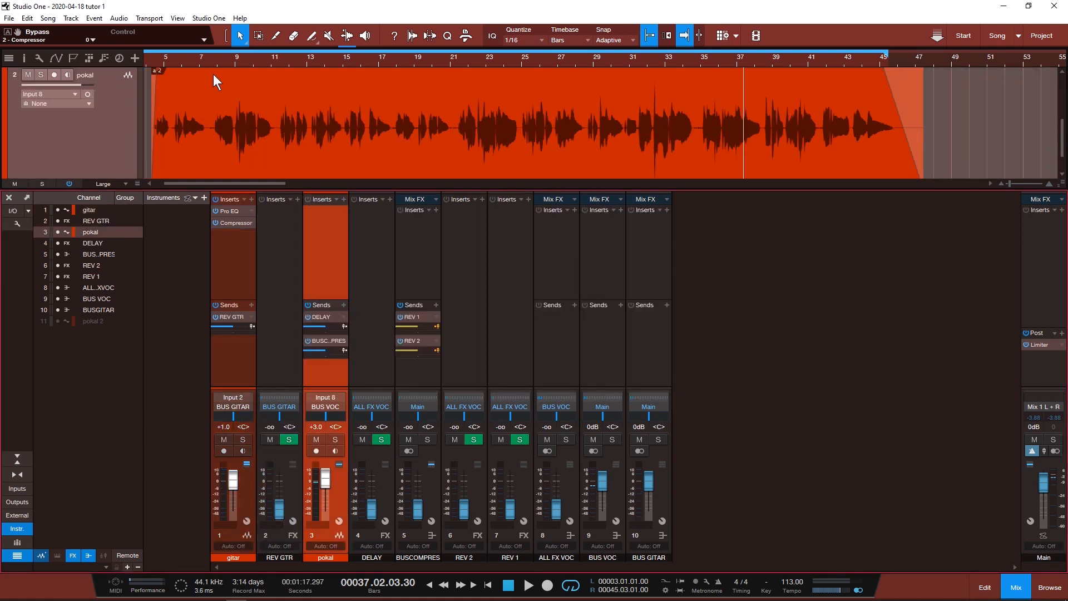
click(206, 58)
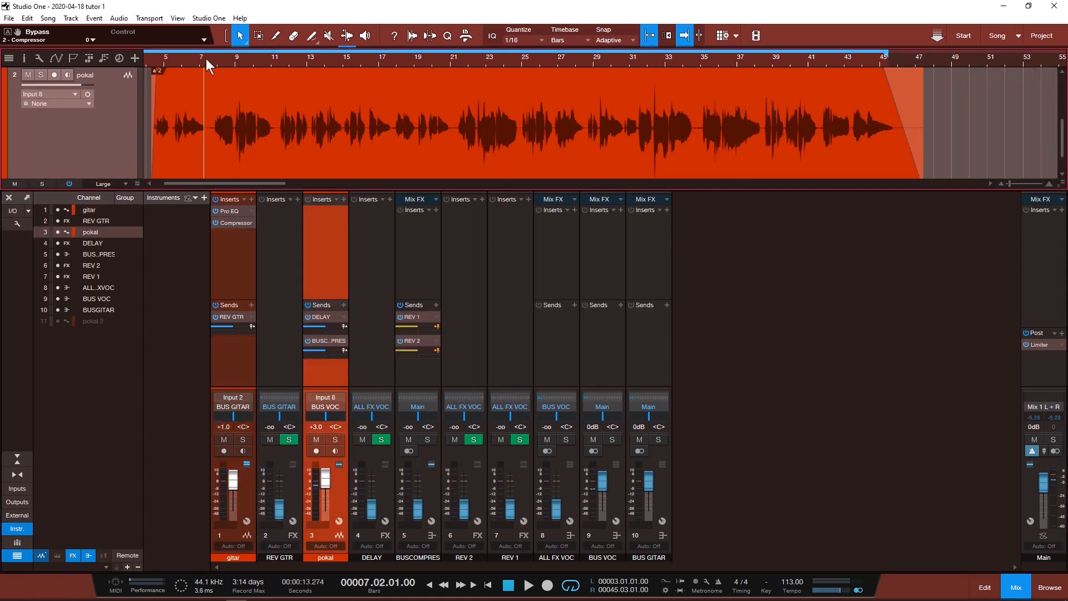
click(344, 199)
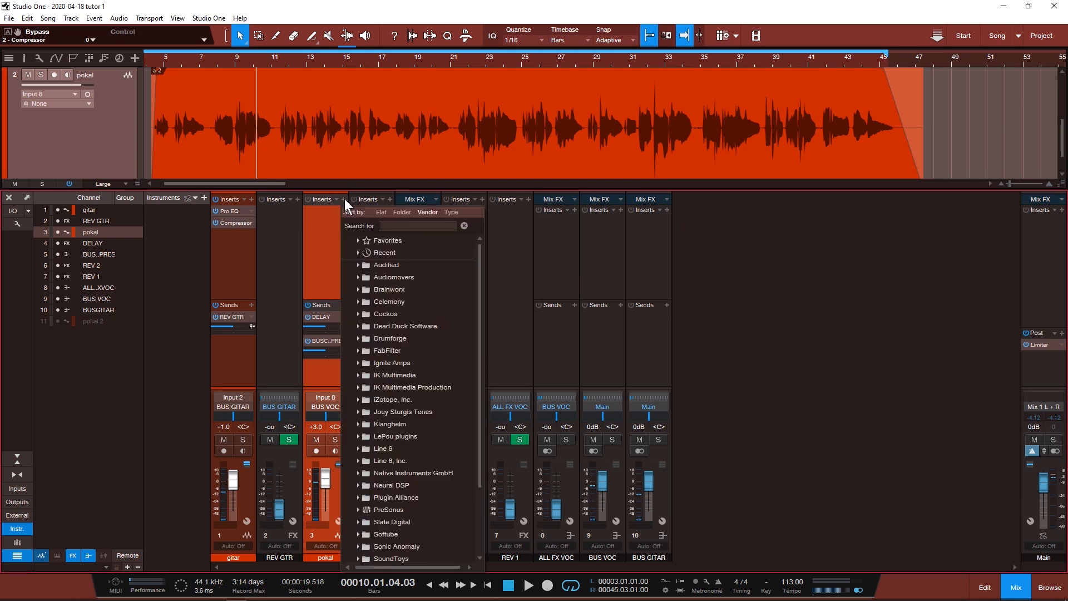
text(eq)
key(Return)
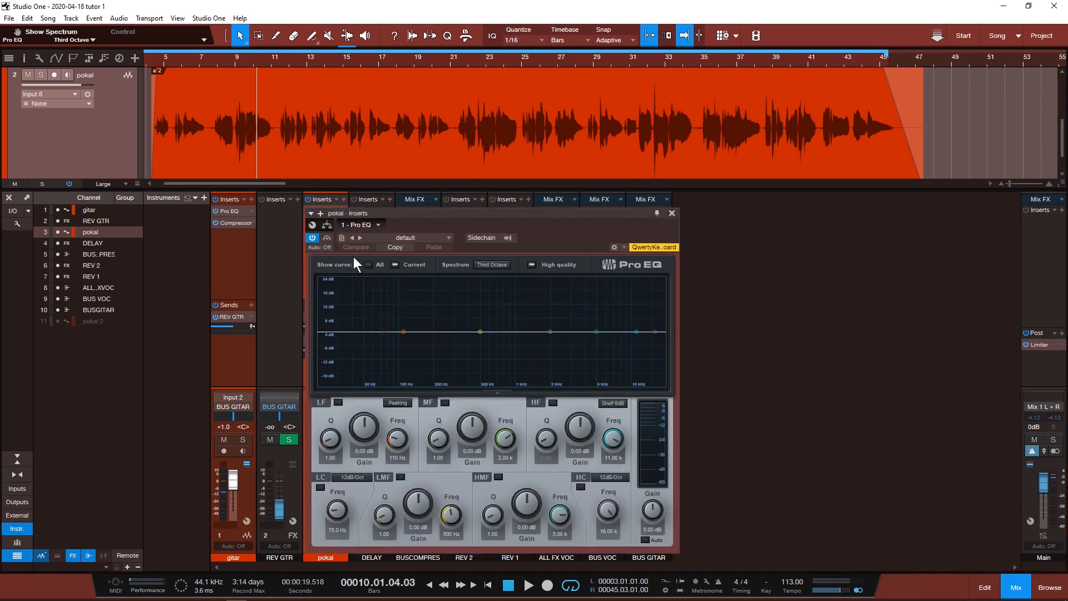
Step: Enable the pokal Pro EQ's low cut and set its frequency to 95.5 Hz during playback
click(321, 488)
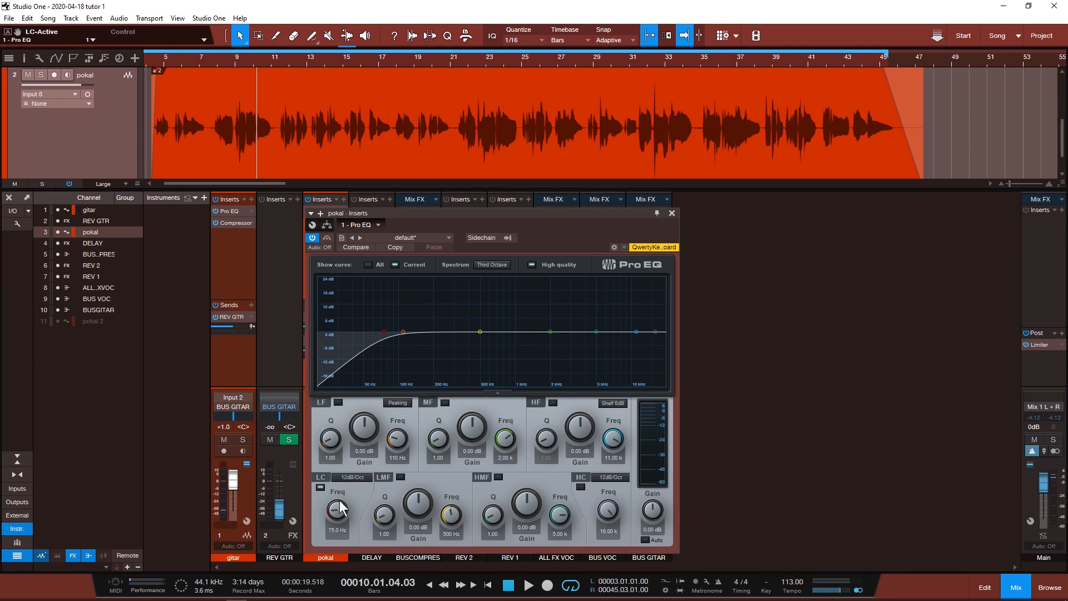
key(space)
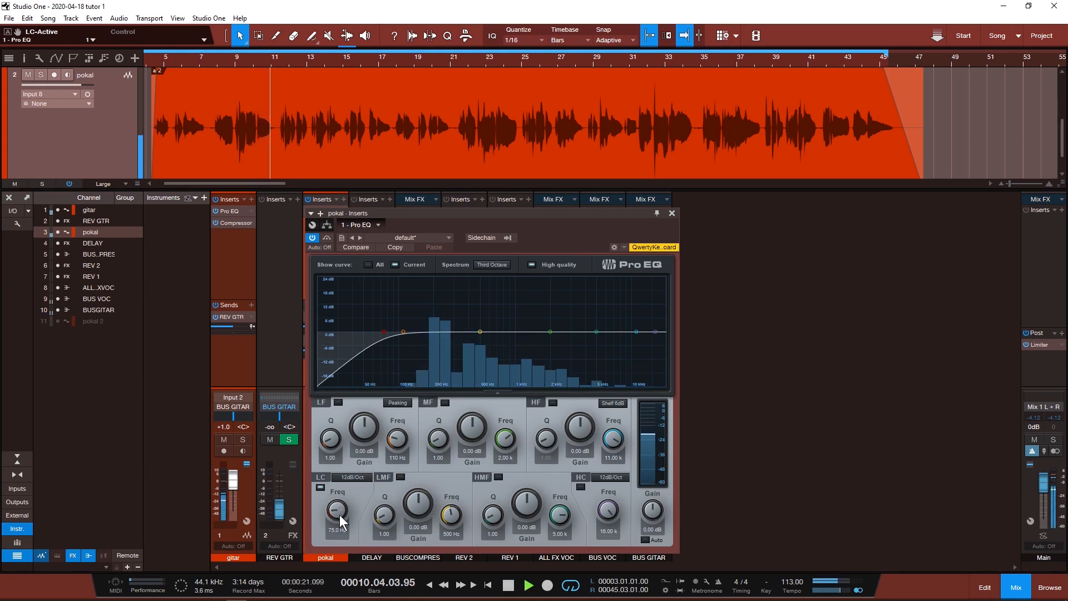
drag(340, 518, 340, 509)
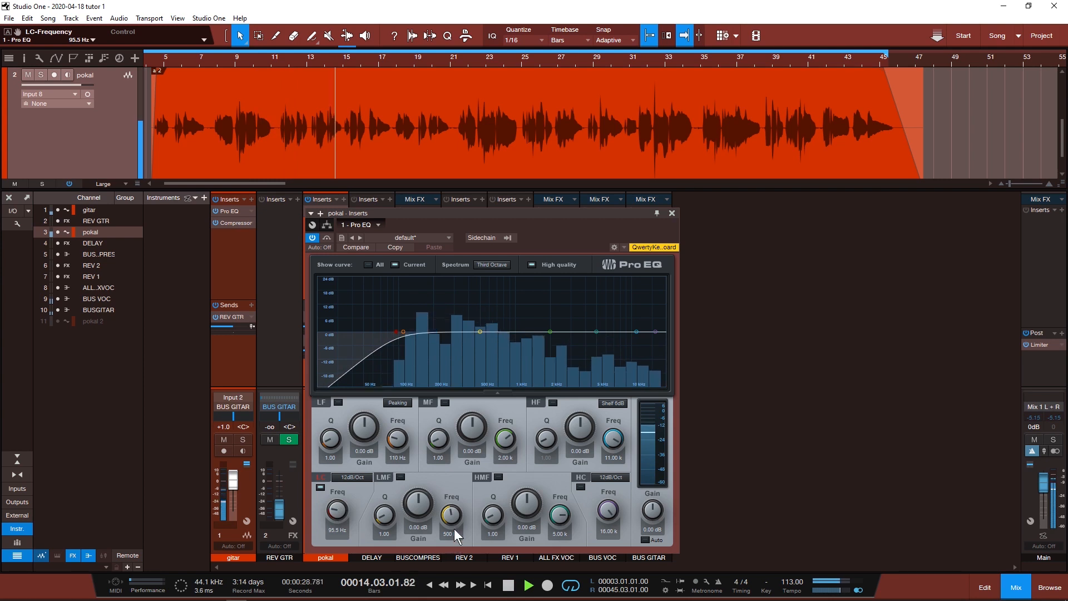
Step: Boost the pokal Pro EQ's LMF band by 0.72 dB at 204 Hz
drag(454, 533, 459, 536)
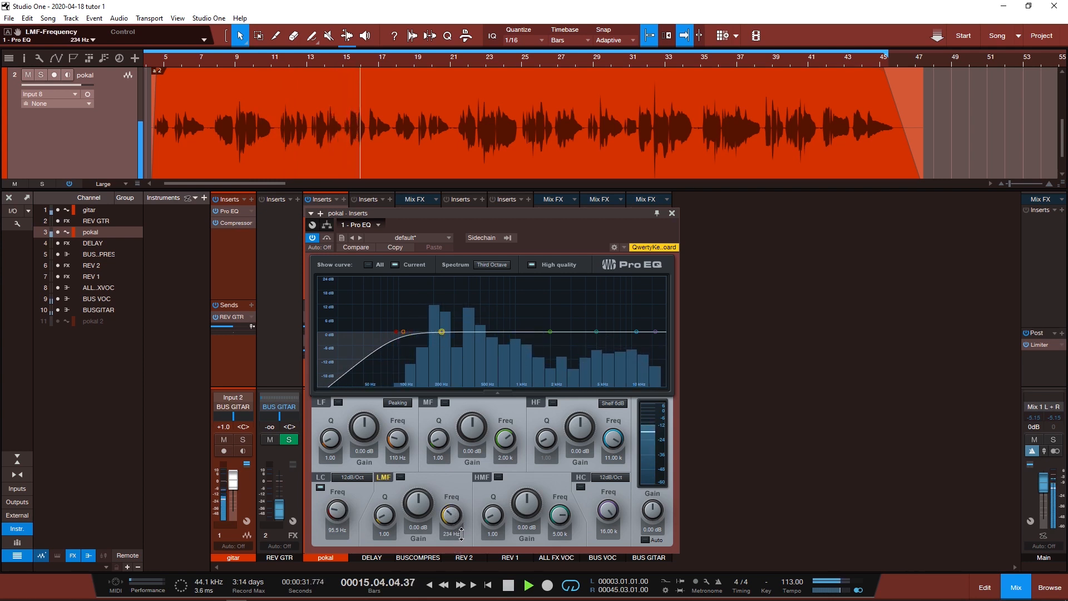
drag(461, 538, 461, 537)
drag(418, 507, 446, 512)
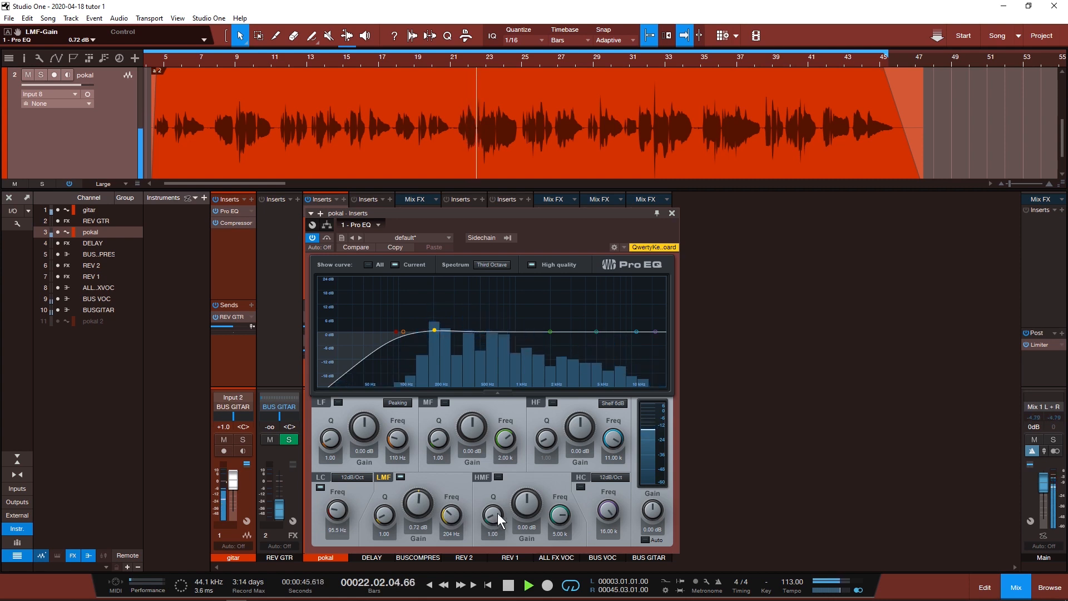
Step: Enable the pokal Pro EQ's MF band and set its frequency to 300 Hz
drag(505, 439, 512, 426)
click(506, 458)
key(BackSpace)
text(300)
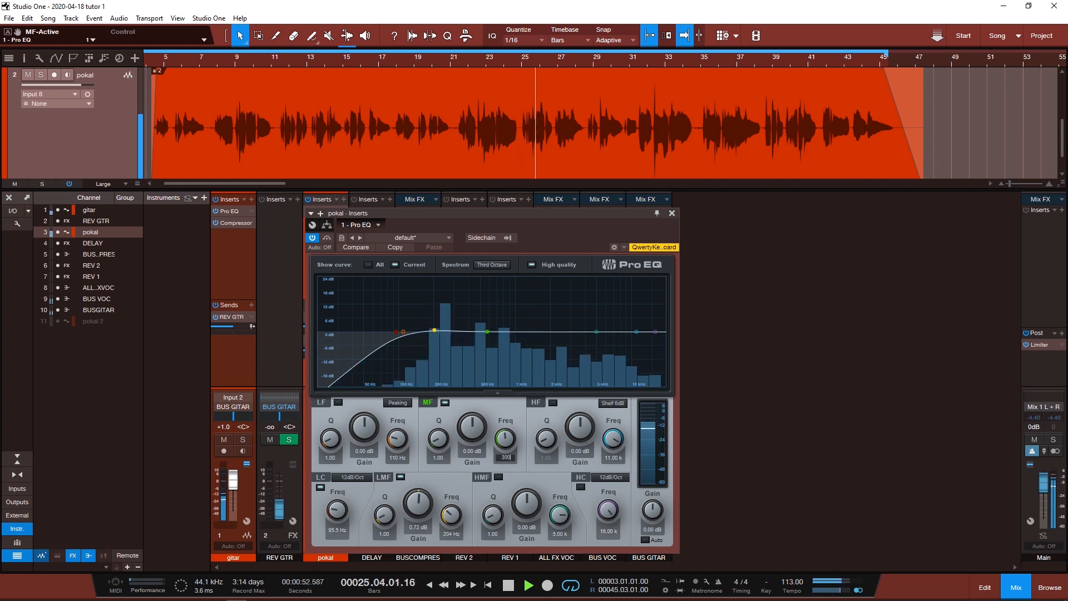
key(Return)
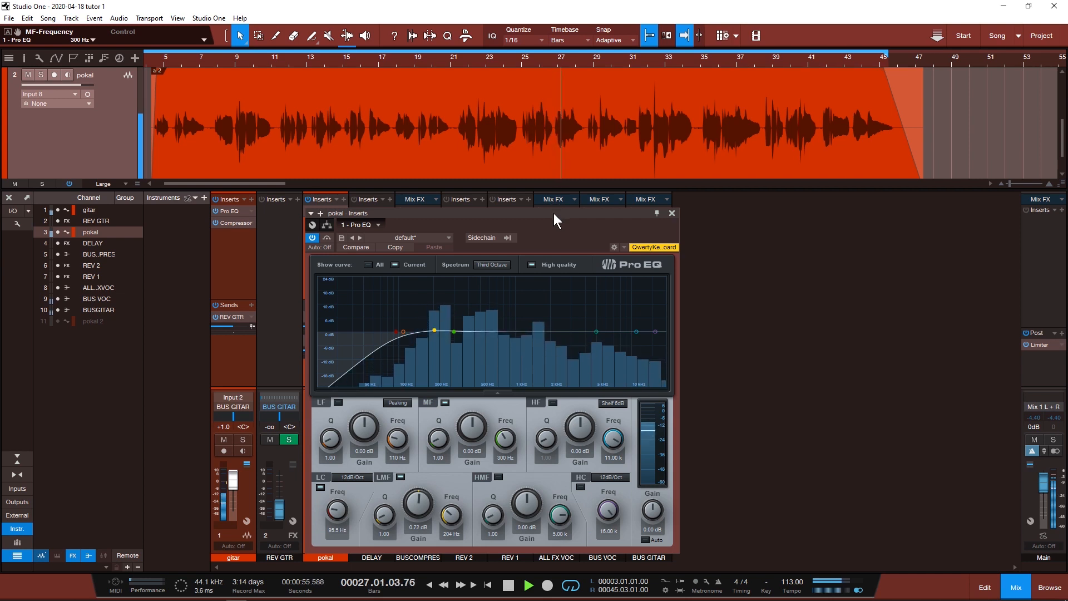
Step: Cut the pokal Pro EQ's MF band by 6.48 dB with a Q of 7.47 and move its frequency to 382 Hz during playback
key(space)
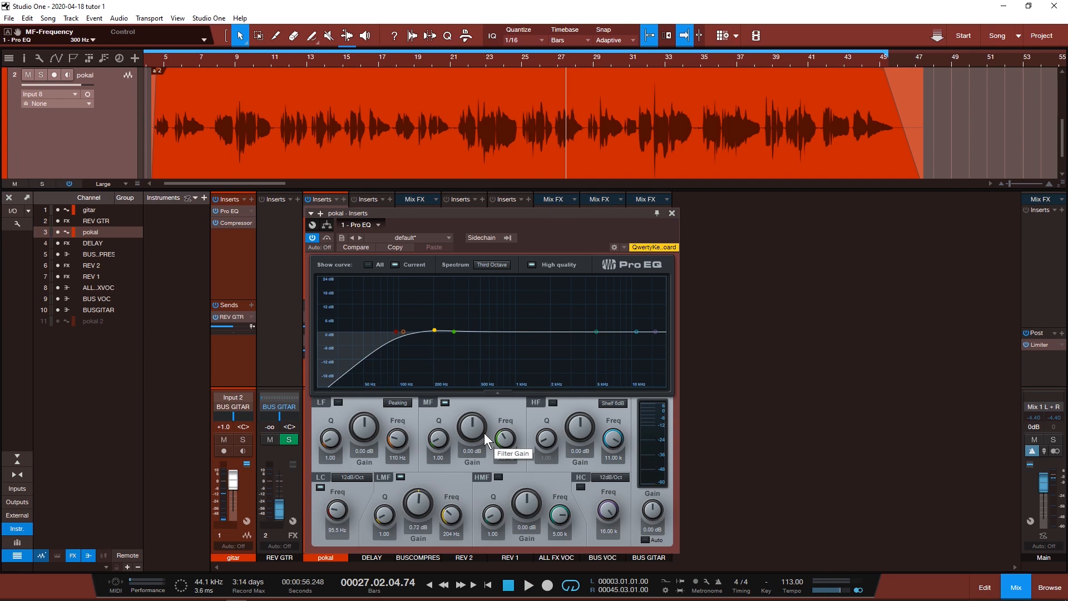
key(space)
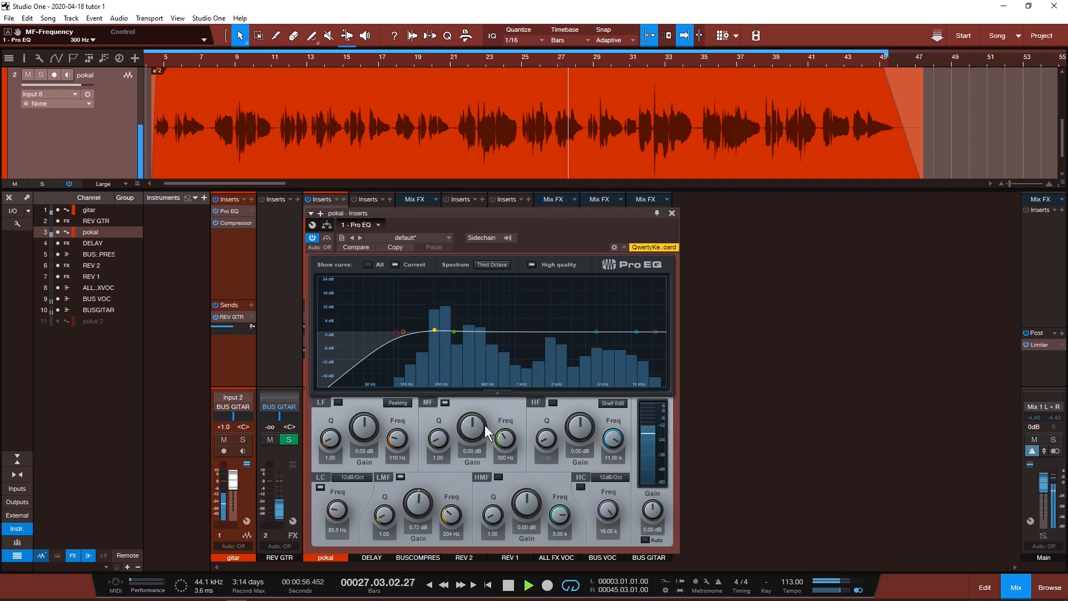
drag(473, 427, 444, 418)
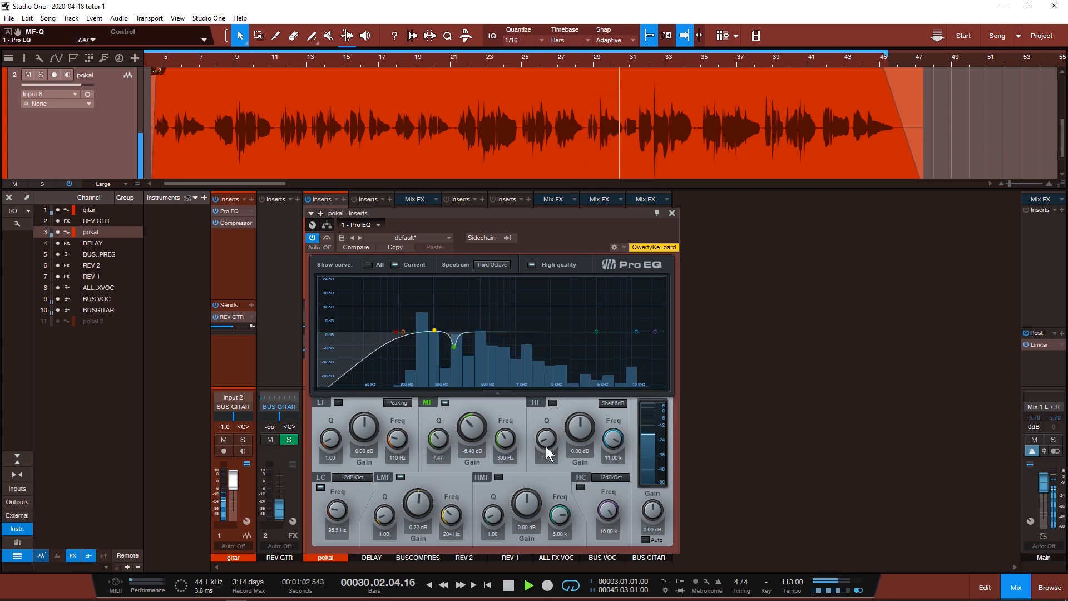
drag(509, 439, 508, 436)
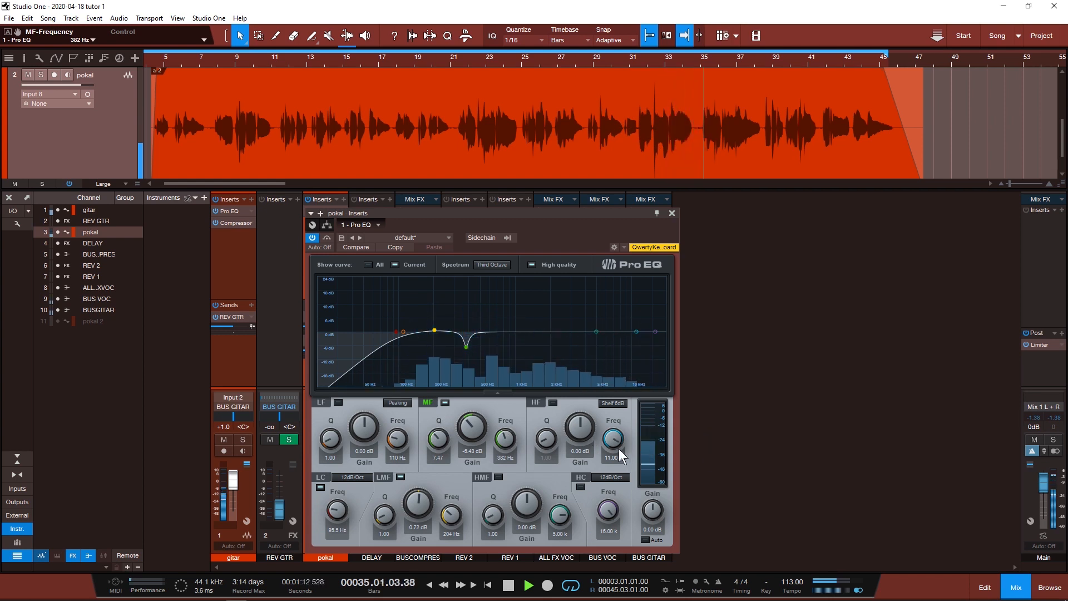
Step: Boost the pokal Pro EQ's HF band by 4.80 dB at 5.51 kHz
drag(616, 438, 626, 462)
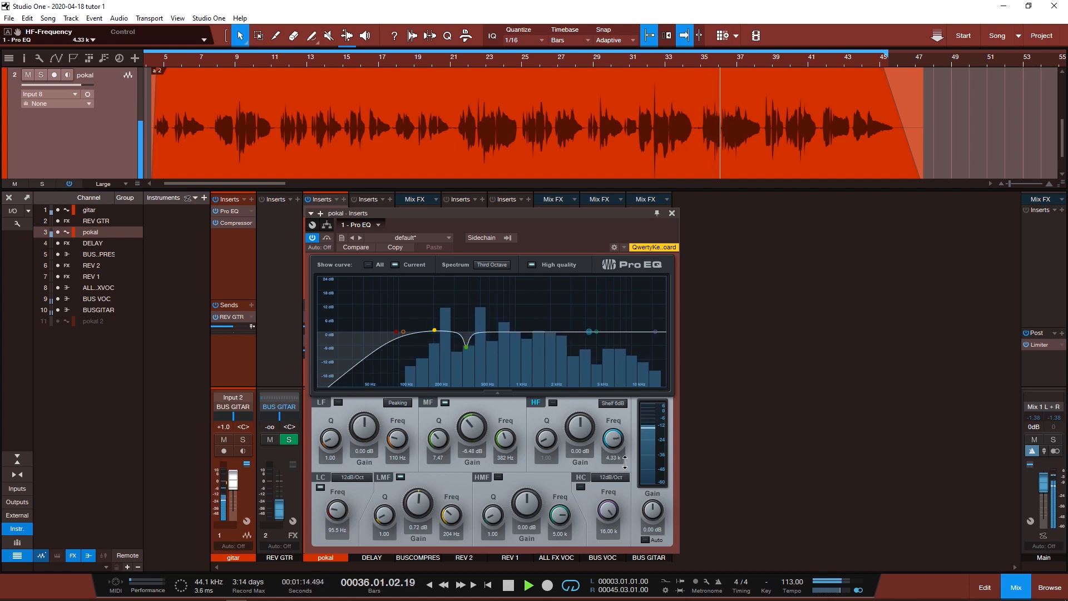
key(space)
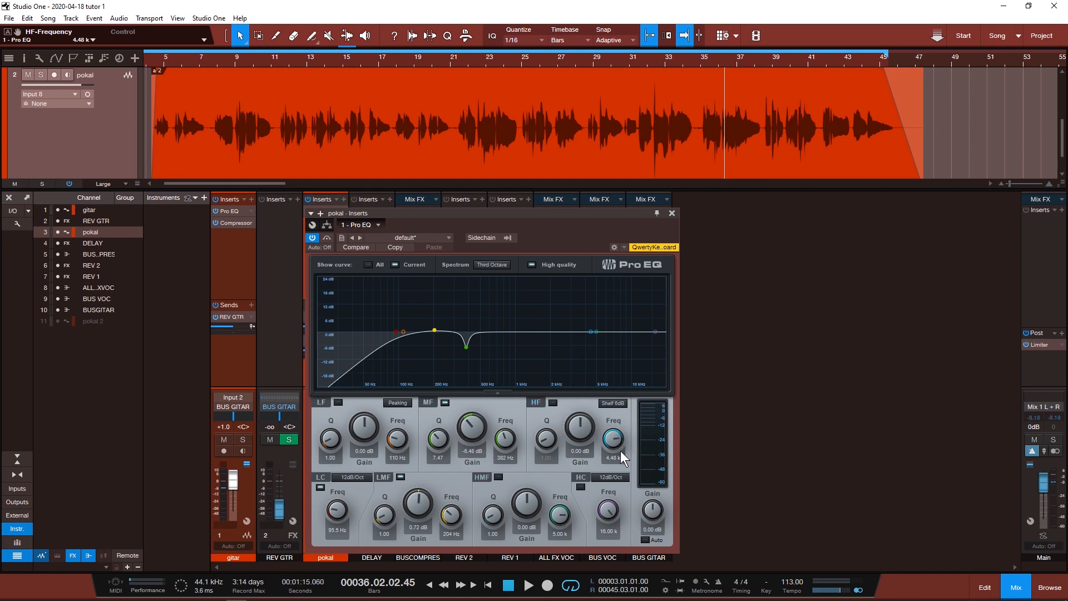
drag(579, 427, 580, 421)
key(space)
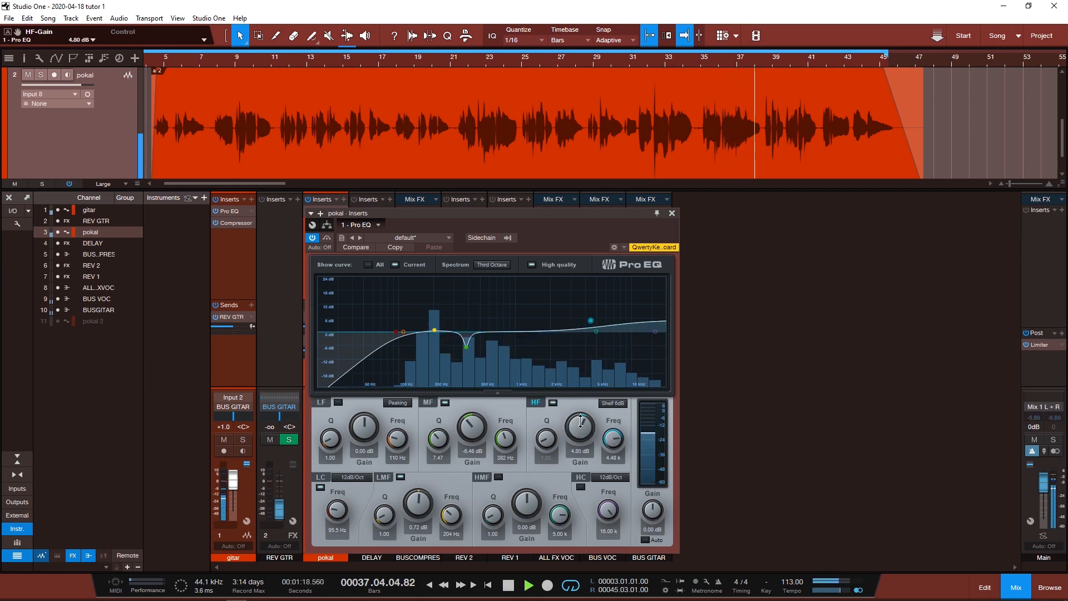
drag(618, 439, 619, 436)
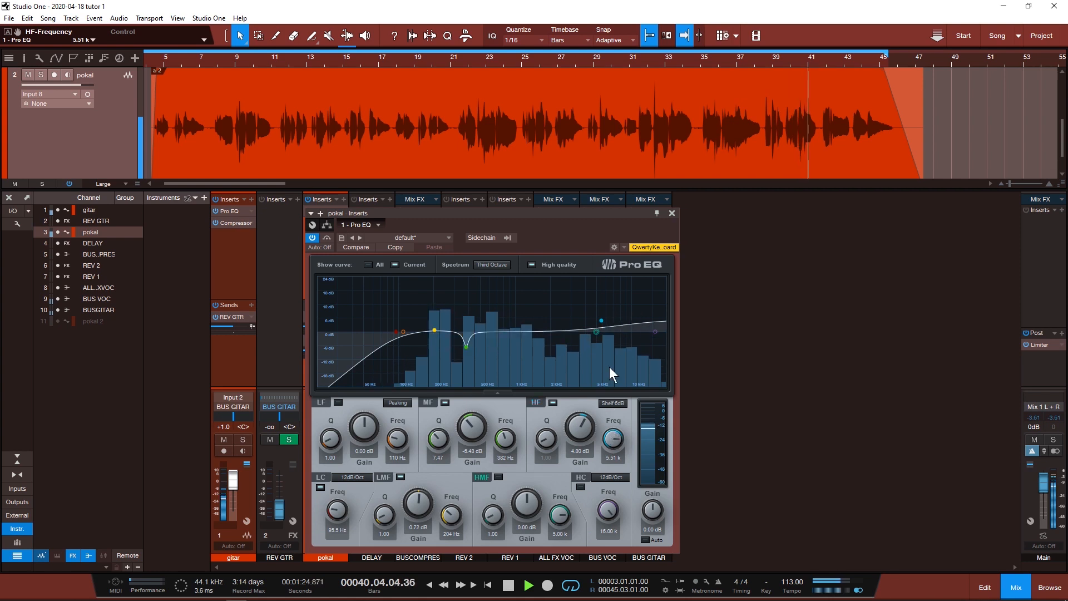
Step: Audition the equalized pokal from about bar 19, and close the Pro EQ window
click(671, 213)
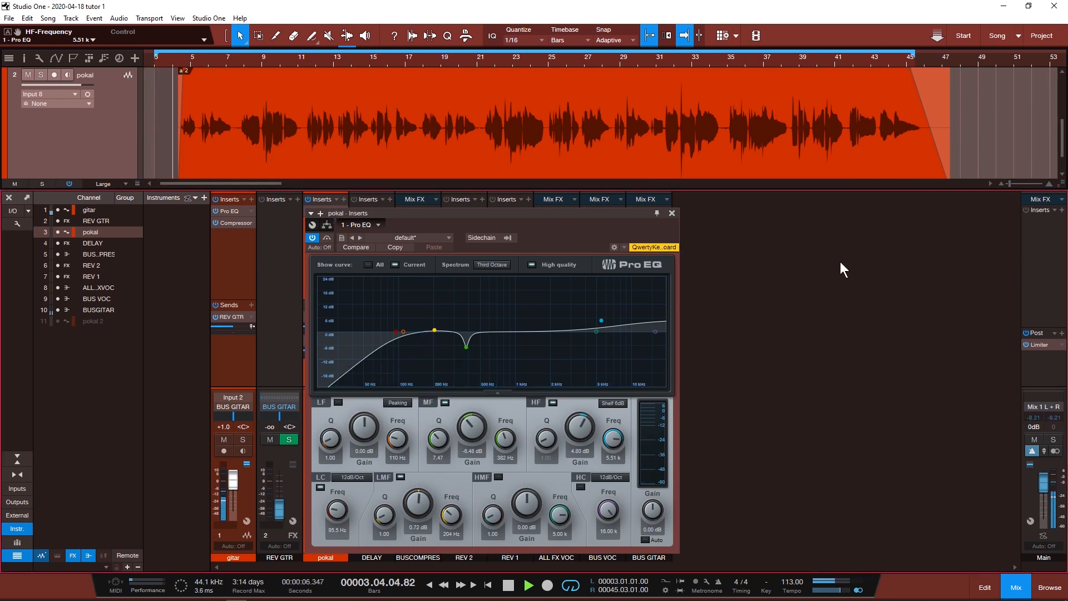
click(436, 57)
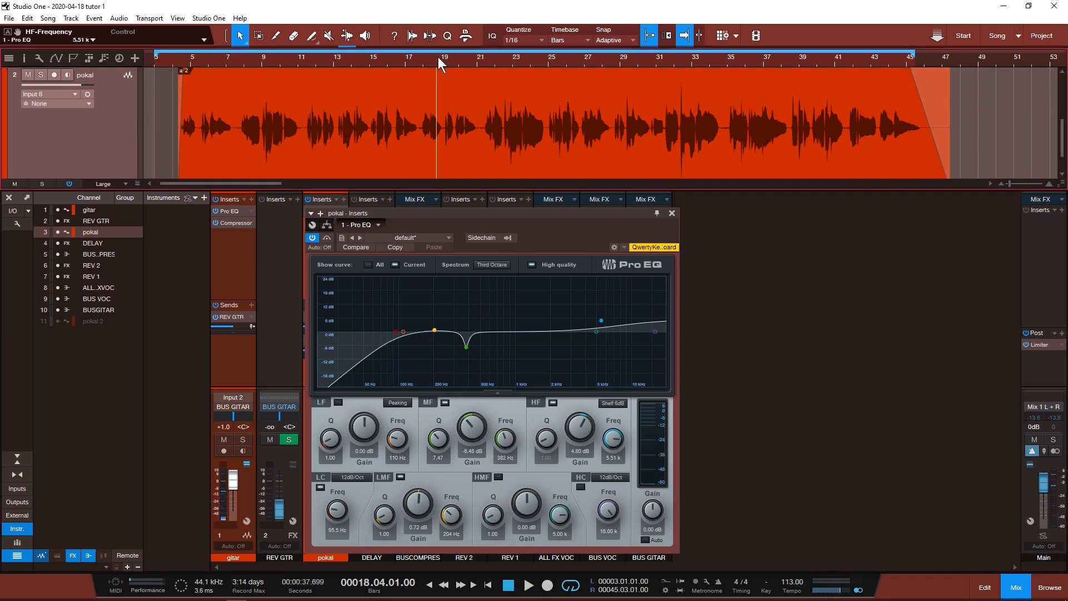
key(space)
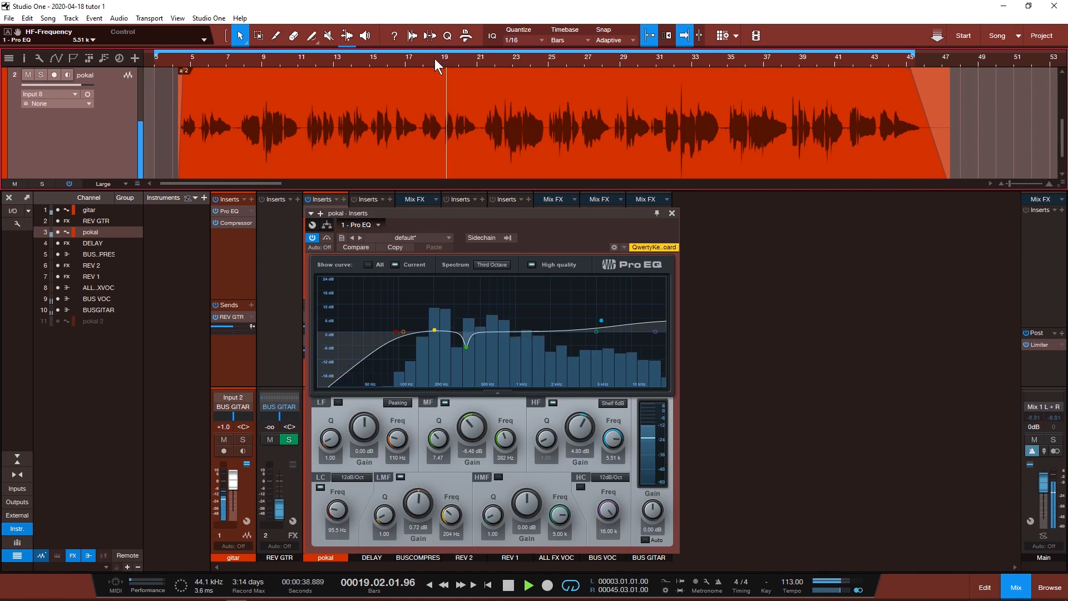
drag(596, 213, 667, 184)
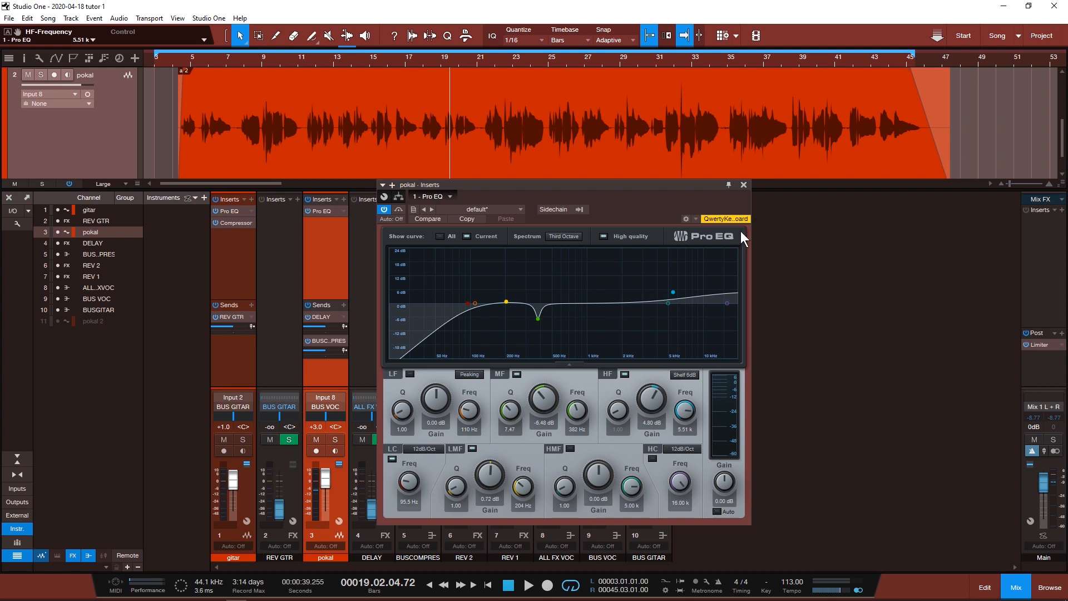
click(743, 185)
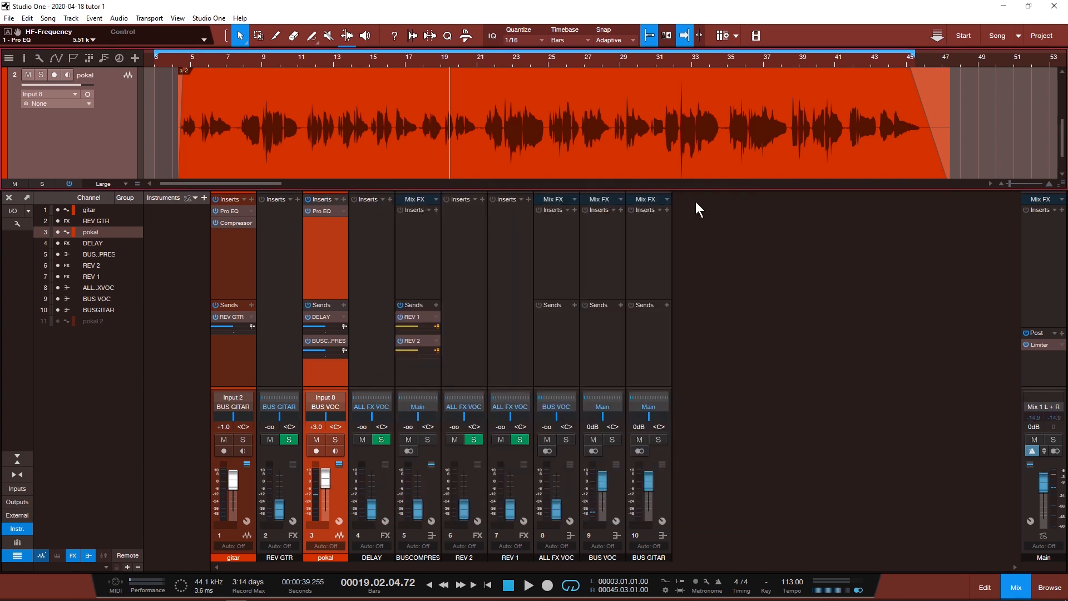
Step: Search the plug-ins for COMP to insert a Compressor on the pokal channel, and move its window clear
click(343, 200)
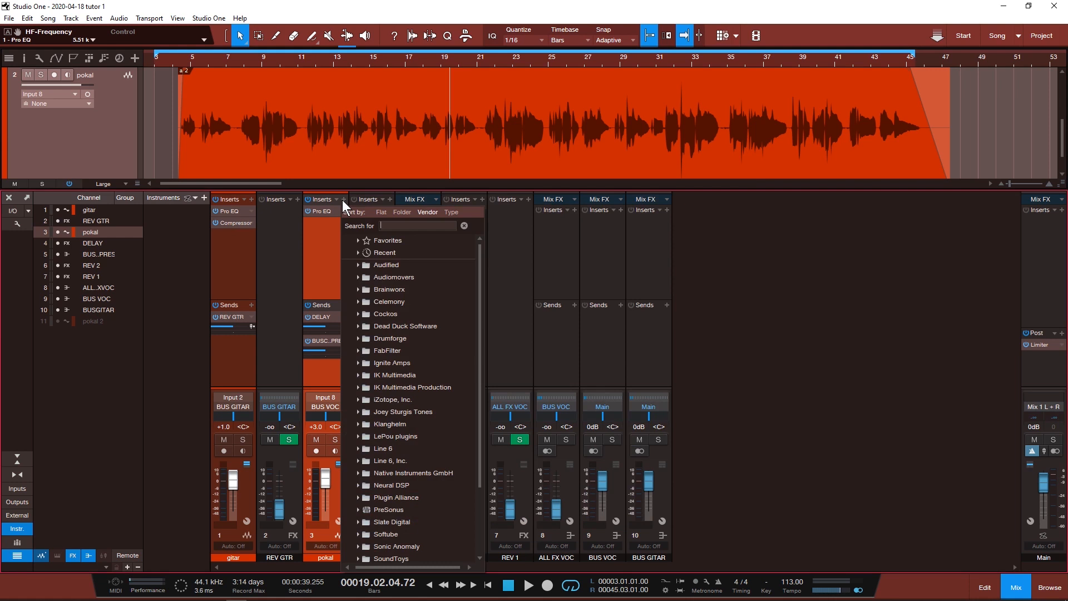
text(COMP)
key(Down)
key(Return)
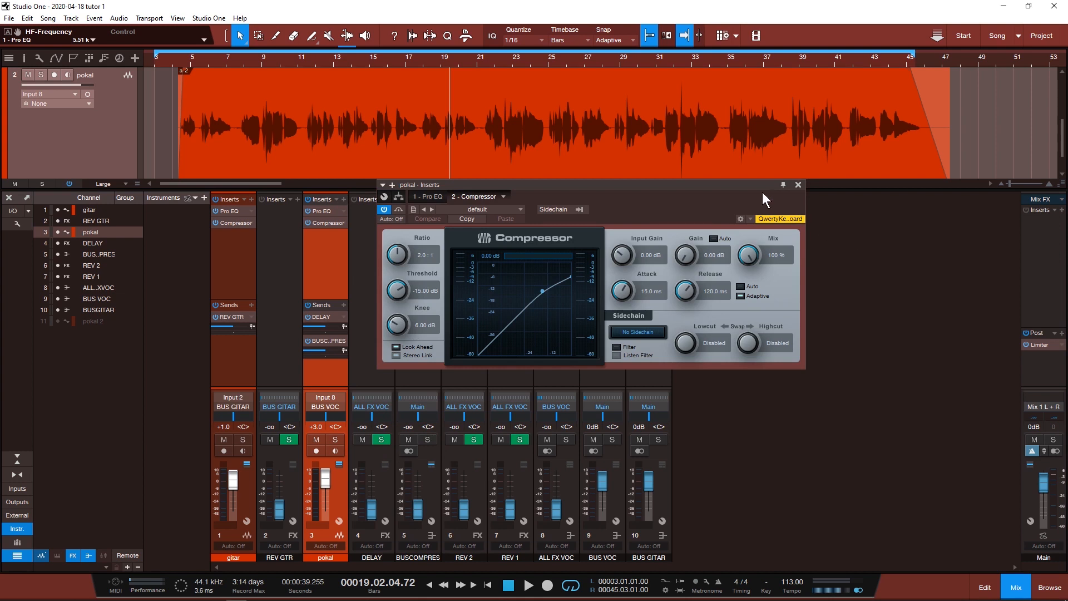
drag(760, 185, 582, 163)
Step: Audition the pokal through the Compressor, and set its ratio to 4.0:1 and attack to 0.10 ms
key(space)
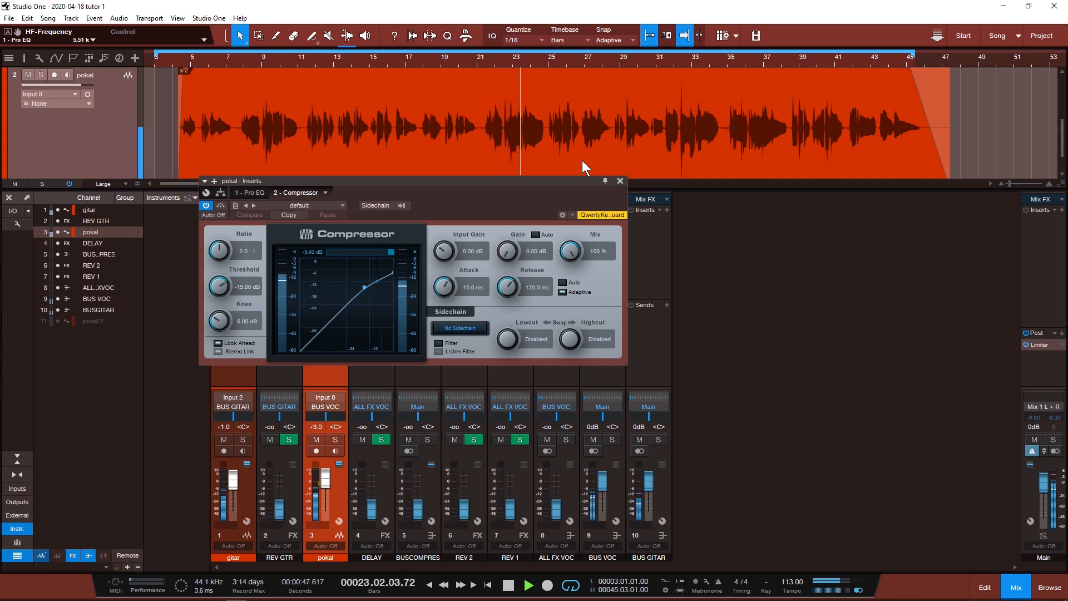
key(space)
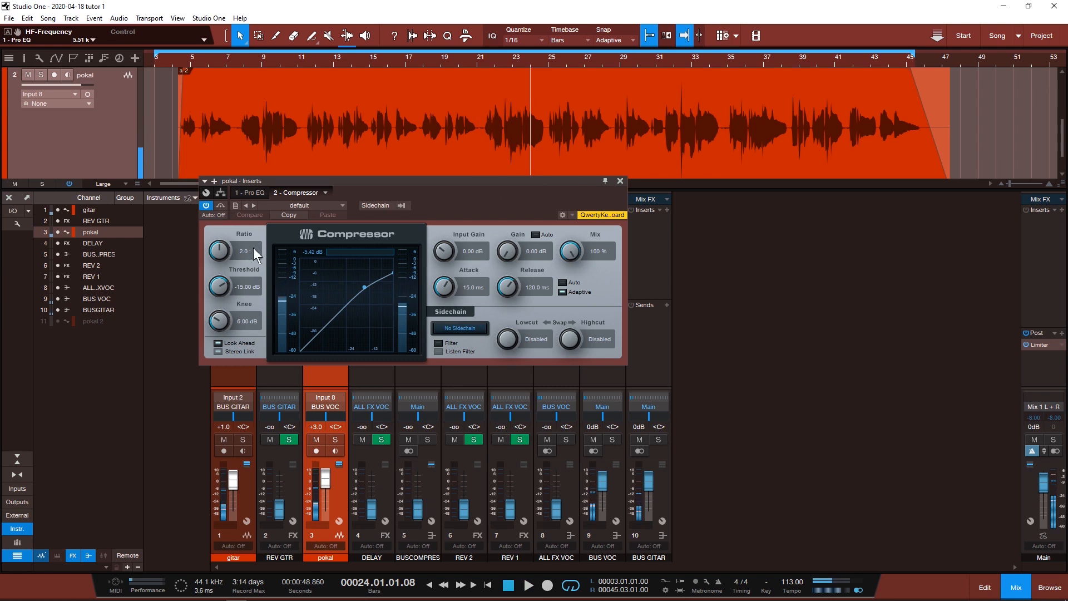
scroll(243, 251, up, 2)
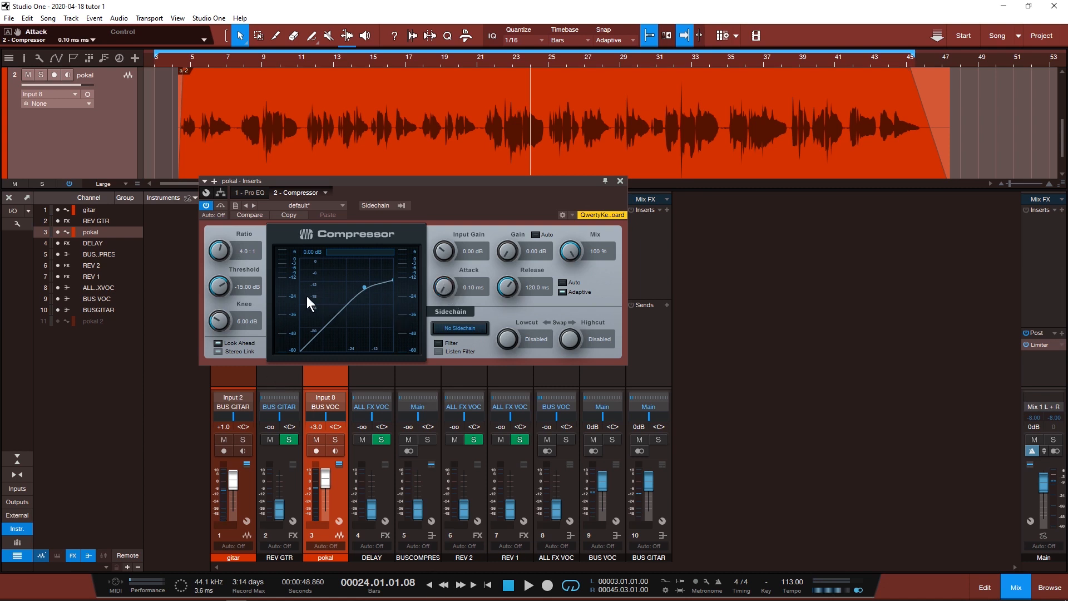
Step: Set the pokal Compressor's threshold to -7.80 dB and its release to 92 ms during playback
drag(226, 292, 221, 280)
key(space)
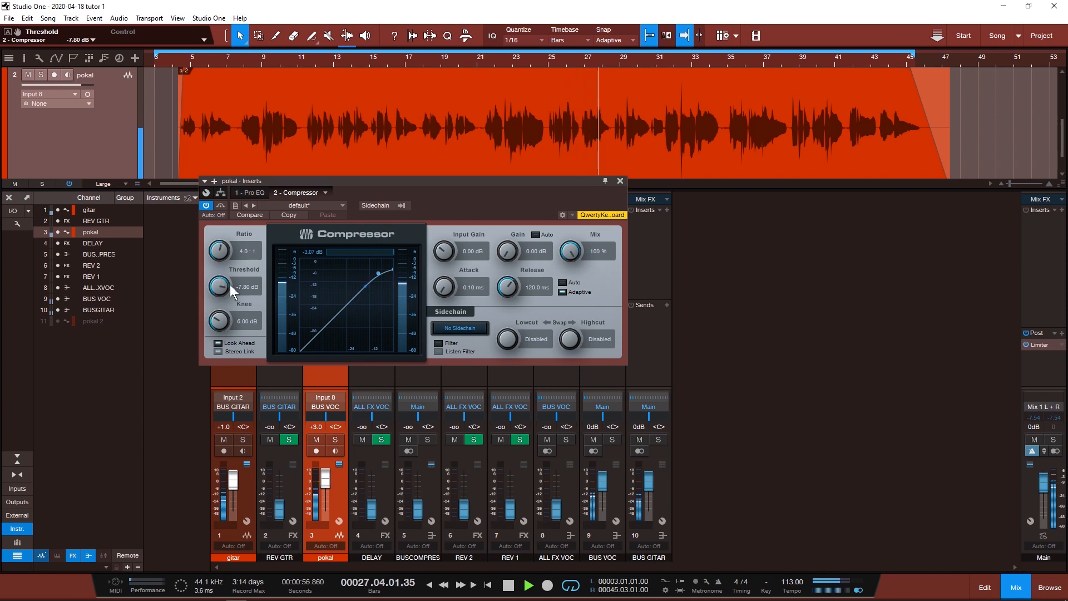
drag(515, 287, 516, 290)
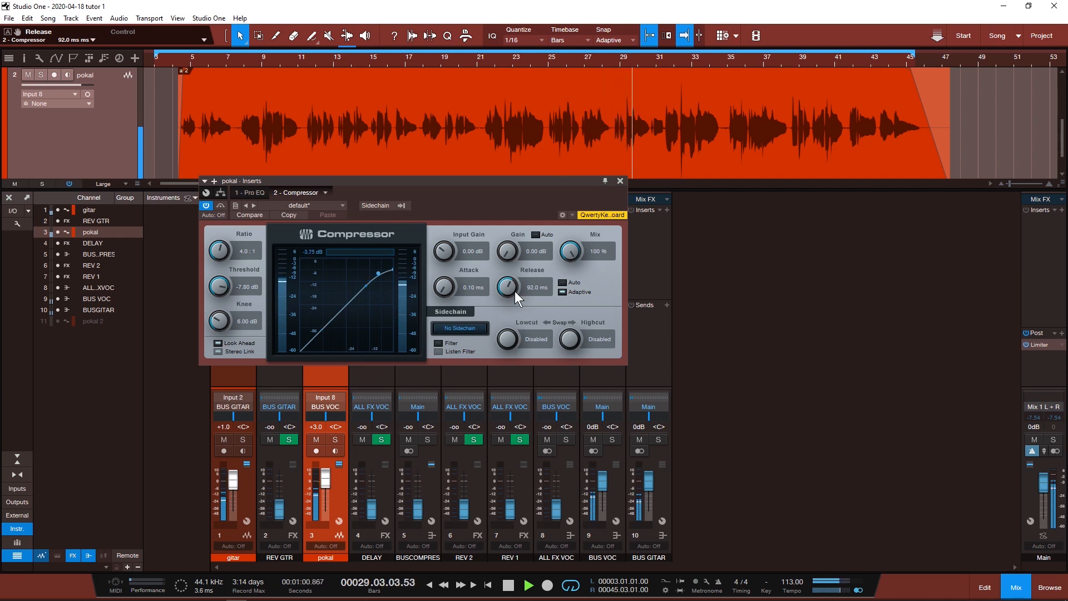
key(space)
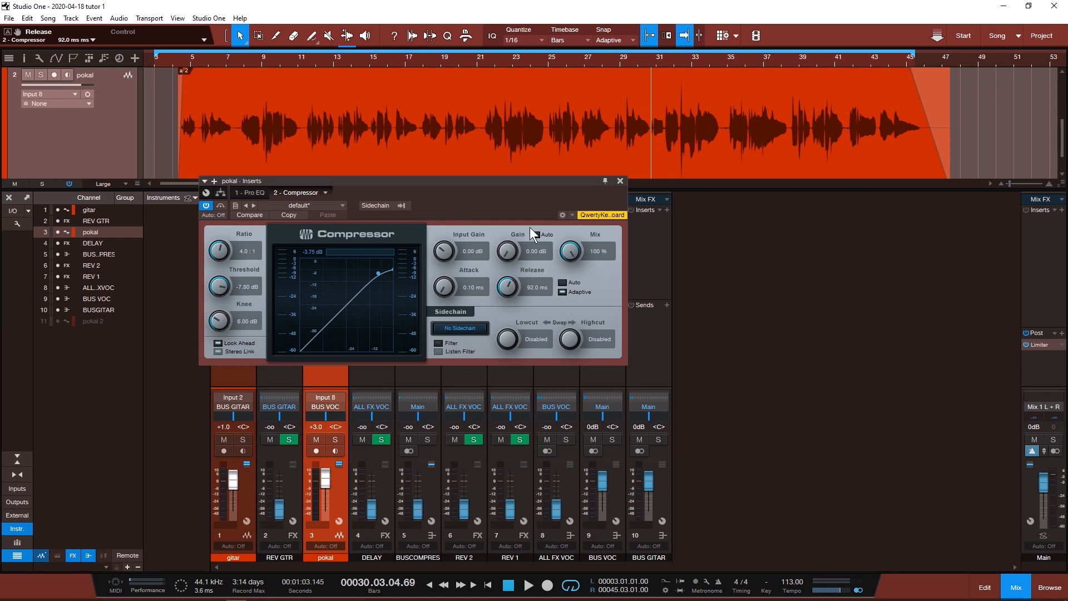
Step: Raise the pokal Compressor's makeup gain to 3.00 dB during playback, and close its window
key(space)
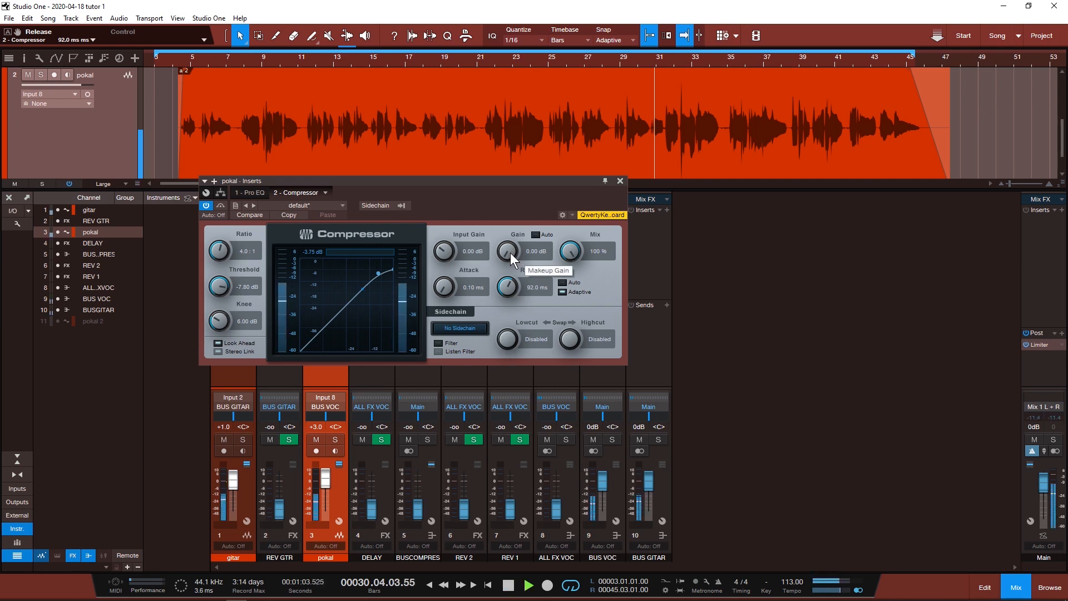
drag(510, 253, 510, 252)
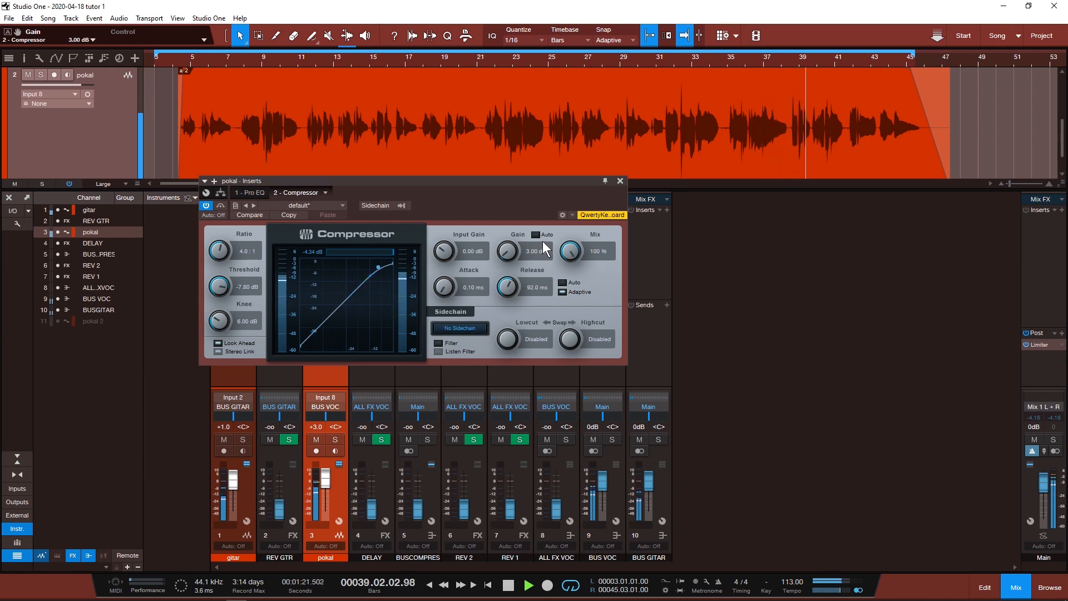
click(621, 181)
key(space)
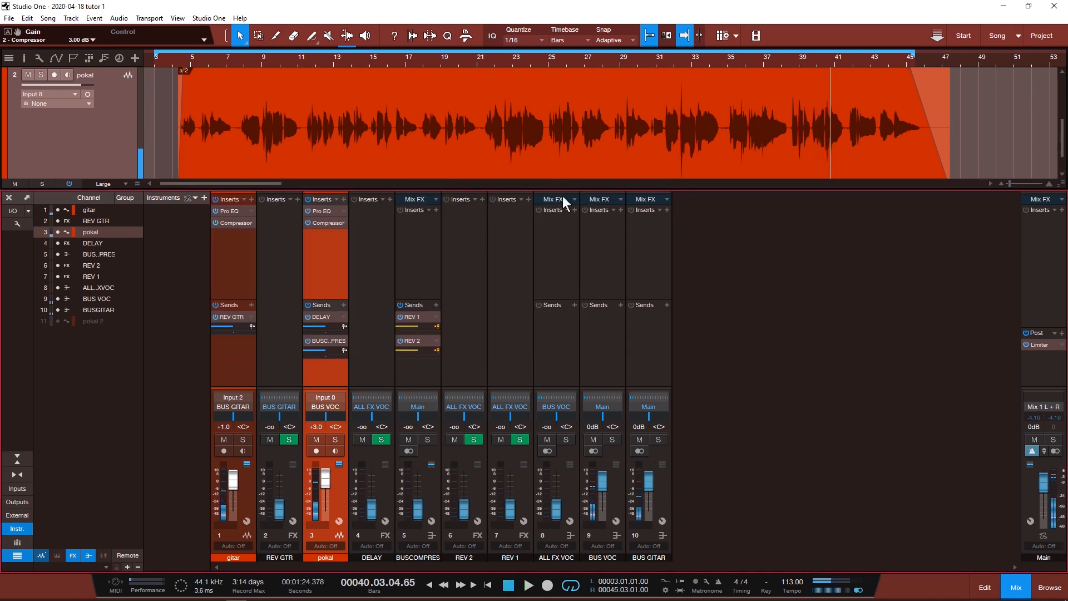
Step: Place the playhead at bar 11, and search the plug-ins for MULTIB to insert Multiband Dynamics on the pokal channel
click(300, 59)
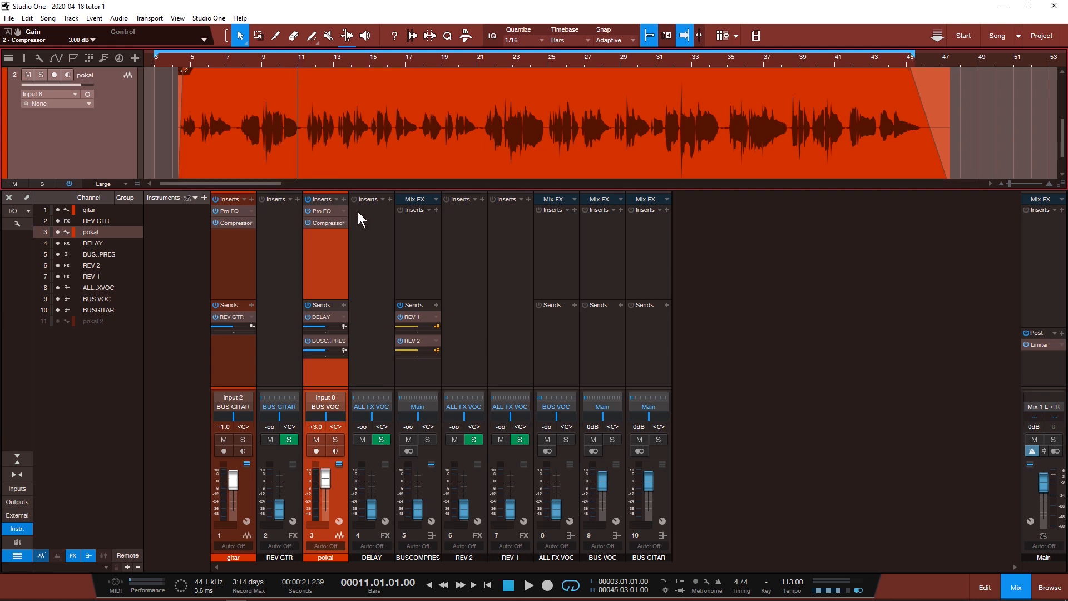
click(343, 199)
text(MULTIB)
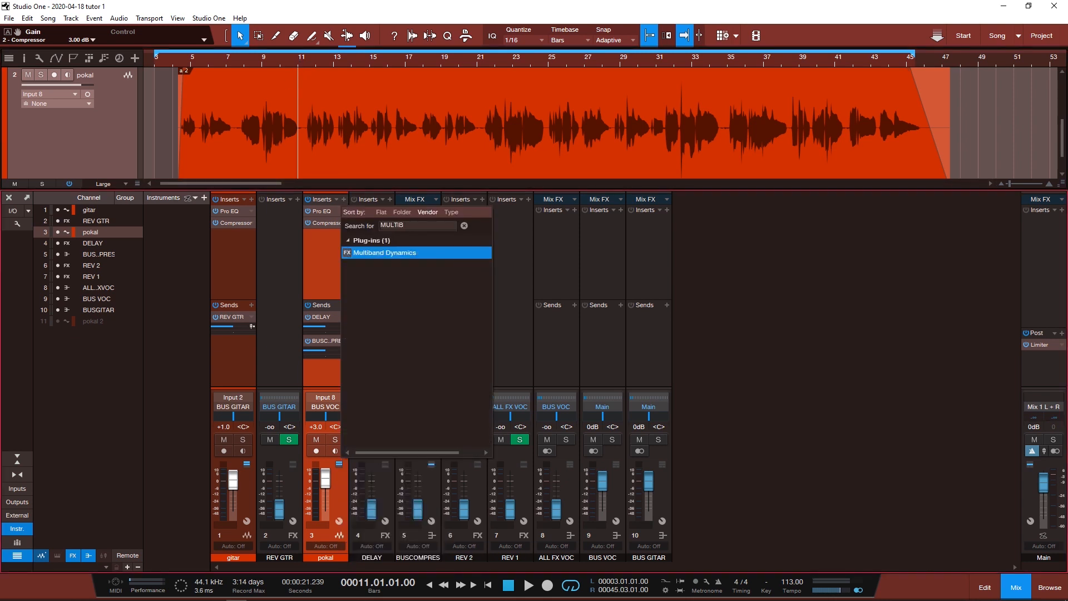
key(Return)
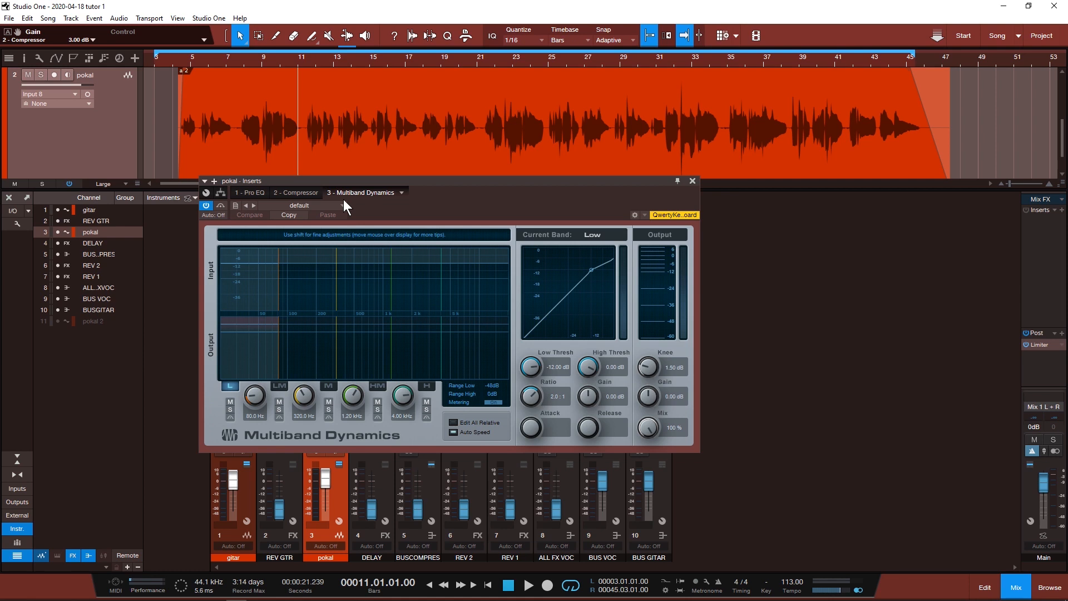
Step: Bypass the Multiband Dynamics' L, LM, M and HM bands, and select the High band for editing
click(230, 417)
click(279, 417)
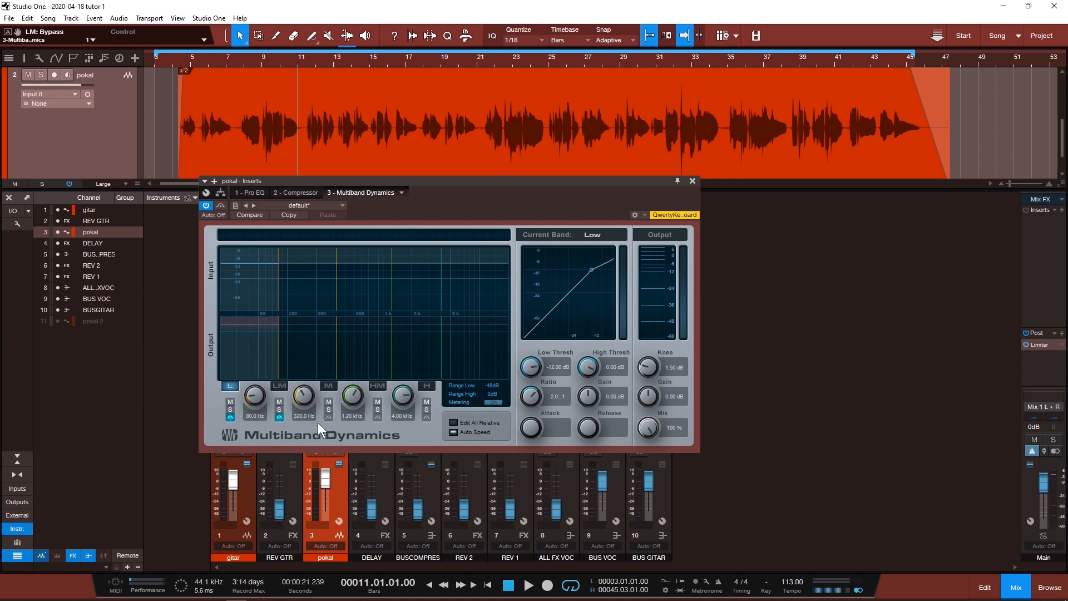
click(328, 417)
click(378, 418)
click(475, 347)
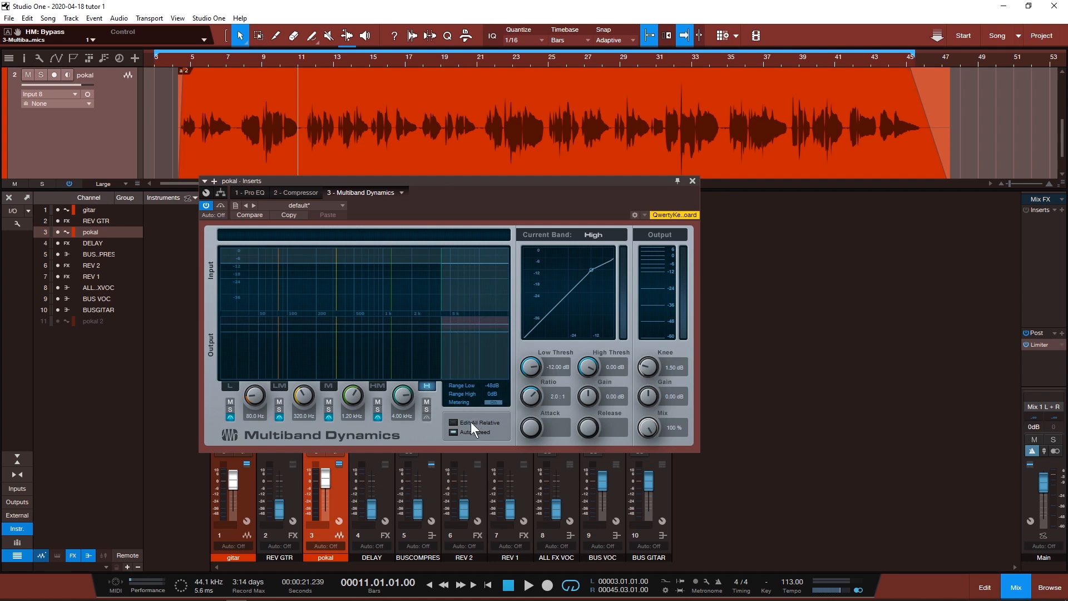
Step: Set the crossover between the HM and H bands to 4.87 kHz during playback, and turn off Auto Speed
key(space)
drag(402, 397, 402, 391)
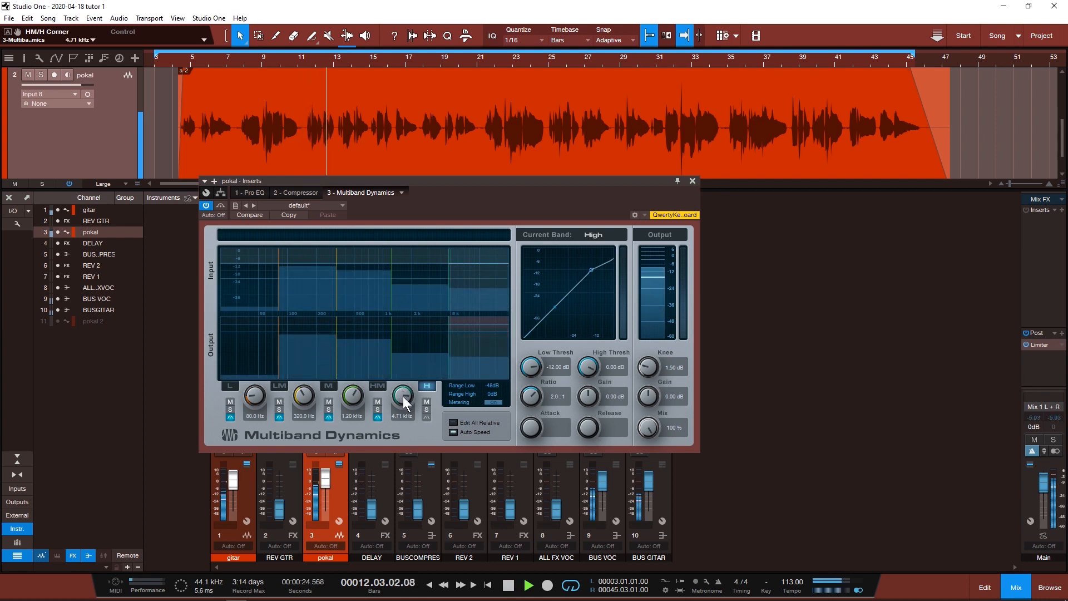
drag(403, 396, 403, 393)
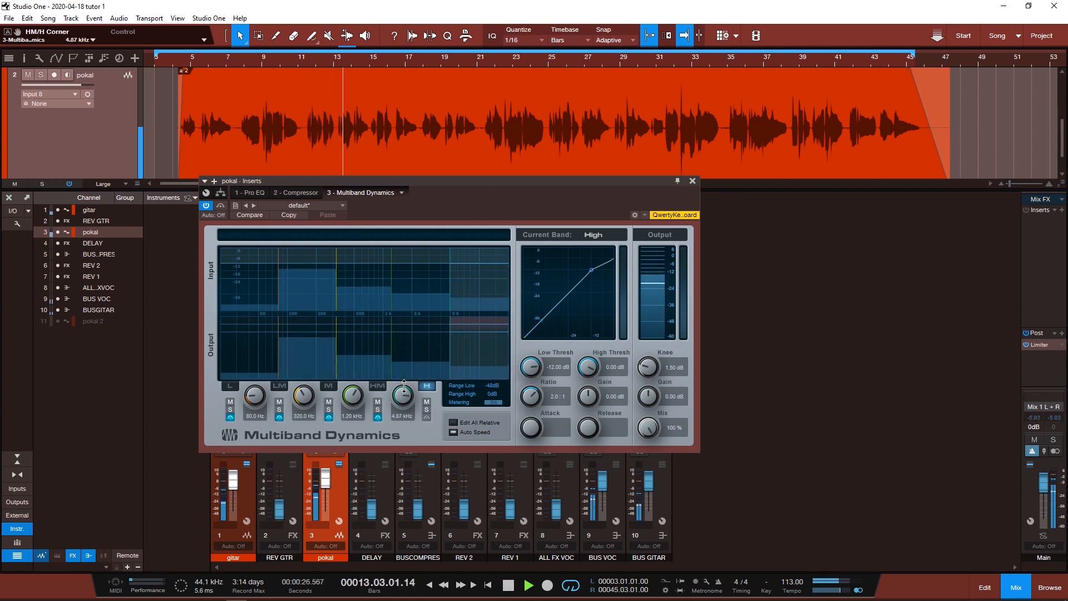
key(space)
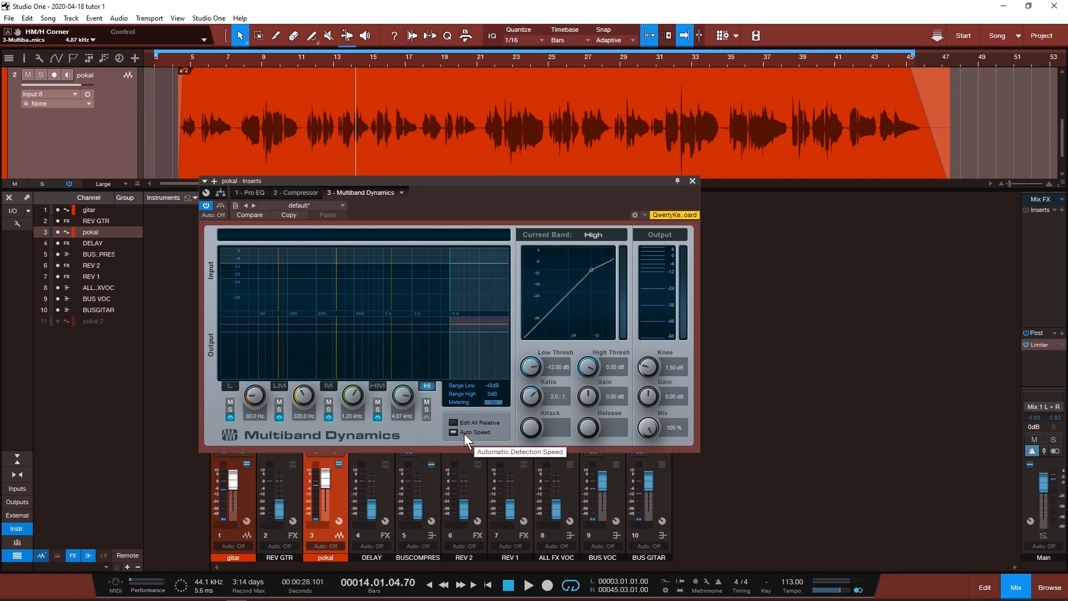
click(464, 433)
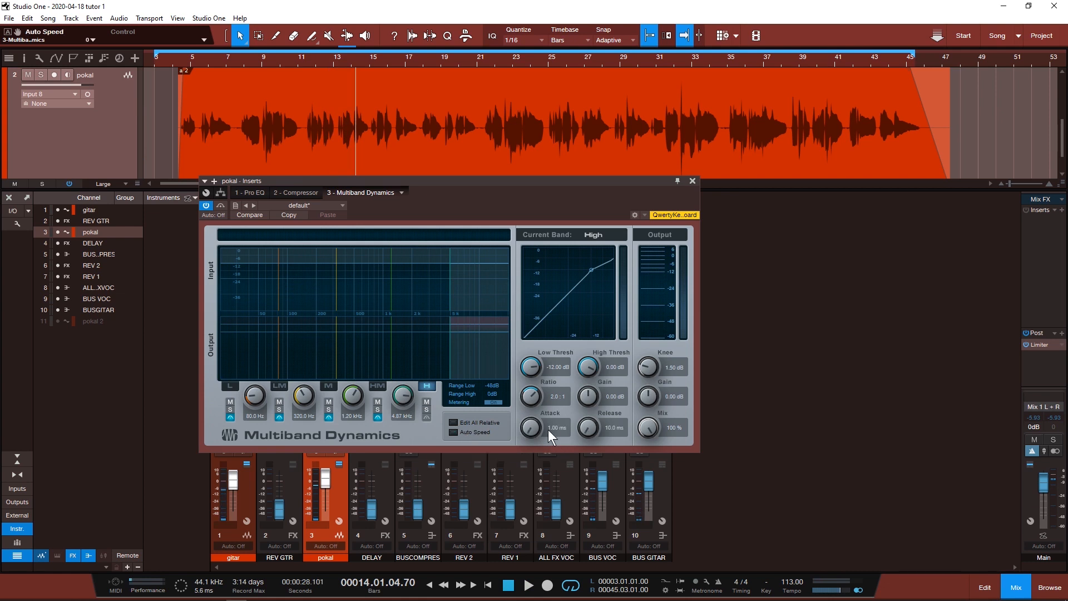
Step: Set the High band's release to about 274 ms and its ratio to 10:1 in the pokal Multiband Dynamics
drag(593, 433, 592, 351)
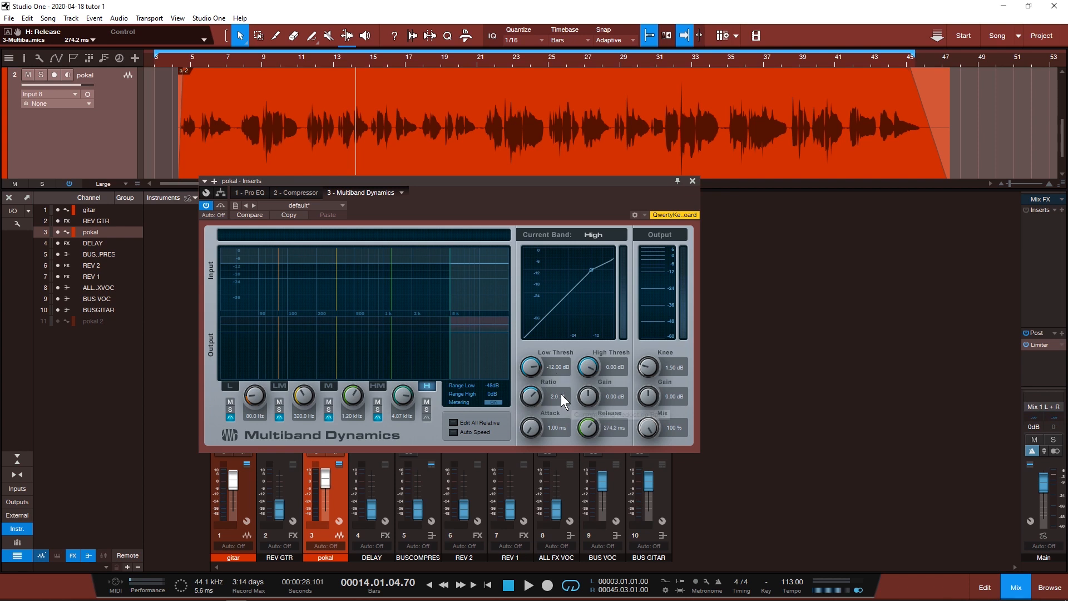
click(556, 396)
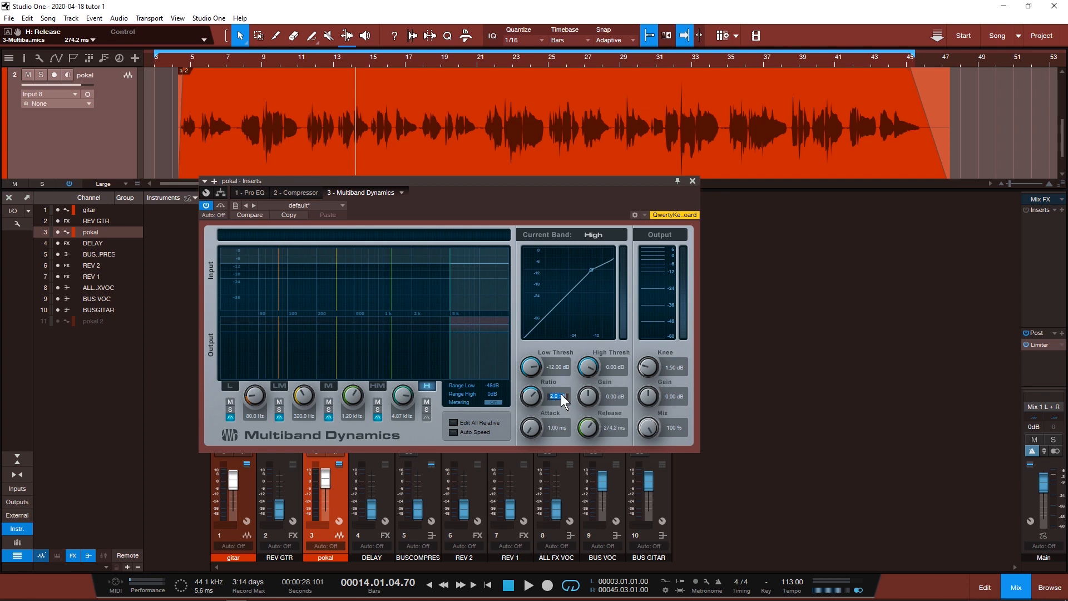
text(10)
key(Return)
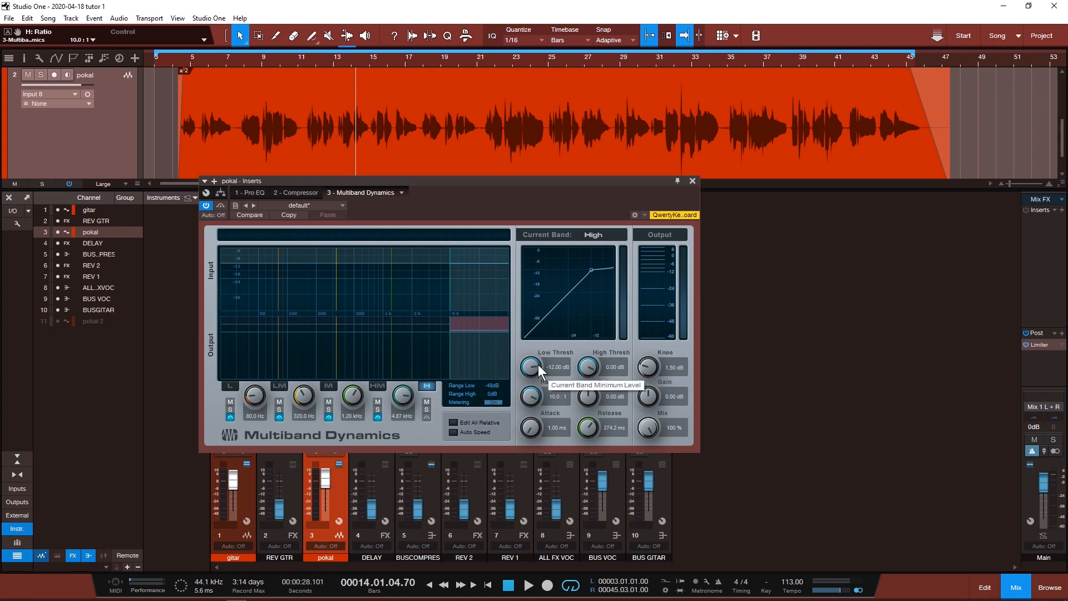
Step: Adjust the High band's low threshold during playback, and set it to -30 dB
key(space)
drag(533, 366, 536, 384)
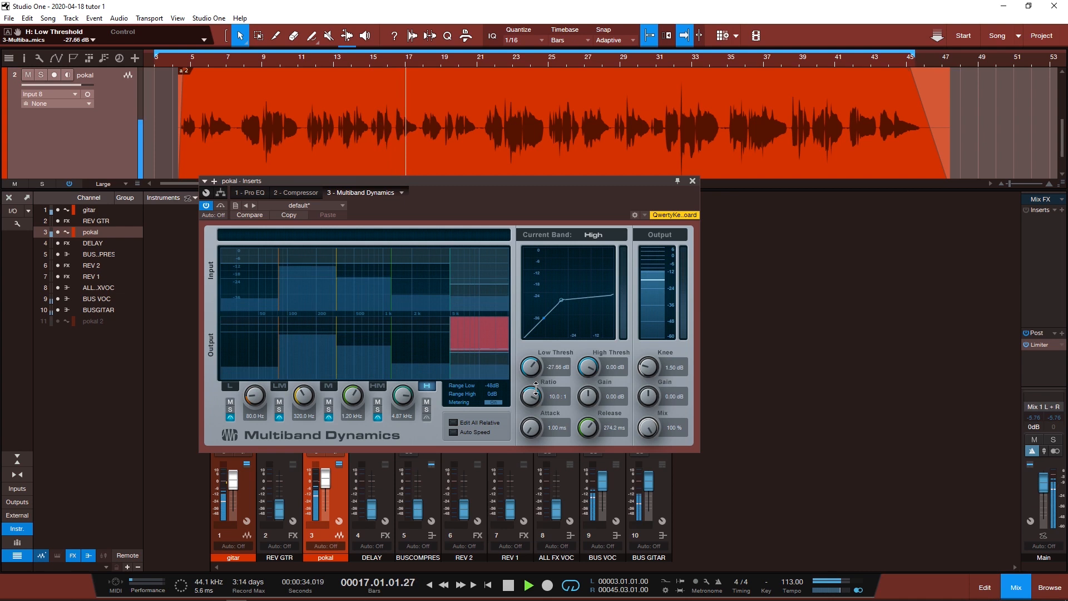
drag(535, 386, 536, 393)
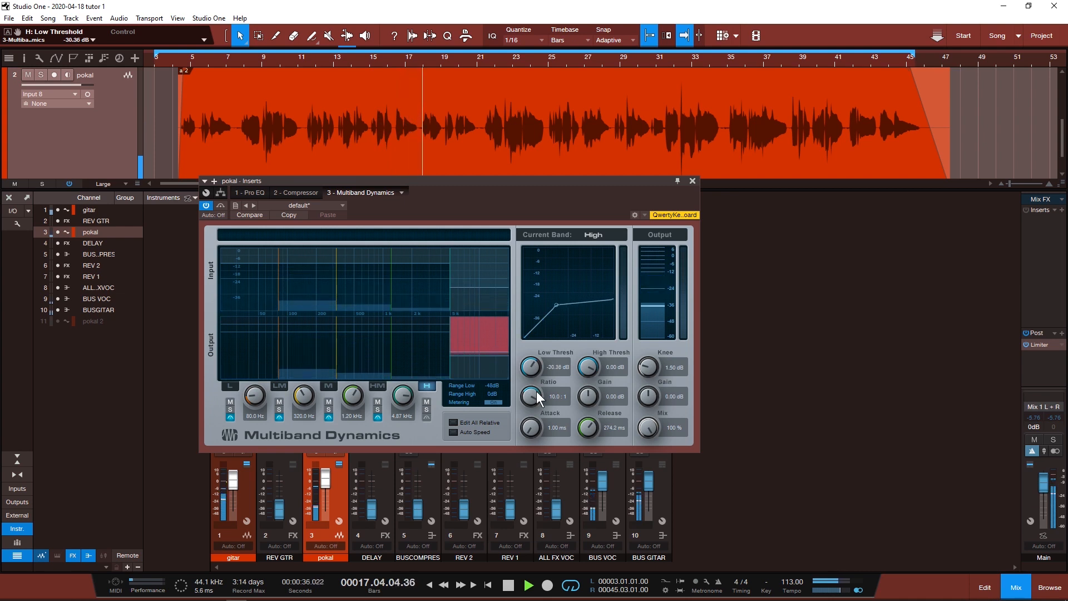
scroll(532, 369, down, 1)
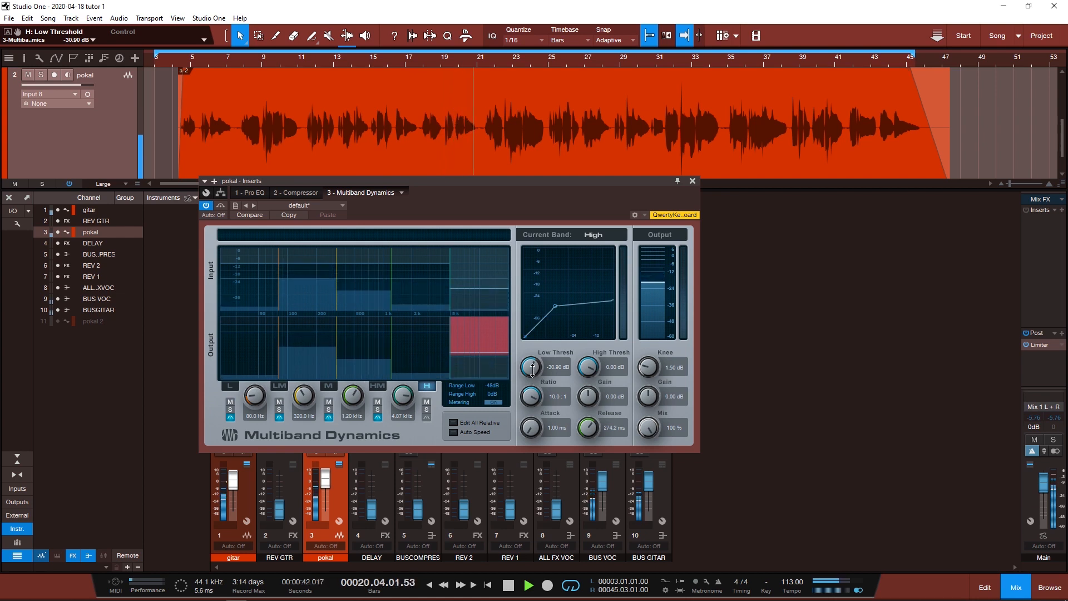
scroll(532, 370, up, 6)
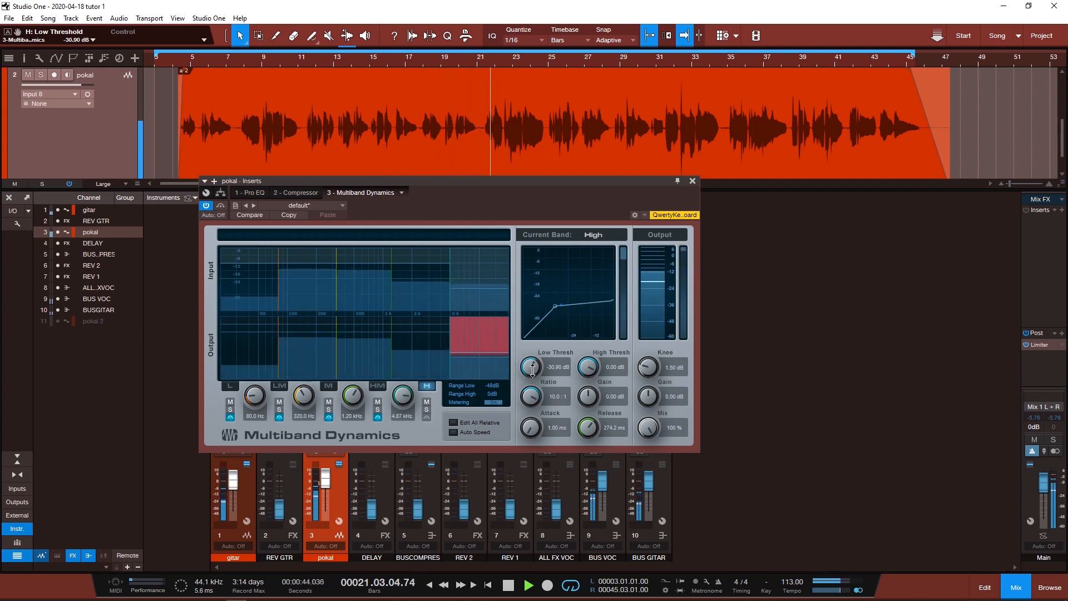
scroll(534, 367, down, 2)
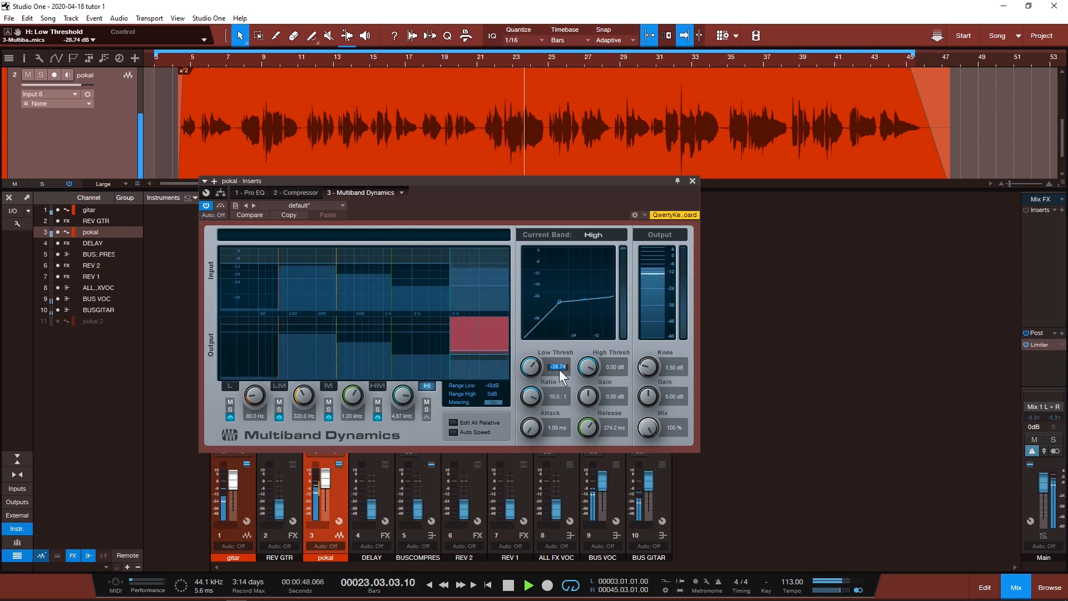
double_click(559, 367)
text(-30)
key(Return)
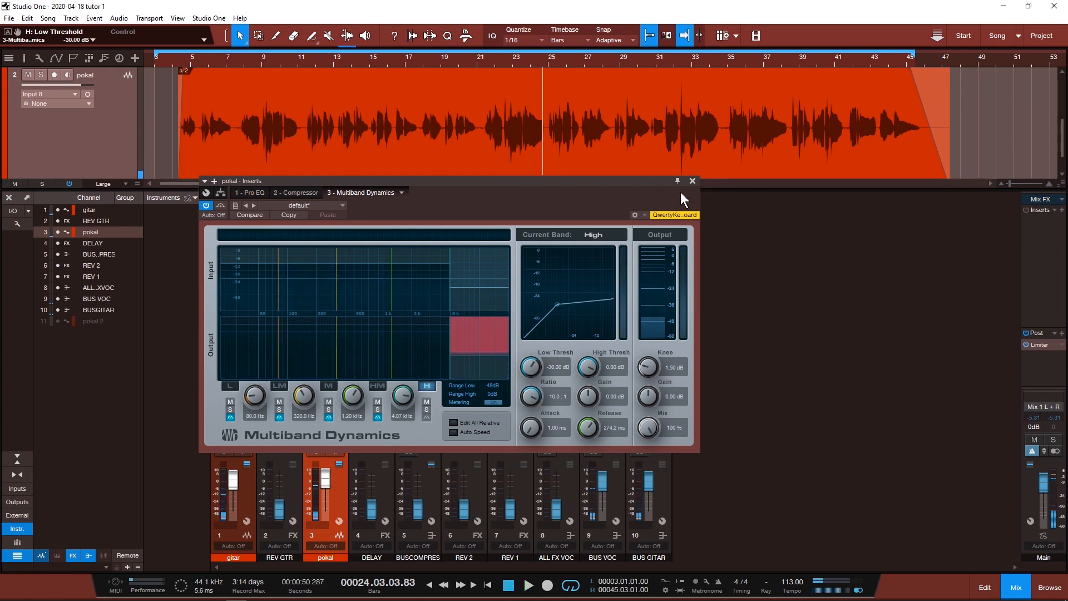
Step: Hide the mixer, move the Multiband Dynamics window below the tracks, and place the playhead at 21.02.04, just before the vocal phrase
click(9, 197)
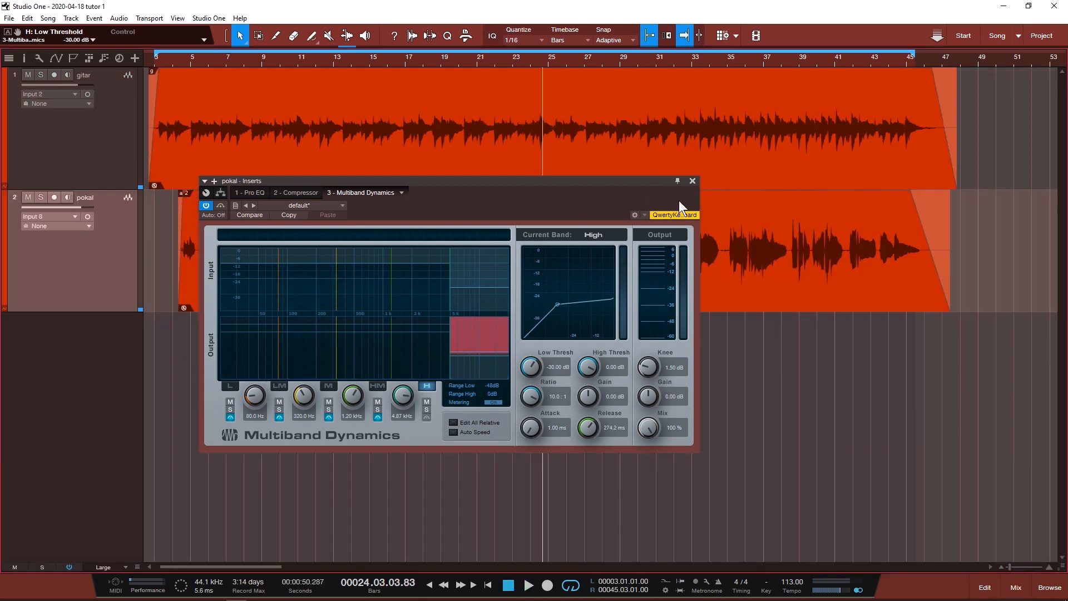
drag(648, 179, 750, 307)
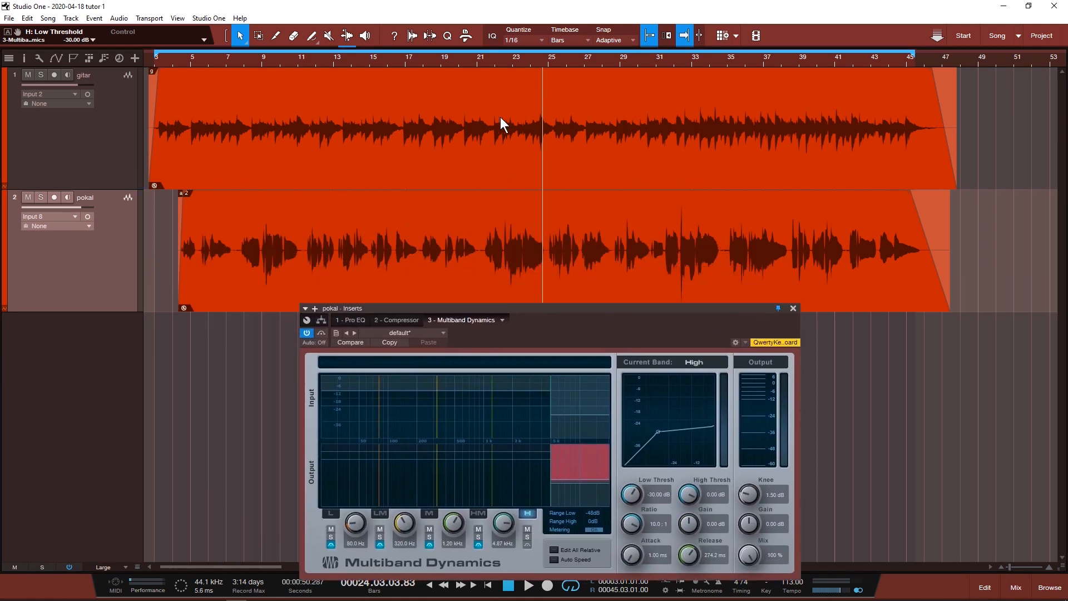
click(487, 60)
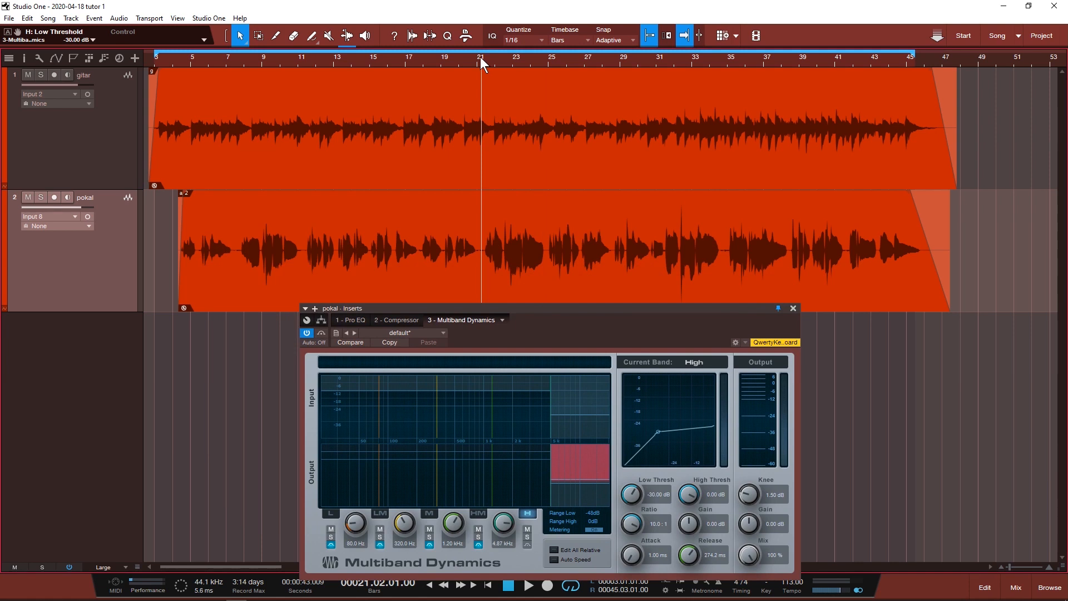
key(space)
key(space)
click(482, 62)
scroll(482, 62, up, 4)
click(502, 63)
click(494, 62)
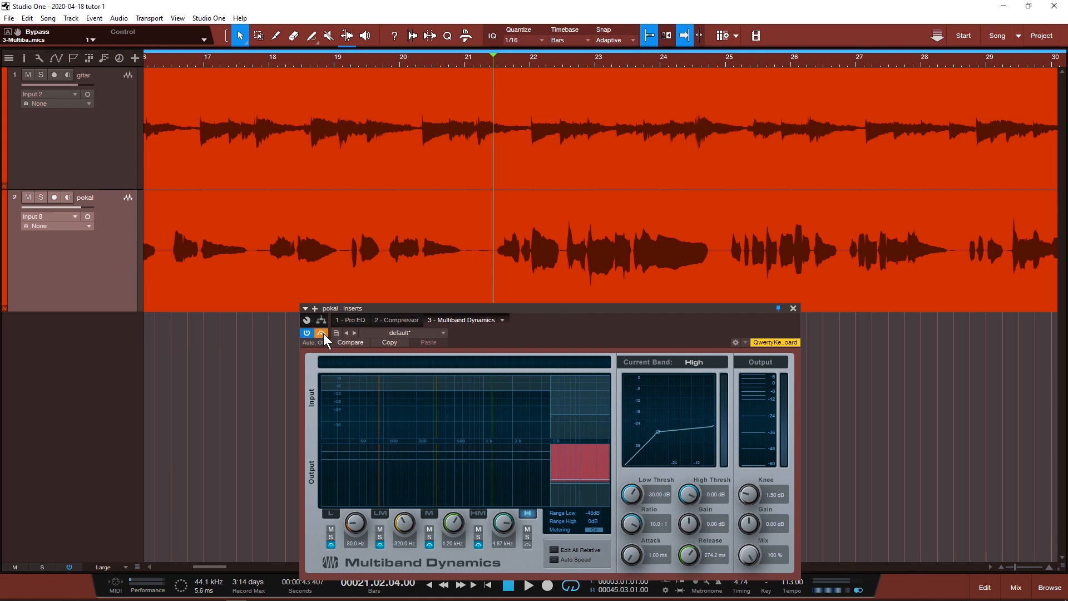
Step: Play the vocal phrase from bar 21 repeatedly with the Multiband Dynamics bypassed and active to compare the sound
key(space)
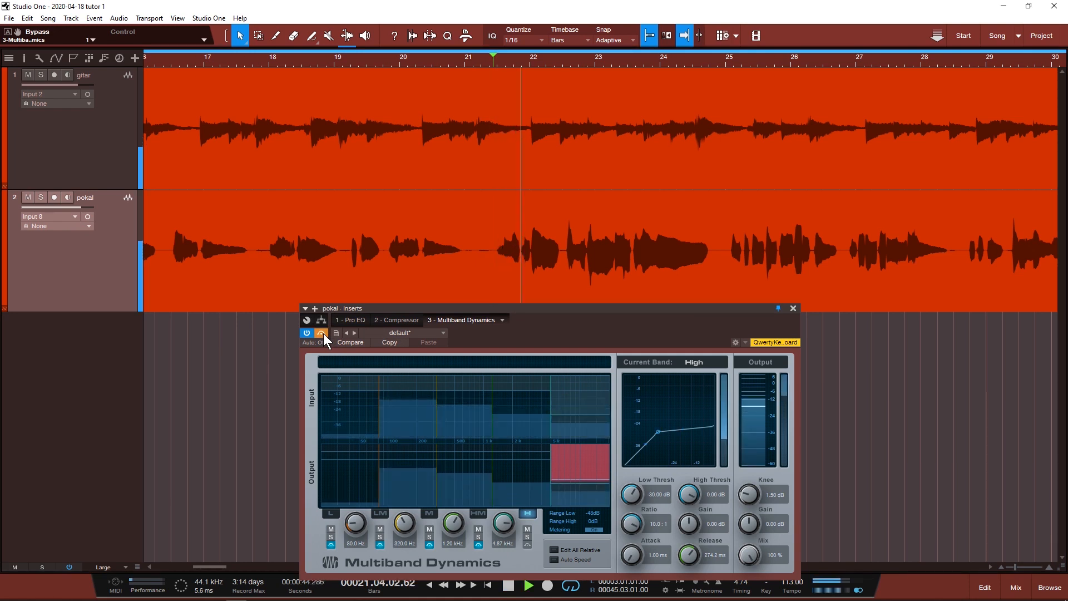
key(space)
key(space)
key(space)
key(space)
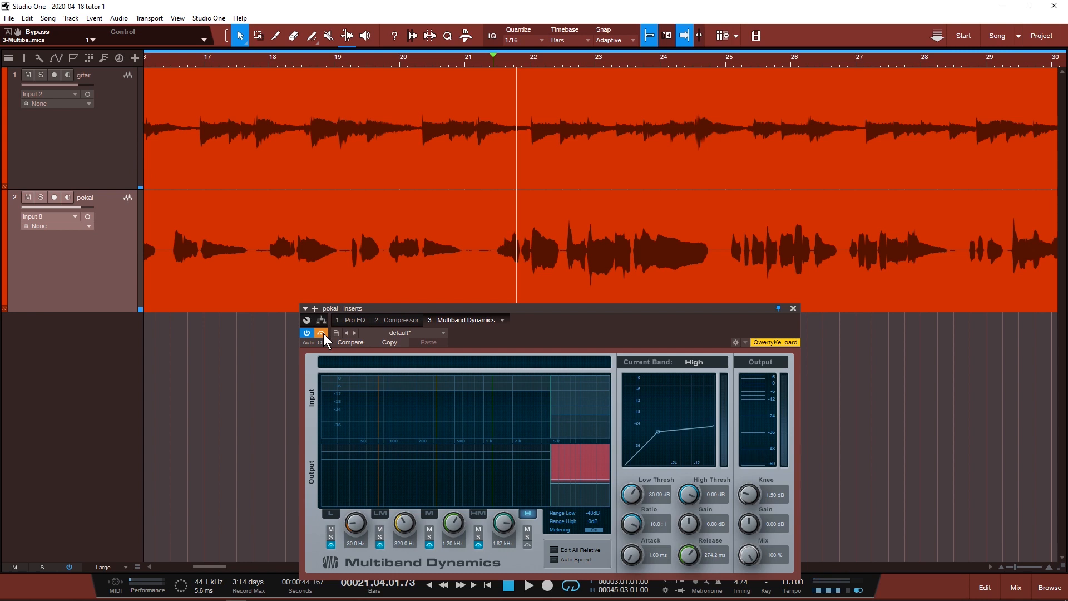
key(space)
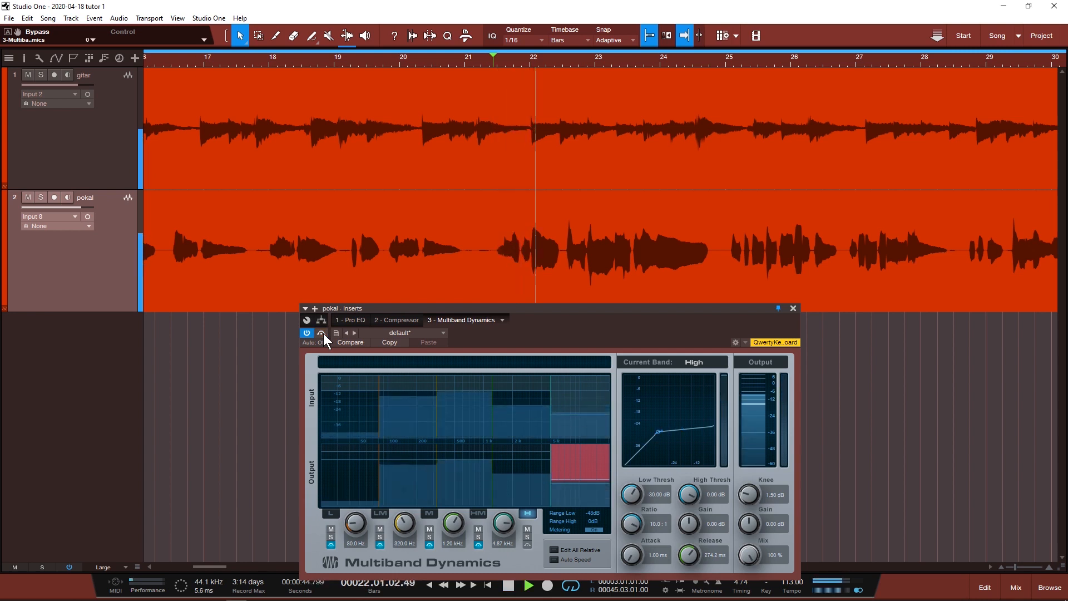
key(space)
key(space)
key(space)
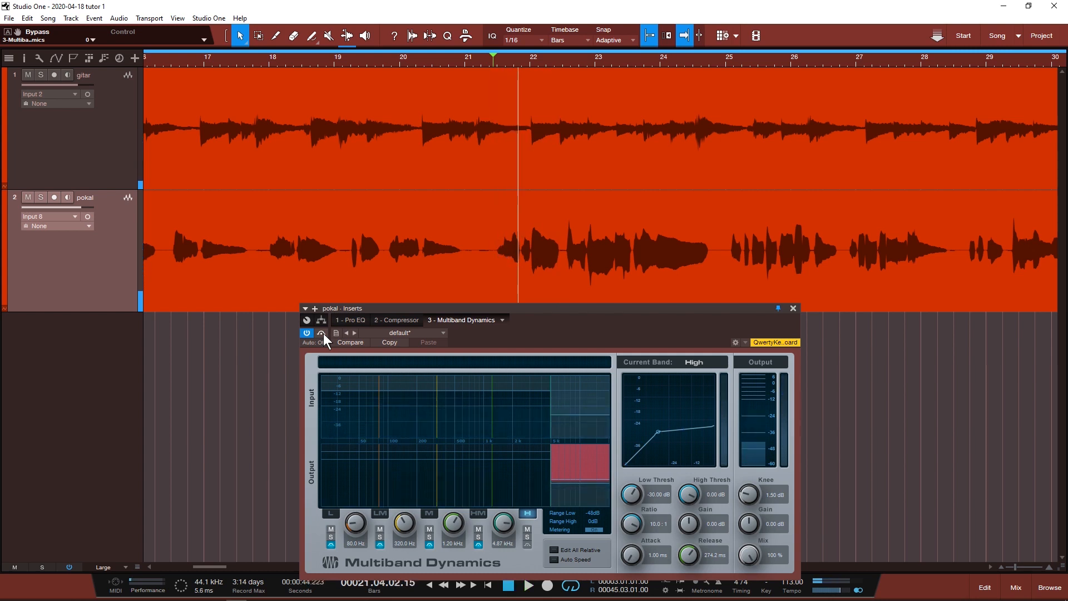
key(space)
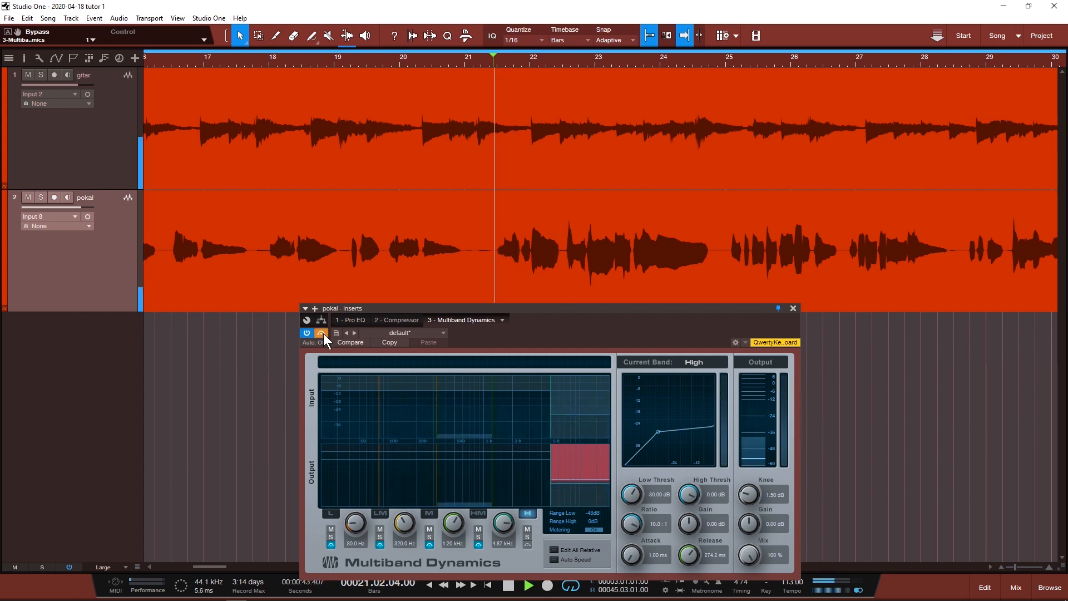
key(space)
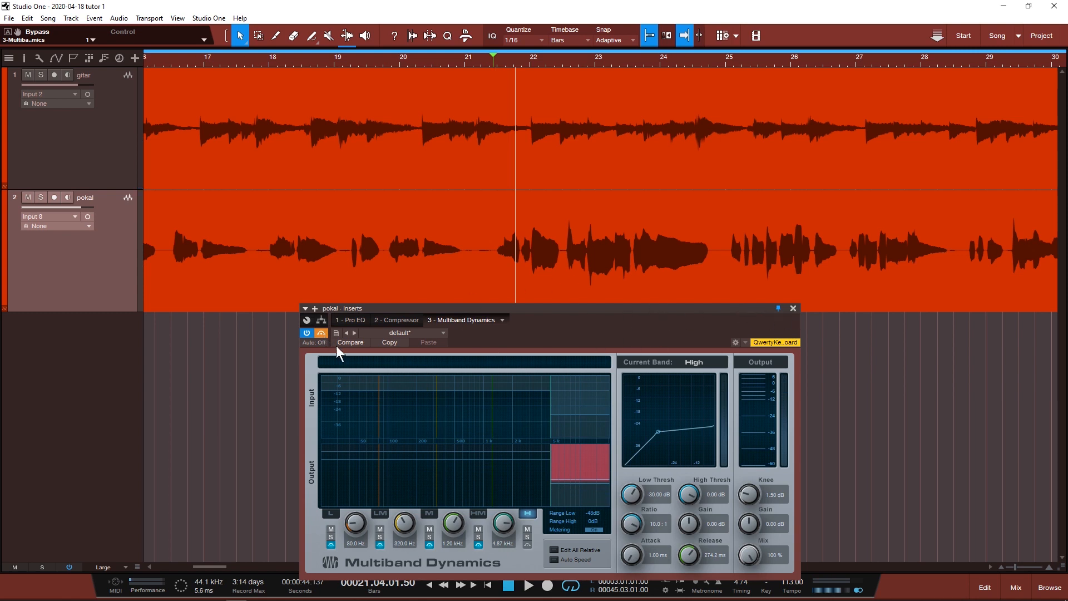
Step: Close the Multiband Dynamics window, show the mixer, and insert a second Pro EQ at the end of the pokal inserts
click(794, 308)
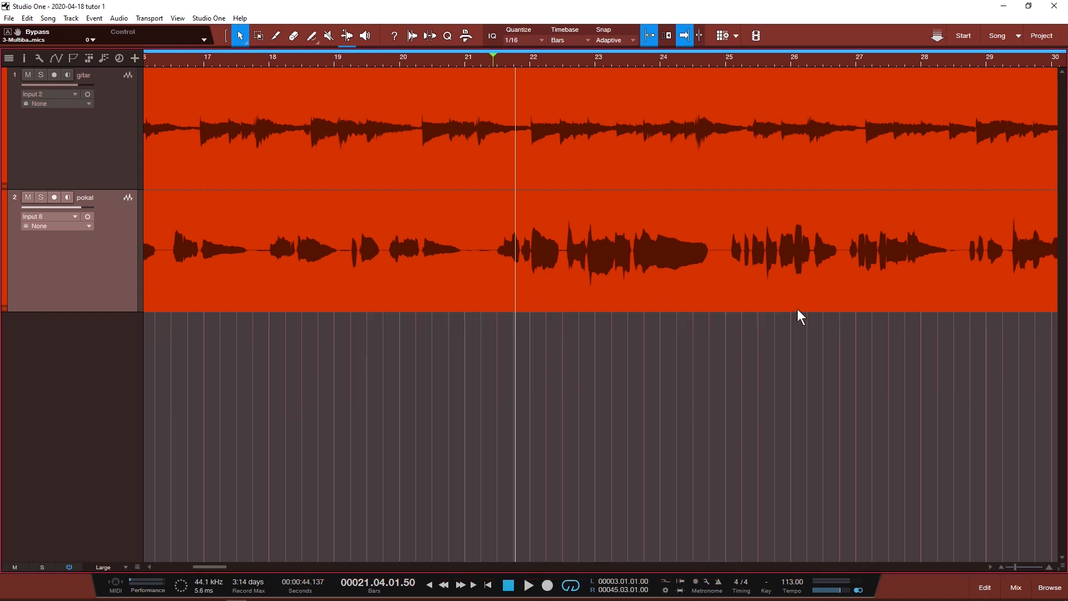
key(F3)
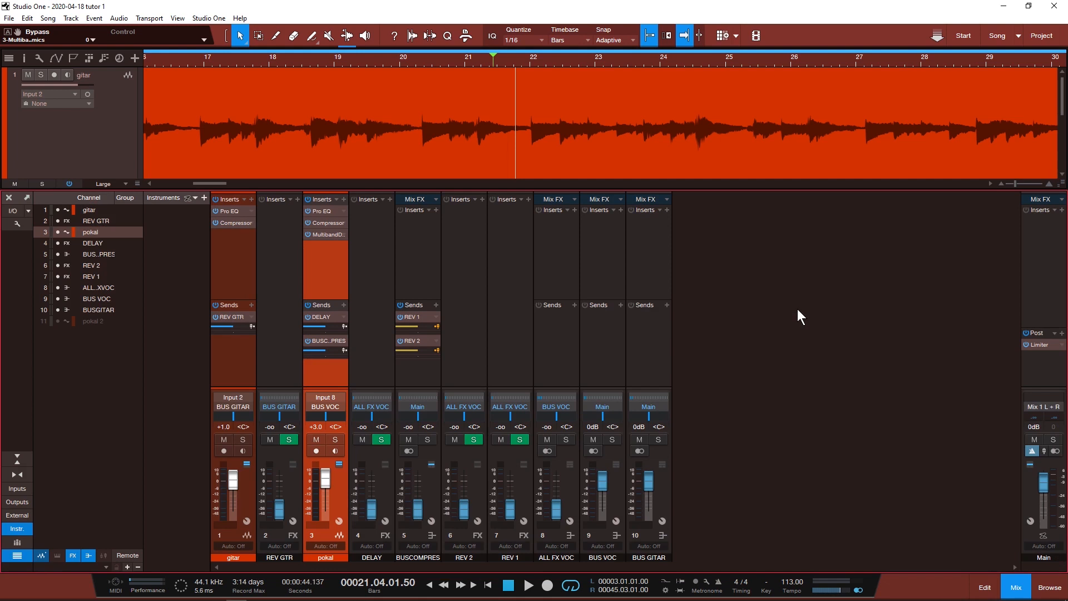
click(344, 198)
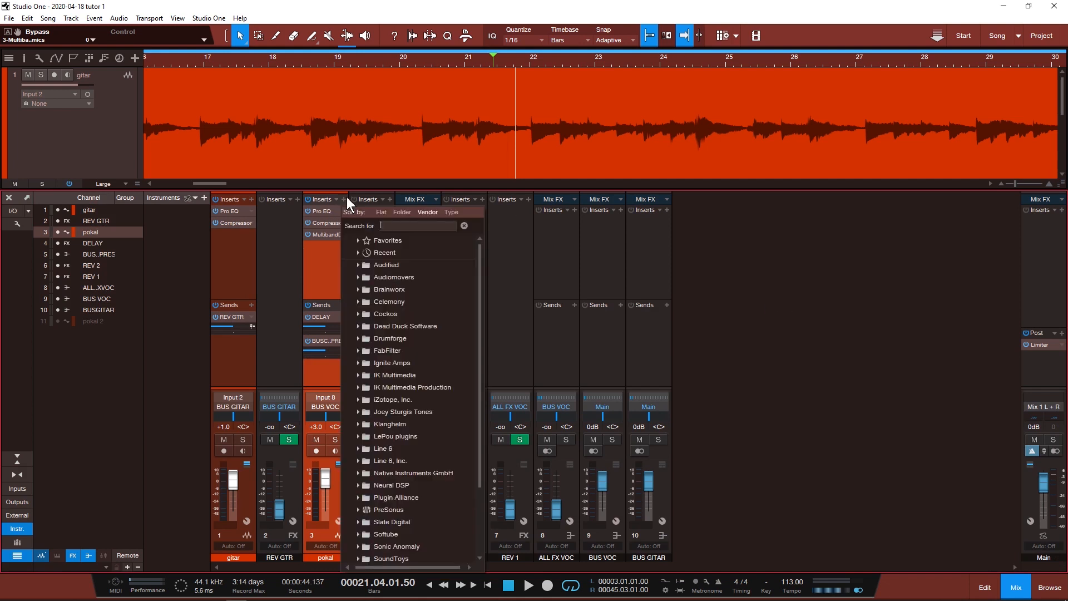
text(EQ)
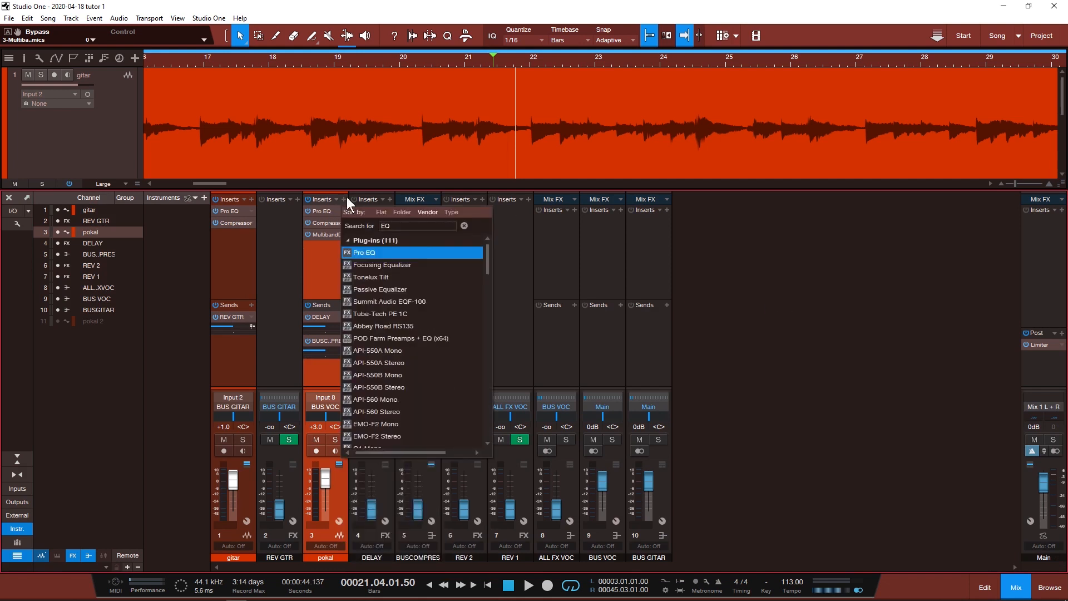
key(Return)
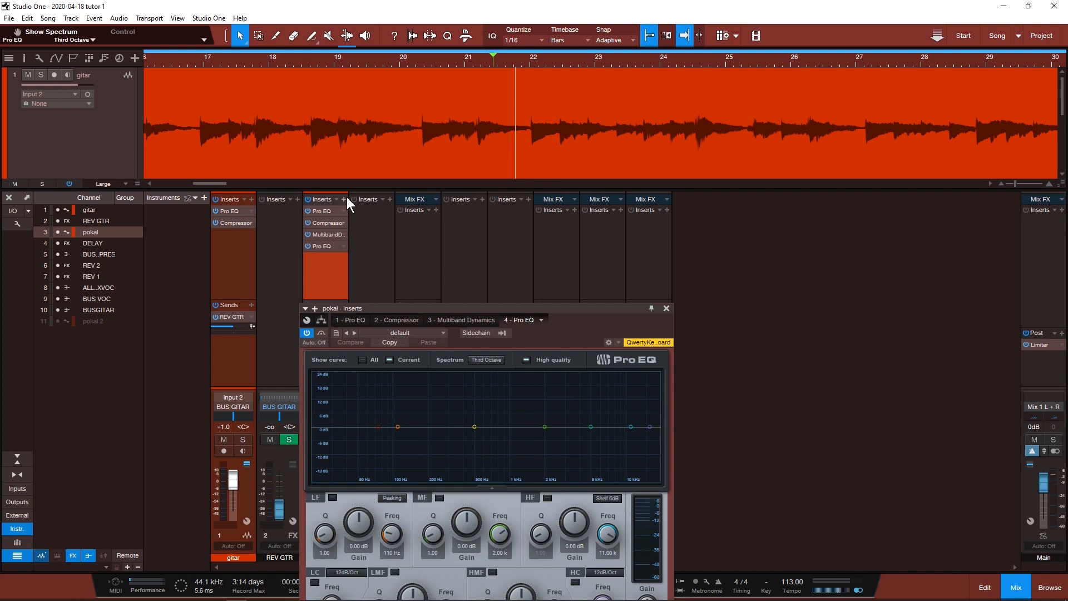
Step: Enable the new Pro EQ's low cut during playback, and set its frequency to 142 Hz
key(space)
drag(482, 312, 474, 172)
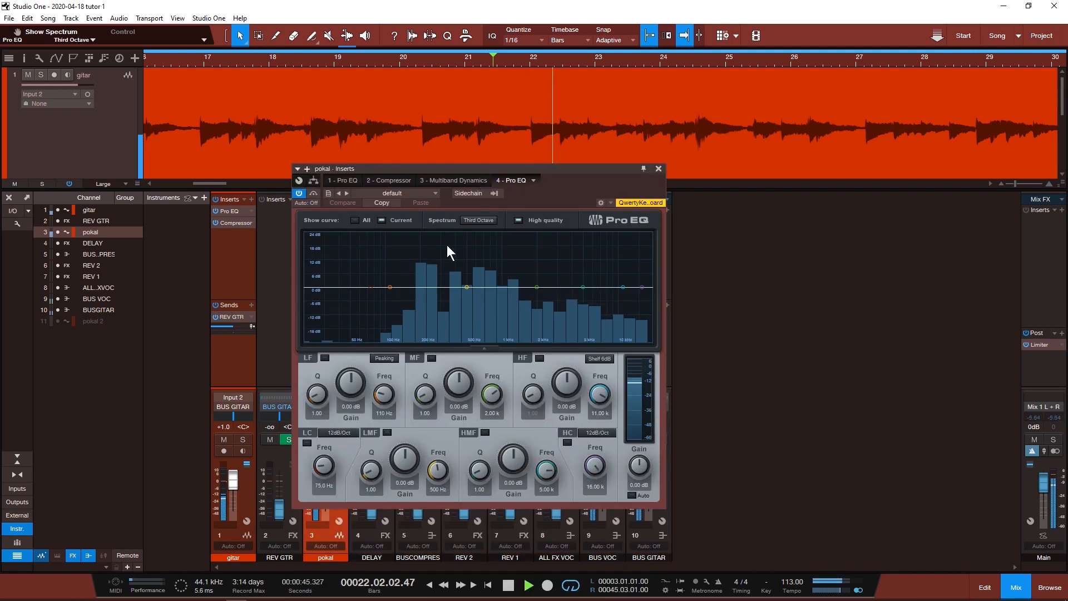
click(371, 286)
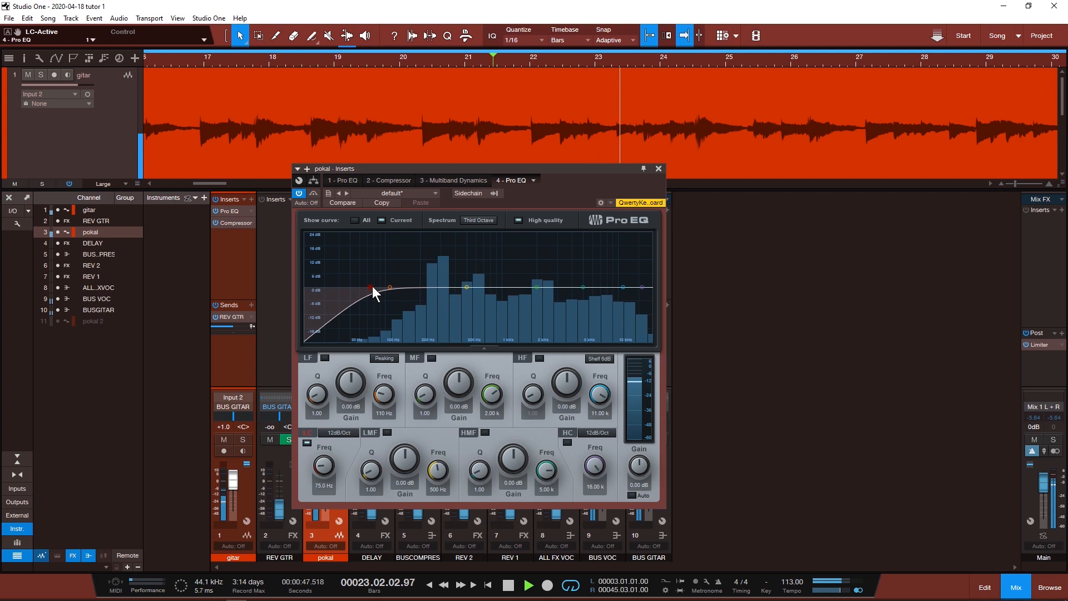
drag(373, 286, 388, 289)
drag(396, 288, 402, 289)
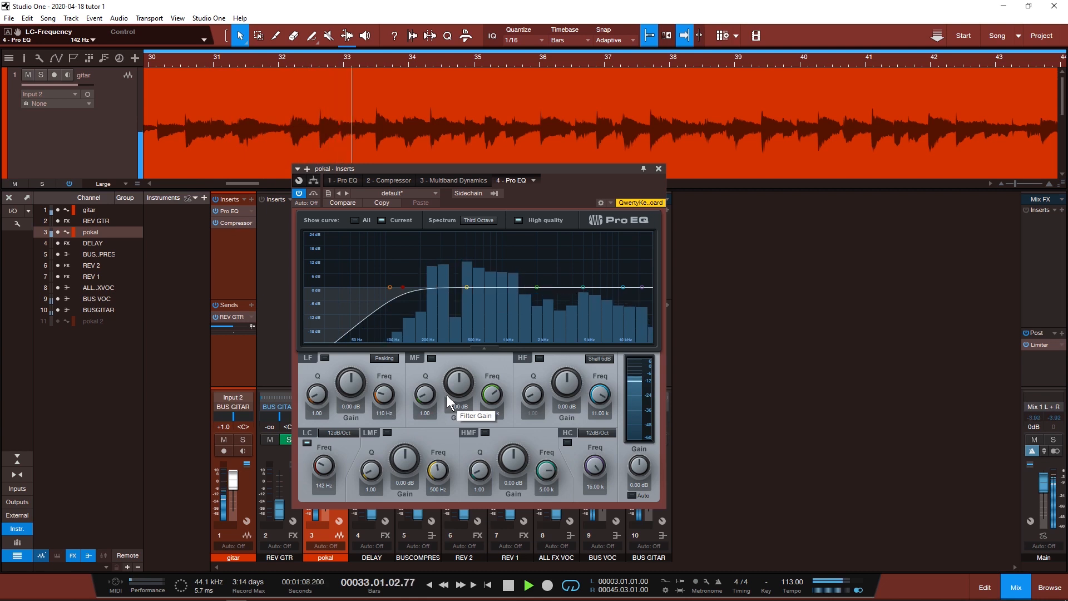
Step: Set the Pro EQ's MF band to 540 Hz, and lower its gain to -1.68 dB
click(491, 412)
text(540)
key(Return)
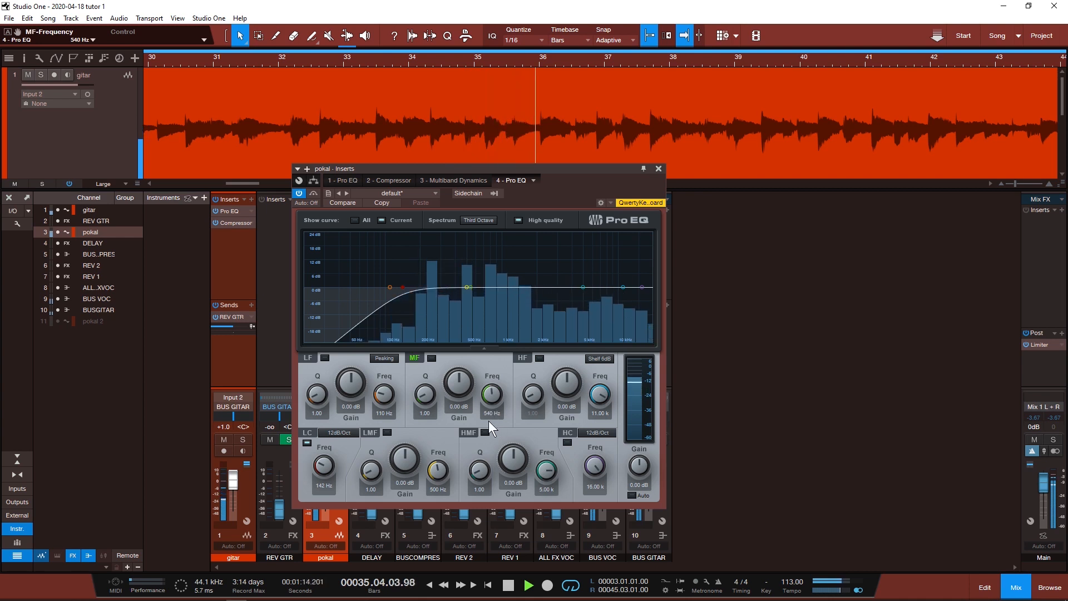
drag(458, 389, 459, 397)
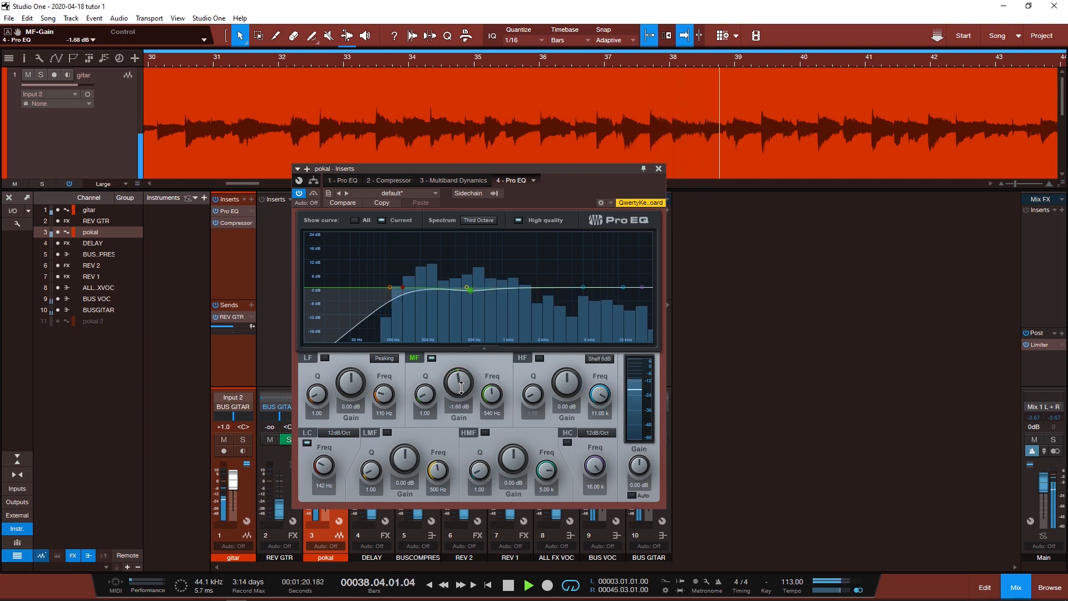
Step: Set the Pro EQ's LMF band to 0.50 dB gain at 211 Hz, and stop playback
drag(396, 466, 438, 474)
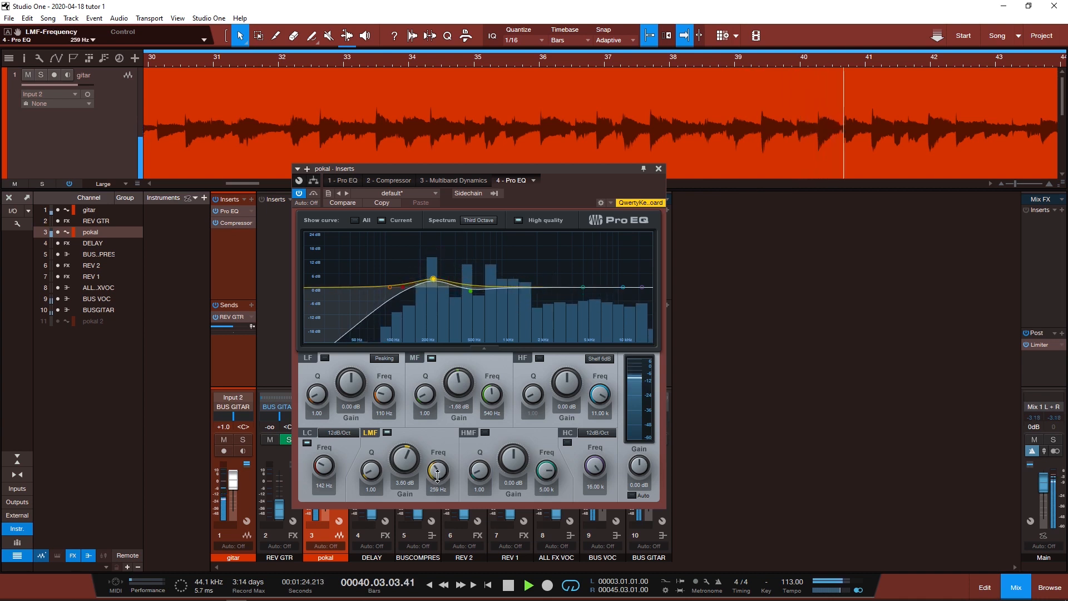
click(408, 483)
text(0.5)
key(Return)
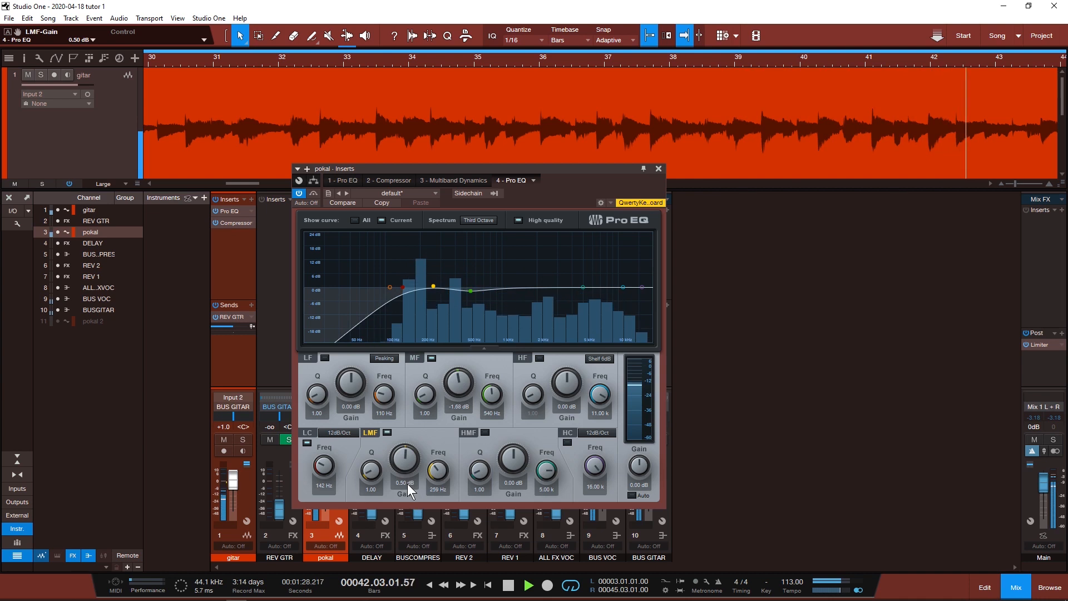
drag(437, 470, 440, 475)
key(space)
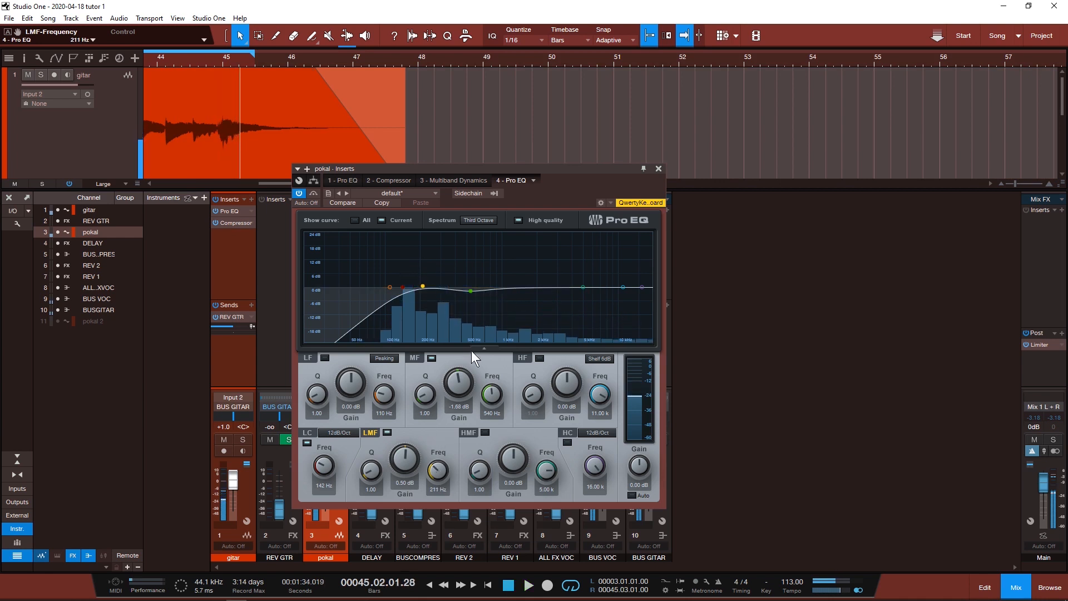
Step: Set the Pro EQ's HF band to 2.88 dB gain at 5.50 kHz during playback, and stop playback
key(space)
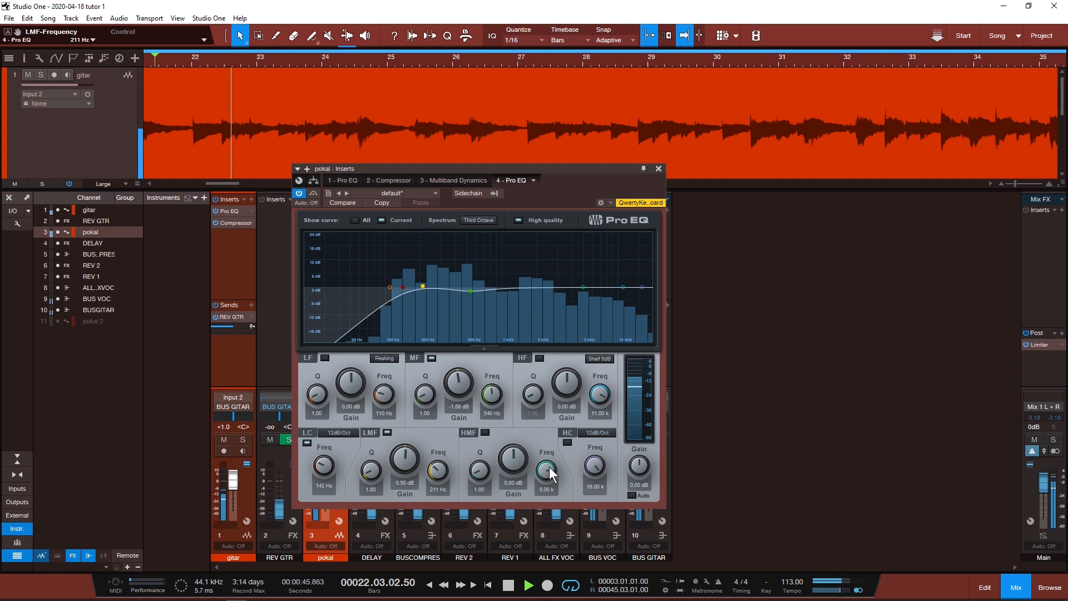
drag(565, 388, 597, 409)
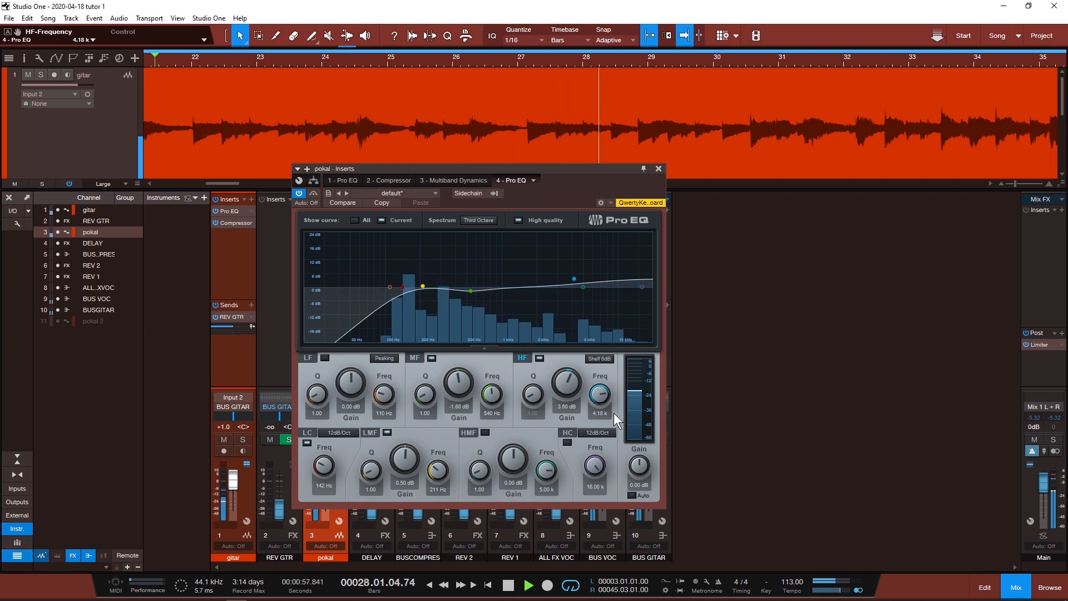
click(601, 412)
text(5)
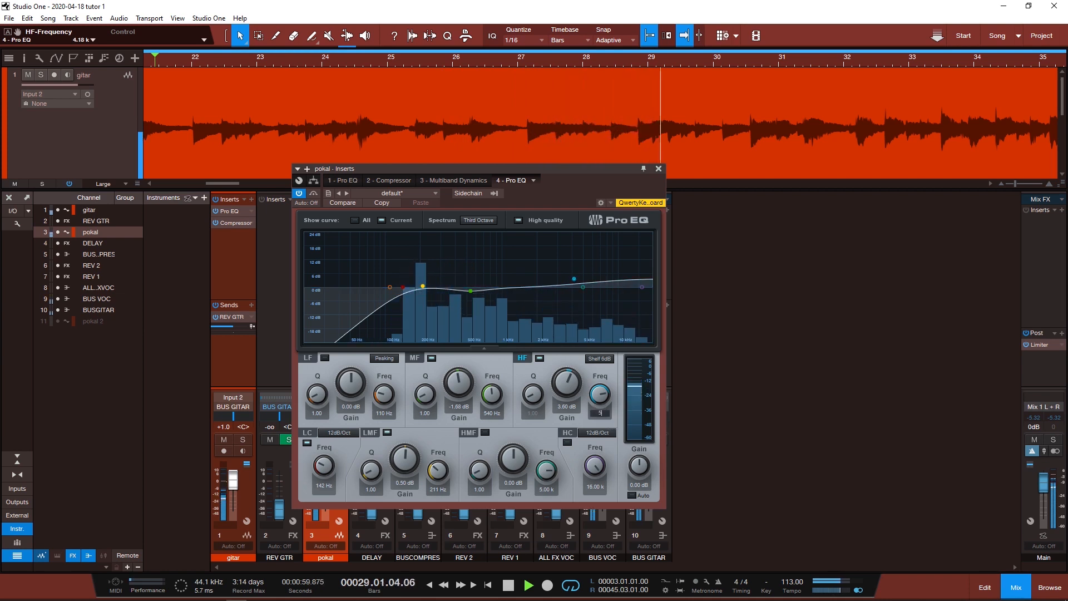
text(.5K)
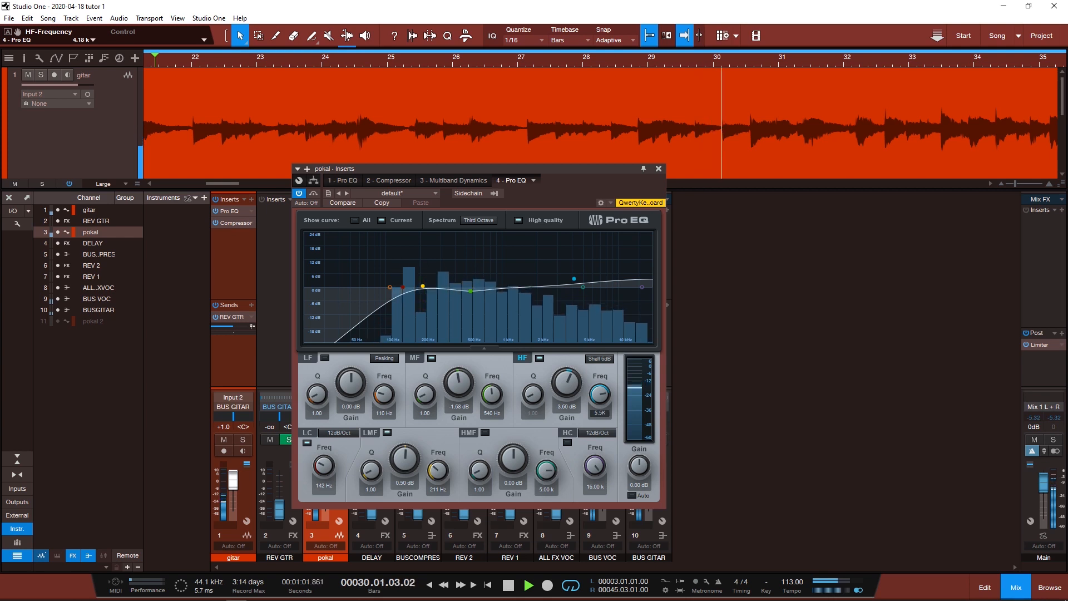
key(Return)
drag(601, 396, 615, 335)
click(596, 415)
text(5500)
key(Return)
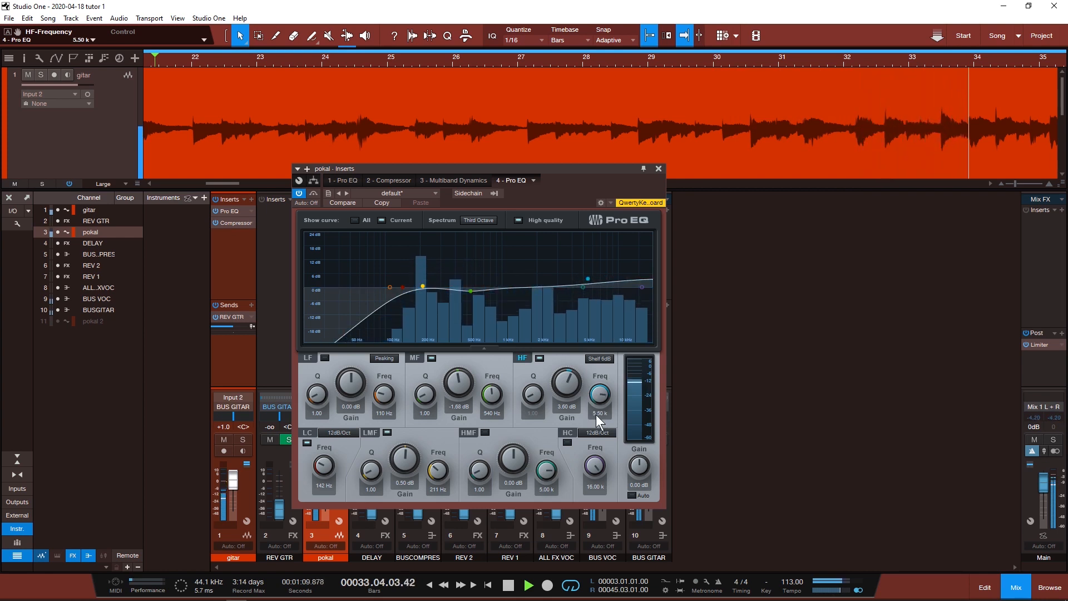
drag(571, 393, 568, 390)
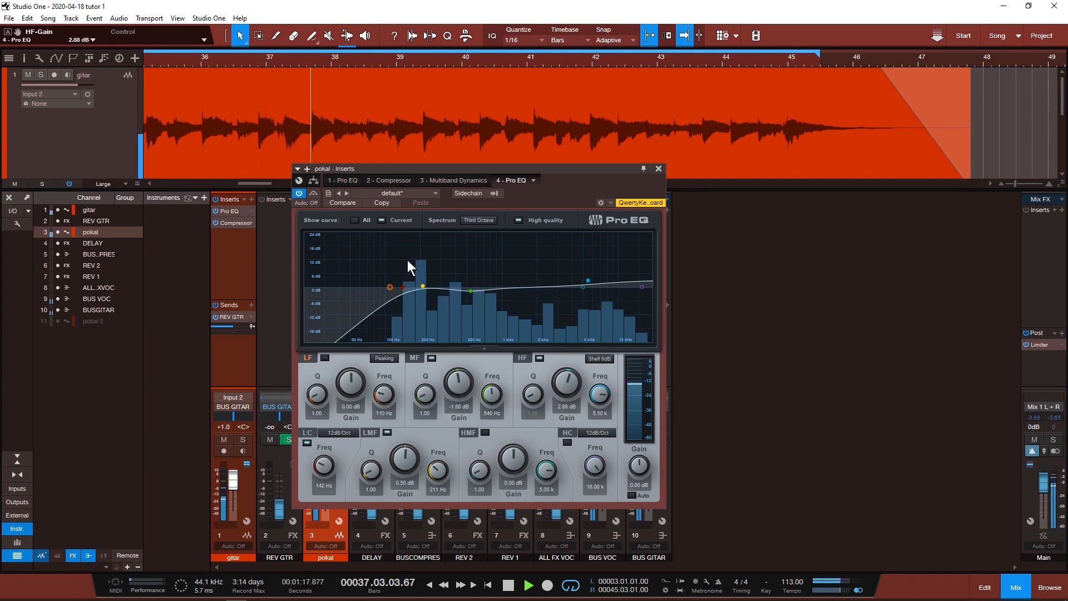
key(space)
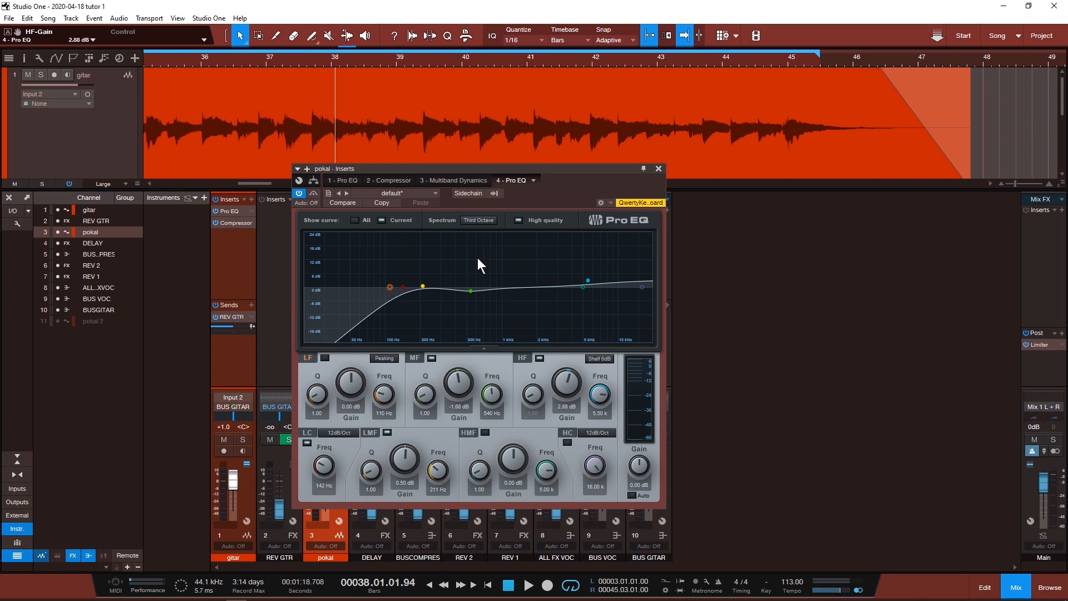
Step: Close the Pro EQ window and insert a third Pro EQ at the end of the pokal inserts
click(659, 168)
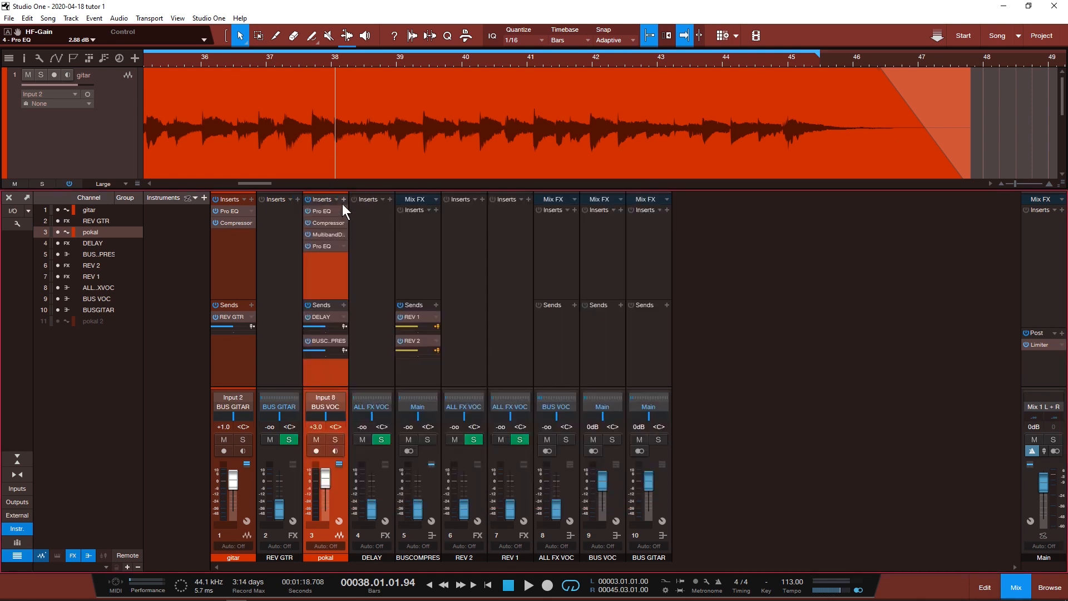
click(344, 200)
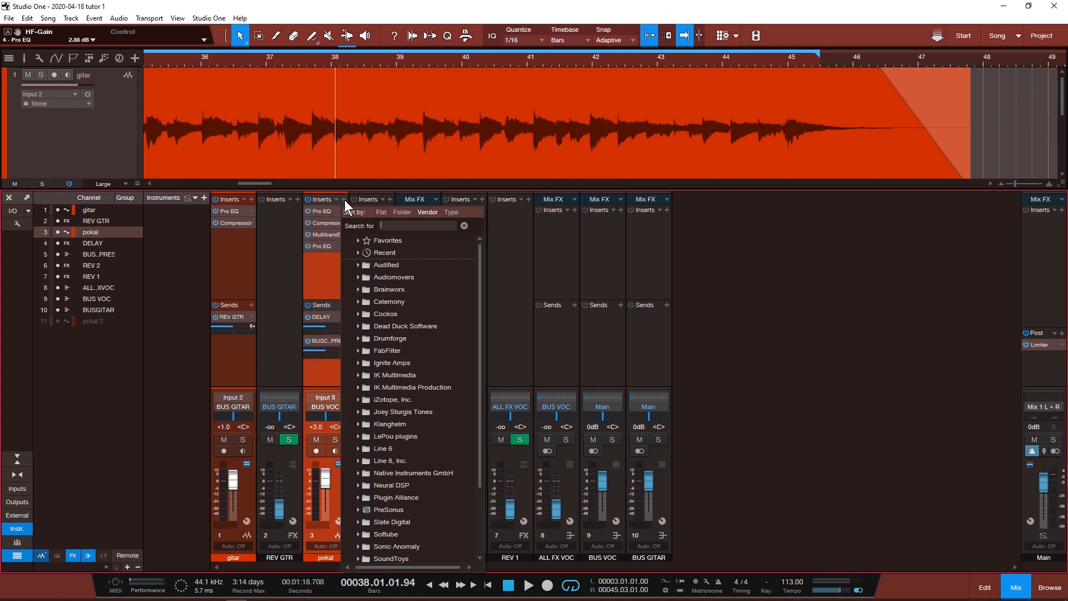
text(eq)
key(Return)
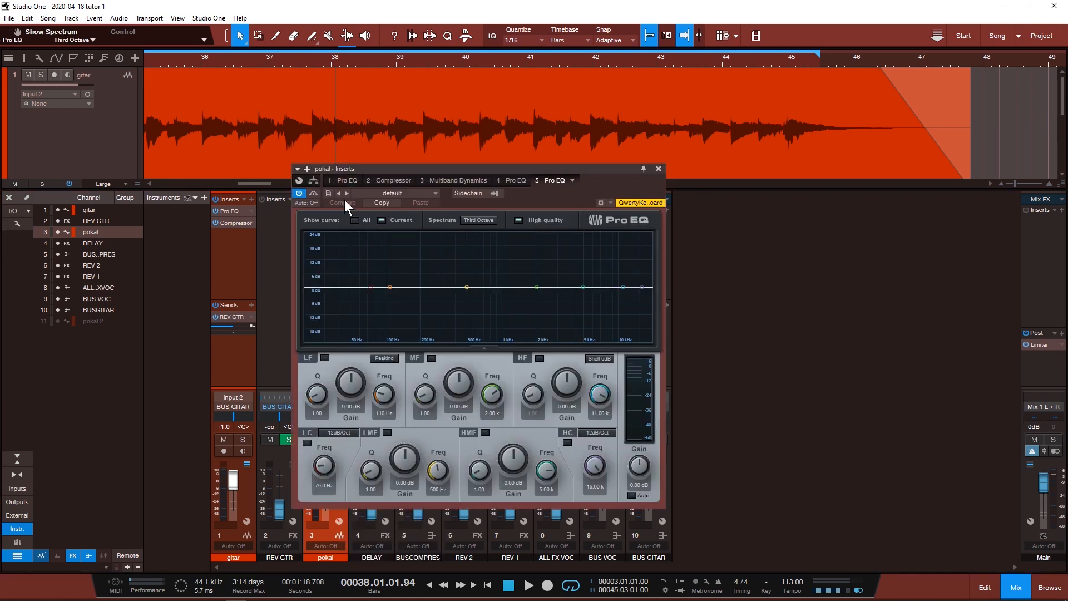
Step: Enable the new Pro EQ's low cut, and set its frequency to 106 Hz during playback
click(370, 288)
key(space)
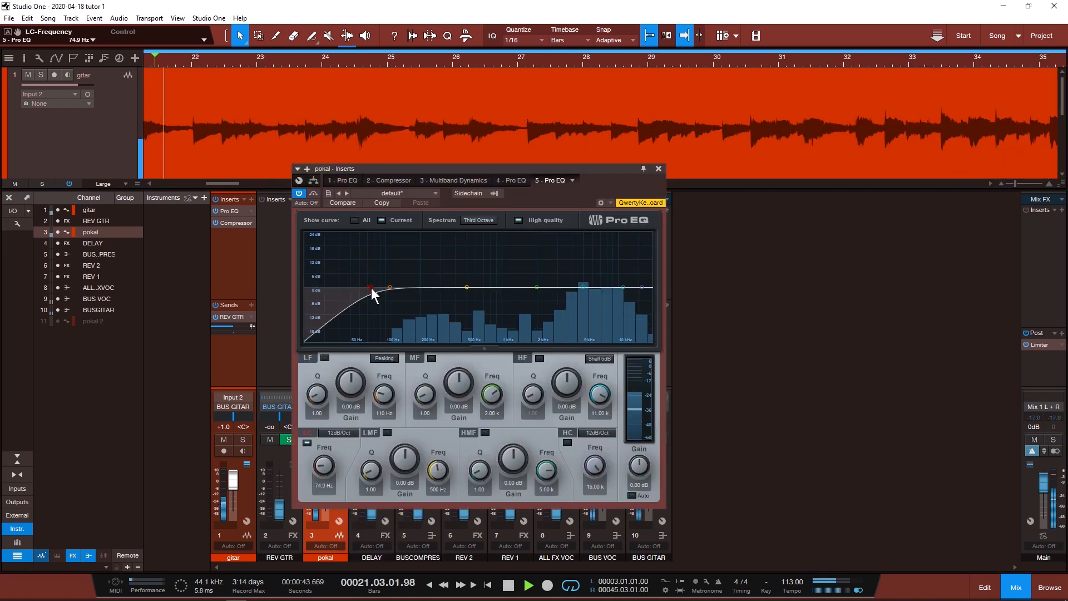
drag(373, 289, 389, 292)
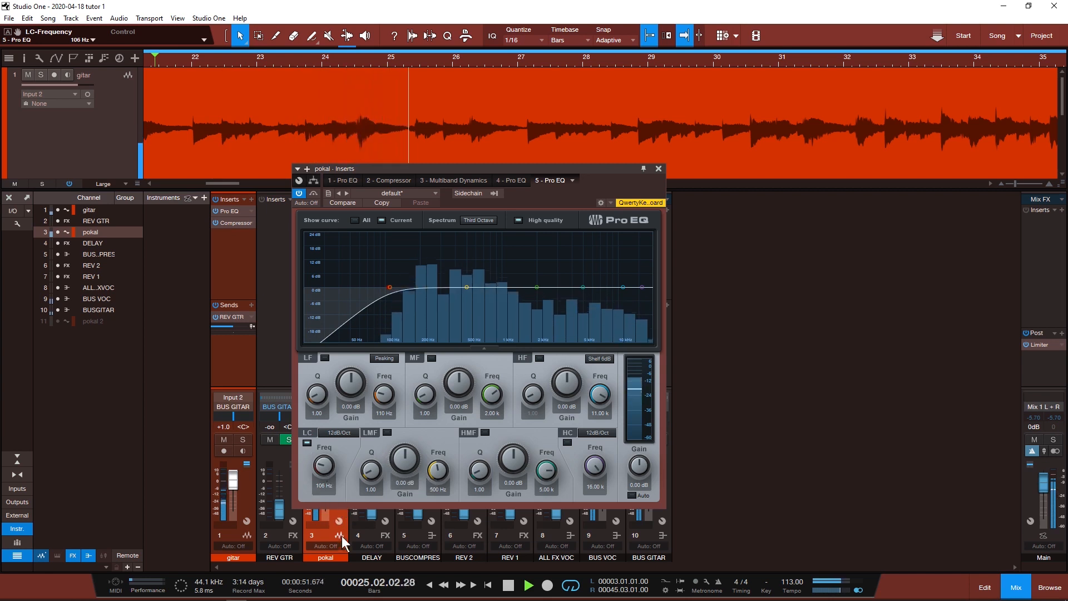
Step: Set the LMF band's Q to 24.00, stop playback, and set its frequency to 280 Hz
mouse_move(336, 597)
drag(372, 493, 402, 405)
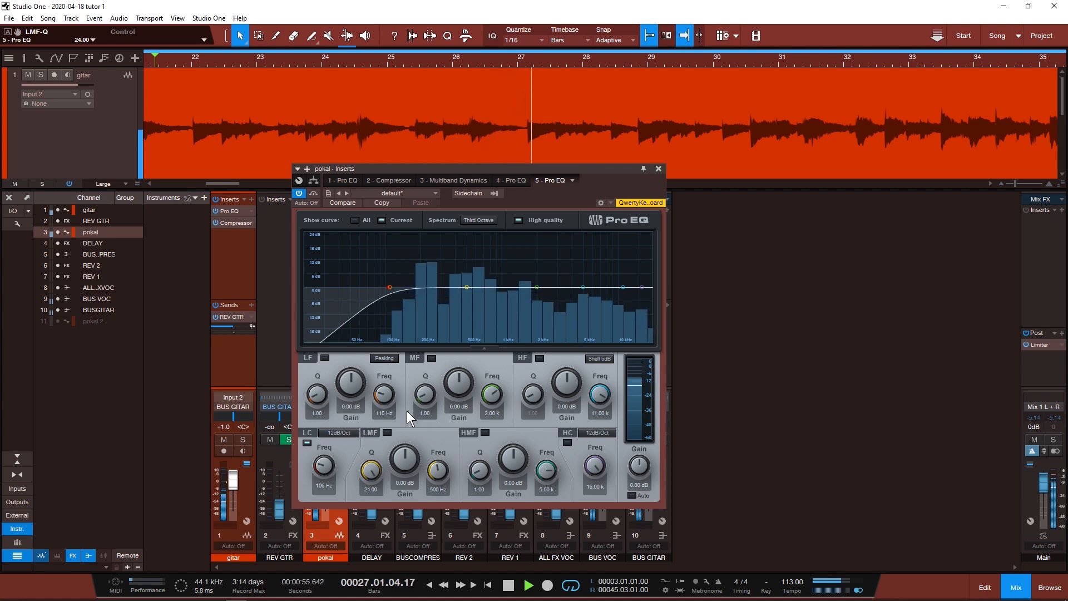
key(space)
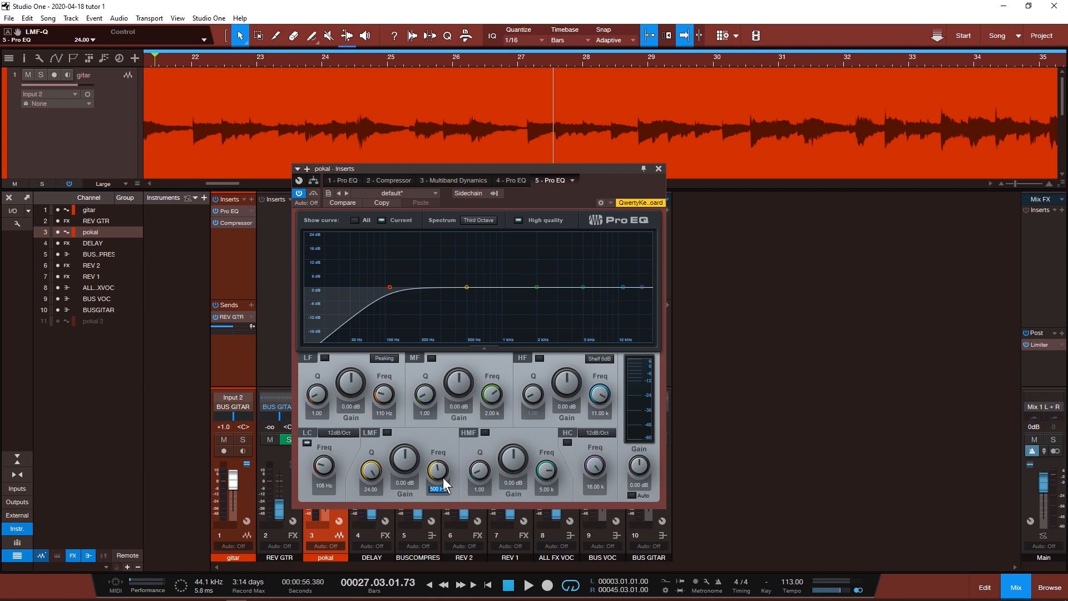
text(280)
key(Return)
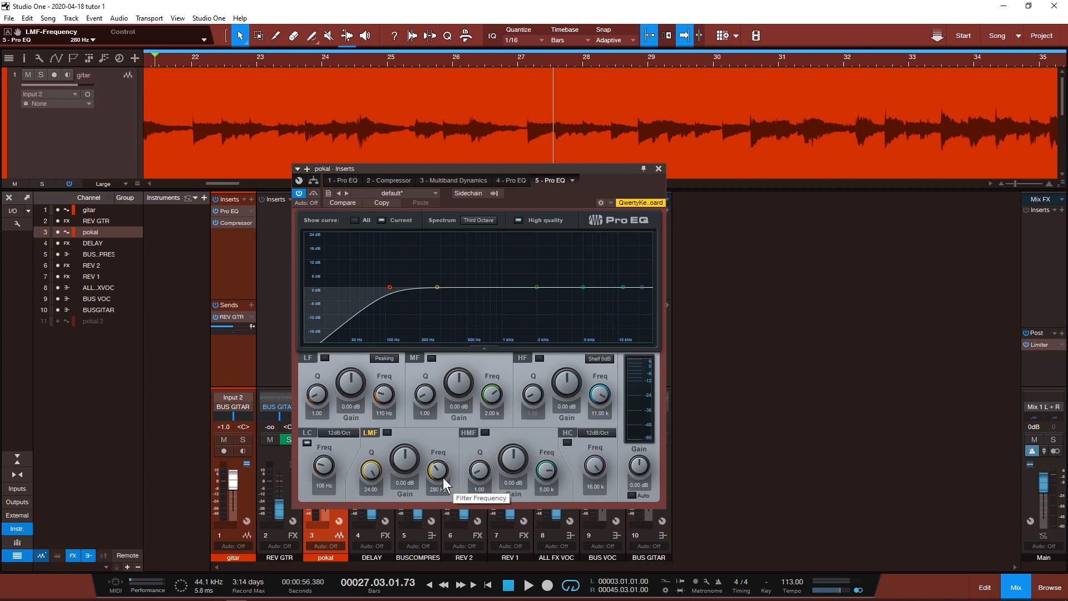
Step: Boost the LMF band to tune its frequency to 290 Hz during playback, and cut its gain to -15.60 dB
drag(408, 461, 413, 389)
key(space)
drag(438, 471, 441, 474)
key(space)
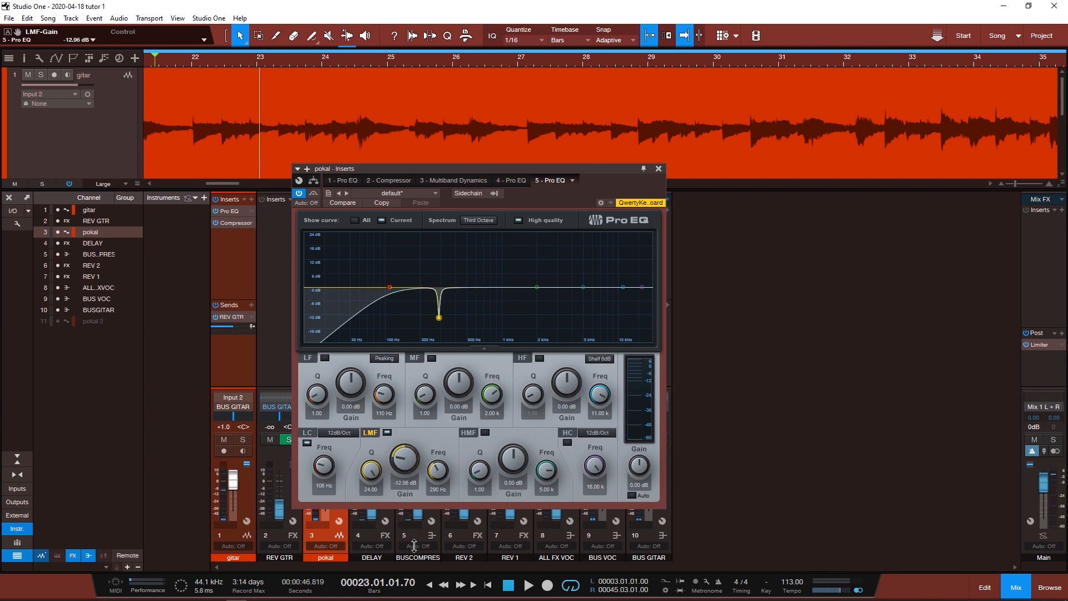
drag(404, 463, 405, 469)
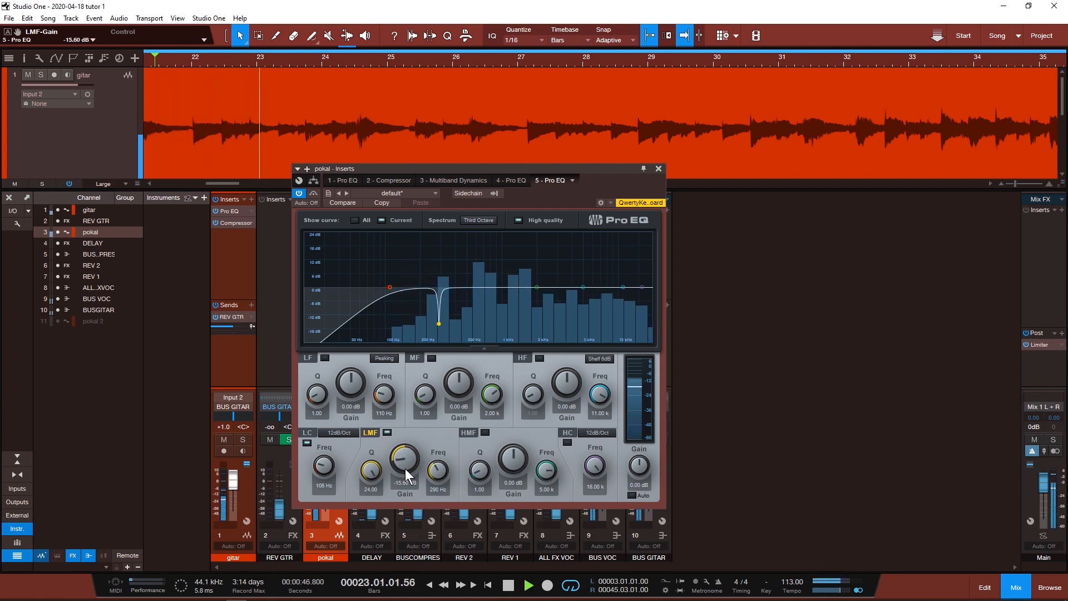
key(space)
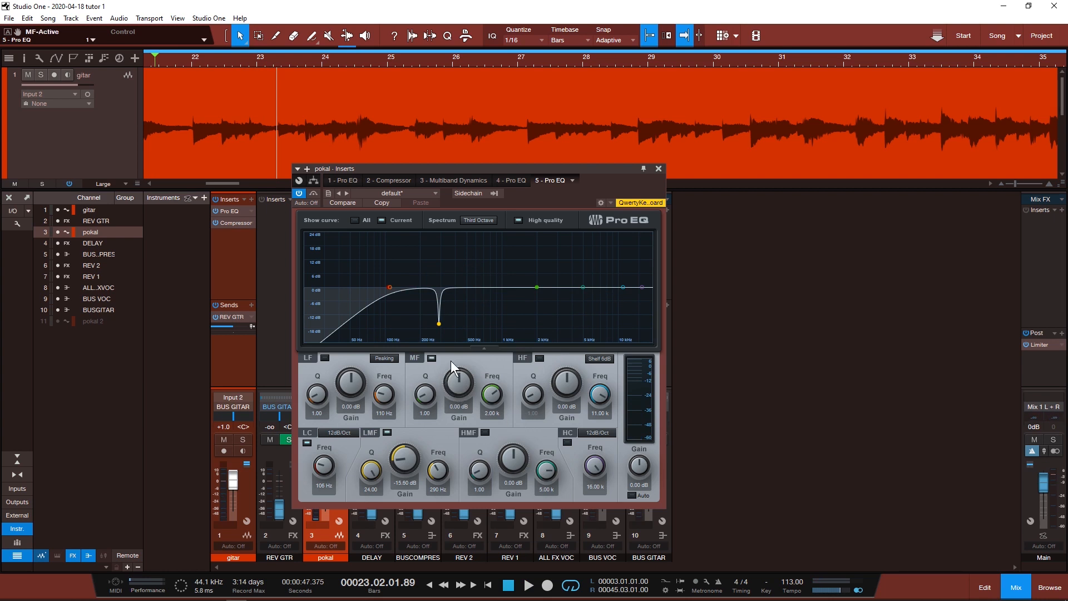
Step: Set the MF band's Q to 21.45 and gain to 24 dB, and tune its frequency to 1.47 kHz during playback
drag(425, 394, 426, 333)
drag(451, 372, 451, 312)
key(space)
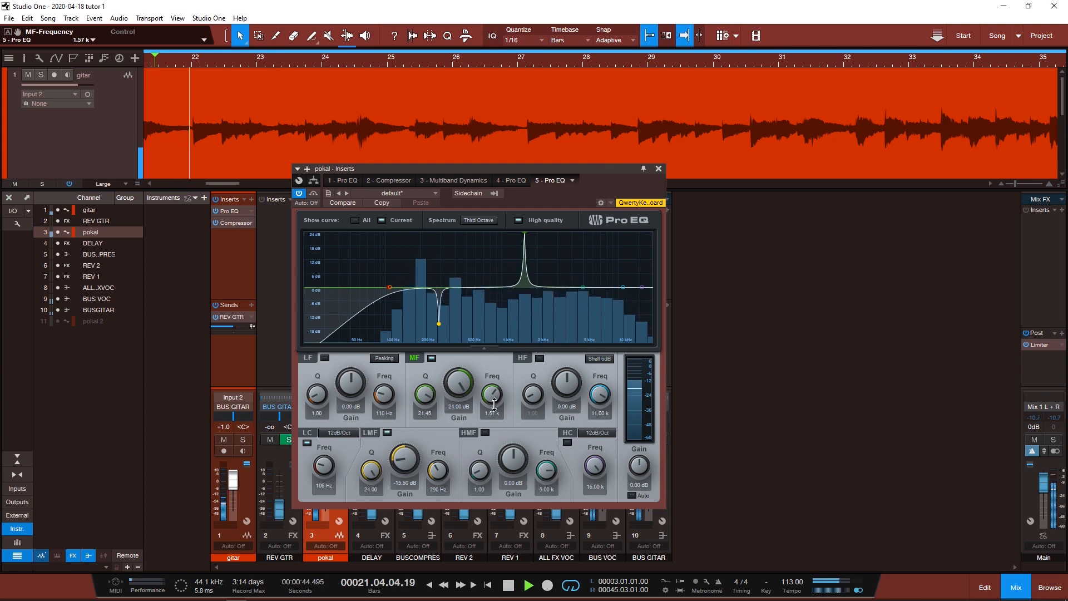
drag(492, 395, 495, 406)
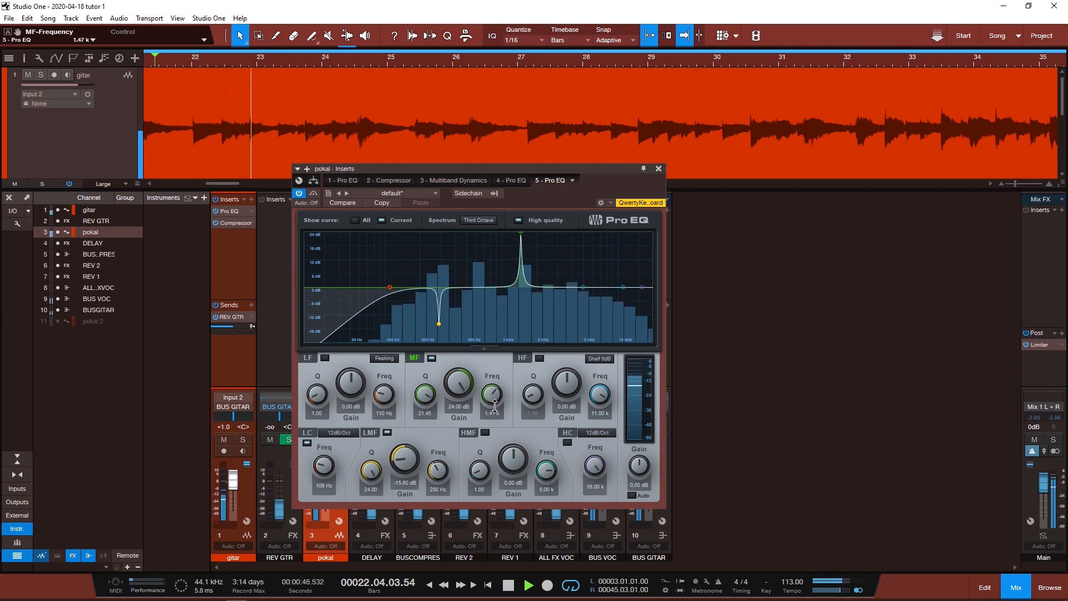
key(space)
Step: Lower the MF band's gain to -14.88 dB, and play the song to check the cut
drag(463, 392, 464, 428)
key(space)
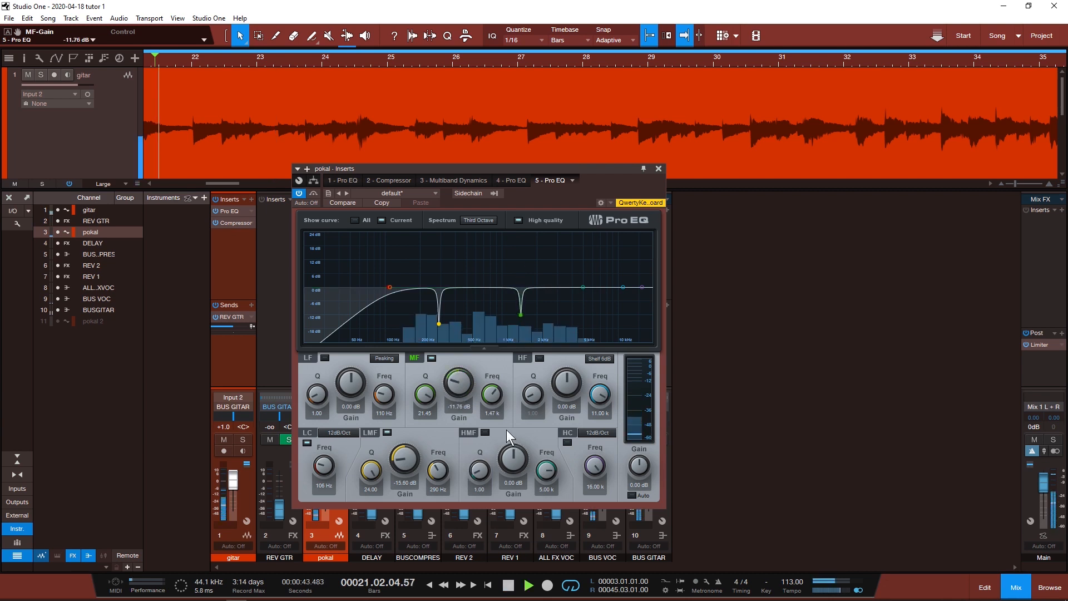
drag(459, 387, 459, 395)
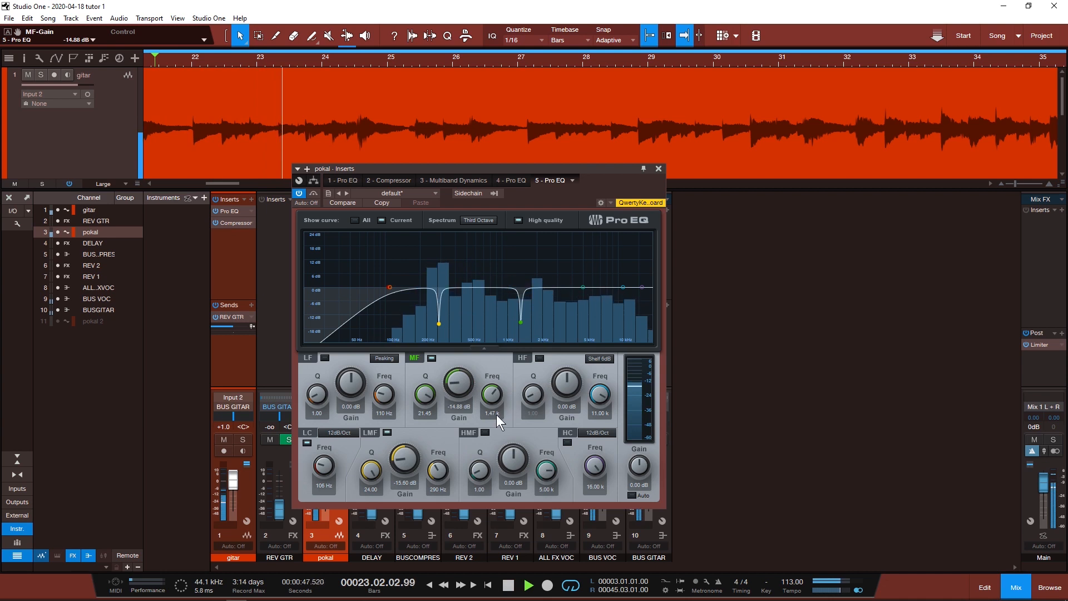
key(space)
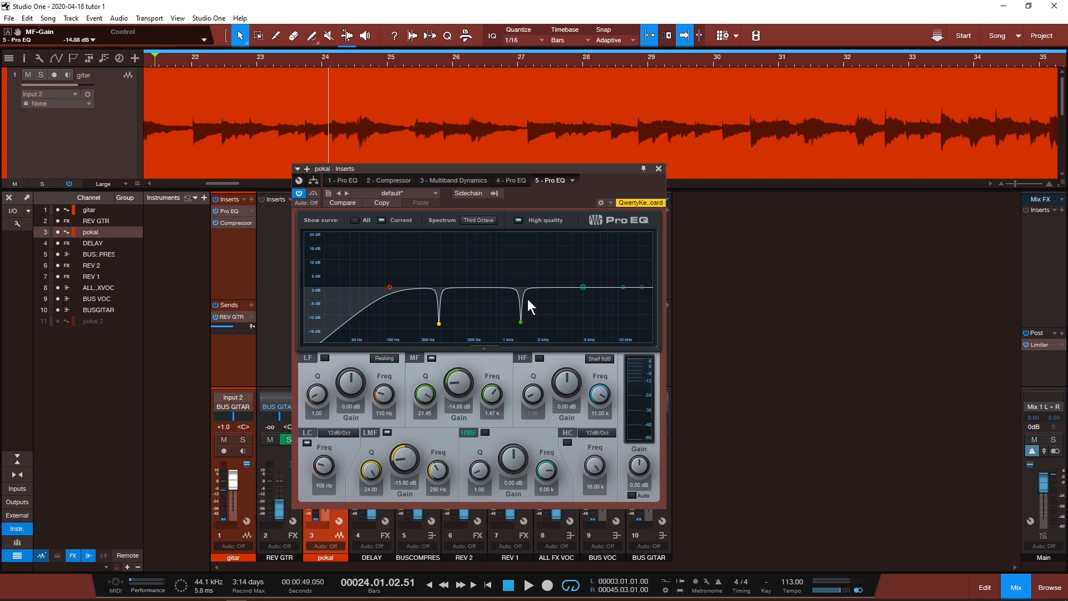
key(space)
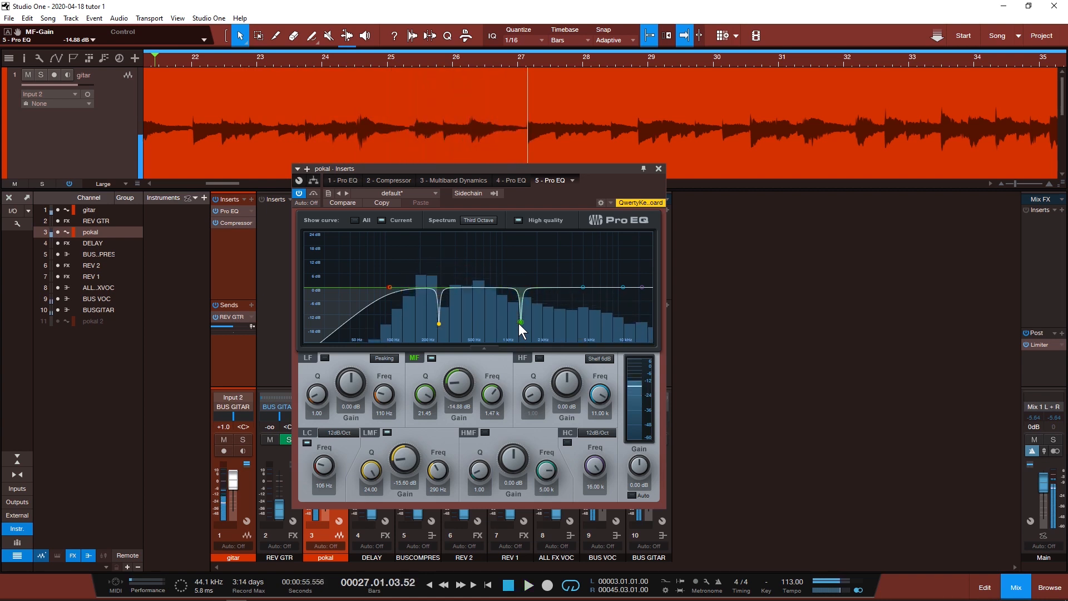
key(space)
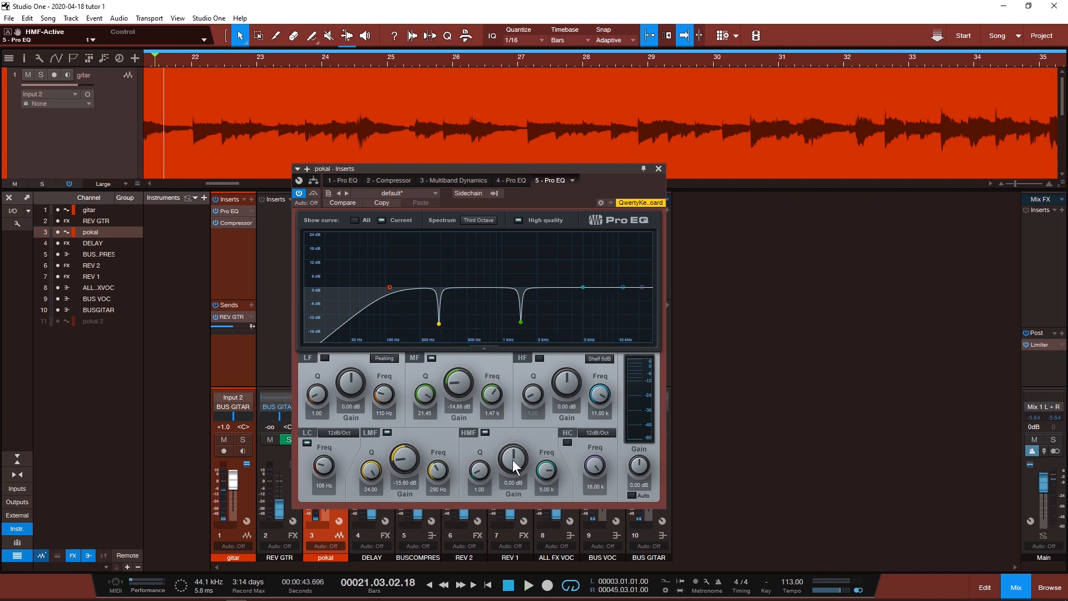
Step: Set the HMF band's Q and gain to 24.00, and its frequency to 4.40 kHz during playback
drag(479, 482, 498, 332)
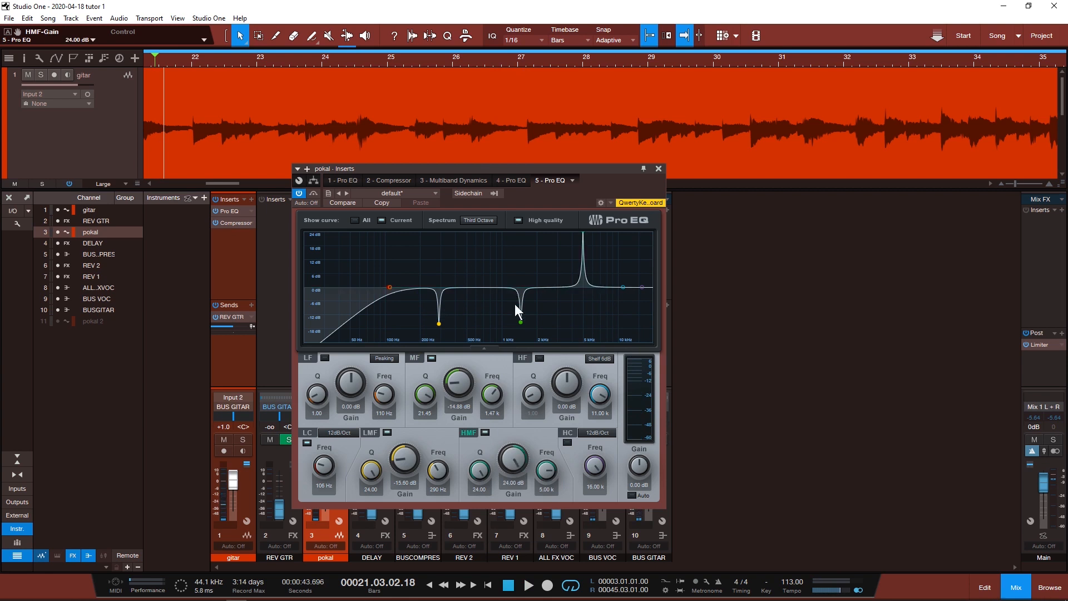
key(space)
drag(547, 480, 549, 477)
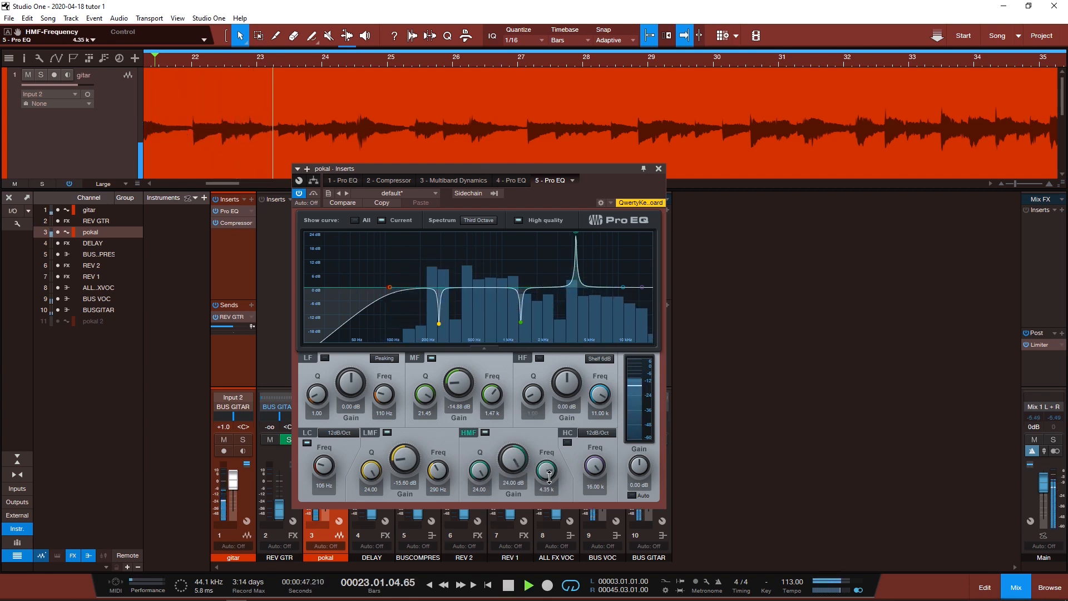
drag(549, 477, 549, 475)
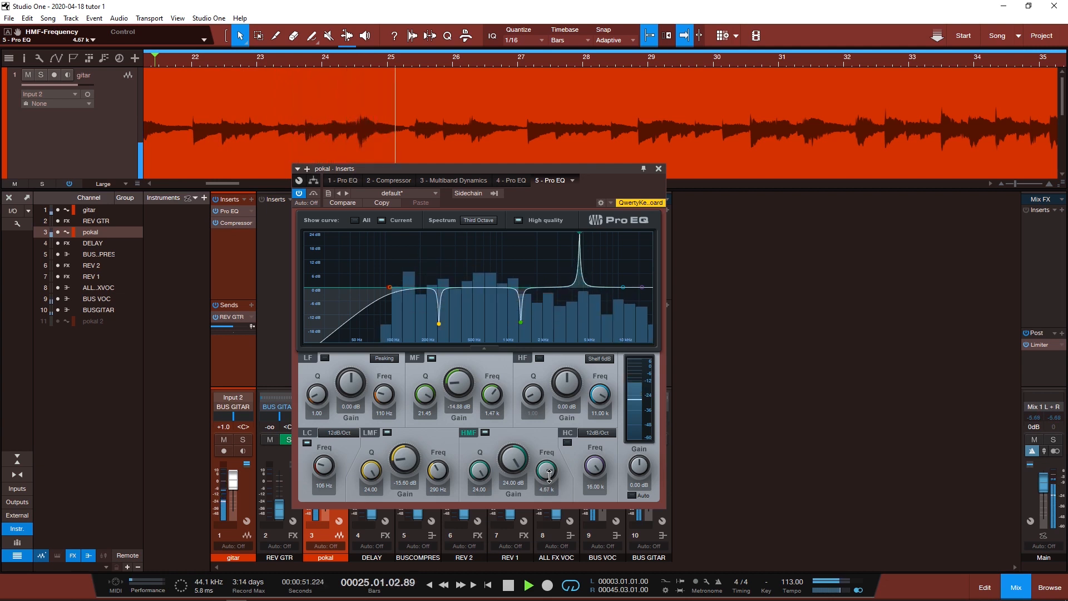
drag(550, 479, 551, 485)
text(.4)
key(Return)
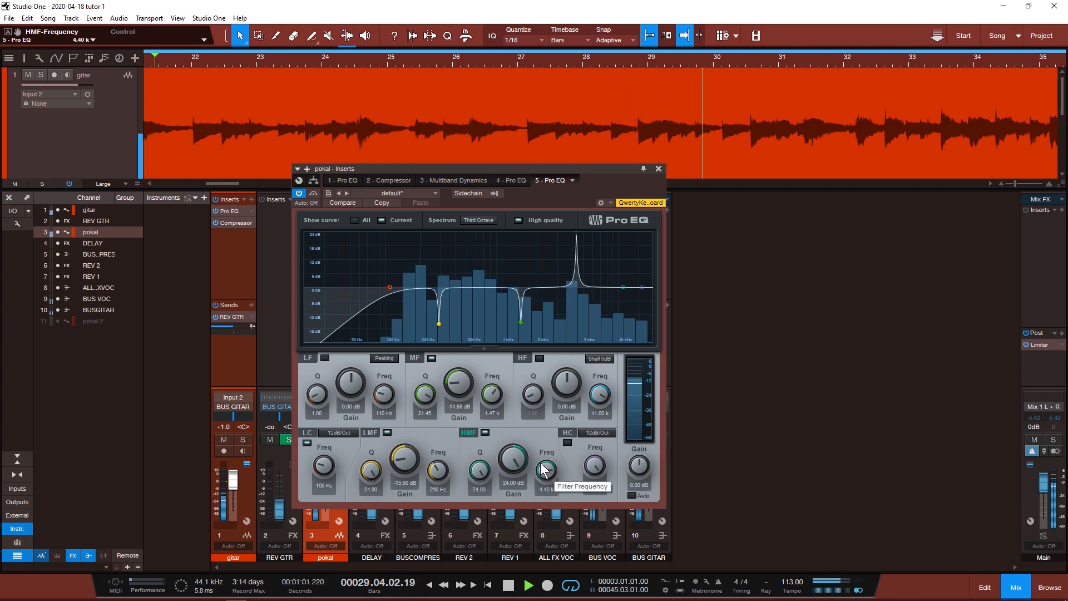
Step: Lower the HMF band's gain to -12.96 dB, check the cut in playback, and close the Pro EQ window
key(space)
drag(507, 462, 506, 492)
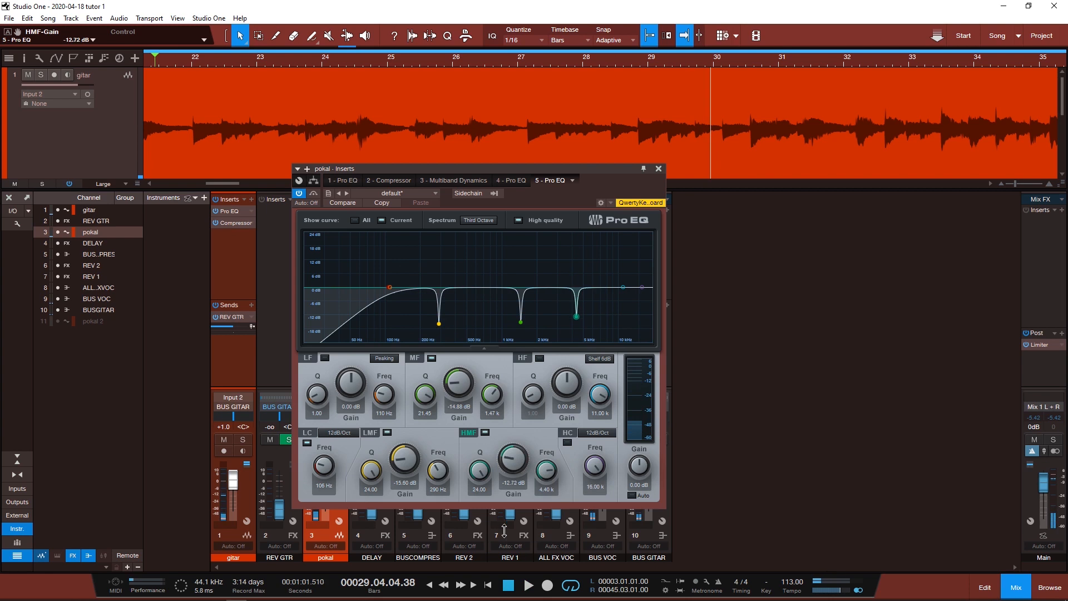
key(space)
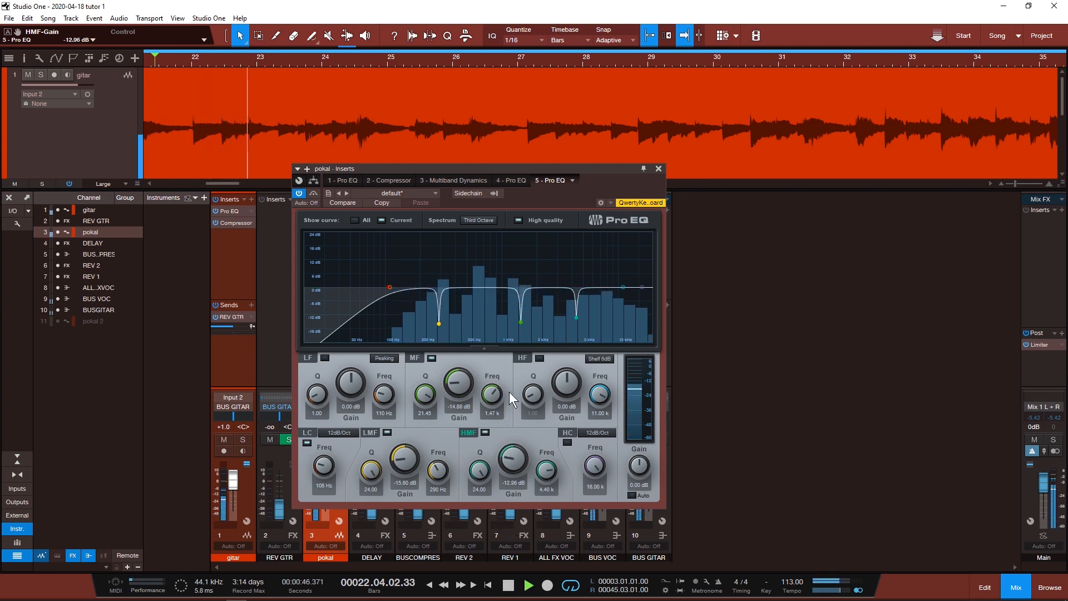
key(space)
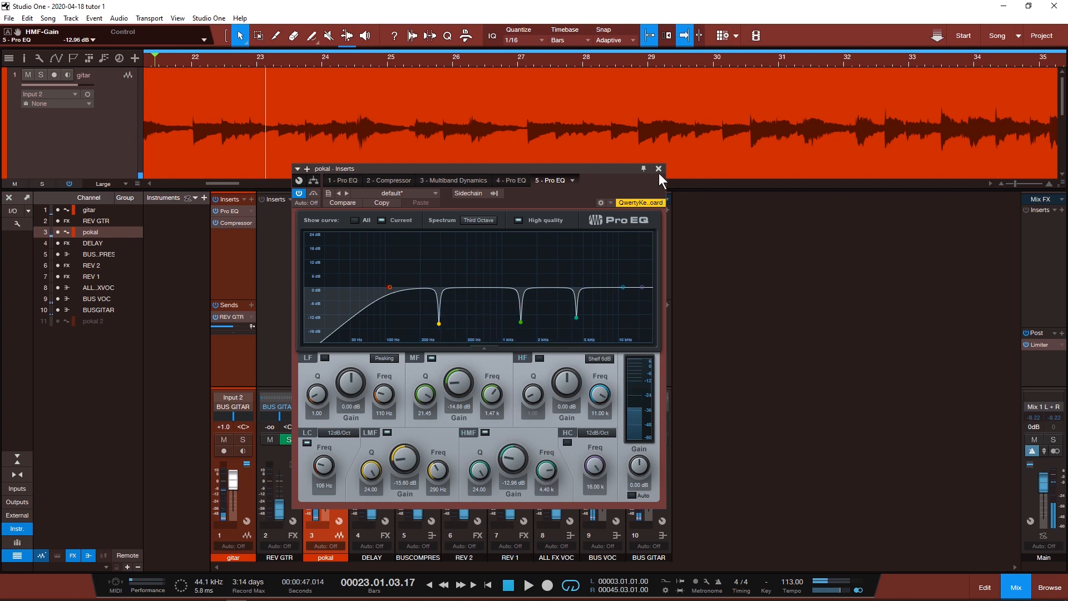
click(658, 169)
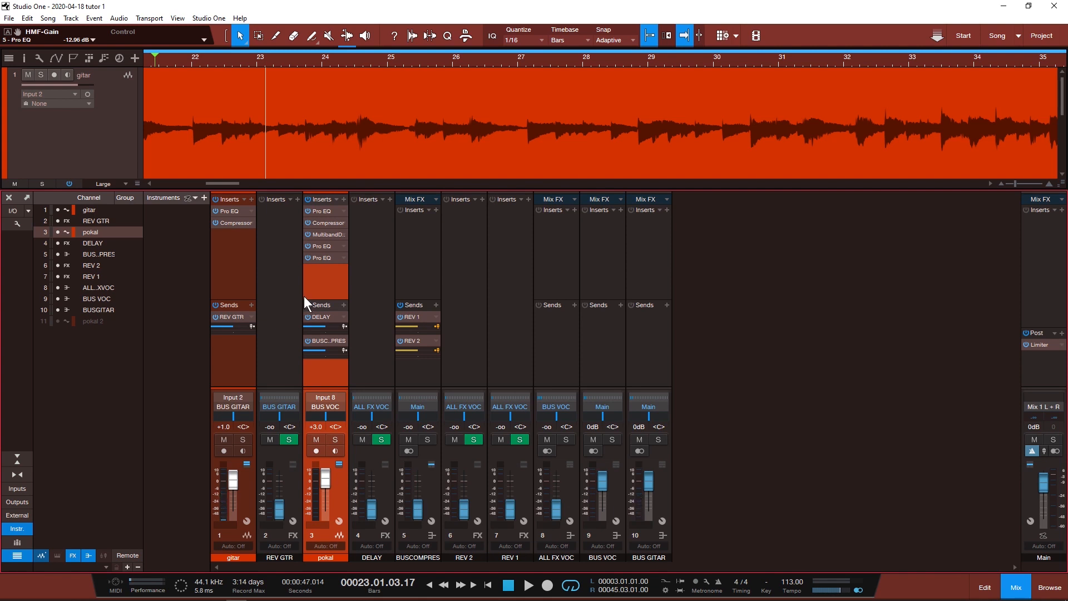
Step: Select the DELAY channel in the mixer and play the mix to listen to the processed vocal
click(358, 276)
click(398, 277)
click(361, 282)
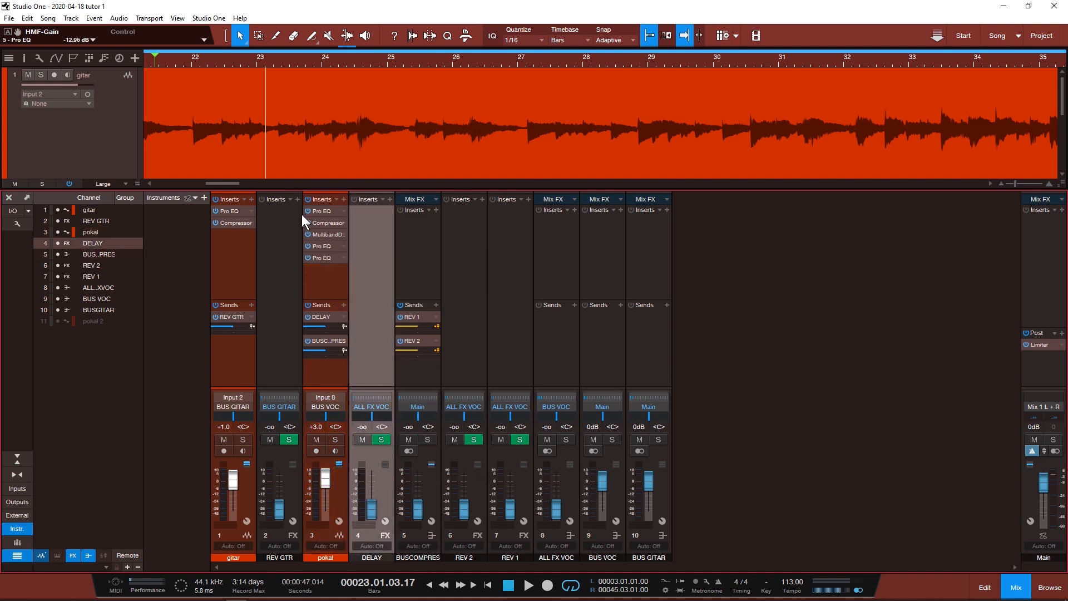
key(space)
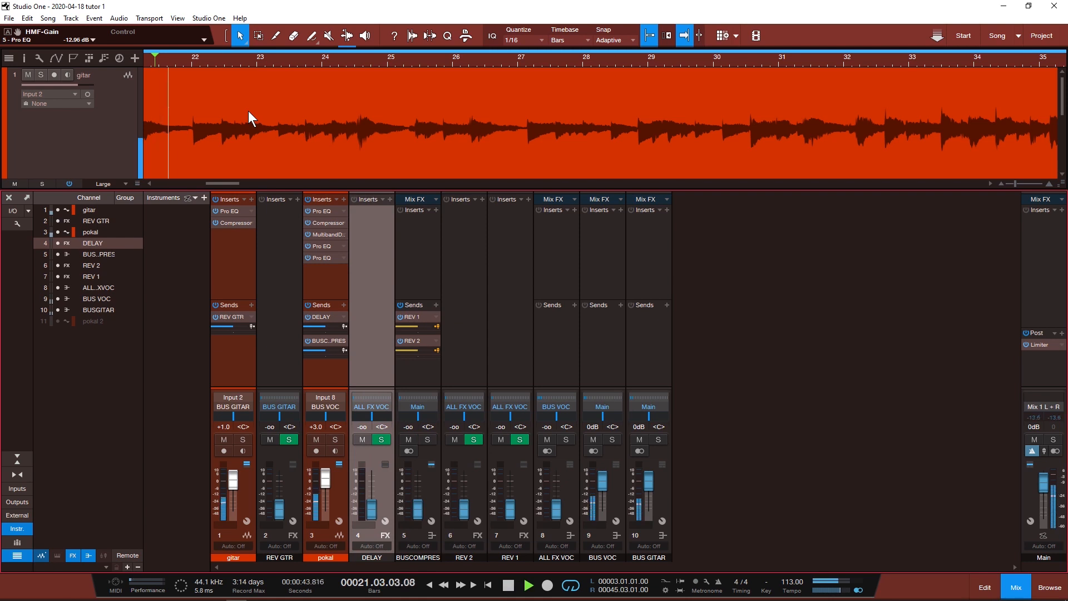
Step: Bypass the inserts on the gitar and pokal channels during playback, and re-enable them to compare the dry and processed sound
scroll(307, 60, down, 4)
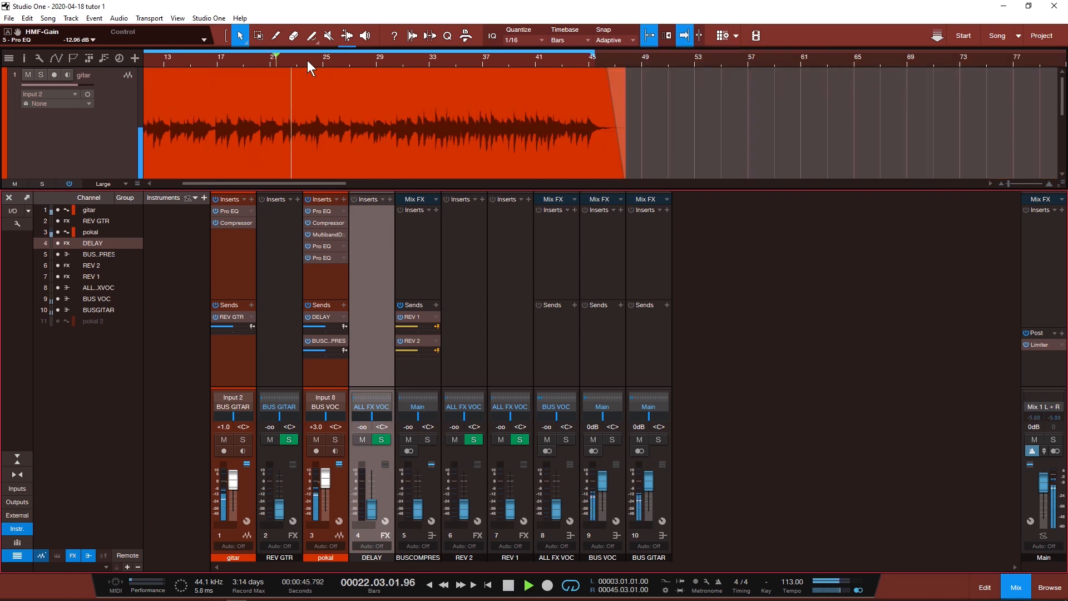
click(309, 199)
click(216, 199)
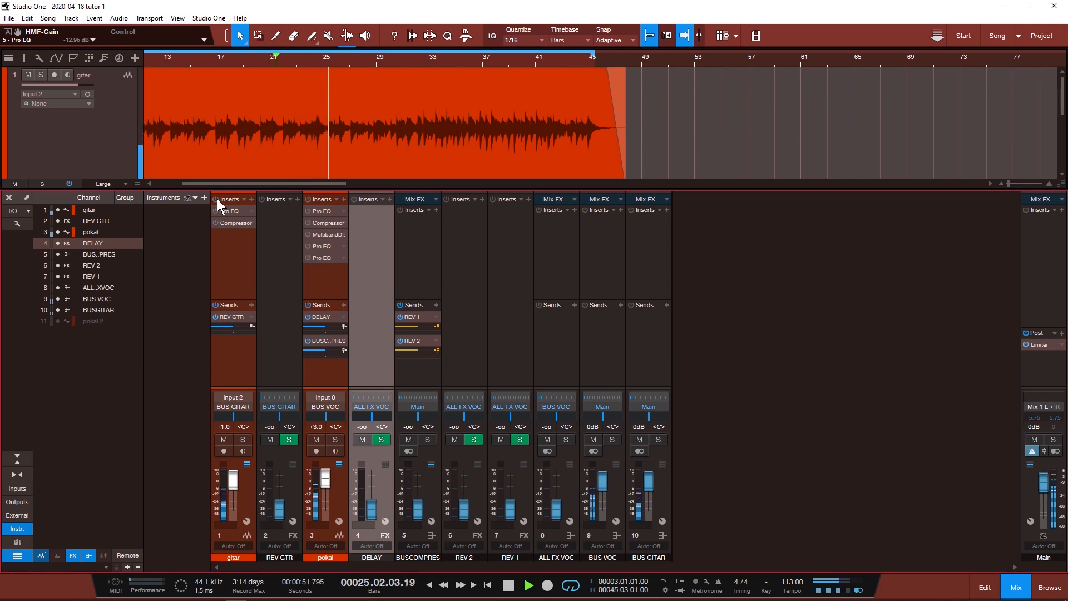
click(217, 199)
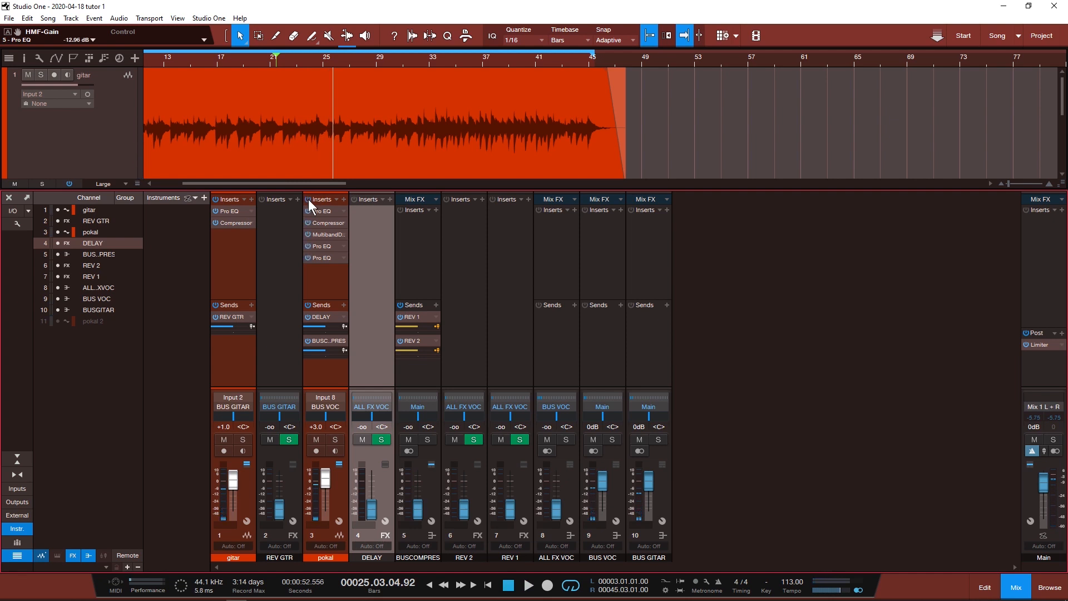
key(space)
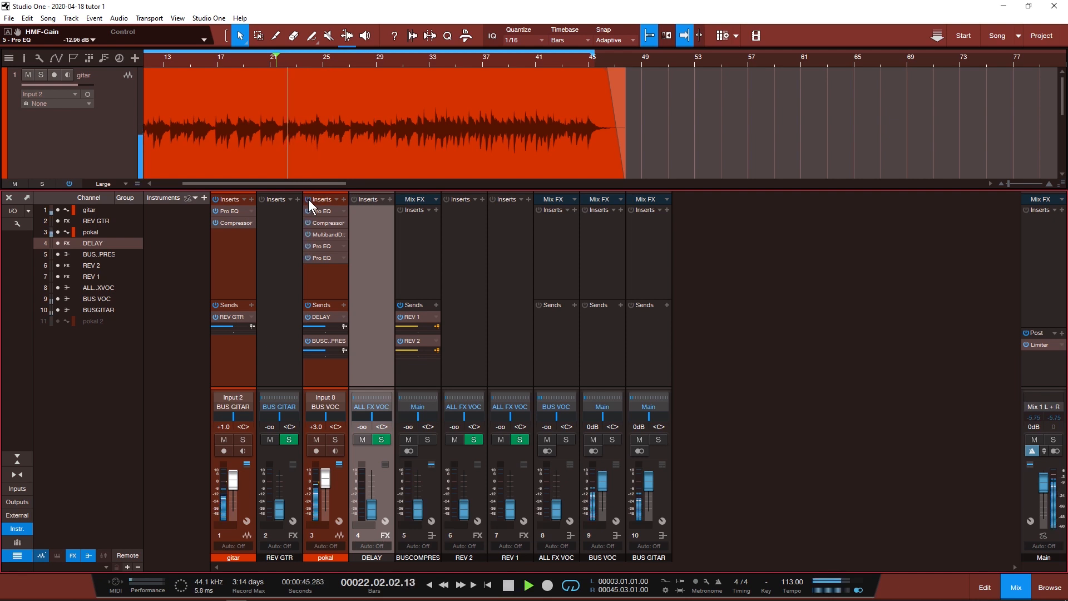
Step: Insert a Mixtool on the gitar channel, show its Gain automation on the track, and hide the mixer
click(9, 198)
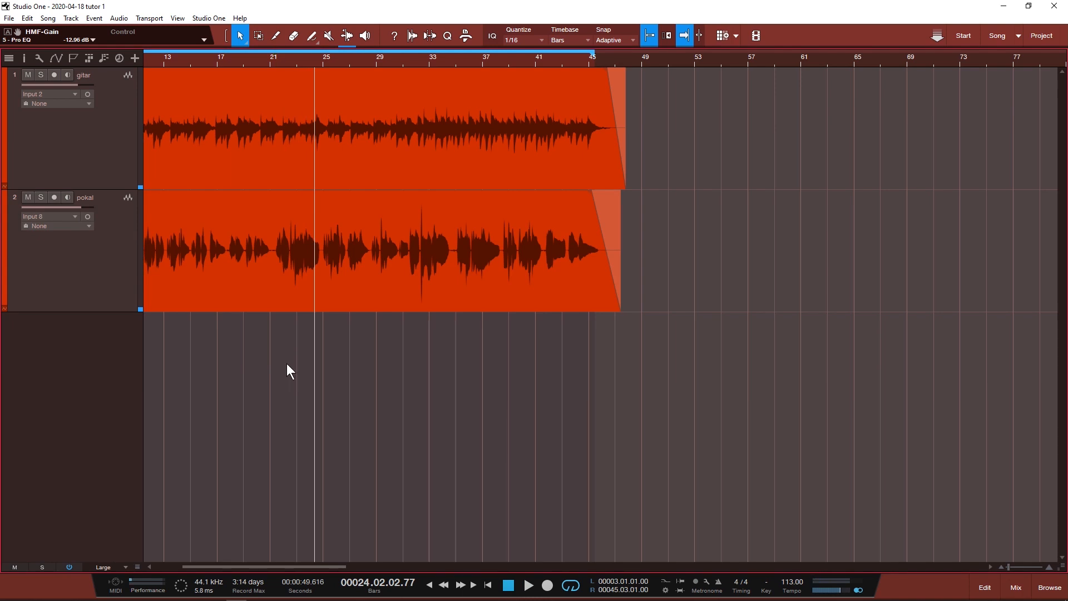
scroll(406, 374, left, 5)
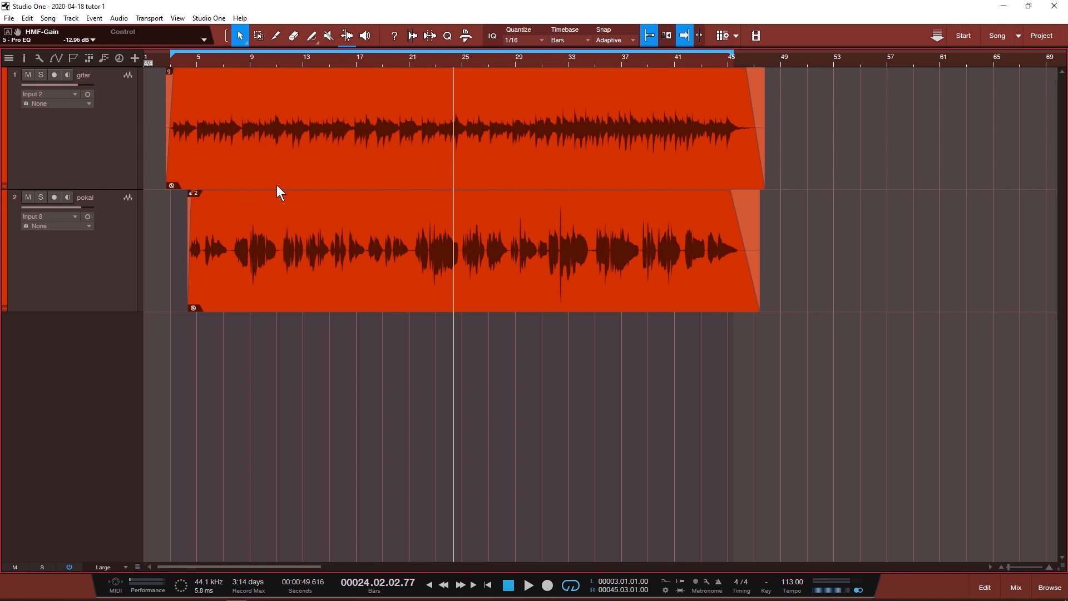
key(F3)
click(251, 199)
text(mixt)
key(Return)
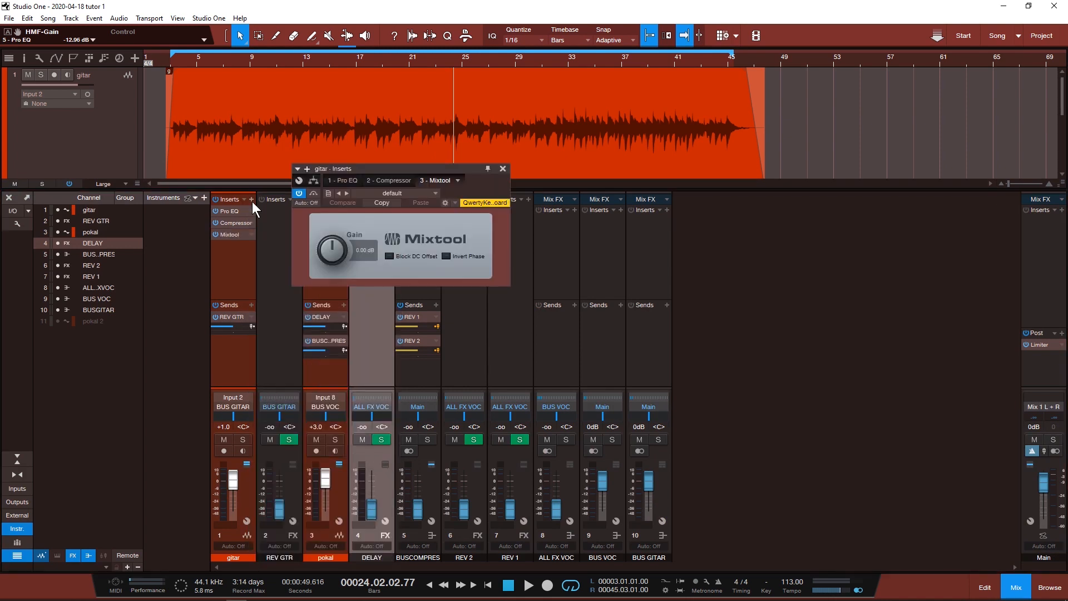
right_click(335, 253)
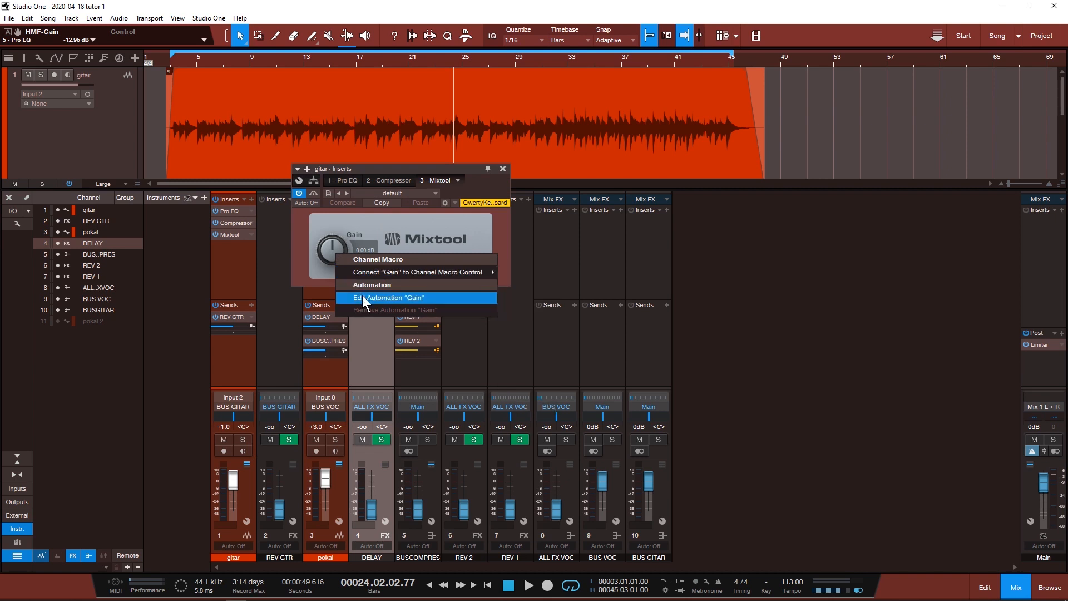
click(365, 298)
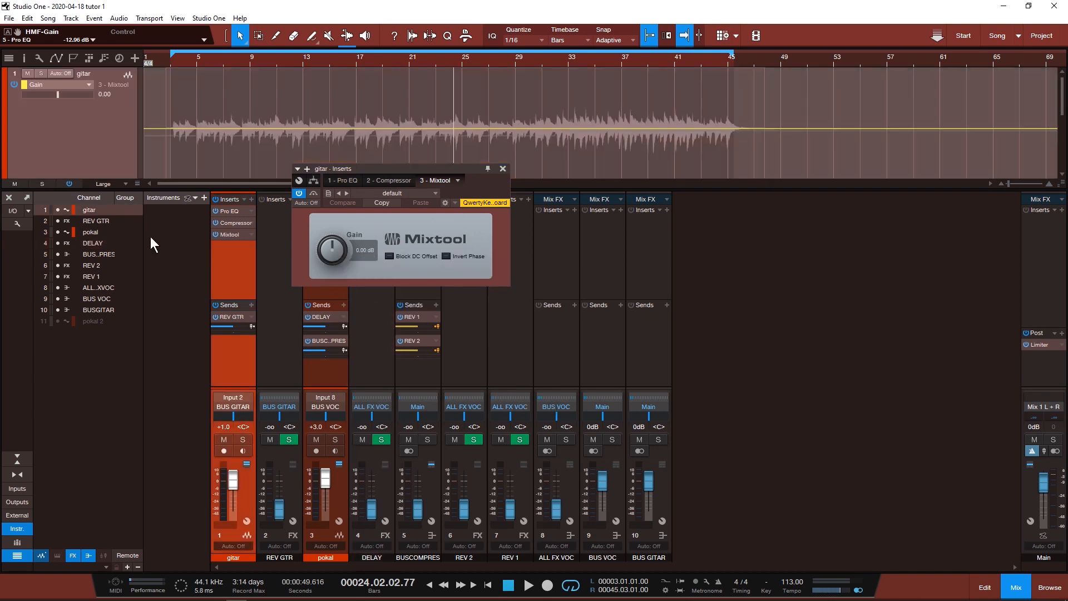
click(9, 197)
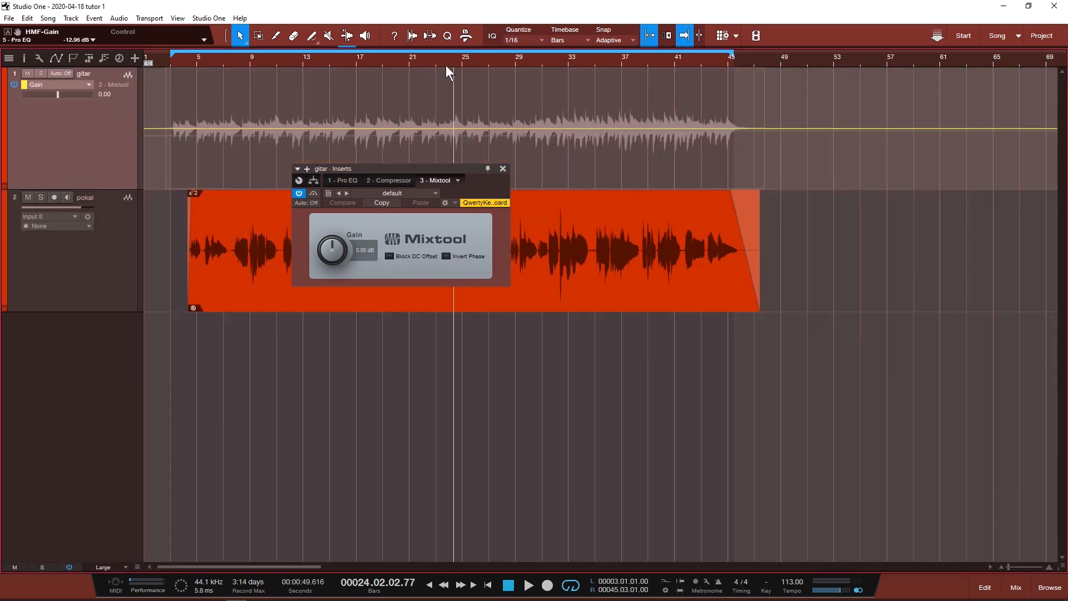
drag(472, 166, 413, 301)
Step: Play the song up to bar 31 and add gain automation points at 31.4 and 31.3 on the gitar track
key(space)
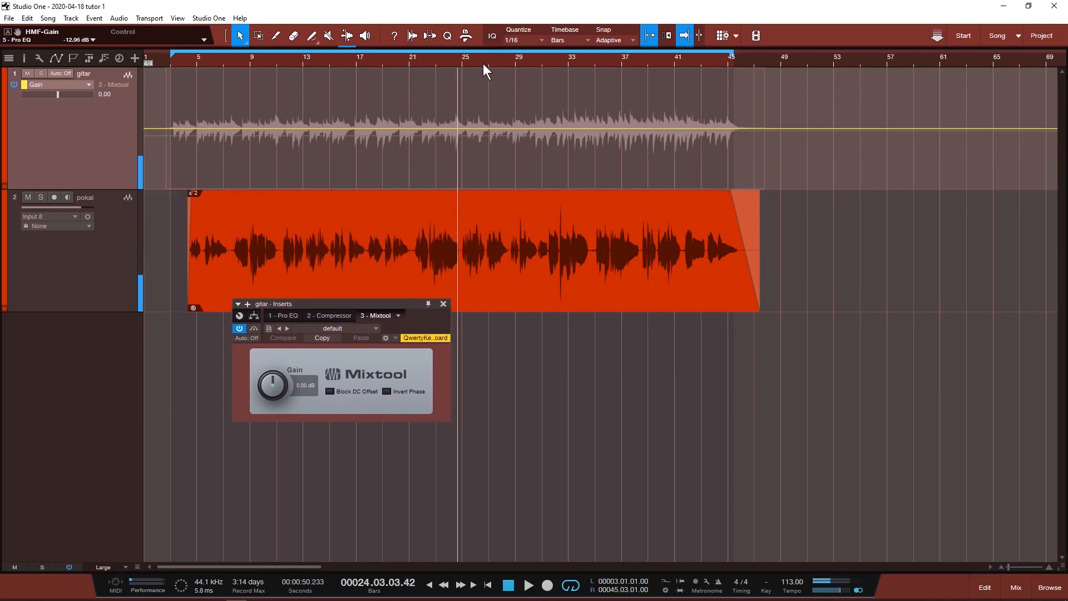
scroll(482, 59, up, 4)
key(space)
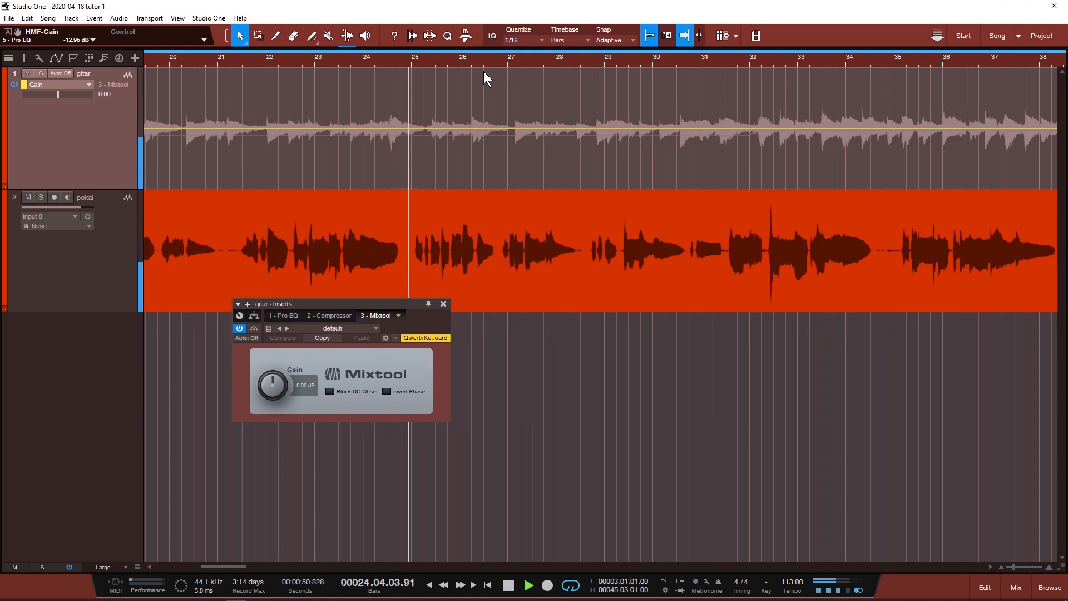
click(619, 62)
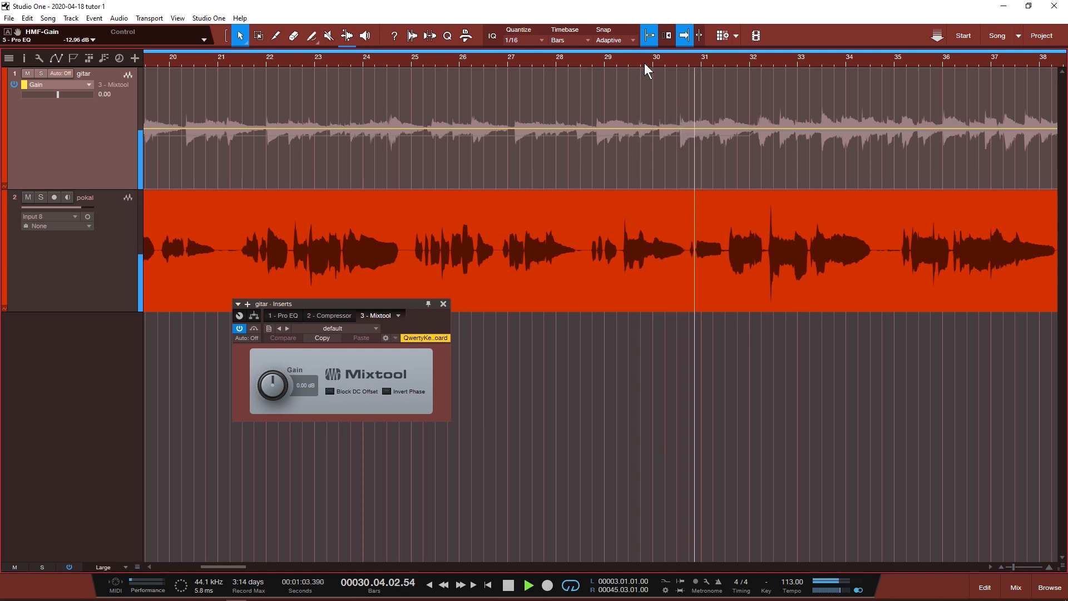
key(space)
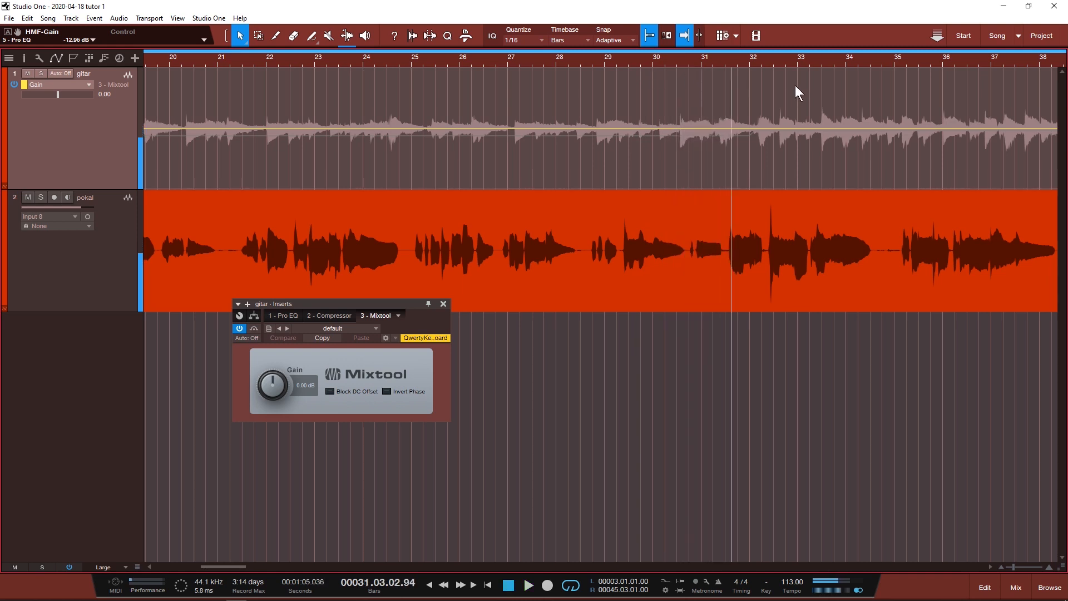
scroll(804, 413, up, 1)
scroll(804, 413, up, 3)
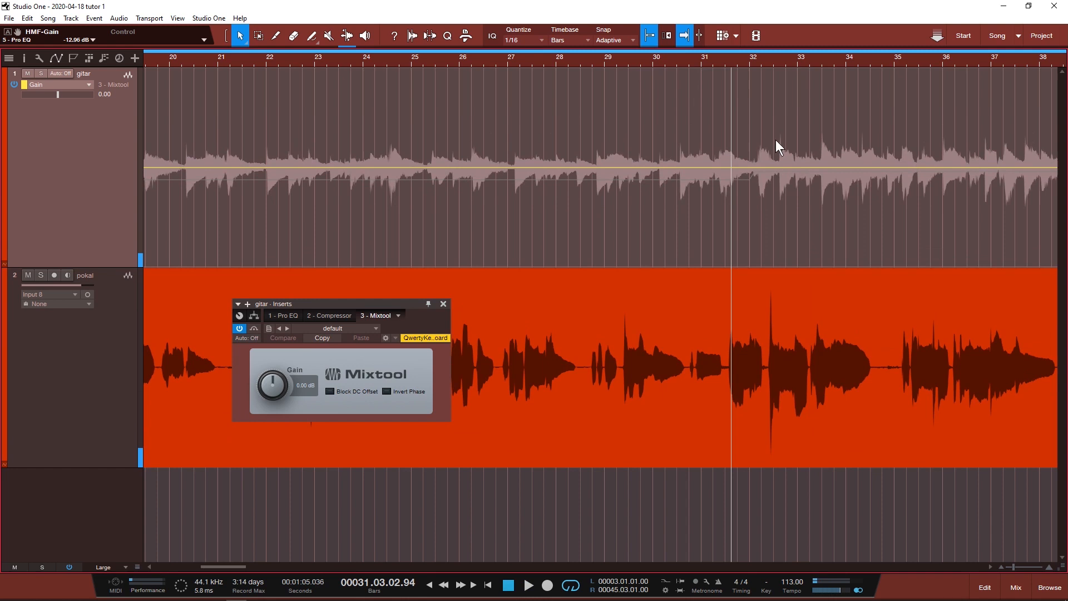
scroll(737, 55, up, 4)
scroll(738, 56, up, 2)
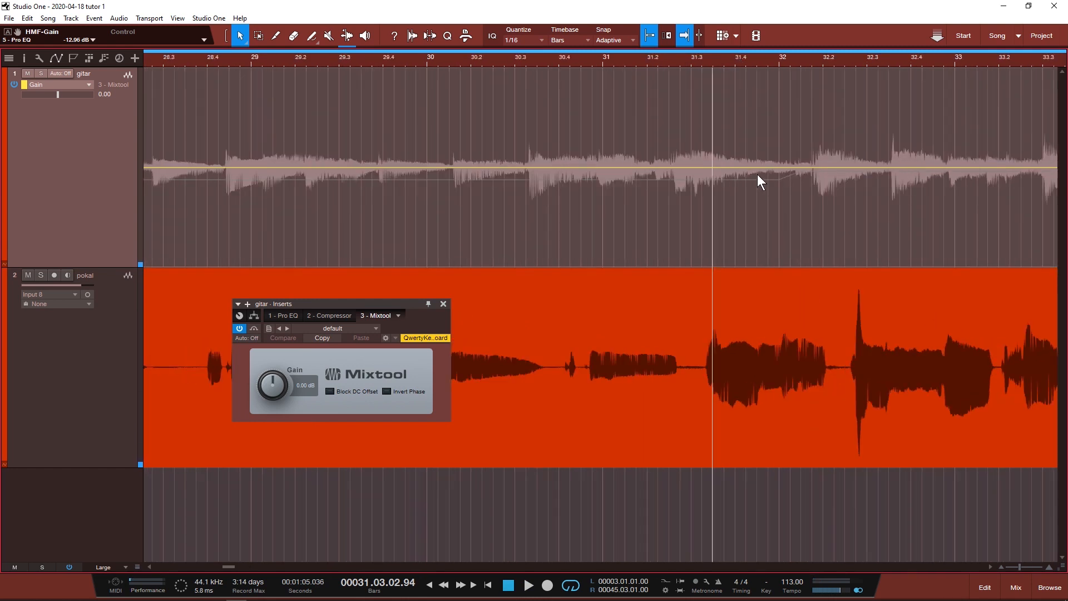
click(733, 168)
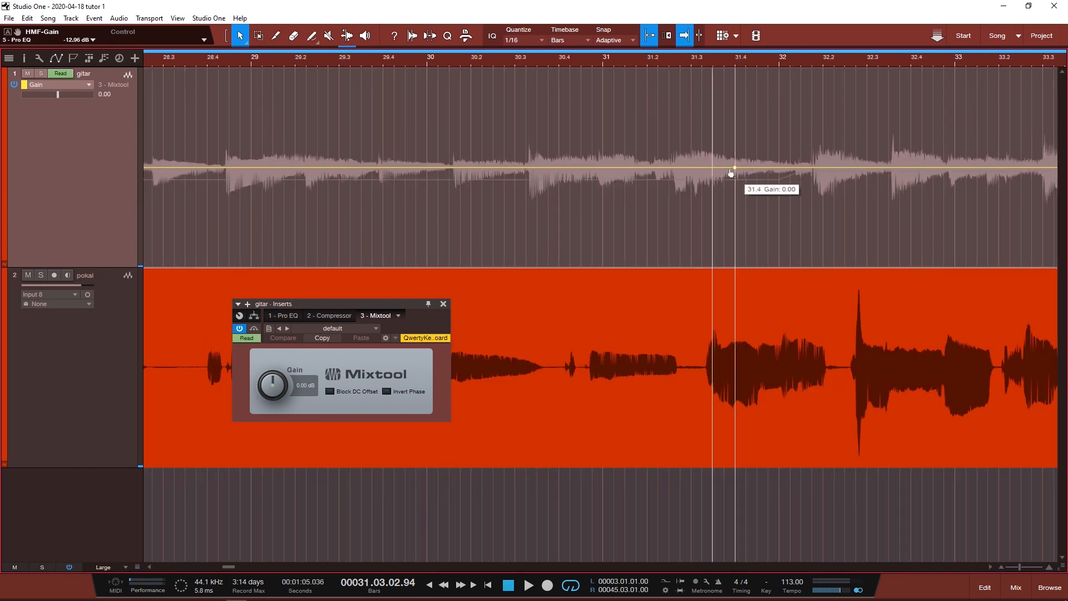
click(691, 169)
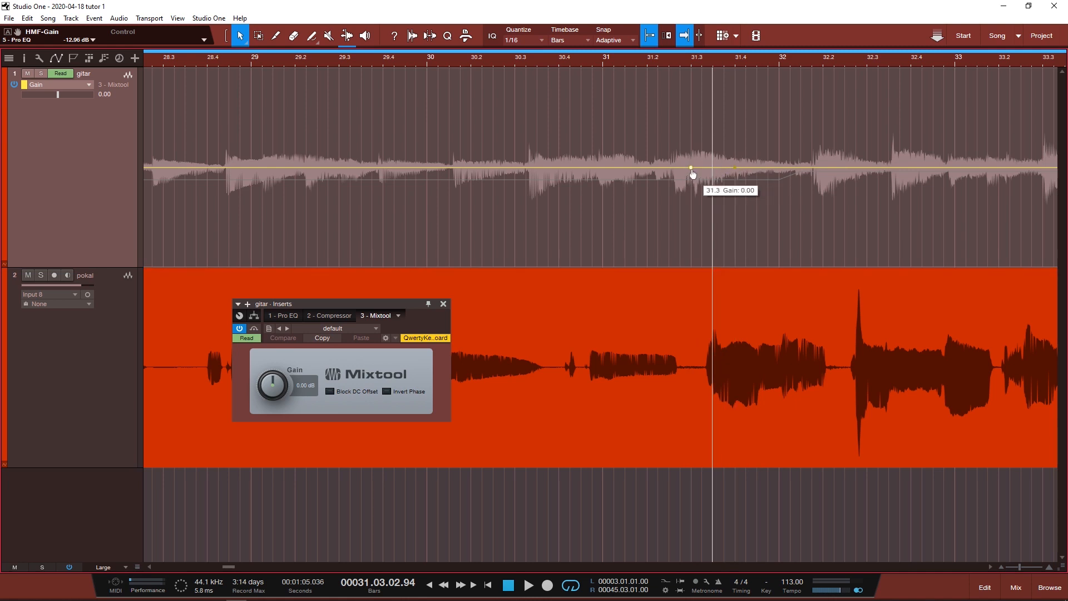
Step: Set the gitar gain automation point at 31.3 to -3.00 and the one at 31.4 to -1.00
right_click(692, 169)
text(-1.54)
key(Return)
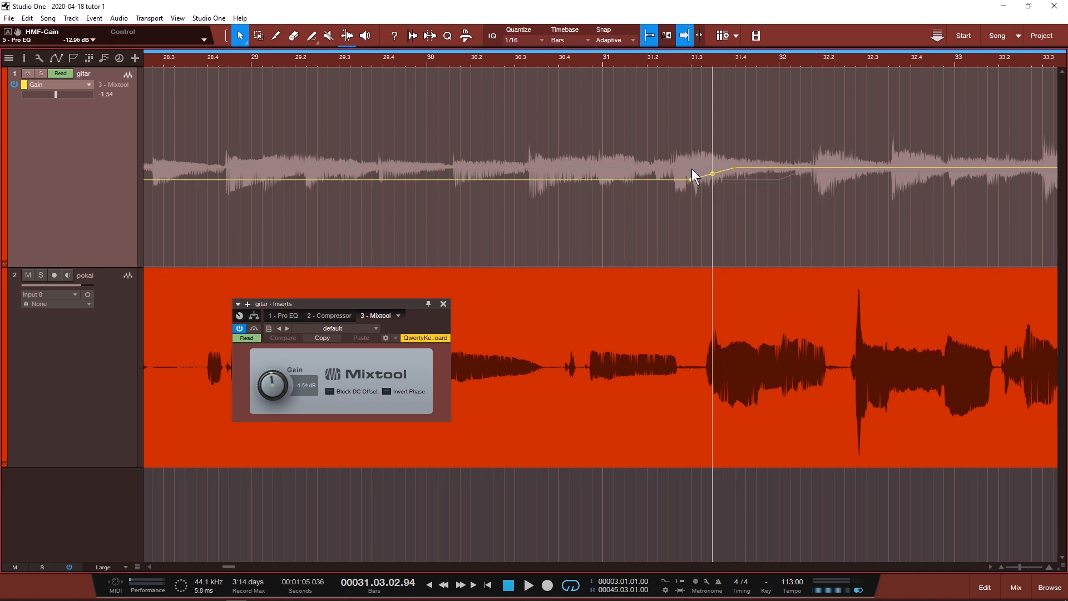
drag(734, 170, 733, 170)
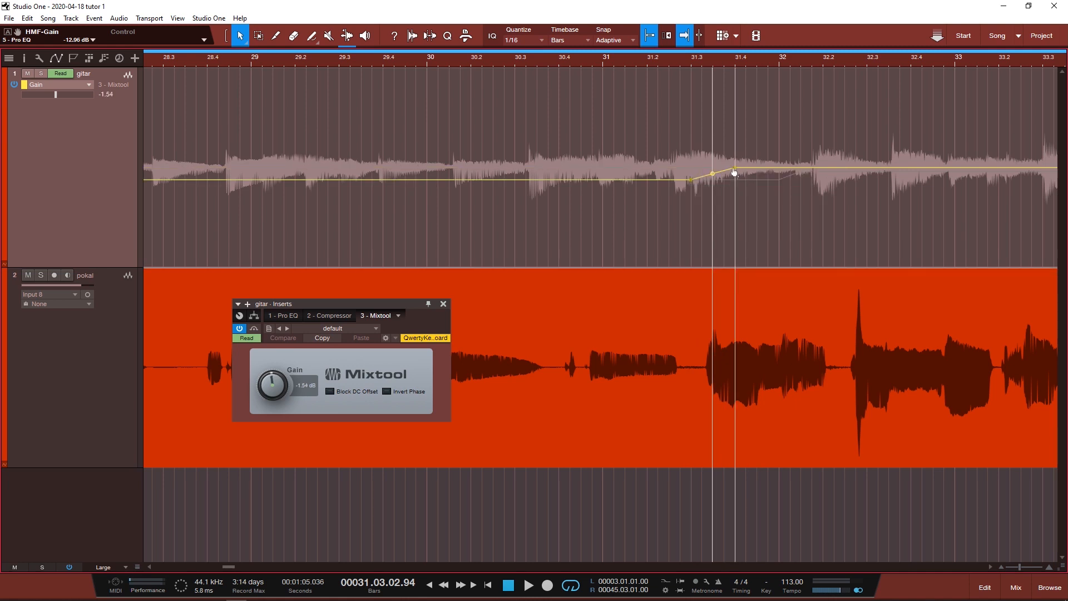
right_click(734, 168)
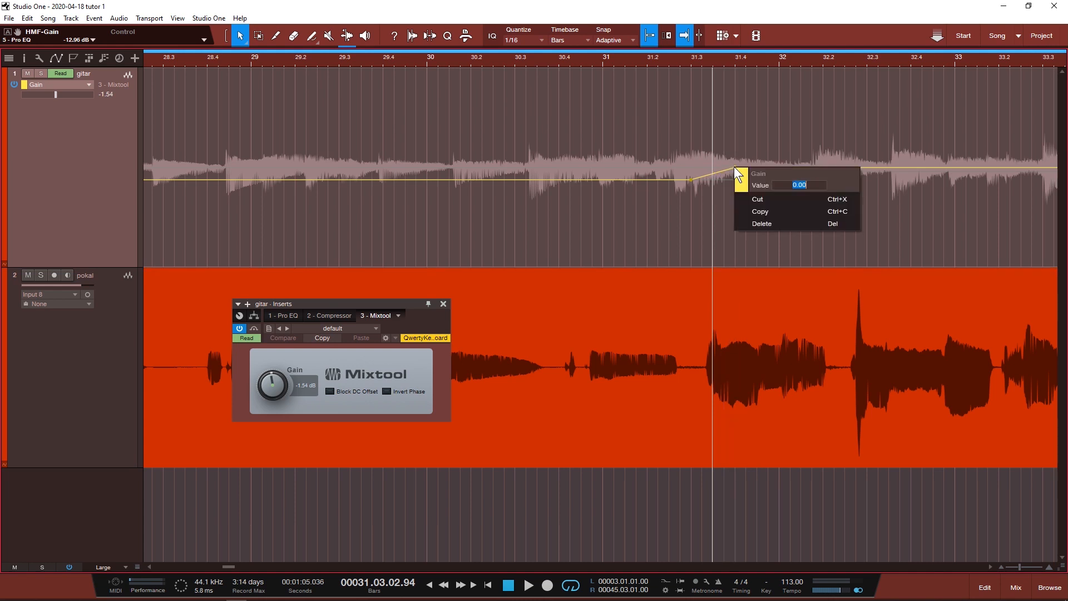
text(0)
key(Return)
Step: Play the song from about bar 29 to check the guitar's gain automation, and close the Mixtool window
key(comma)
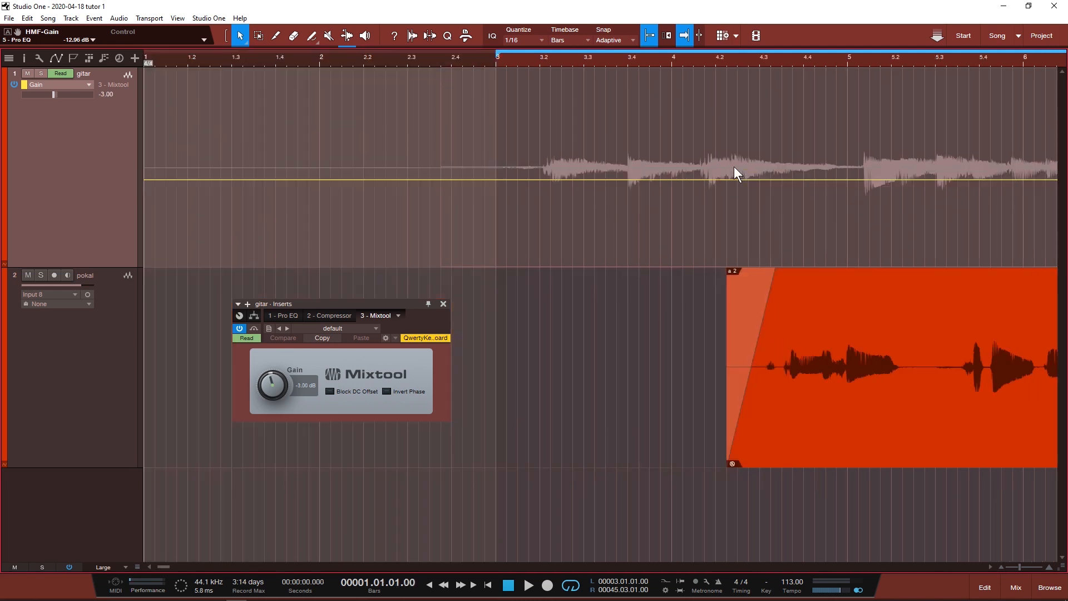
scroll(735, 60, down, 10)
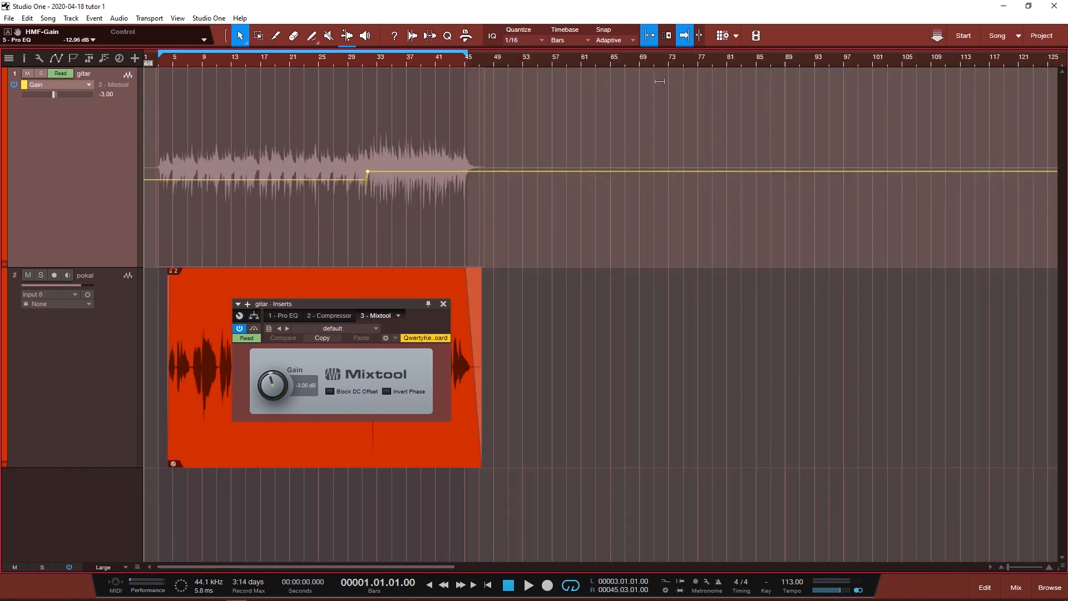
click(348, 59)
key(space)
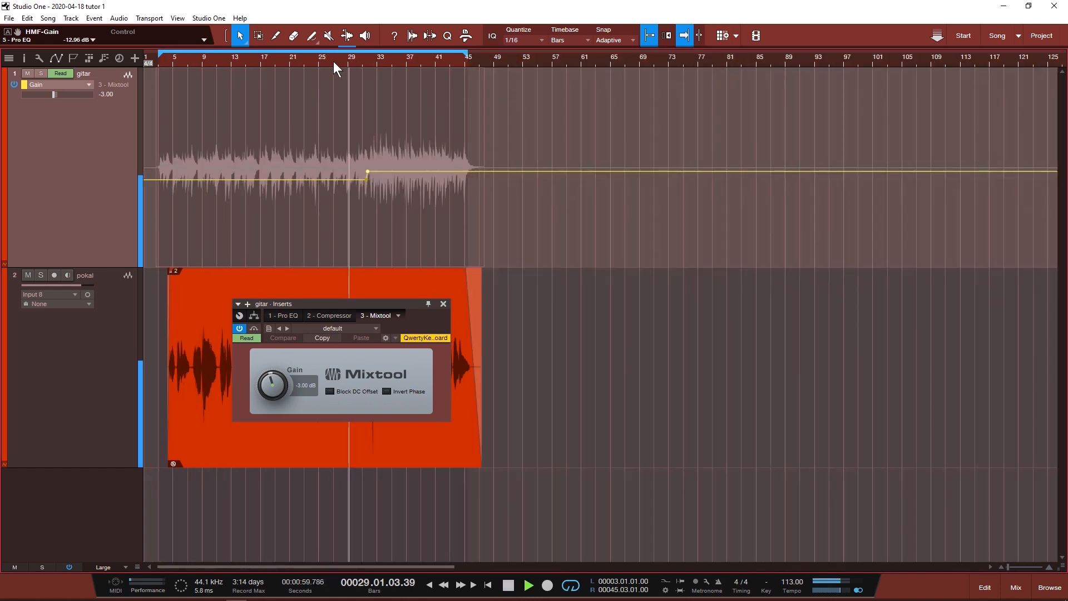
scroll(333, 62, up, 3)
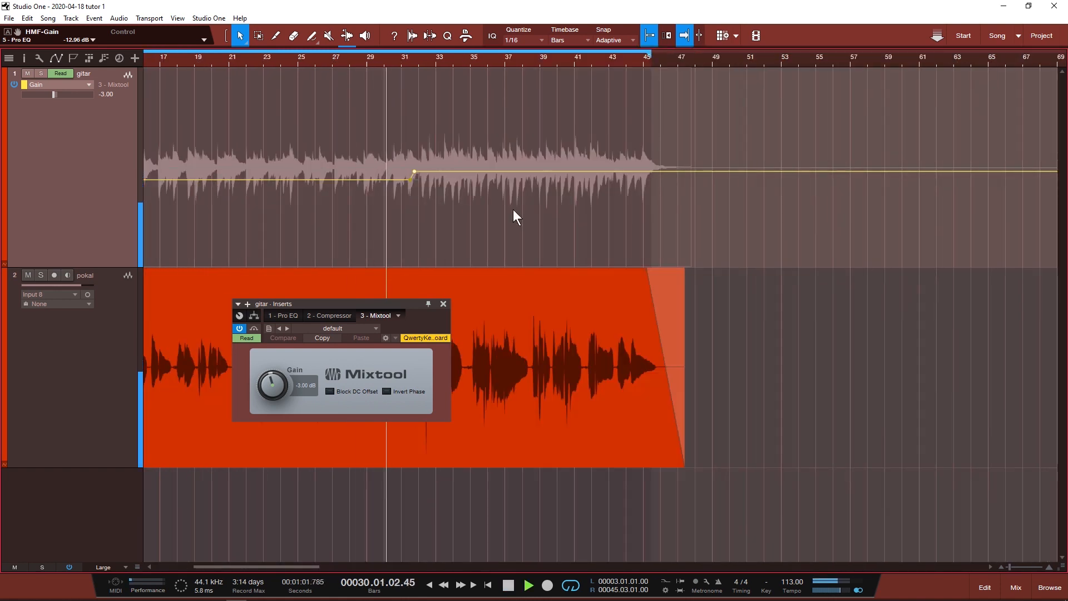
click(444, 304)
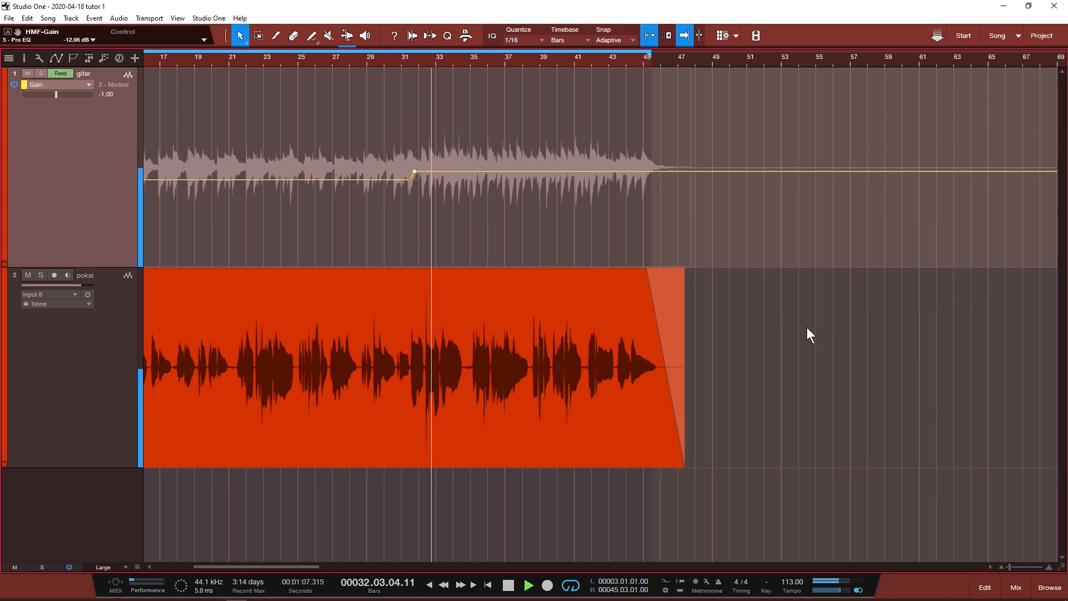
Step: Play the song from around bar 20 and hide the track automation
click(208, 60)
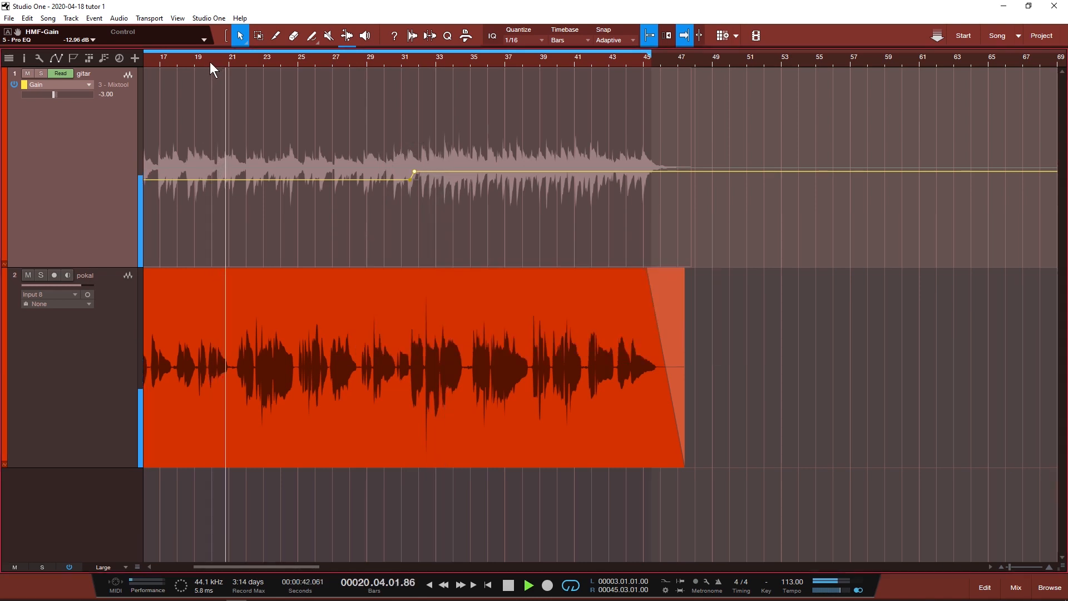
key(a)
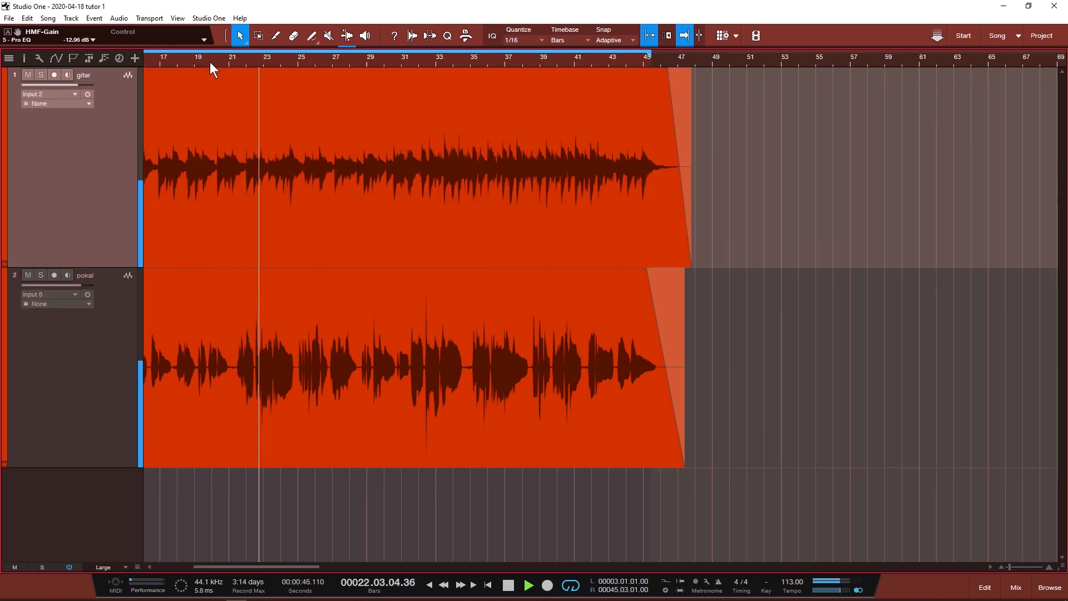
key(space)
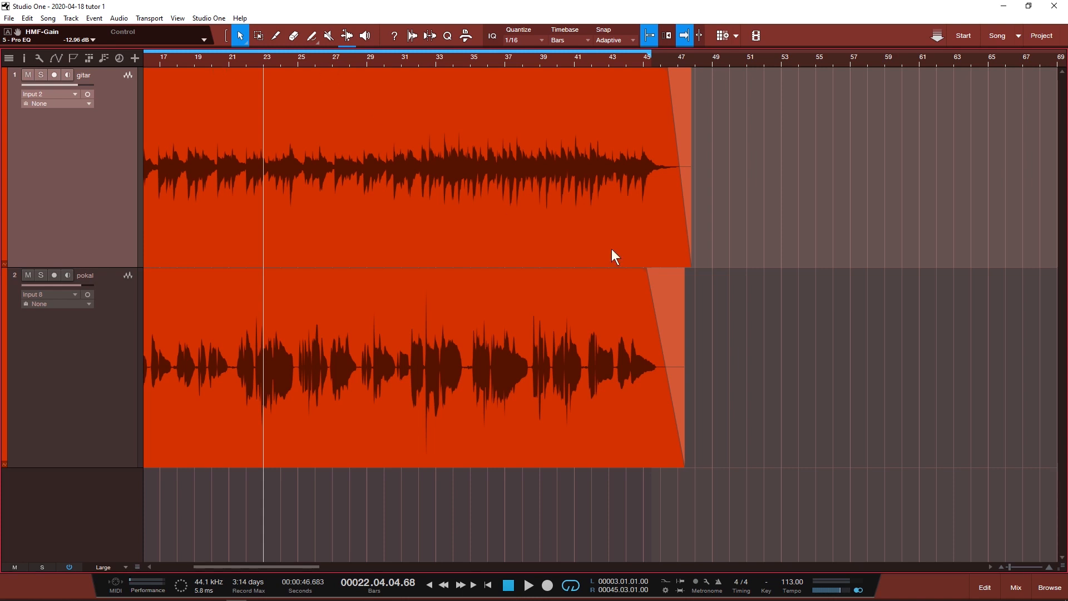
Step: Show the mixer and insert a Room Reverb on the REV GTR channel
key(F3)
click(272, 268)
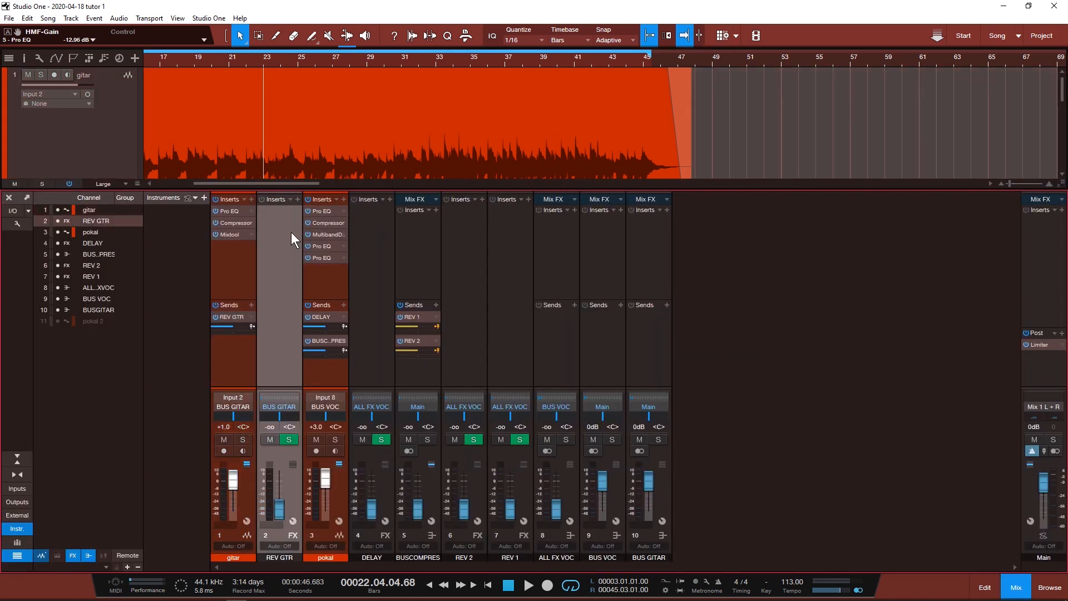
click(297, 200)
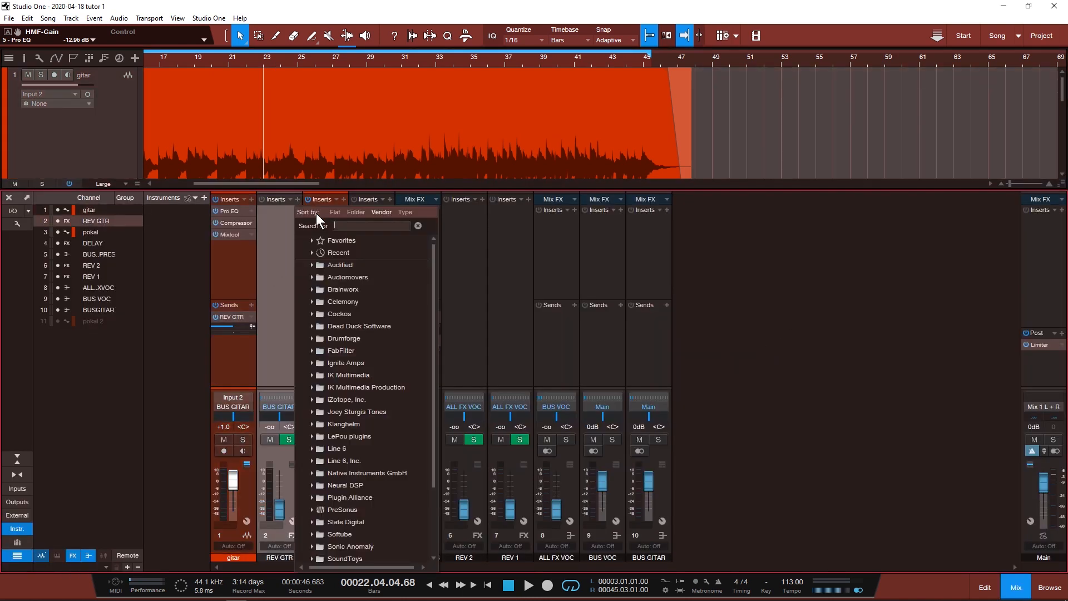
text(ROOM)
key(Down)
key(Return)
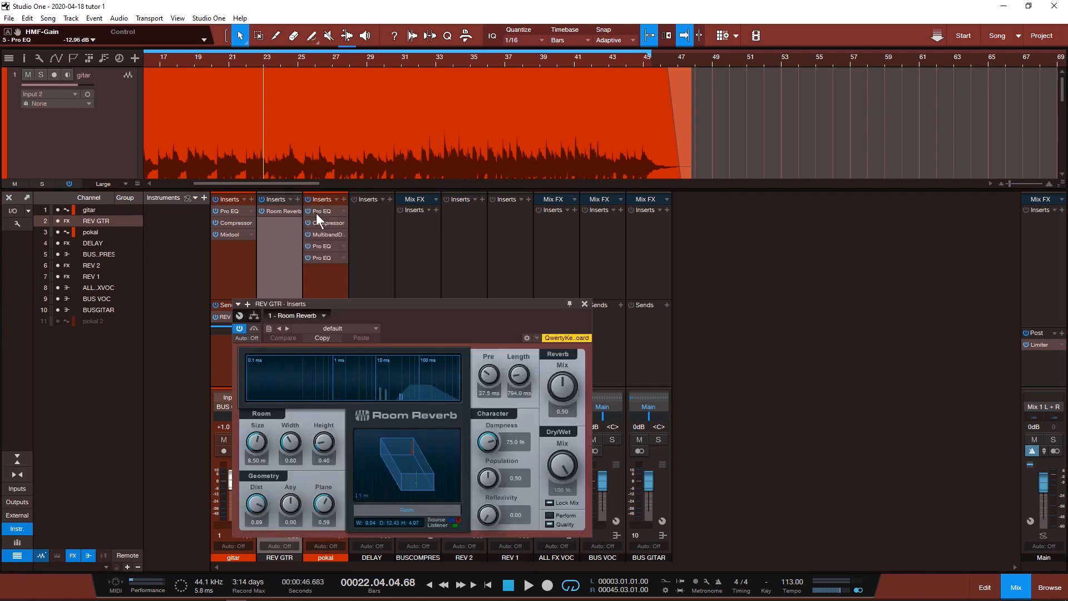
Step: Add a Pro EQ after the Room Reverb on the REV GTR channel and bypass it
click(297, 198)
text(EQ)
key(Return)
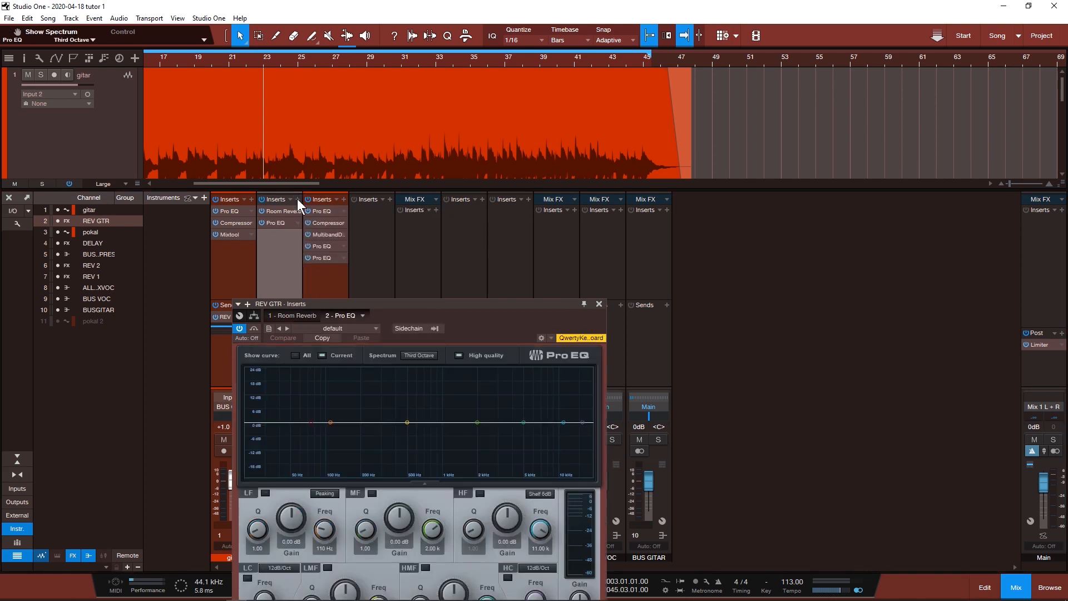
click(240, 329)
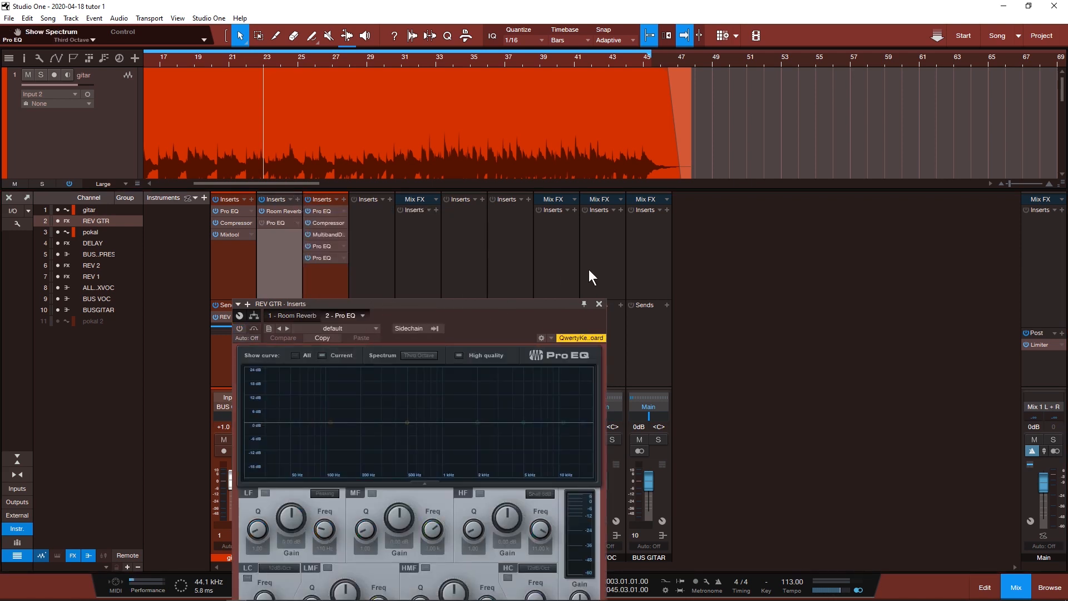
click(599, 303)
Step: Open the Room Reverb on REV GTR and set its early/late Reverb Mix to 1.00
click(282, 212)
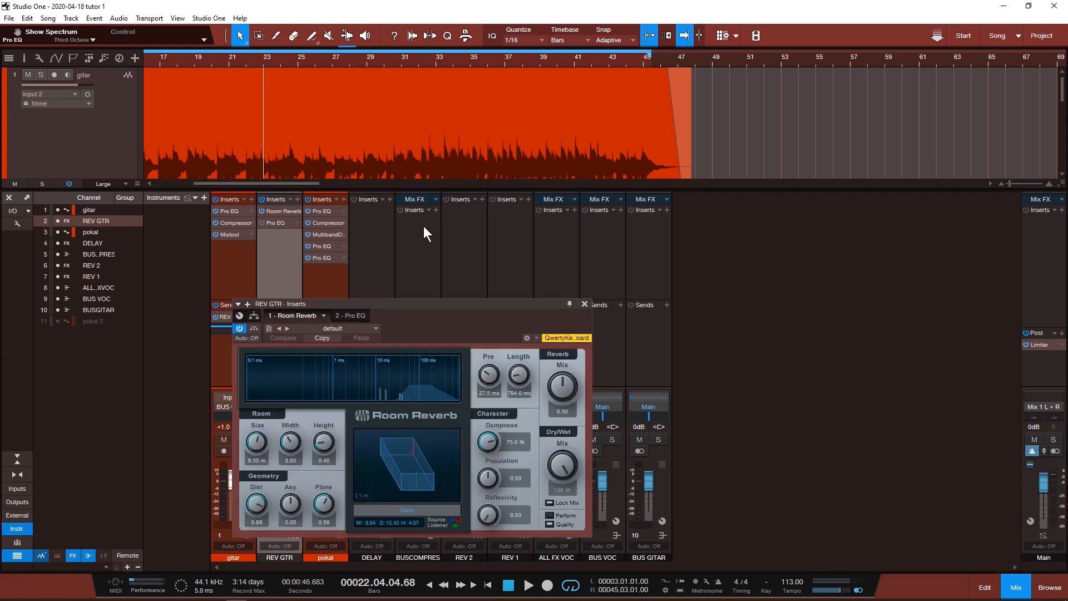
drag(536, 305, 632, 186)
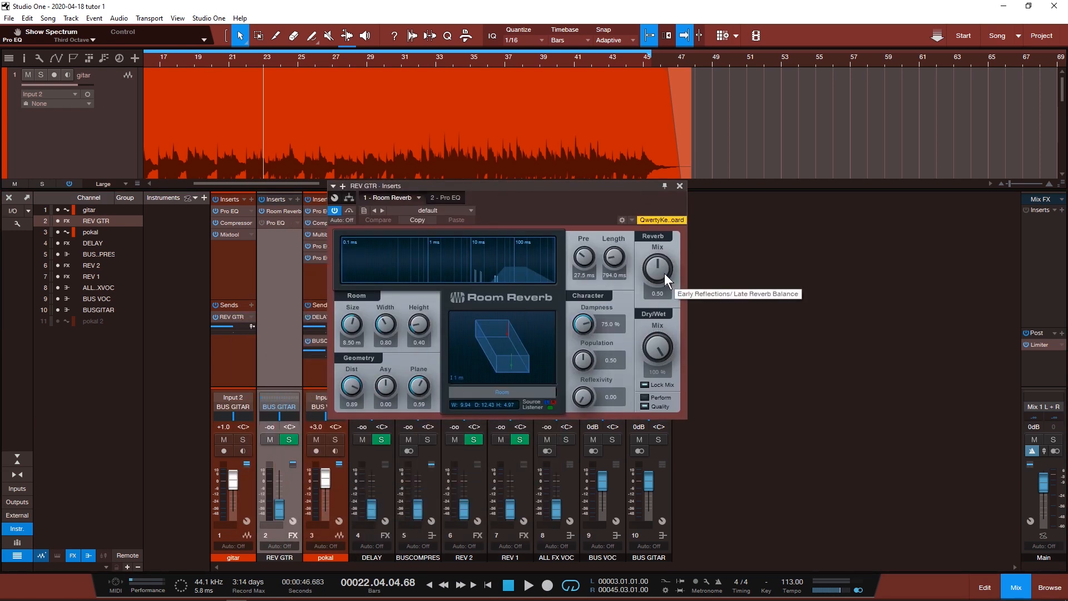
drag(666, 277, 667, 244)
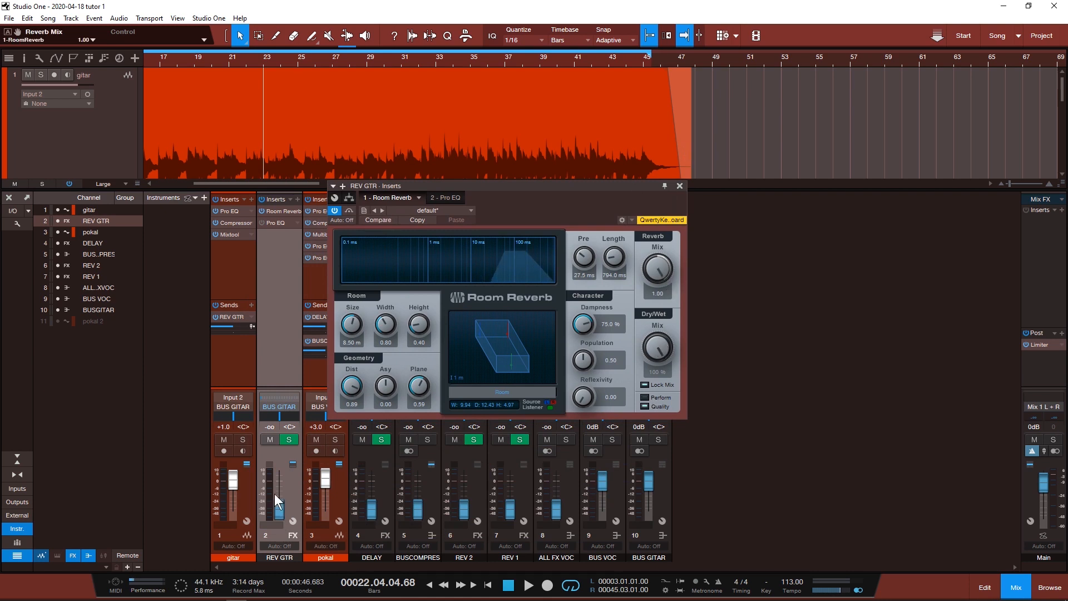
Step: Raise the REV GTR channel's level to +10.0 dB during playback and move the reverb window clear of the channel strips
key(space)
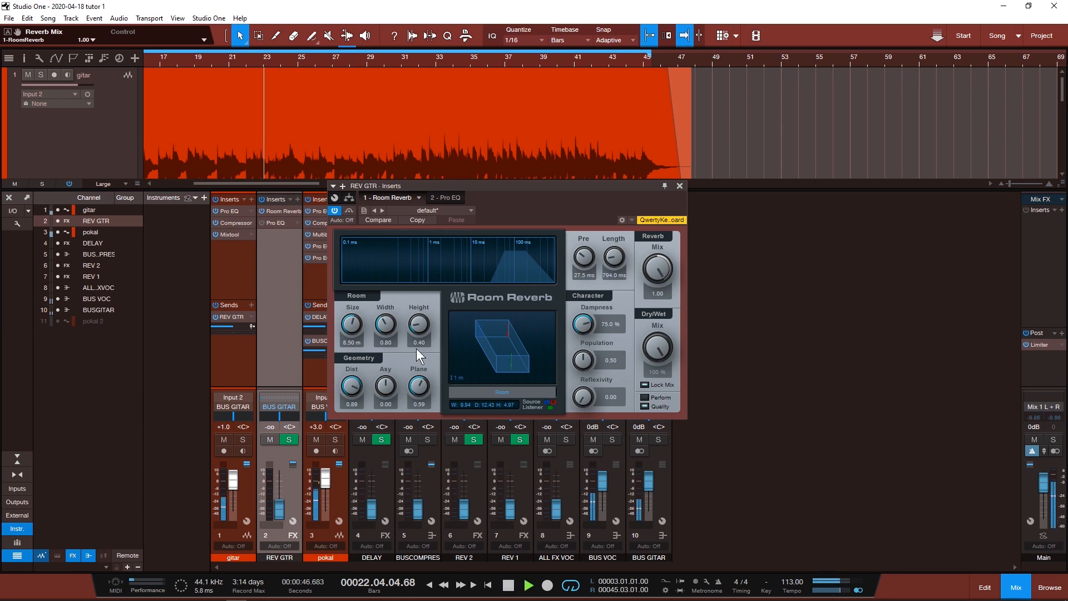
drag(279, 507, 279, 472)
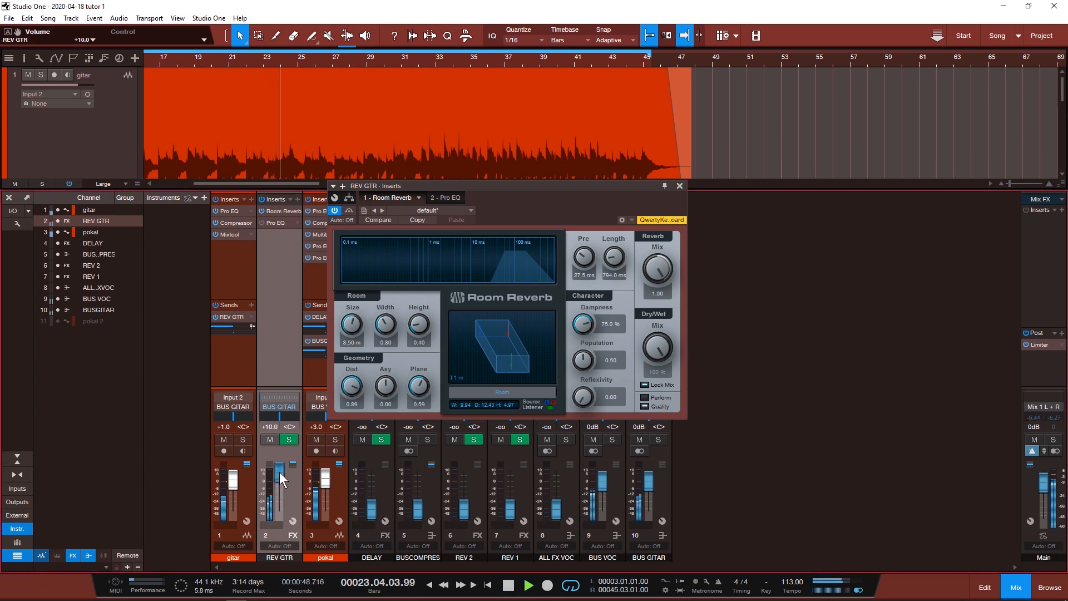
key(space)
drag(617, 188, 814, 98)
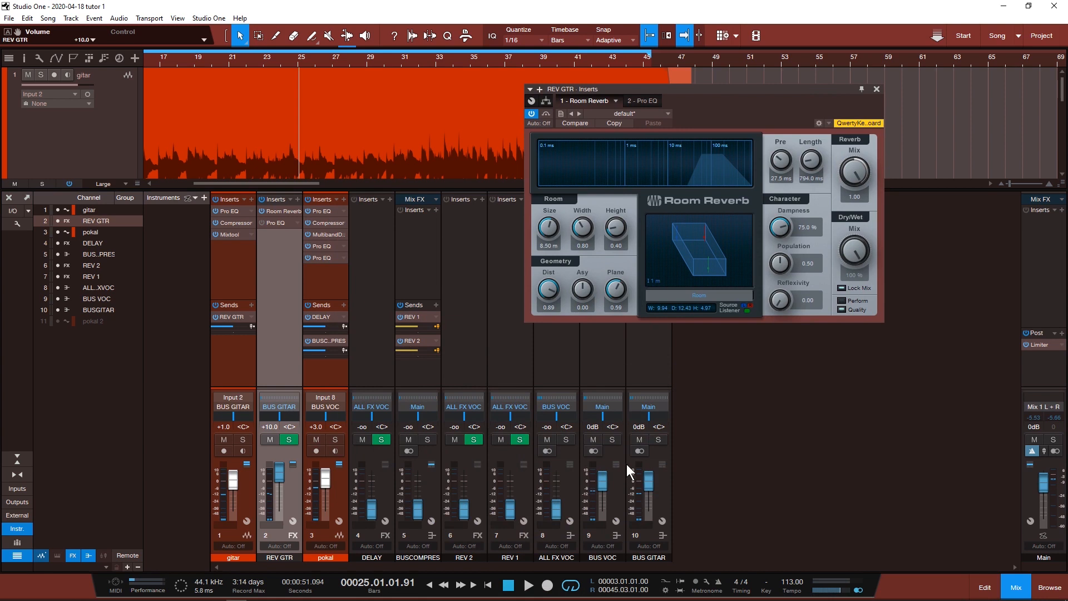
Step: Solo the BUS GITAR channel and set the Room Reverb's room height to 0.89
click(657, 438)
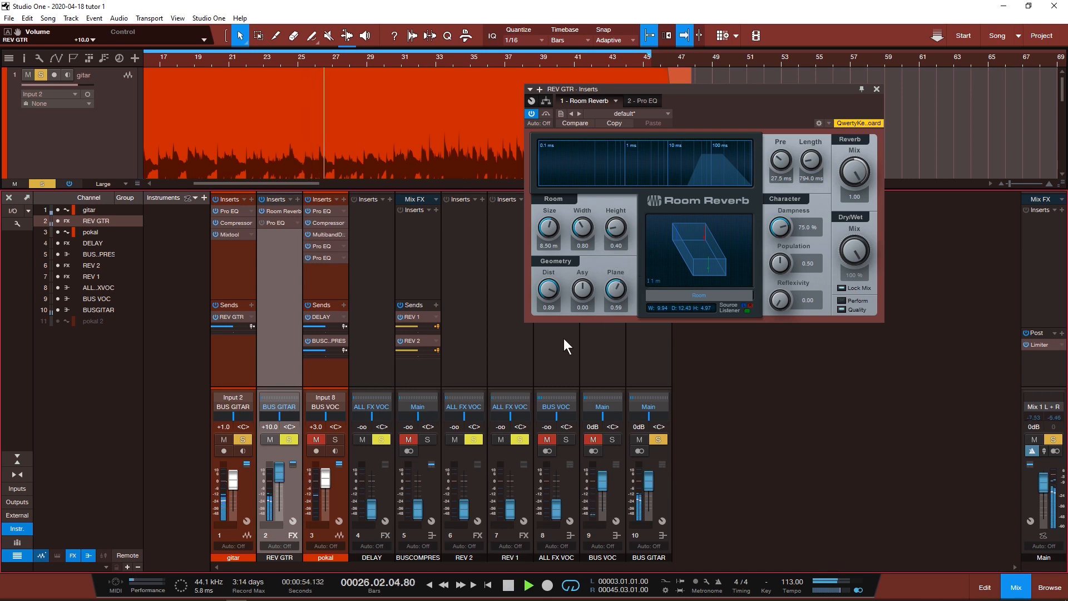
click(618, 245)
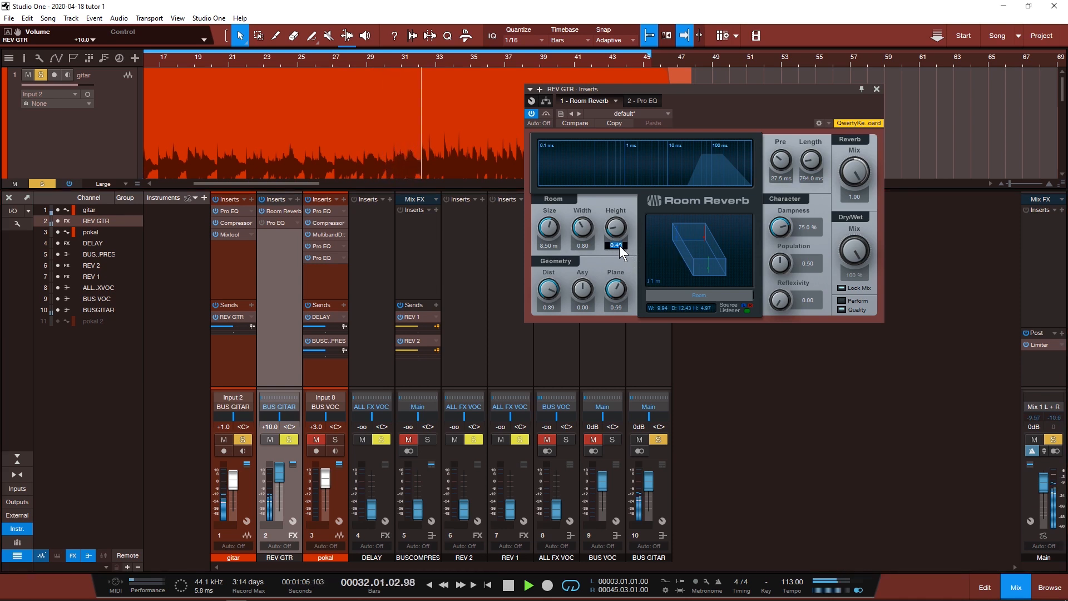
text(0.89)
key(Return)
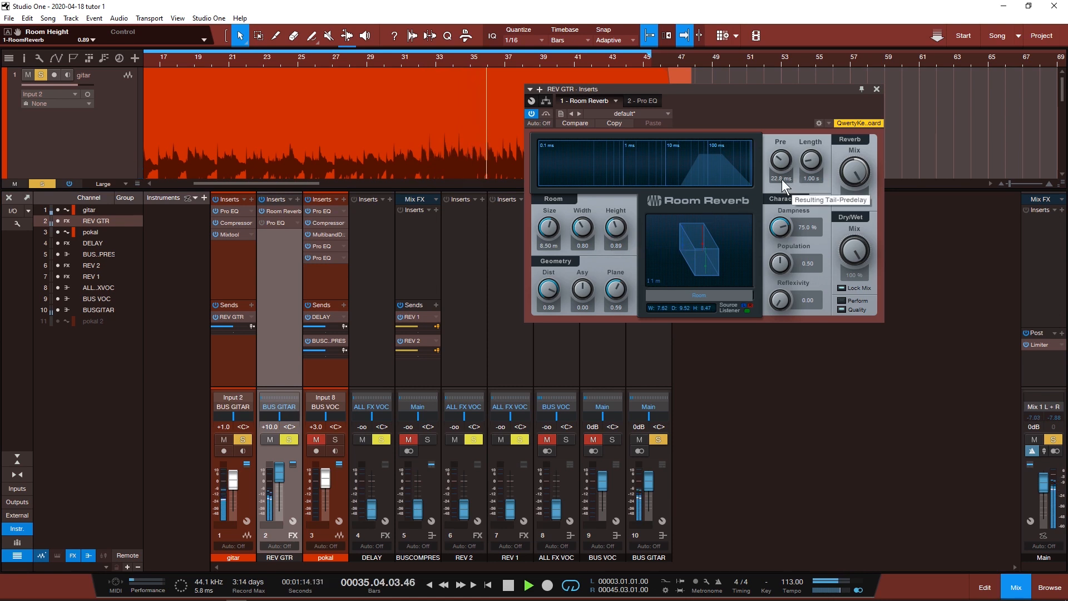
Step: Set the Room Reverb's pre-delay to 13.0 ms and length to 1.20 s, and replay the guitar from about bar 19
drag(782, 160, 782, 165)
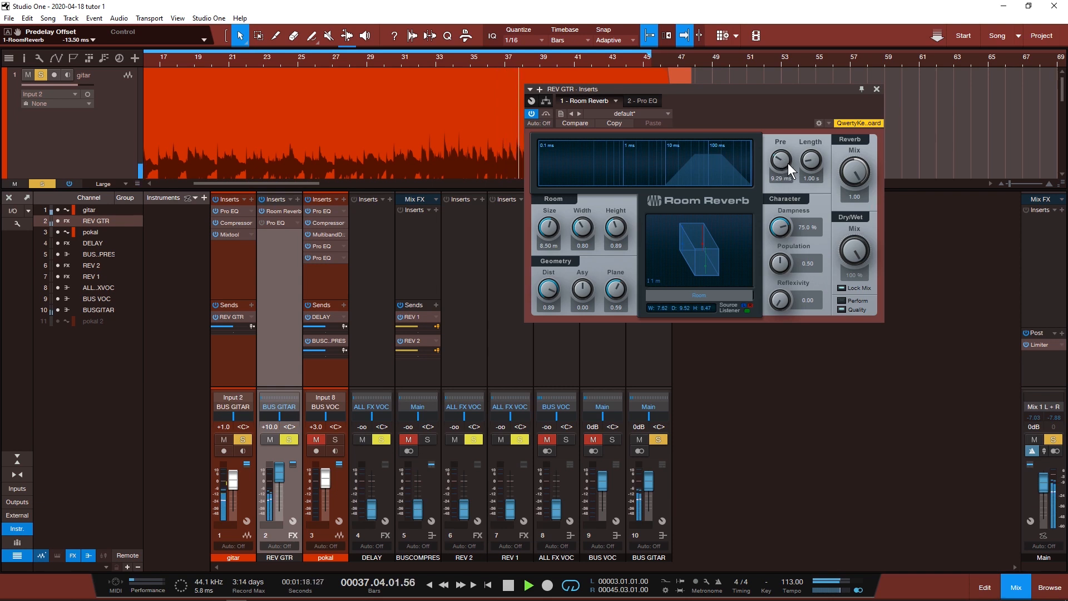
drag(785, 164, 786, 159)
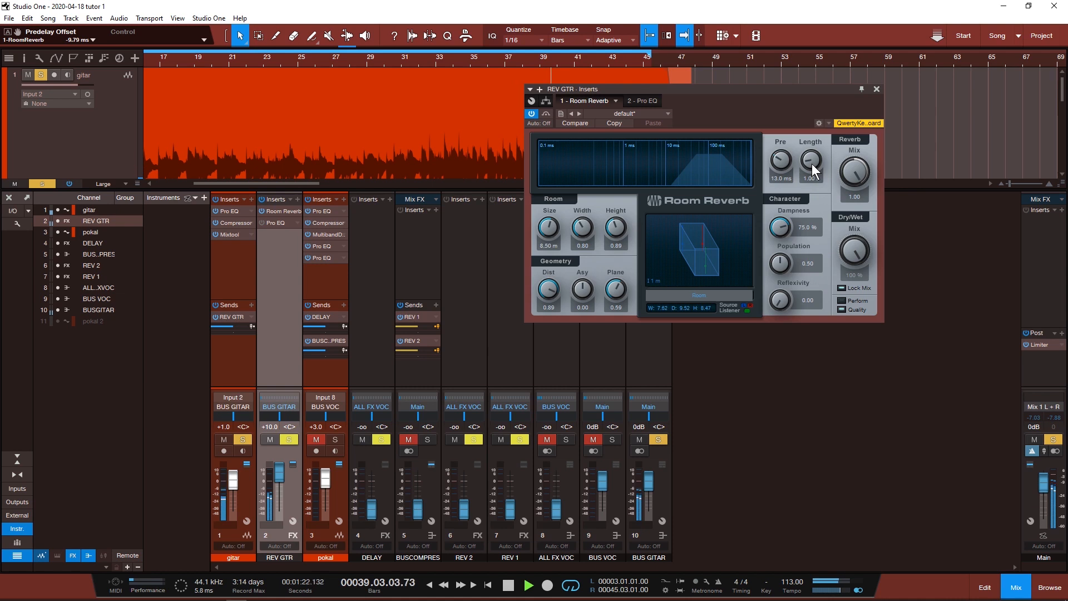
drag(812, 164, 811, 158)
key(space)
click(202, 62)
key(space)
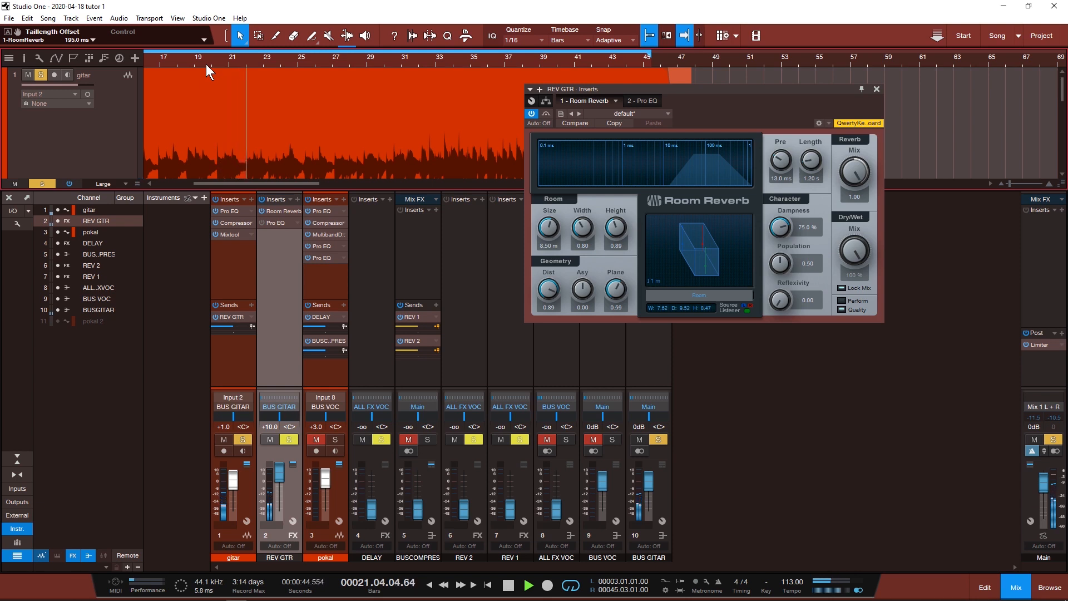
Step: Open REV GTR's Pro EQ, enable the low-cut filter and set its frequency to 351 Hz
click(278, 222)
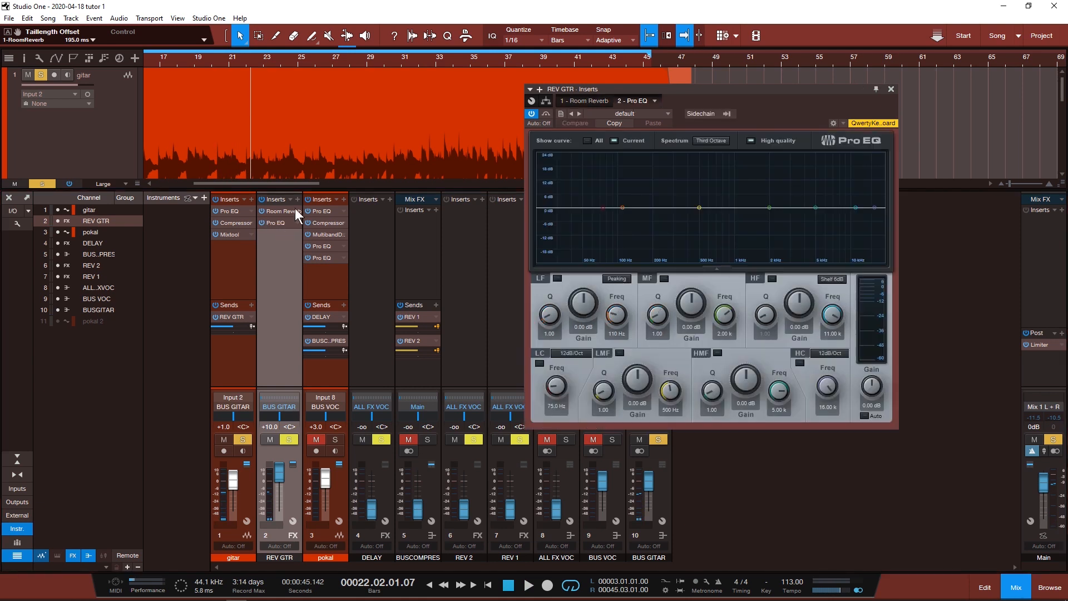
click(539, 363)
key(space)
drag(559, 401, 557, 385)
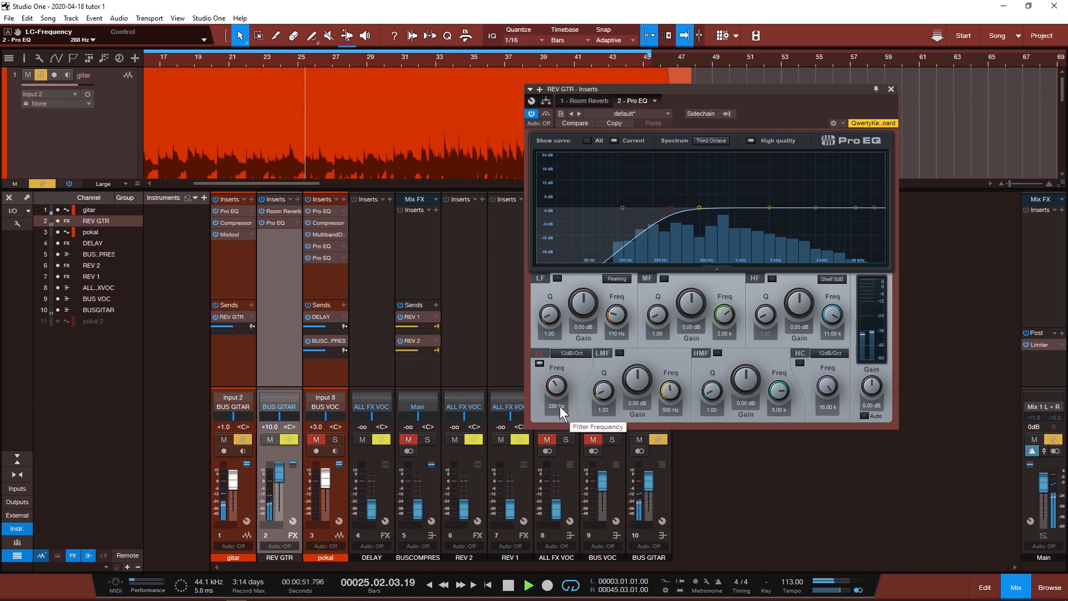
drag(558, 389, 561, 381)
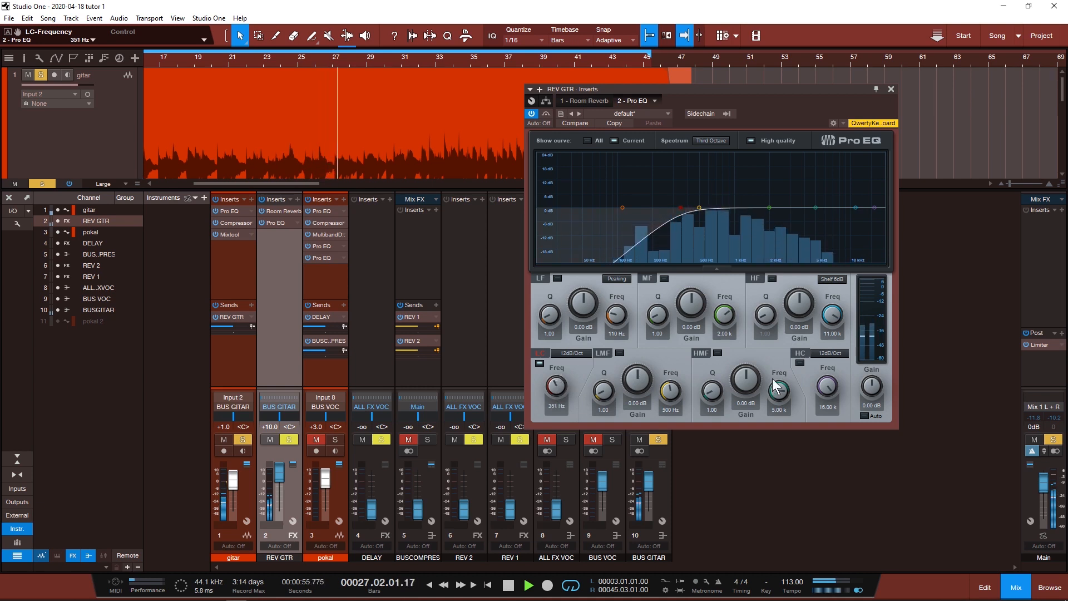
Step: Enable the high-cut filter in the Pro EQ and set its frequency to 5.48 kHz
click(800, 363)
drag(827, 385, 780, 404)
key(space)
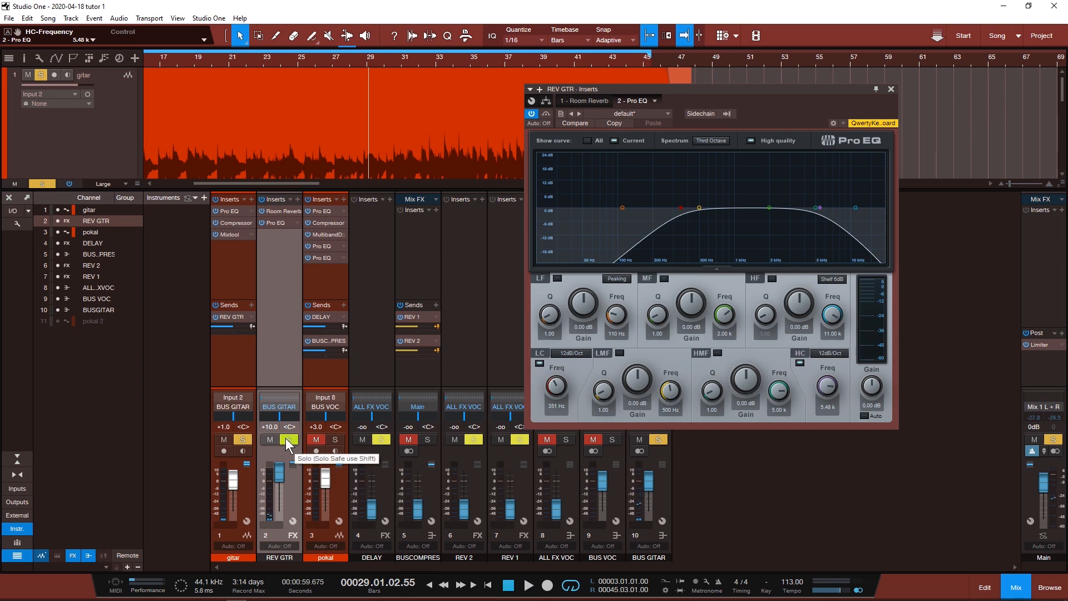
Step: Play the soloed guitar and bypass REV GTR's Pro EQ to compare the sound without it
key(space)
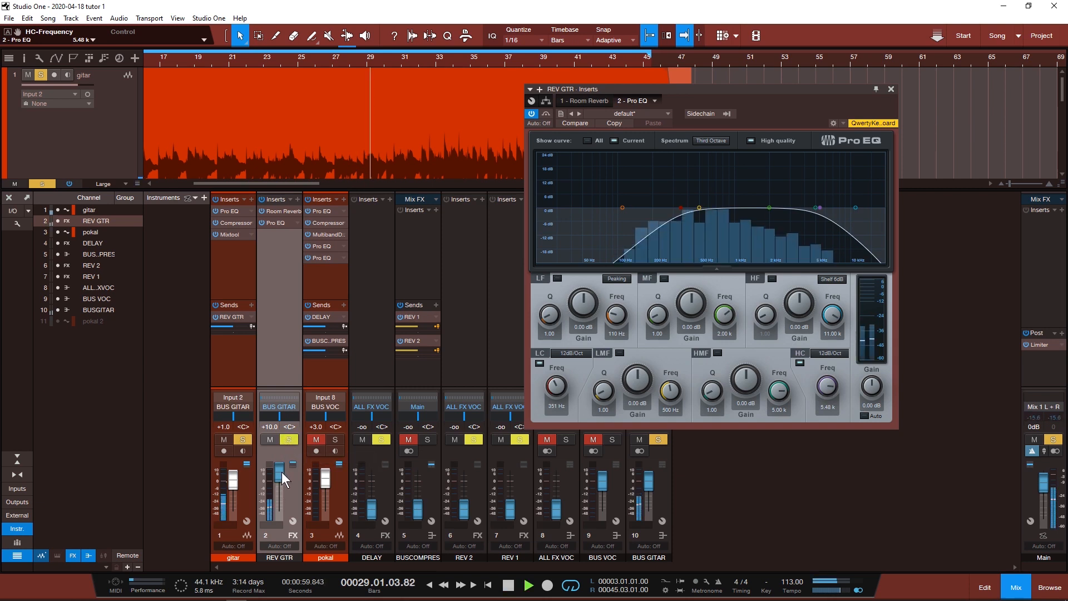
click(533, 115)
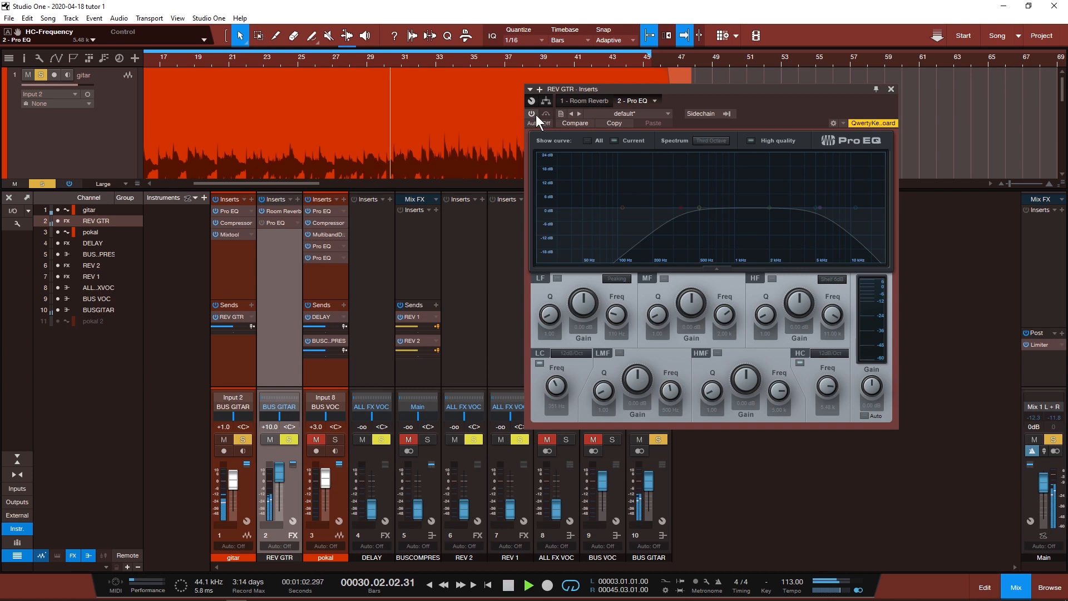
key(space)
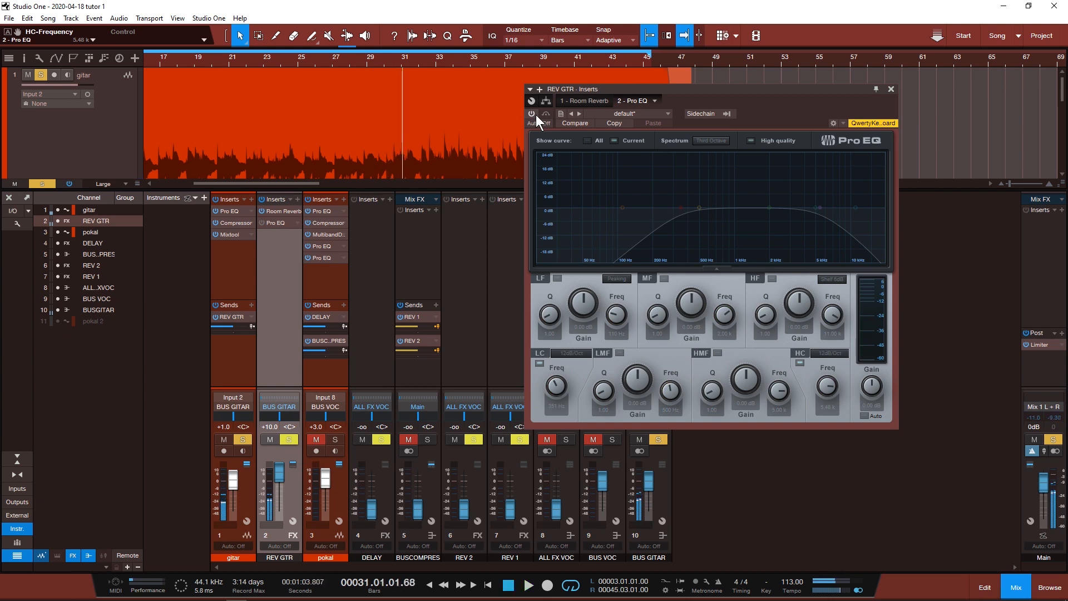
Step: Lower the REV GTR channel's level to -10.2 dB, audition it and close the Pro EQ window
mouse_move(278, 472)
mouse_down()
mouse_move(279, 504)
mouse_move(277, 451)
mouse_up()
key(space)
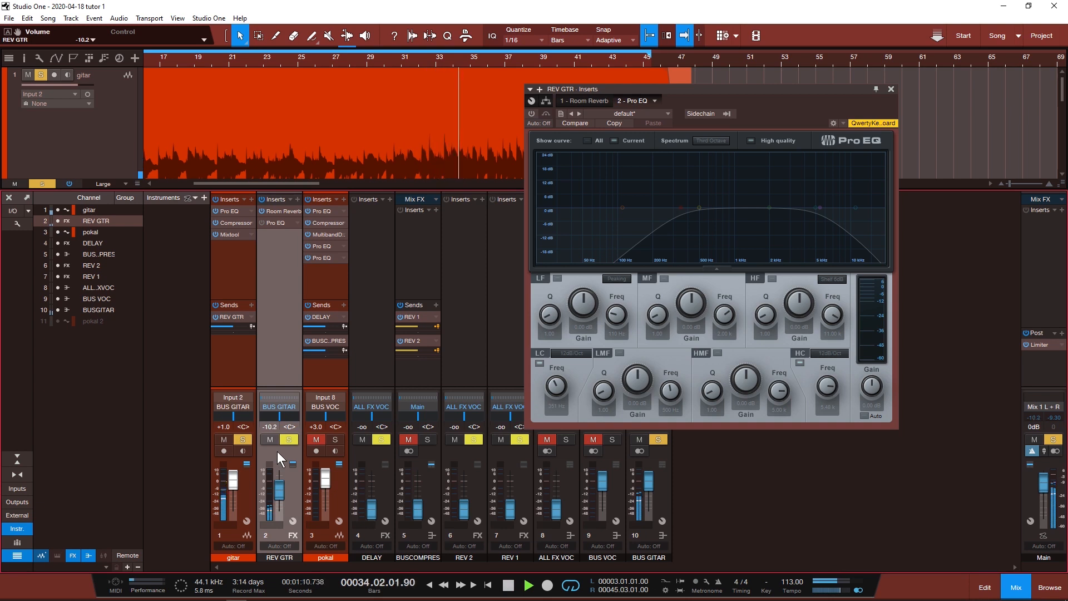
click(458, 323)
key(space)
click(963, 89)
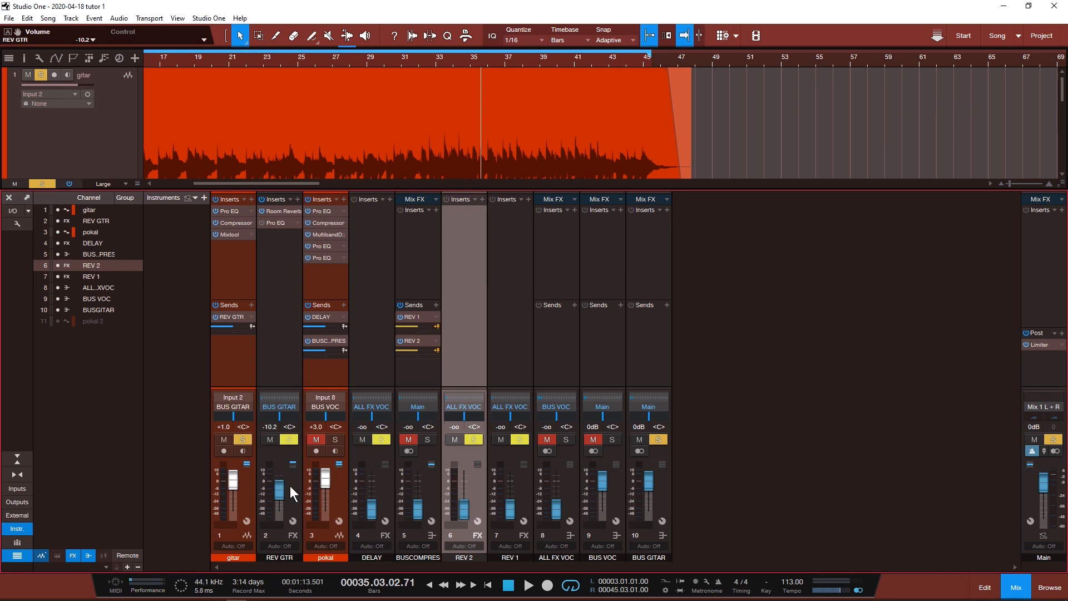
Step: Raise the REV GTR channel's level during playback and set it to -0.8 dB
key(space)
drag(282, 488, 289, 397)
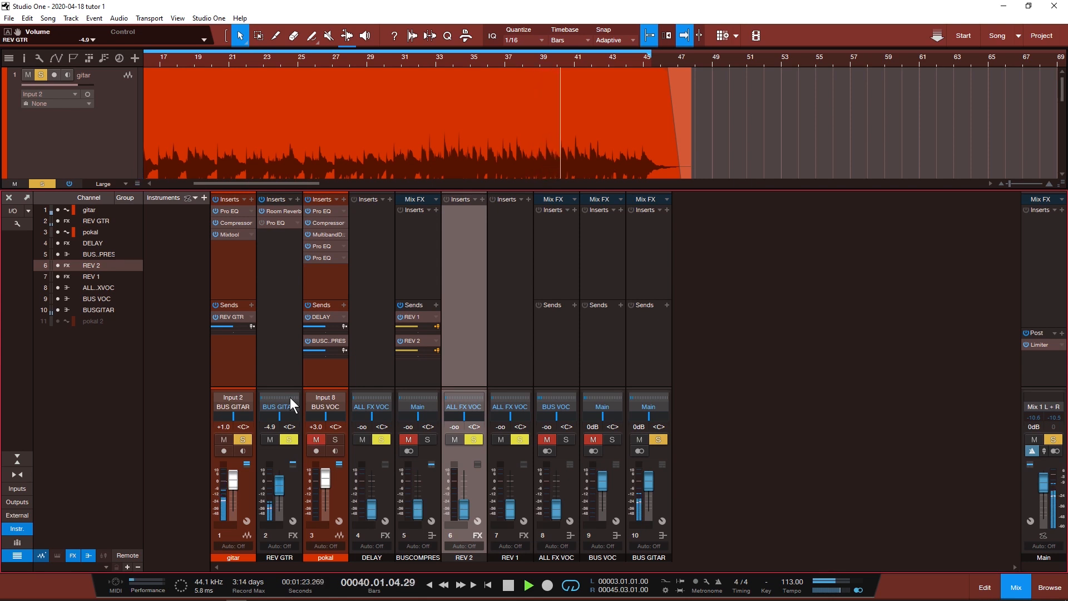
drag(282, 485, 272, 428)
click(271, 427)
text(-.8)
key(Return)
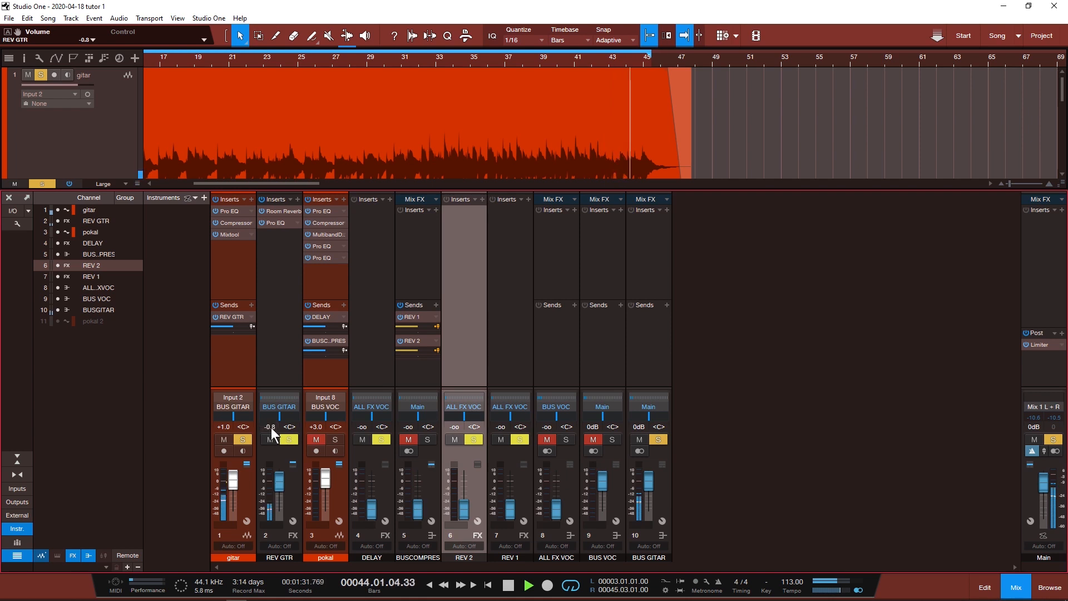
Step: Unsolo BUS GITAR to audition the full mix, and select the DELAY channel
click(659, 439)
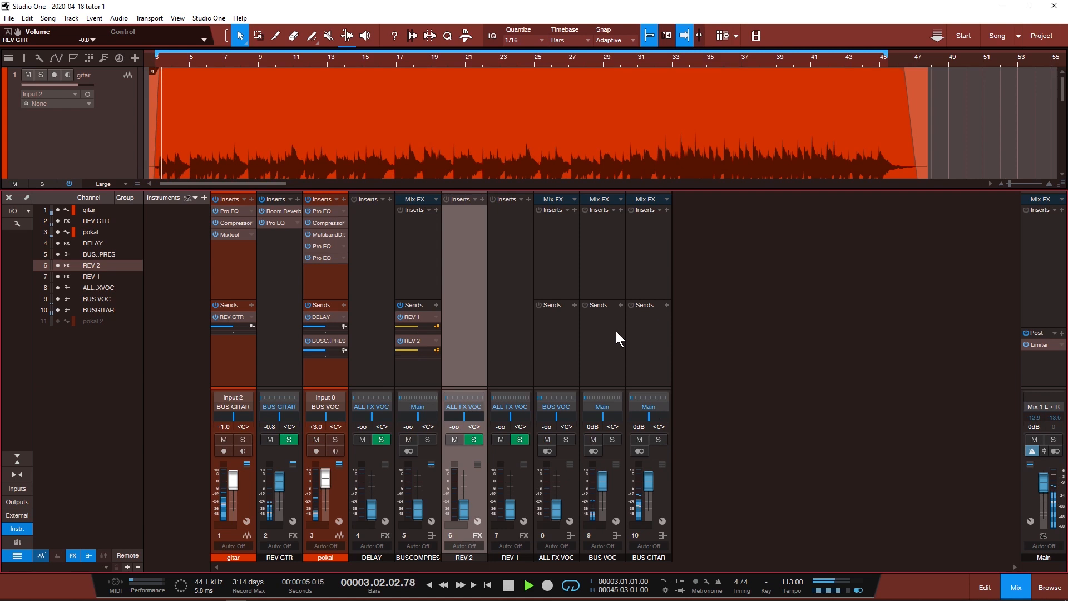
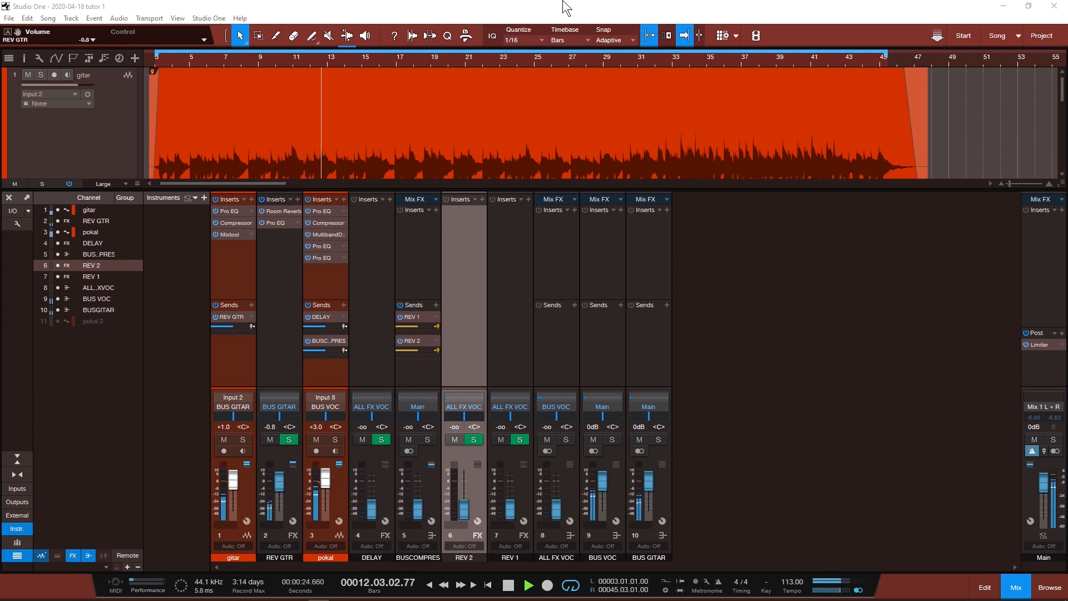
key(space)
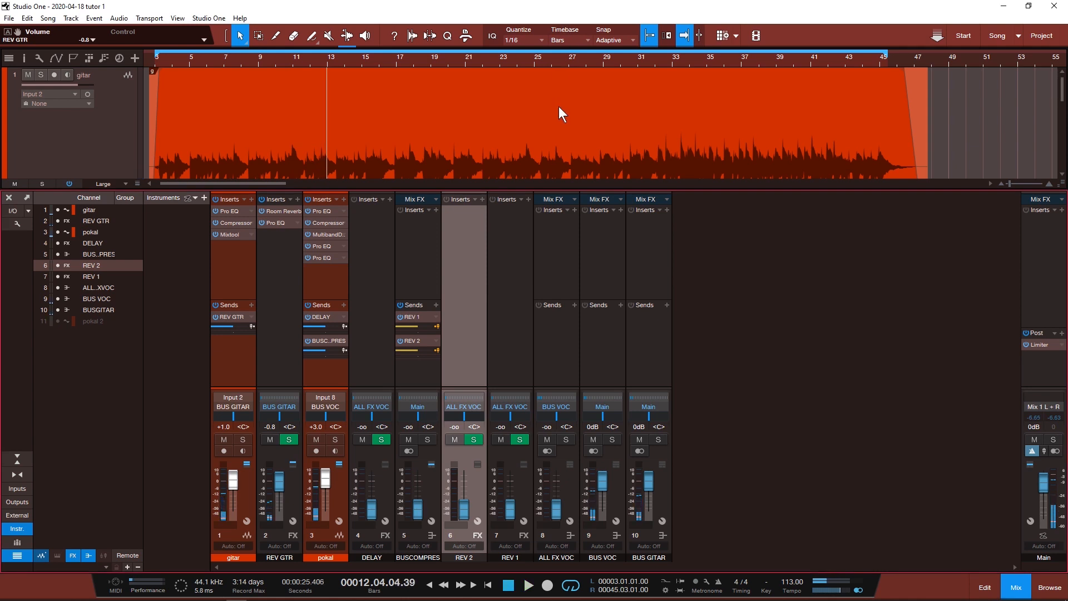
click(386, 229)
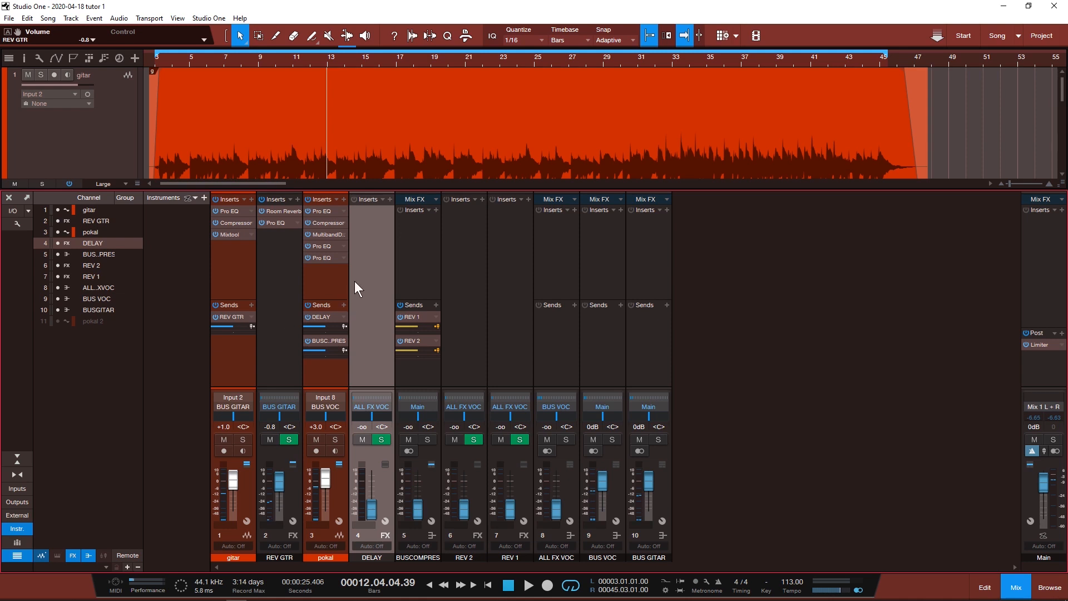
Step: Insert Analog Delay on the DELAY channel and turn off its delay time tempo sync
click(390, 199)
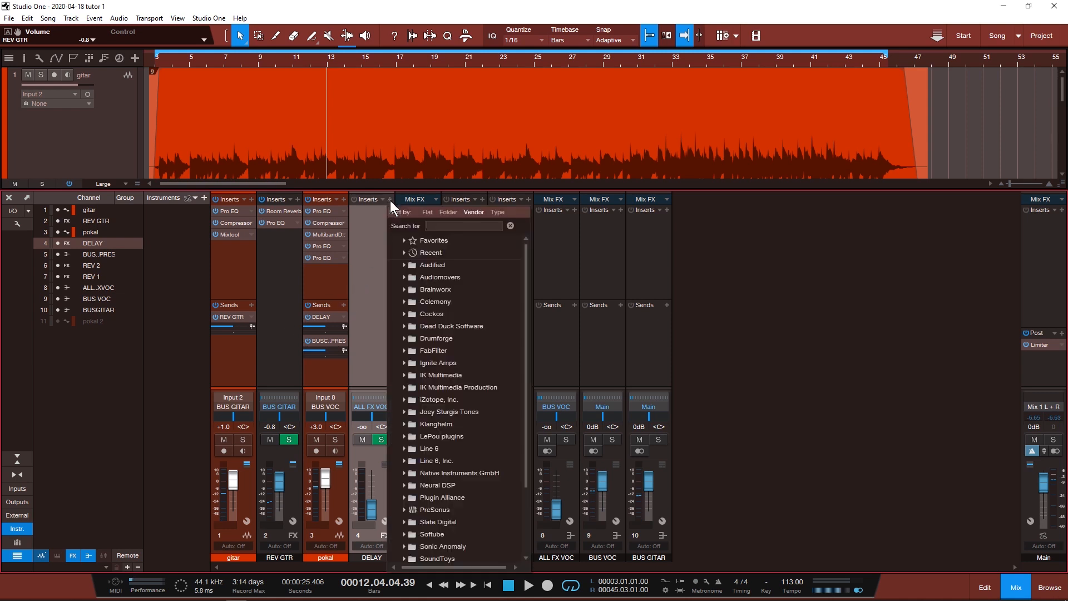
text(ANALOG)
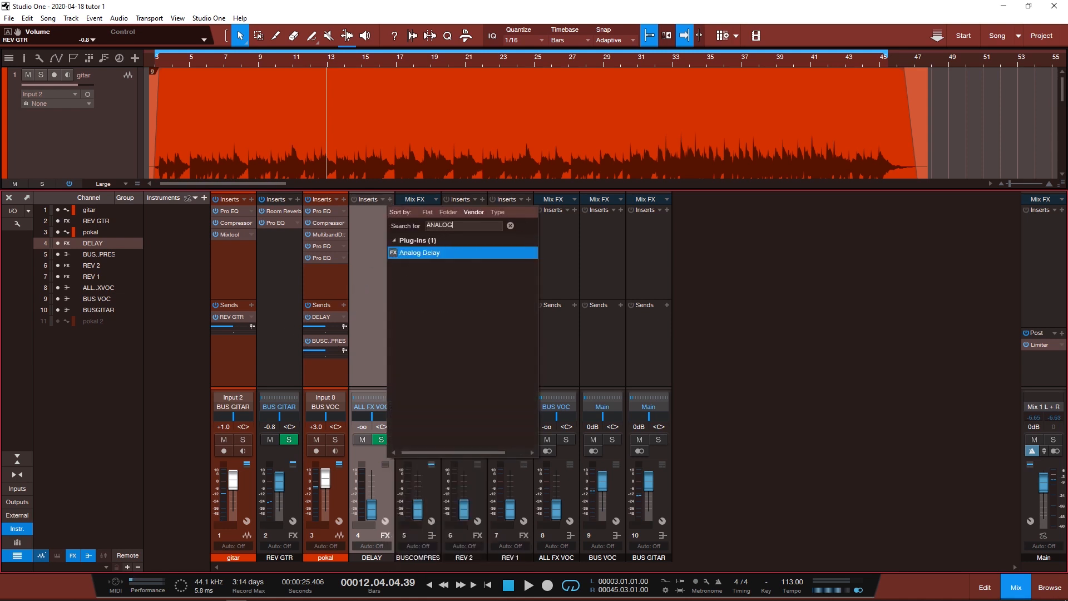
key(Return)
drag(681, 88, 426, 124)
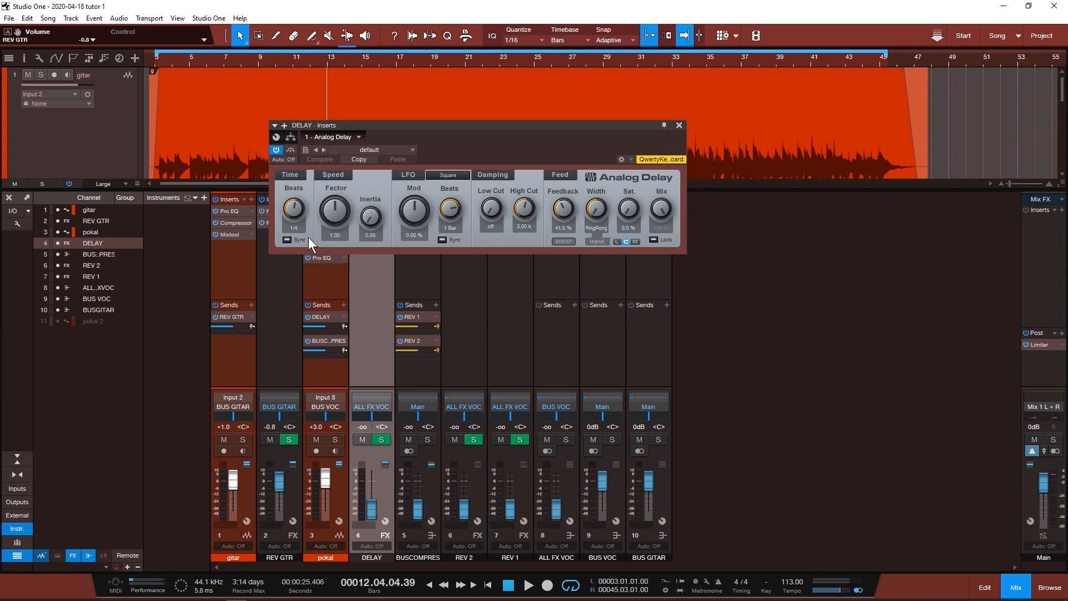
click(286, 241)
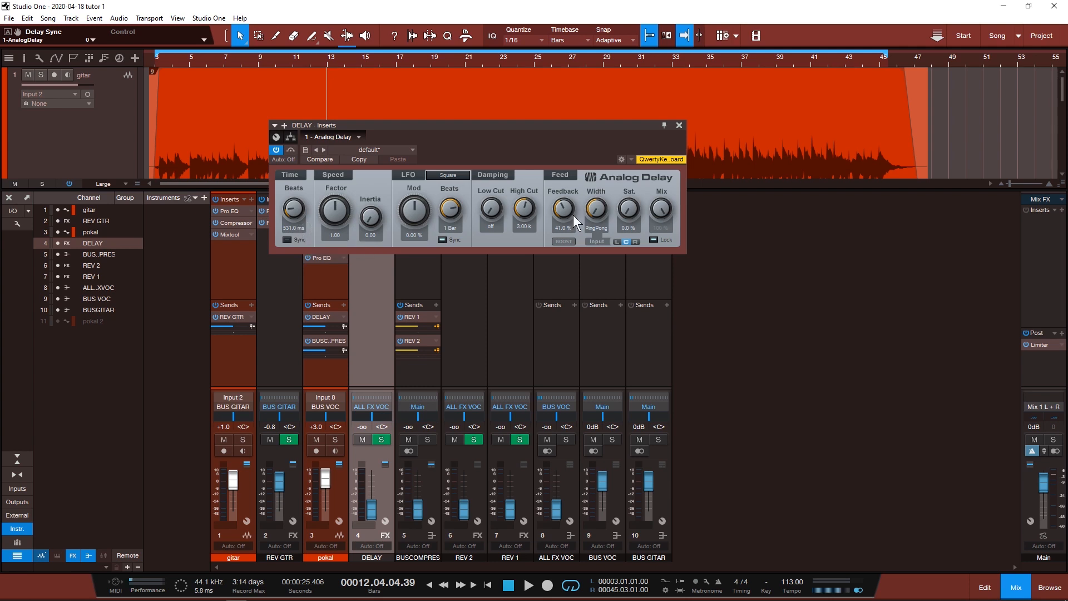
Step: During playback, raise the DELAY channel's level to -0.6 dB and set ALL FX VOC to 0 dB
key(space)
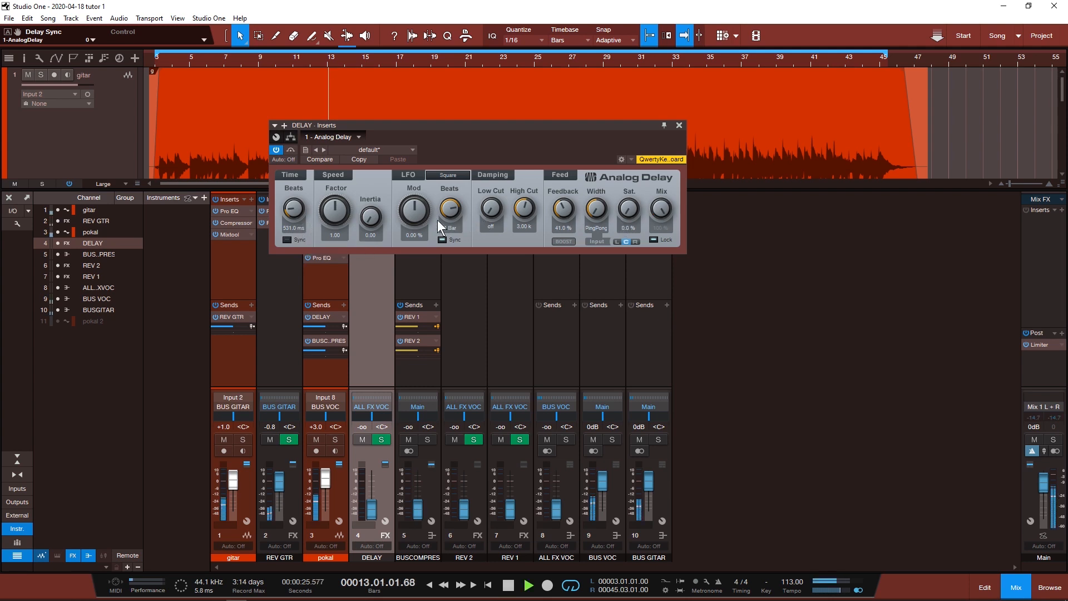
drag(376, 514, 379, 488)
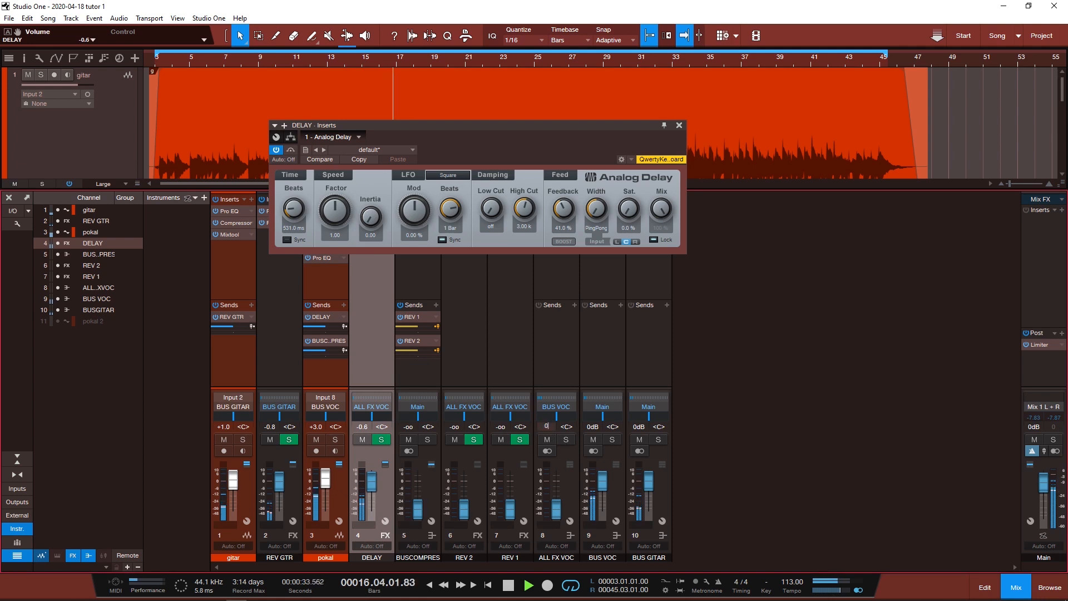
alt+click(545, 428)
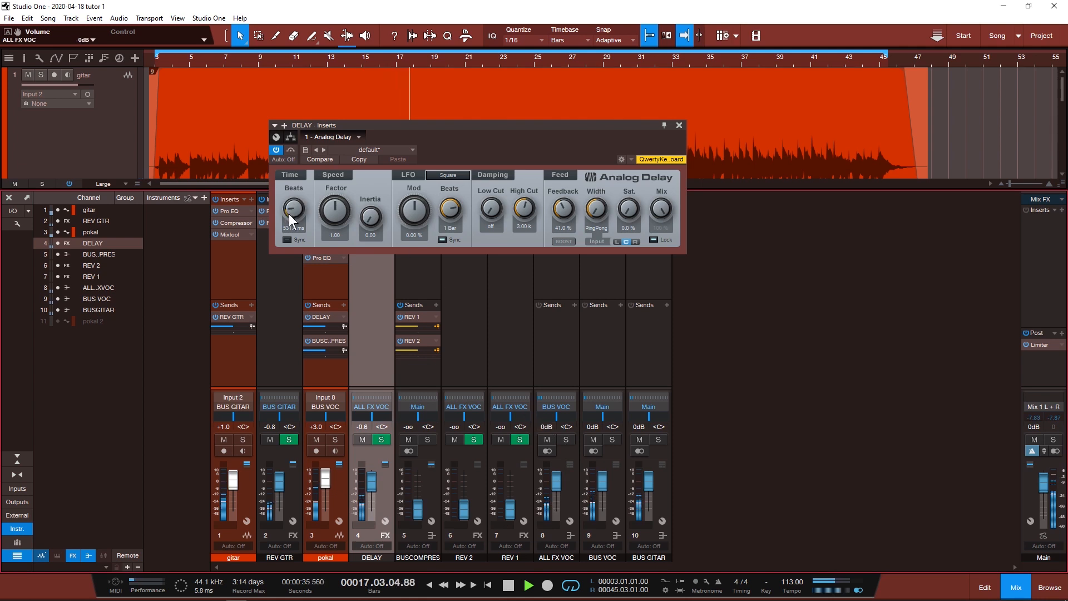
Step: Set the Analog Delay's time to 820 ms and lower its feedback to 13% while auditioning the mix
drag(292, 214, 291, 202)
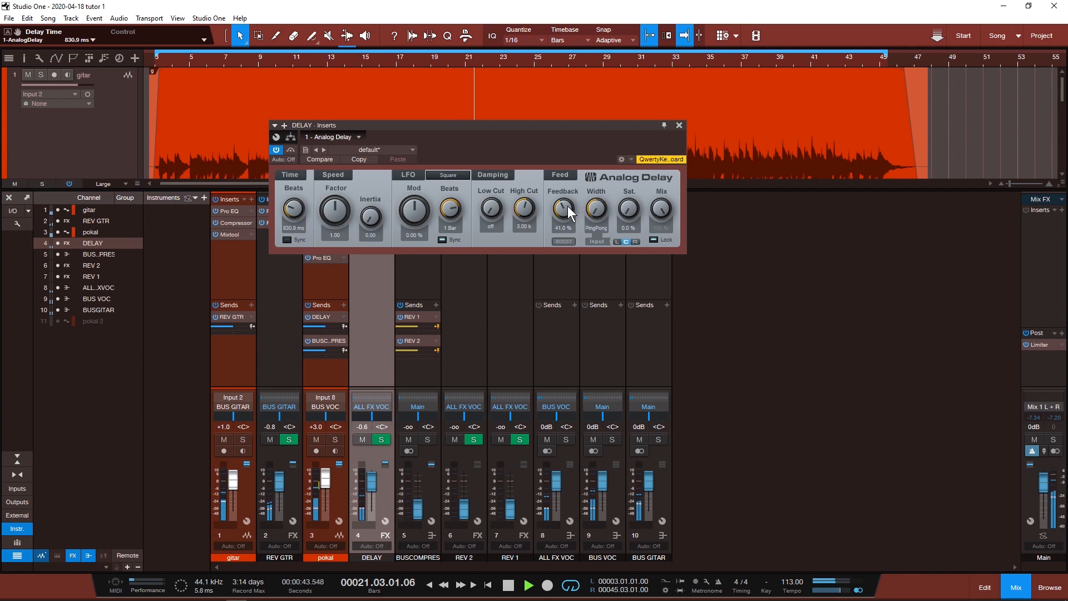
click(296, 229)
text(820)
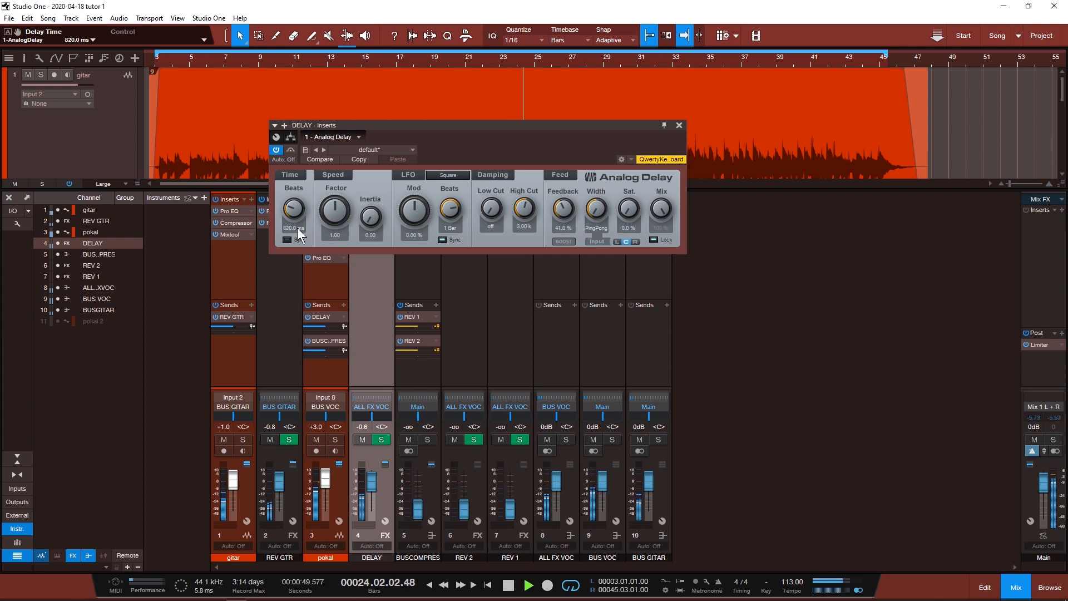
key(space)
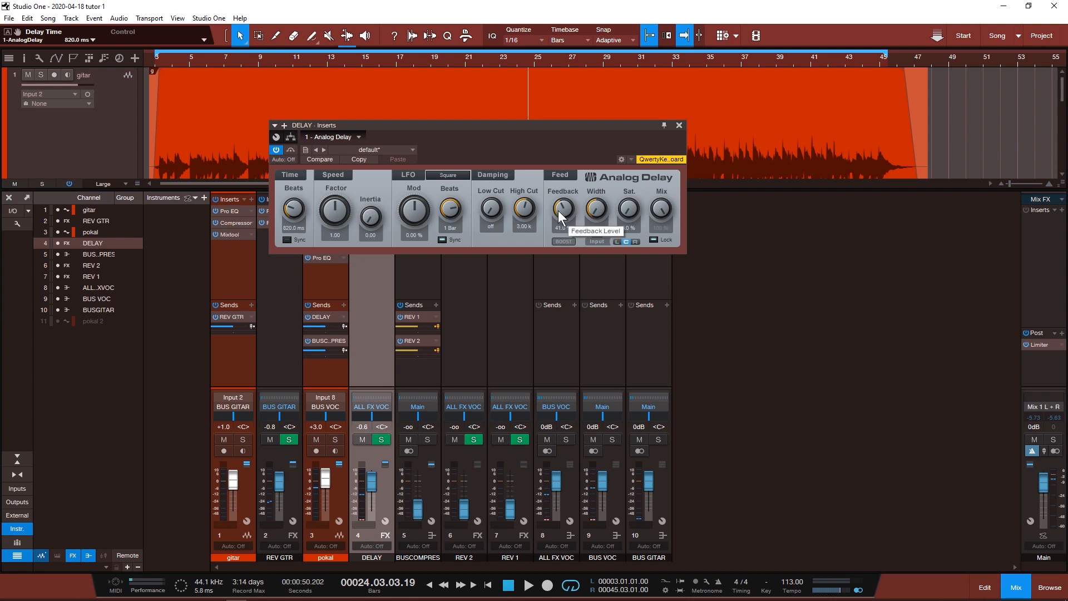
key(space)
drag(558, 210, 576, 249)
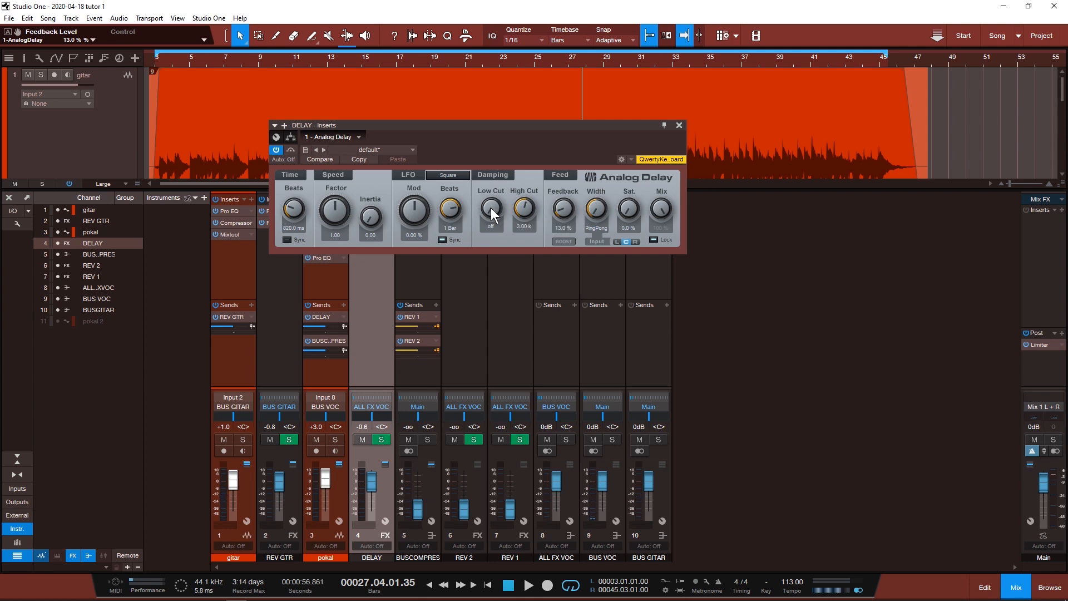
Step: Set the Analog Delay's low cut to 650 Hz while the song plays
drag(495, 214, 502, 184)
key(space)
click(492, 228)
text(650 Hz)
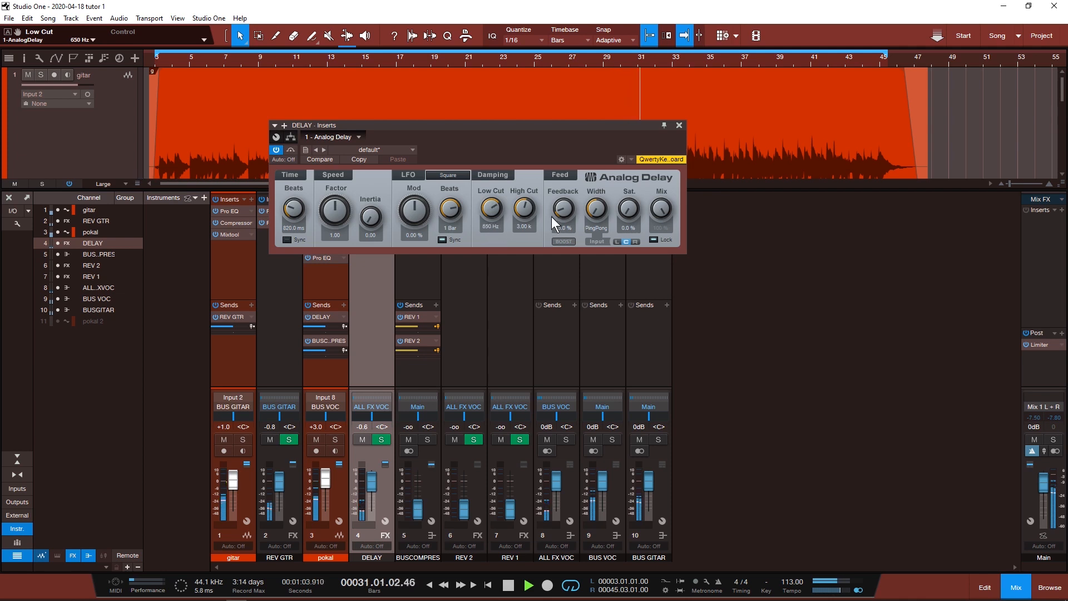
Step: Set the Analog Delay's high cut to 4.5 kHz, stop playback and close the plug-in window
drag(522, 210, 526, 196)
click(525, 226)
text(4.5)
key(Return)
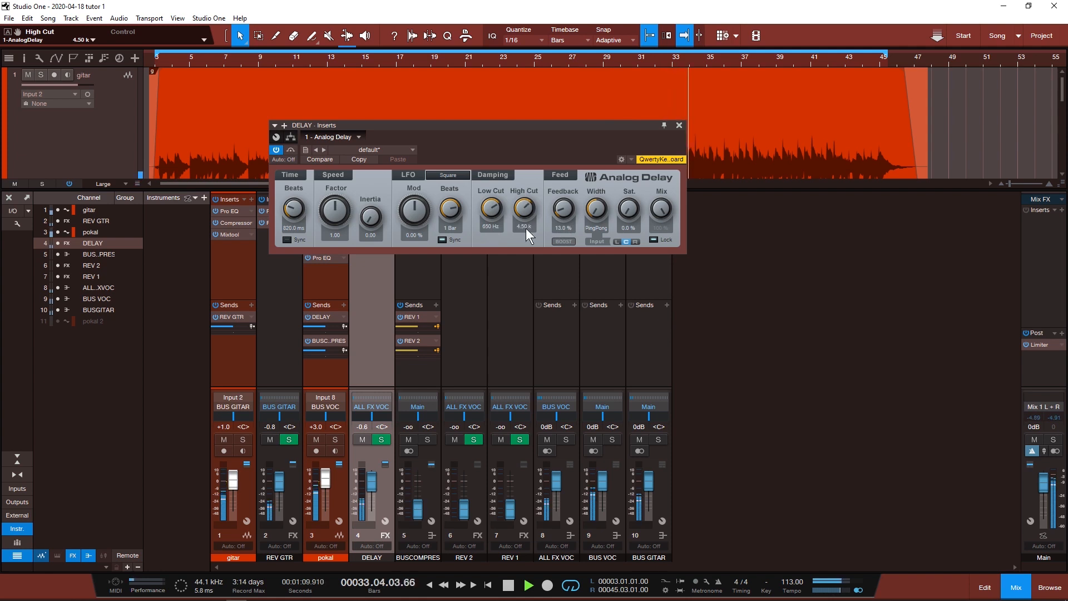
key(space)
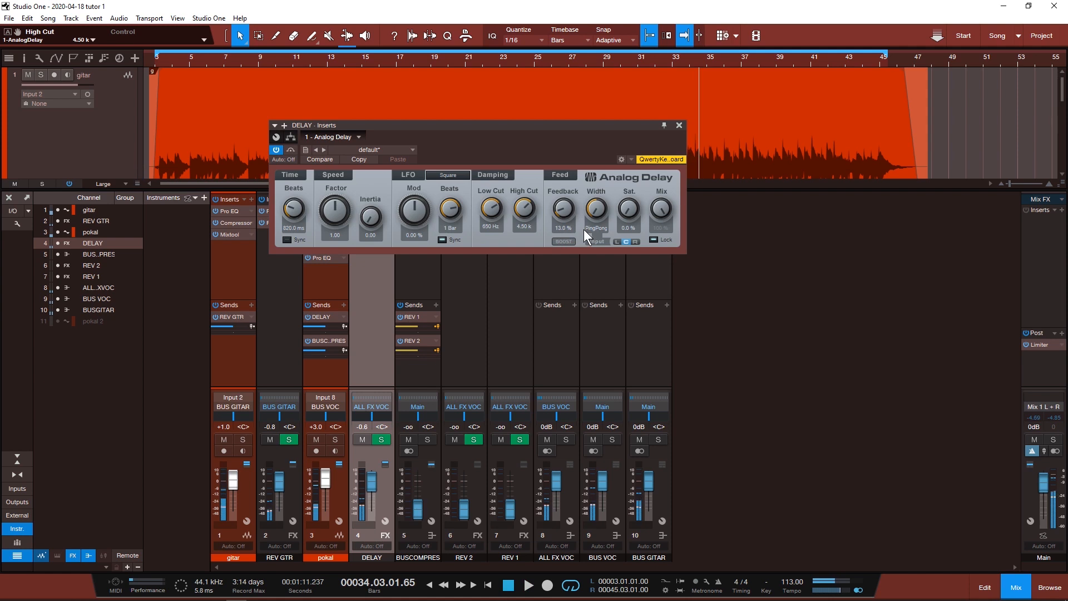
click(679, 126)
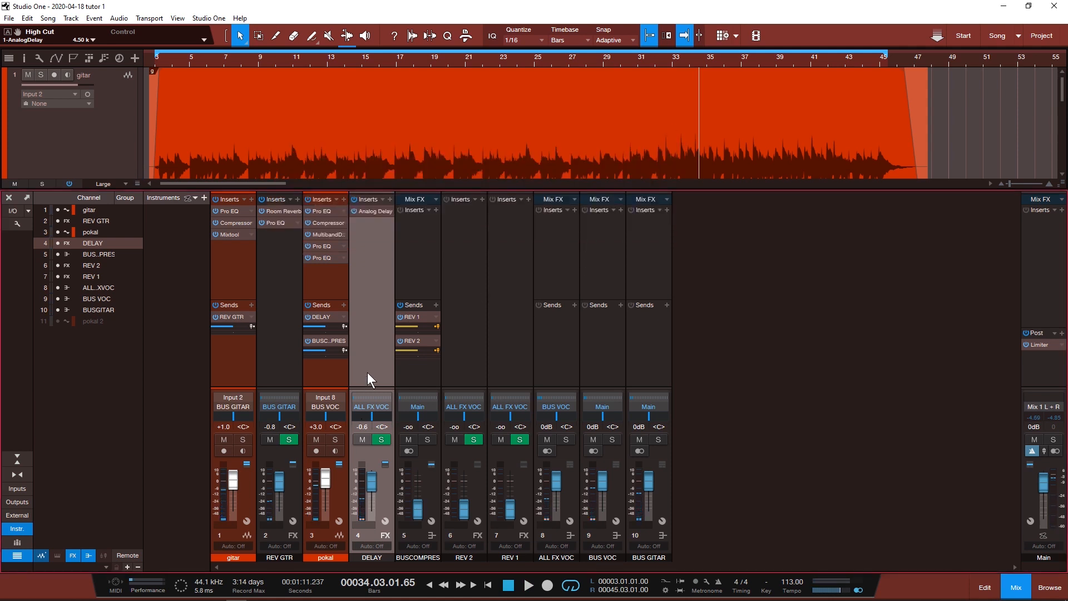
Step: Replay the song from around bar 13 and lower the DELAY channel's level to -13.7 dB
key(space)
click(340, 62)
drag(370, 481, 371, 485)
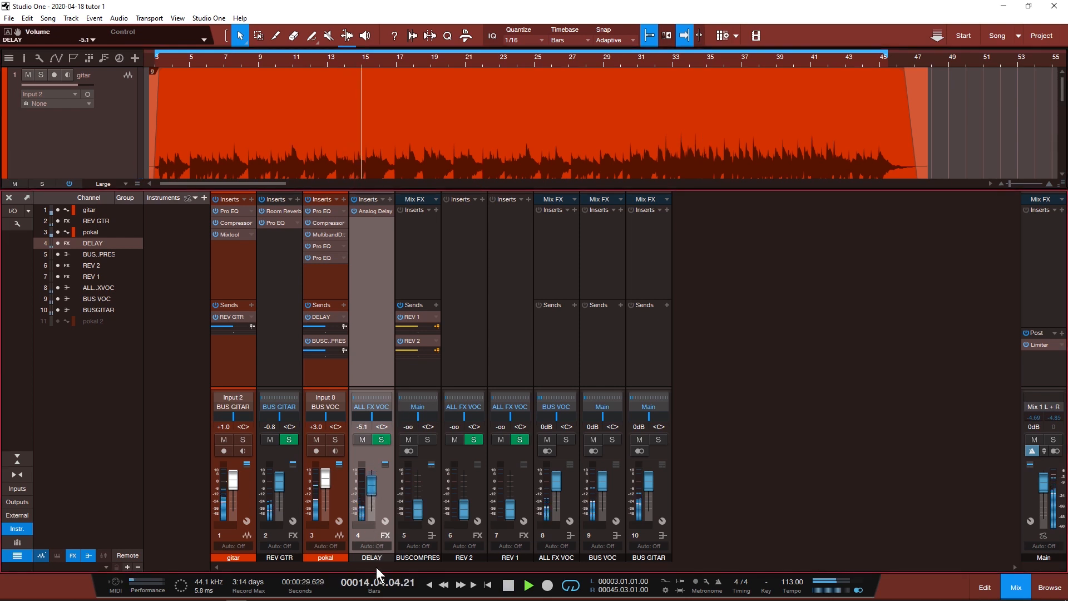
drag(373, 492, 373, 500)
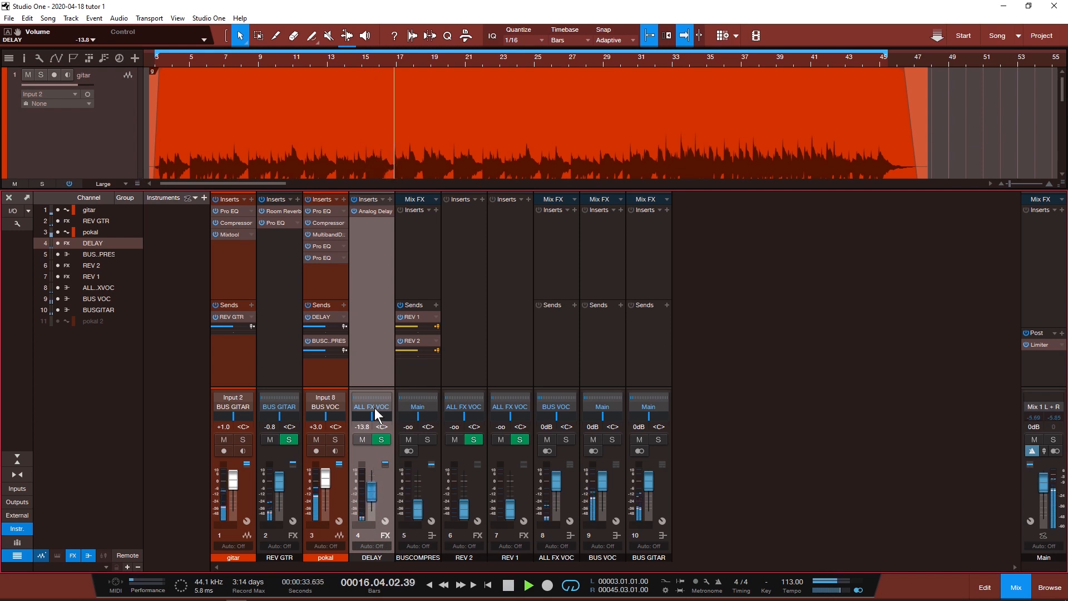
drag(376, 454, 374, 487)
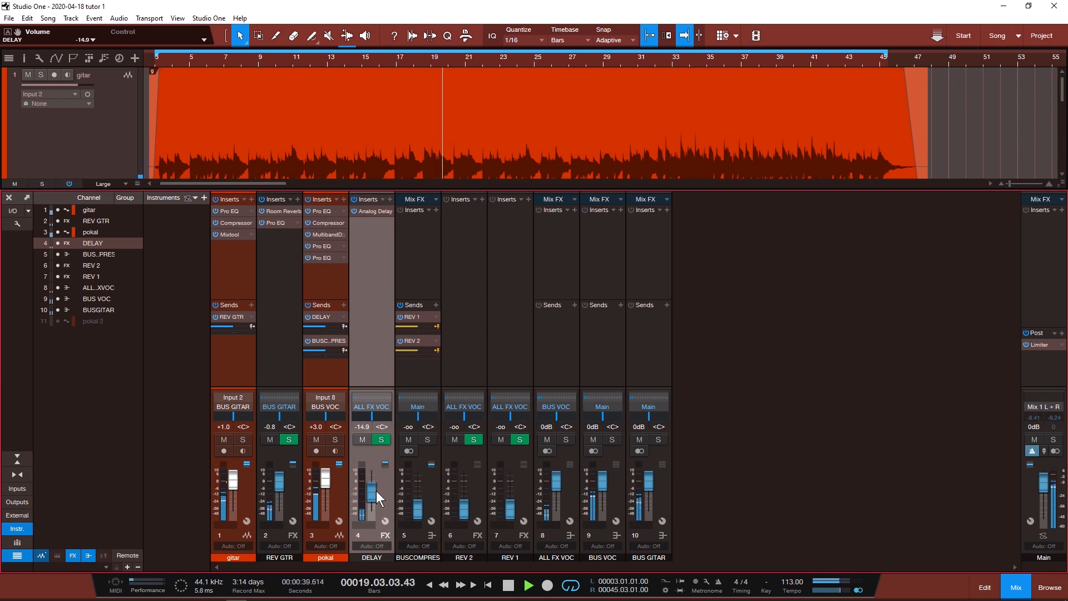
mouse_move(372, 495)
mouse_down()
mouse_move(373, 506)
mouse_move(373, 495)
mouse_up()
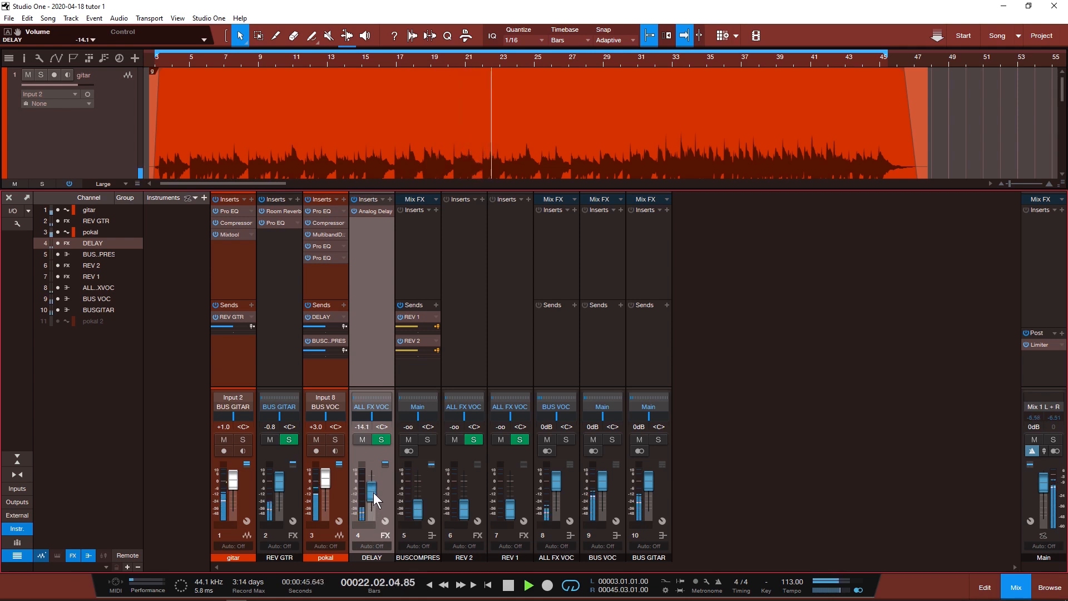
drag(373, 492, 373, 490)
key(space)
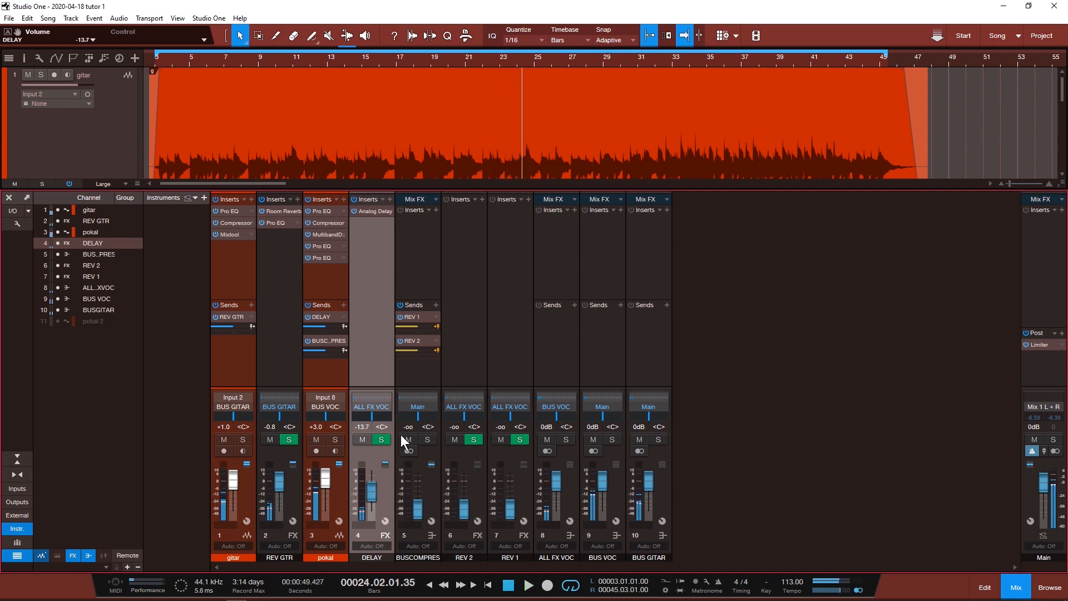
Step: Insert X-Trem after the Analog Delay on the DELAY channel and turn off its tempo sync
click(389, 199)
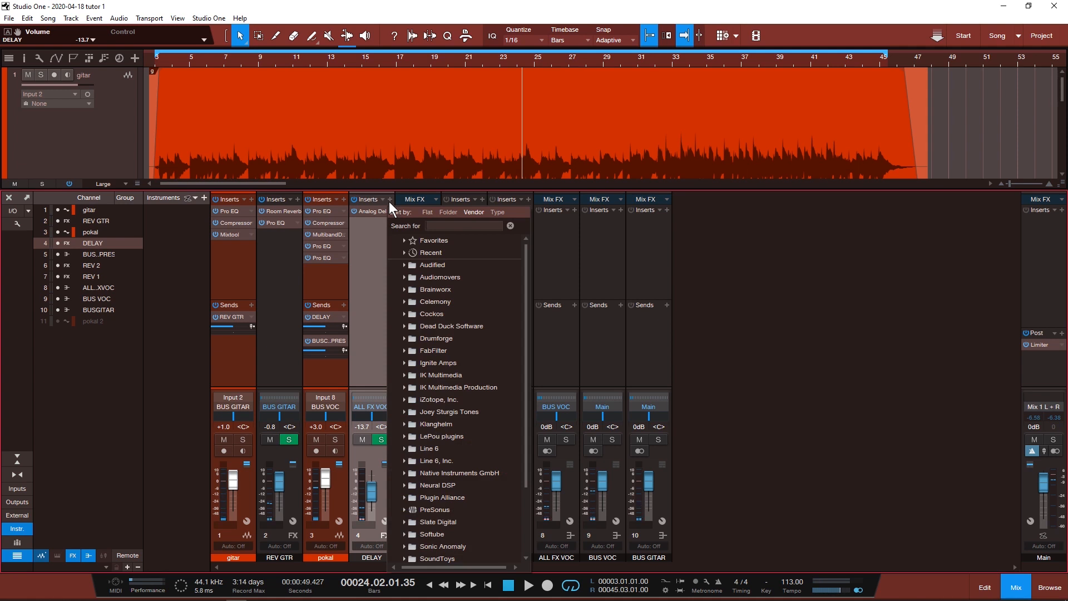
text(TR)
key(Down)
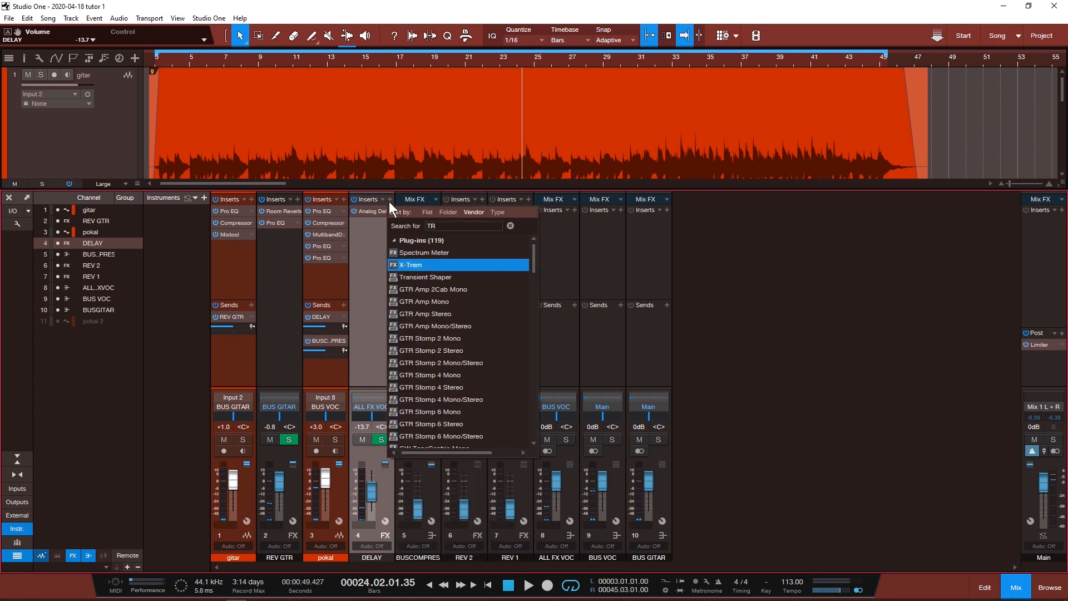
key(Return)
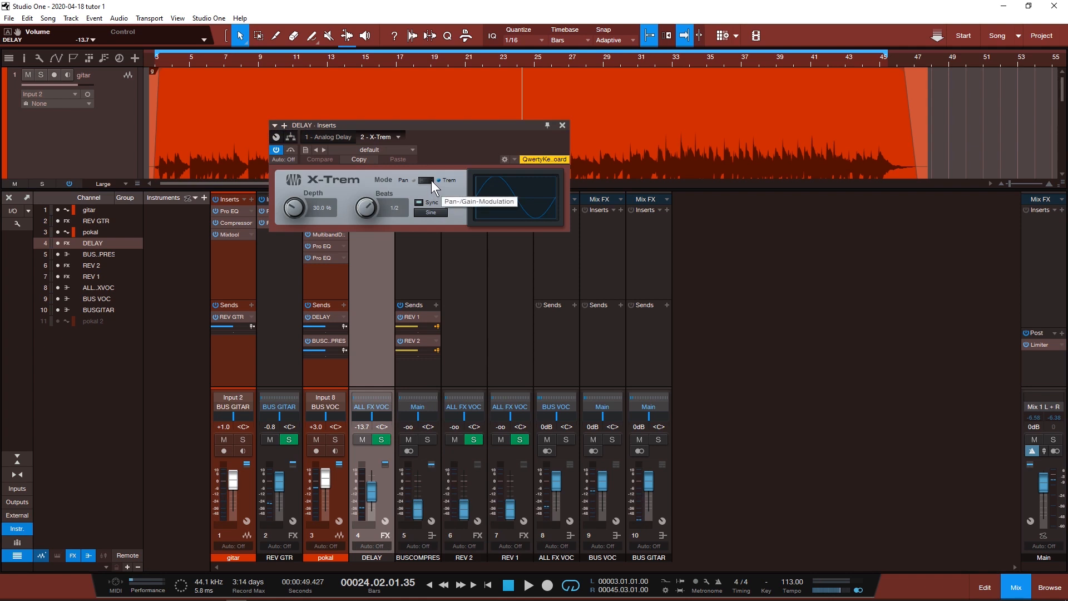
click(419, 203)
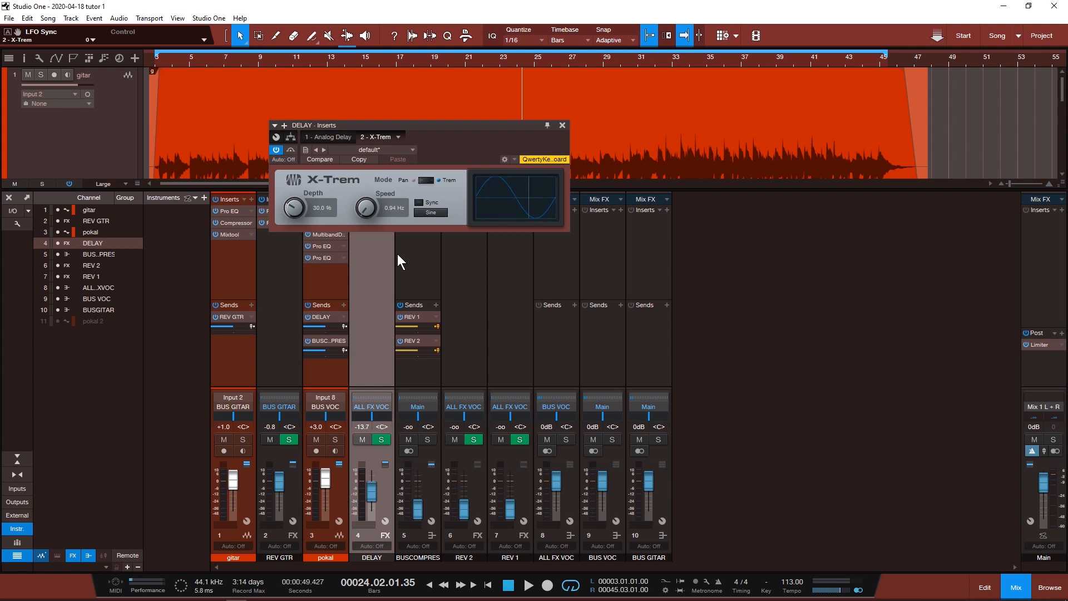
Step: Switch X-Trem to Pan mode and solo the DELAY channel to audition the effect
key(space)
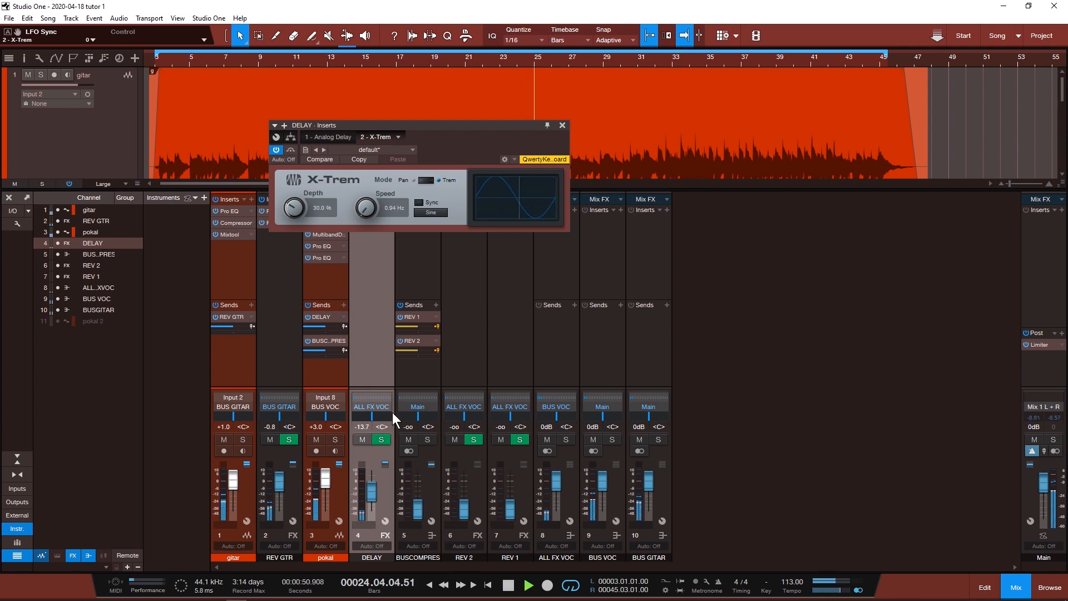
click(419, 179)
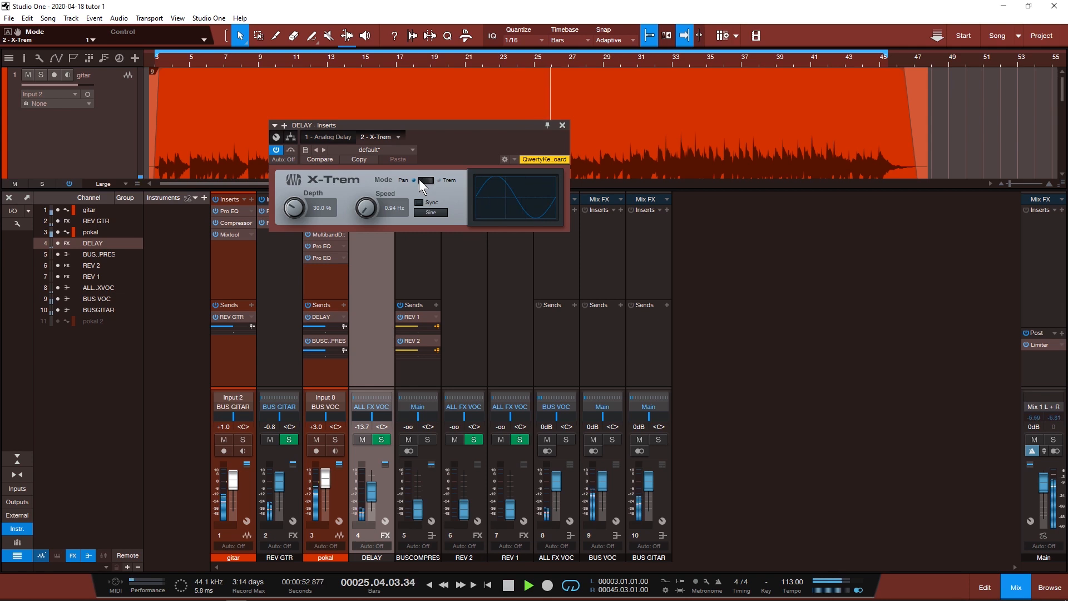
click(386, 439)
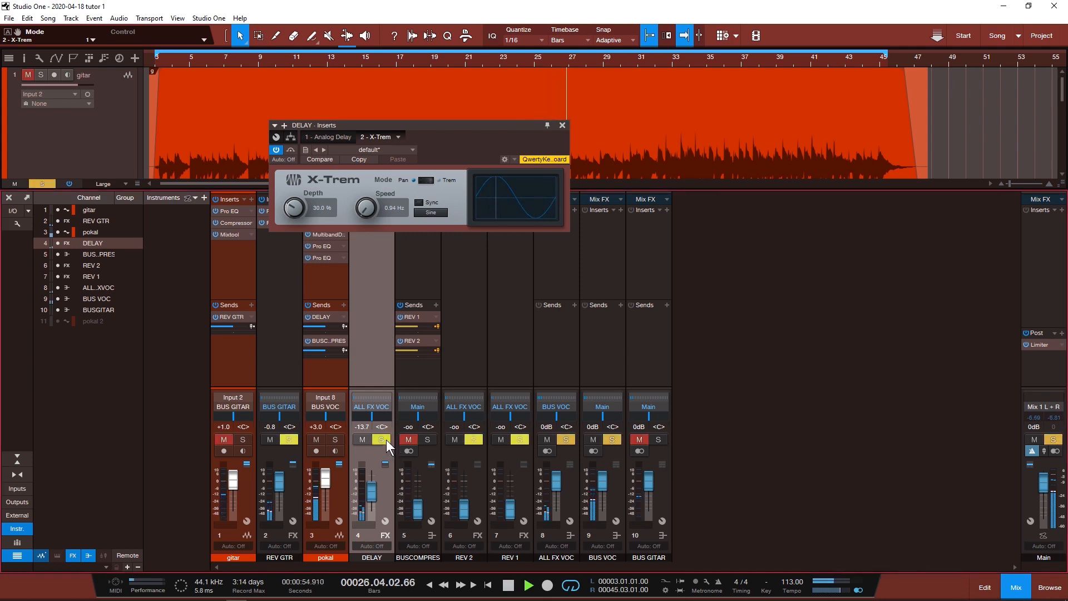
key(space)
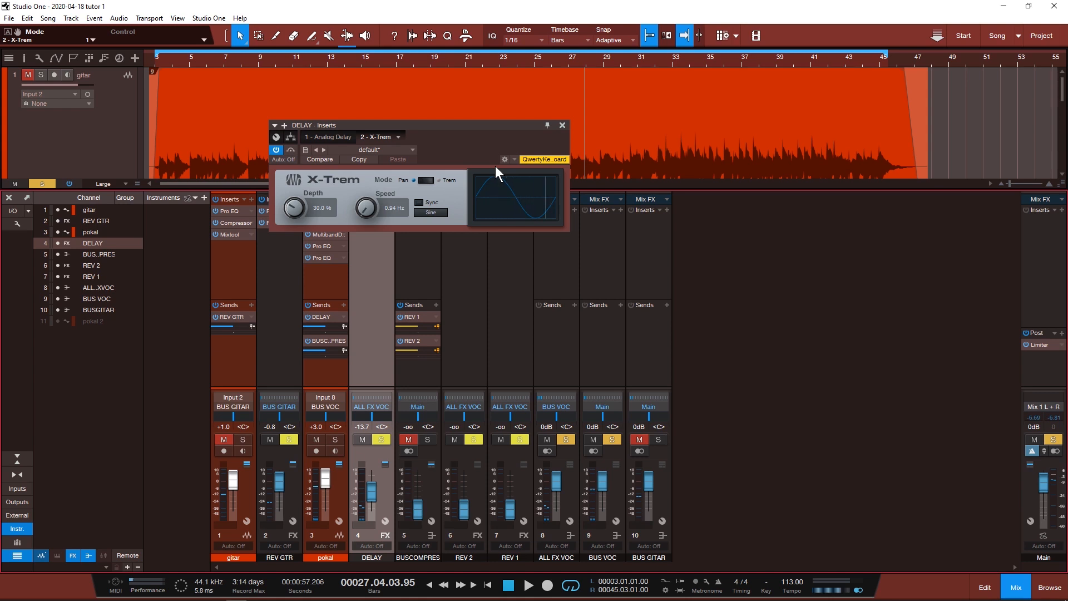
key(space)
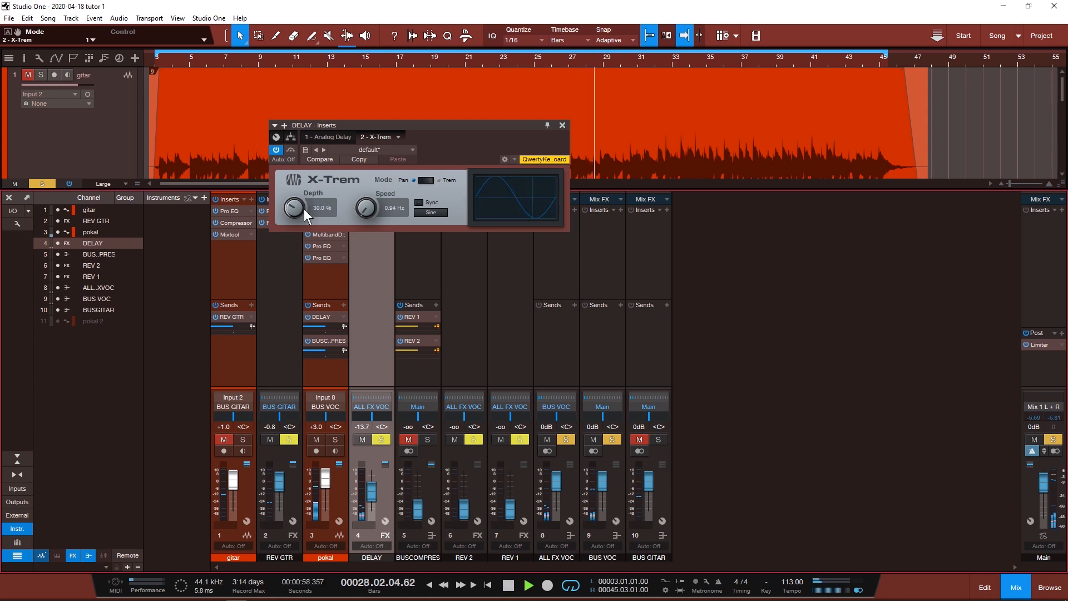
Step: Set the X-Trem depth to 26%, close its window and stop playback
drag(299, 208, 295, 276)
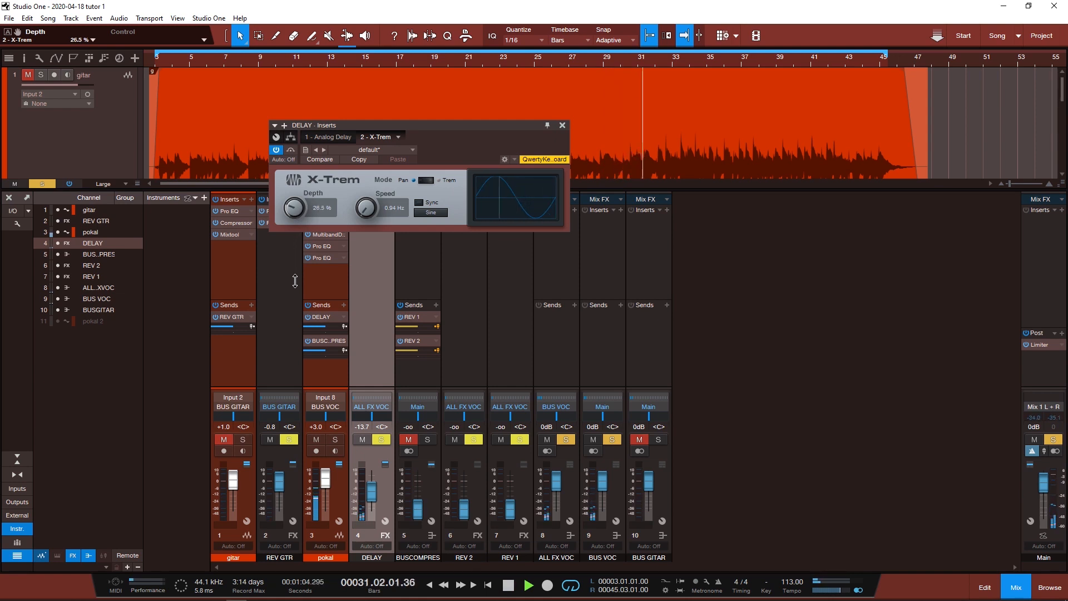
drag(302, 215, 302, 224)
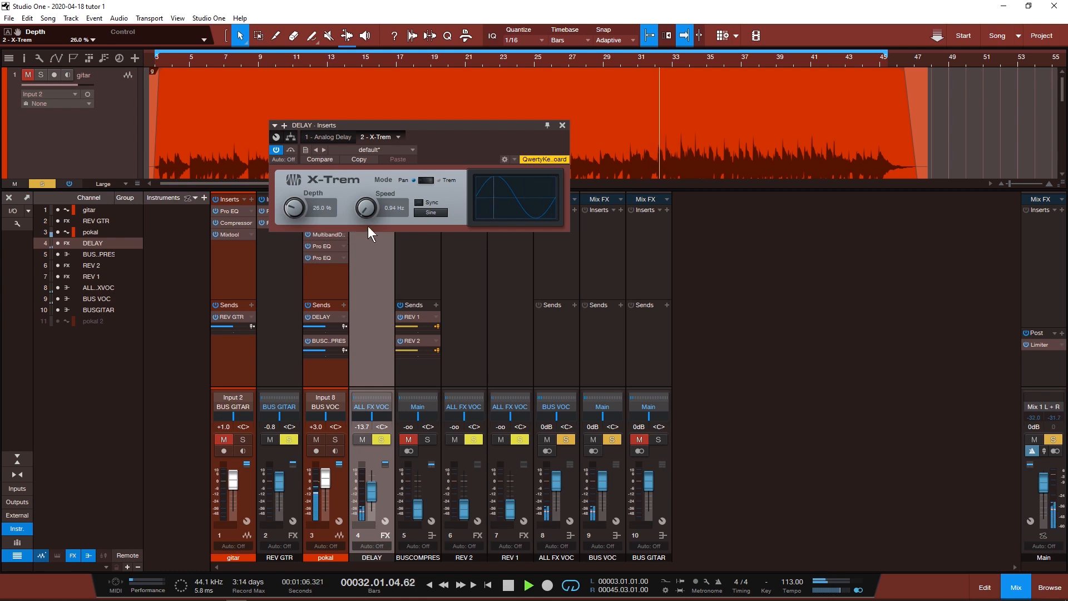
click(563, 126)
key(space)
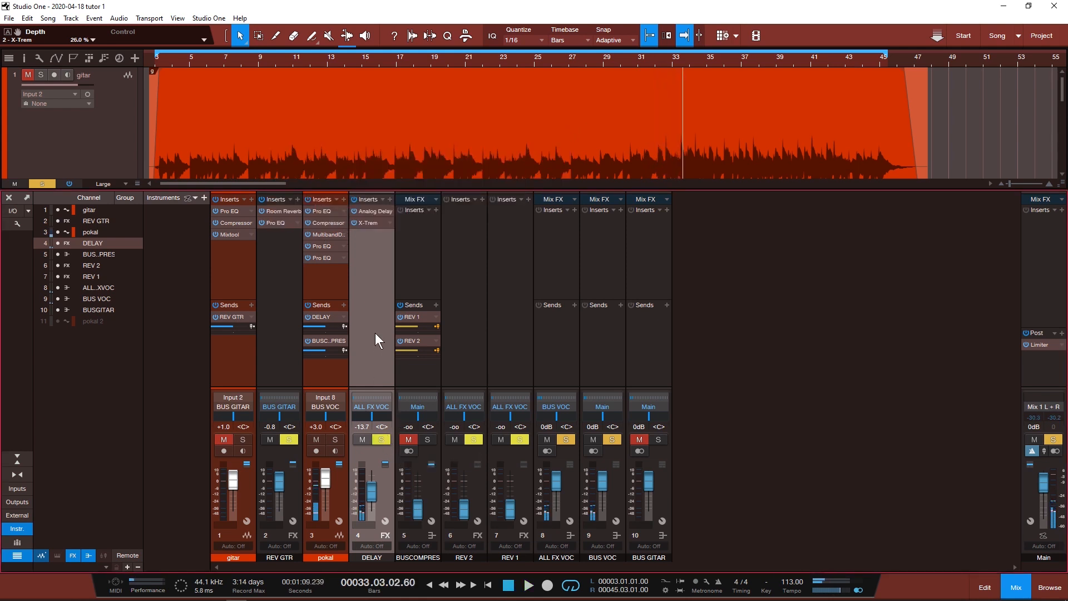
Step: Unsolo the DELAY channel and lower its level to -14.8 dB while playing the full mix
mouse_move(422, 327)
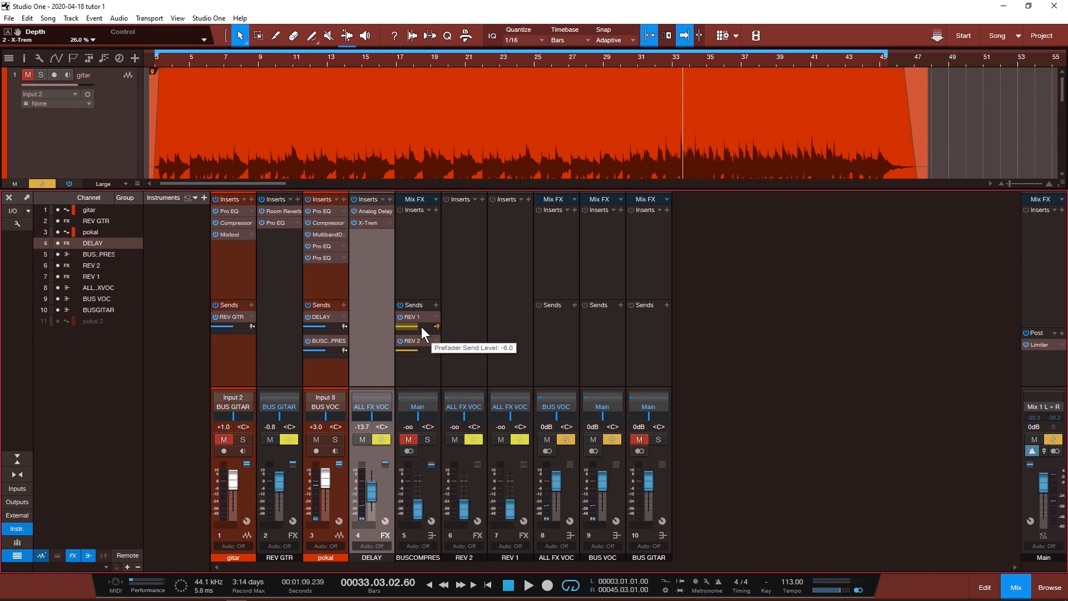
click(382, 439)
key(space)
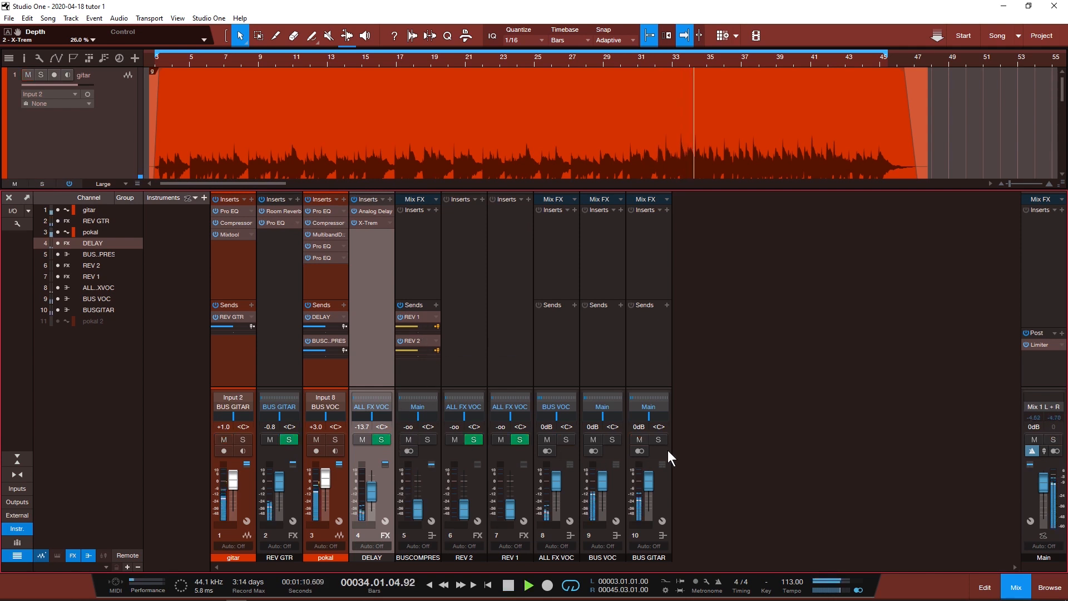
drag(376, 492, 372, 497)
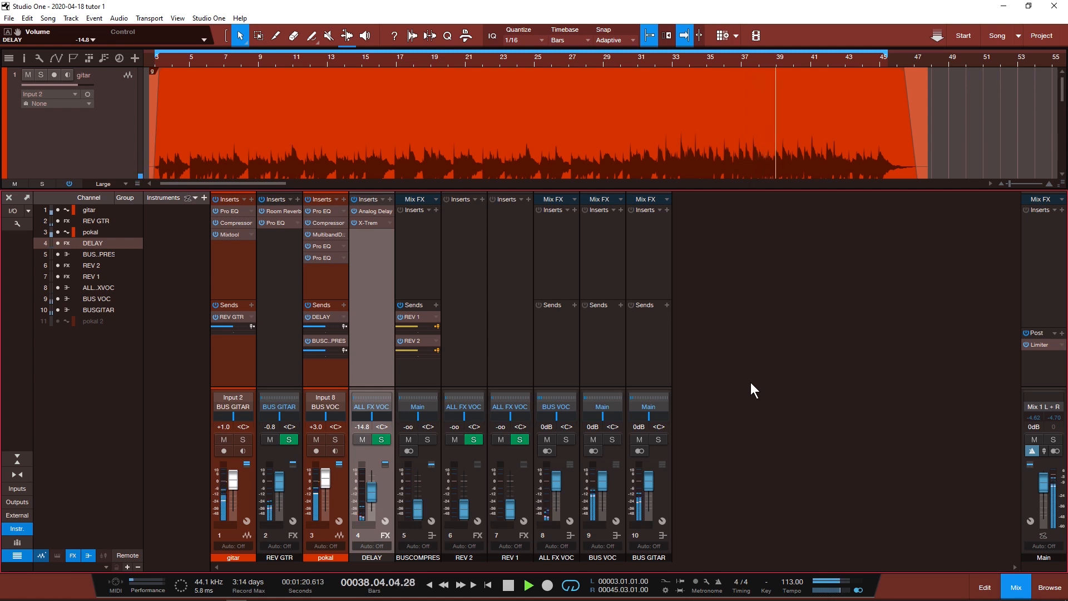
Step: Stop playback and insert a Room Reverb on the REV 1 channel
key(space)
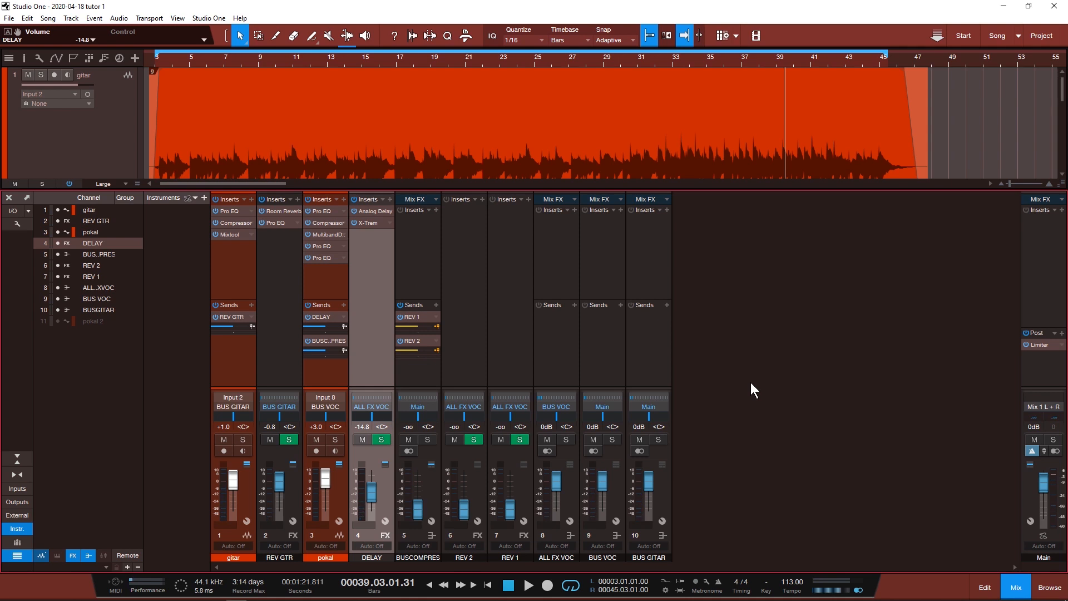
click(526, 339)
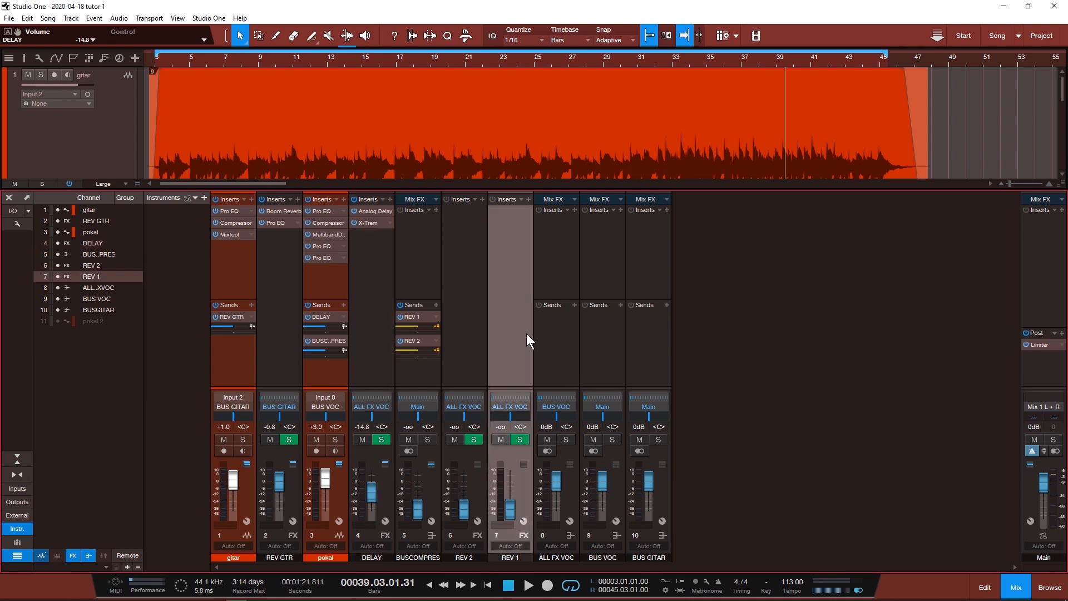
click(529, 200)
text(ROOM)
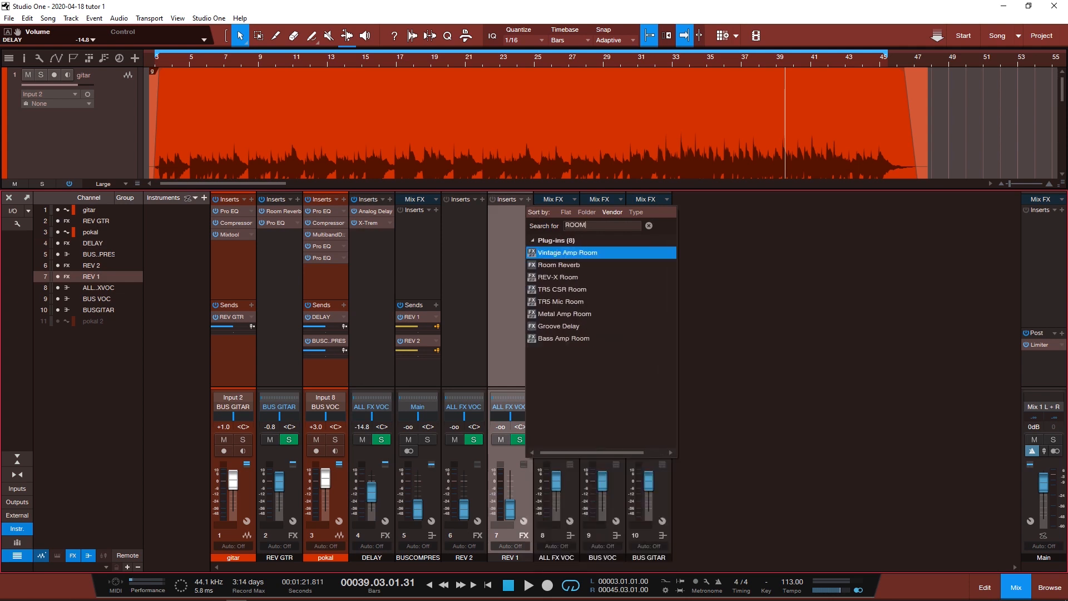
key(Down)
key(Return)
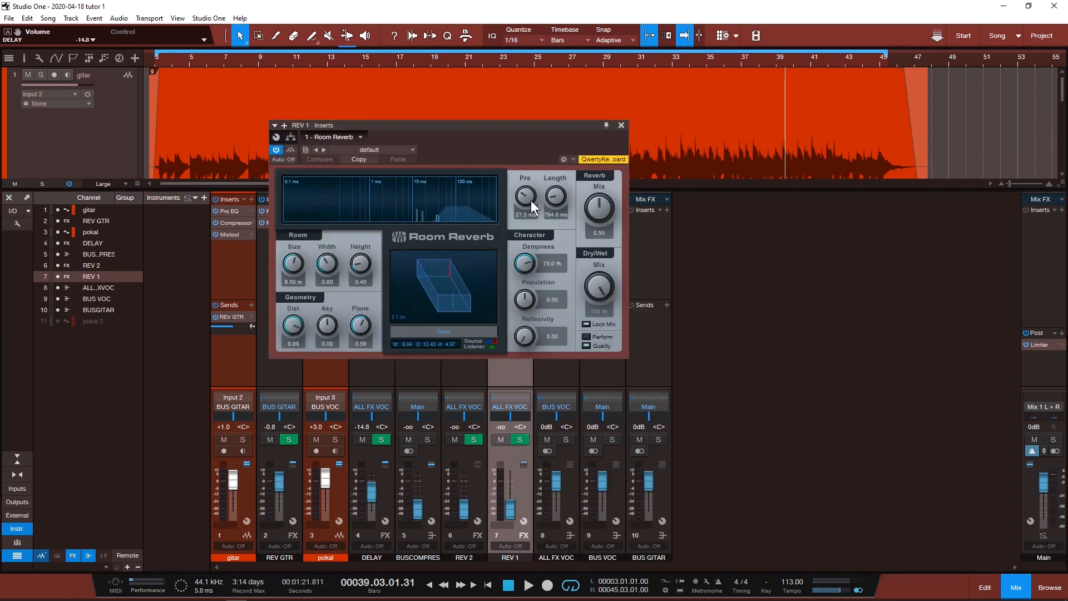
Step: Play the mix, set the Room Reverb's reverb mix to 1.00 and raise the REV 1 level to +2.5 dB
key(space)
drag(589, 211, 589, 172)
drag(512, 513, 514, 481)
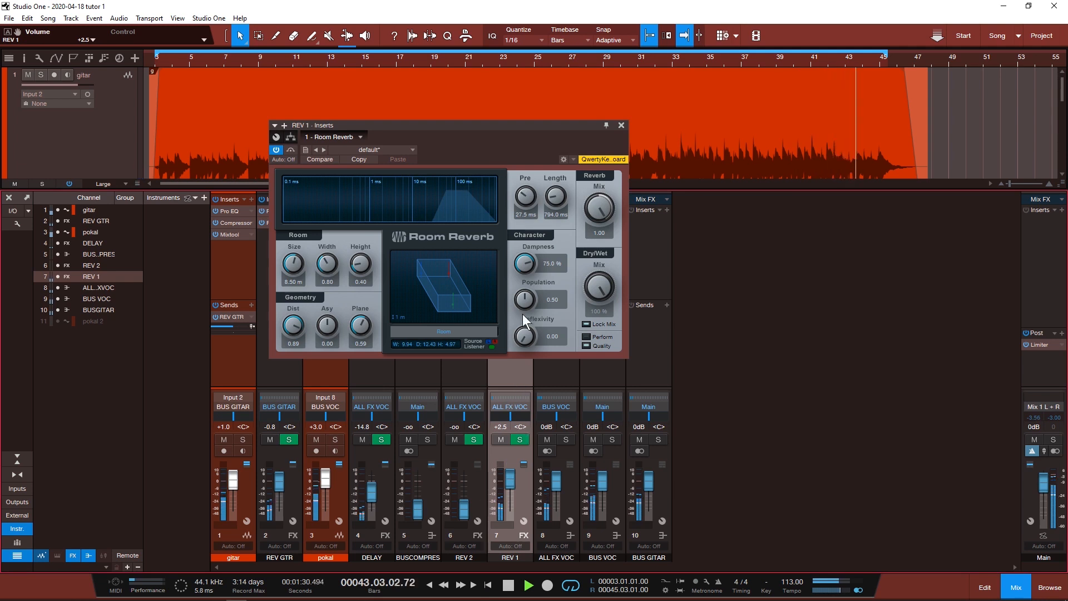
Step: Lengthen the reverb tail and reshape the room to size 23.05 m, height 1.25 and width 0.10
mouse_move(556, 206)
mouse_down()
mouse_move(558, 194)
mouse_move(558, 207)
mouse_up()
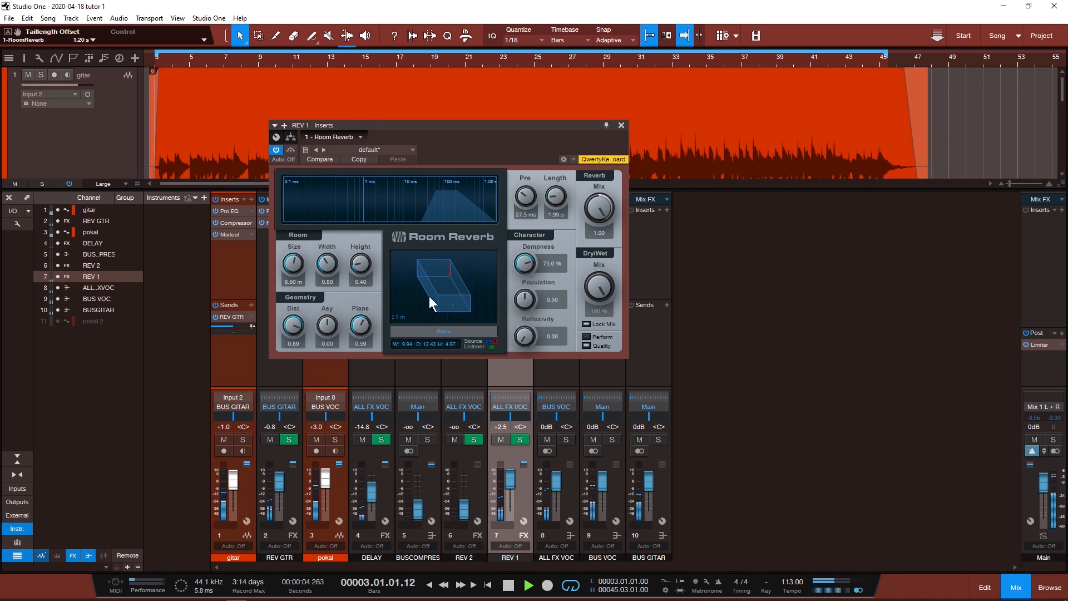
click(444, 332)
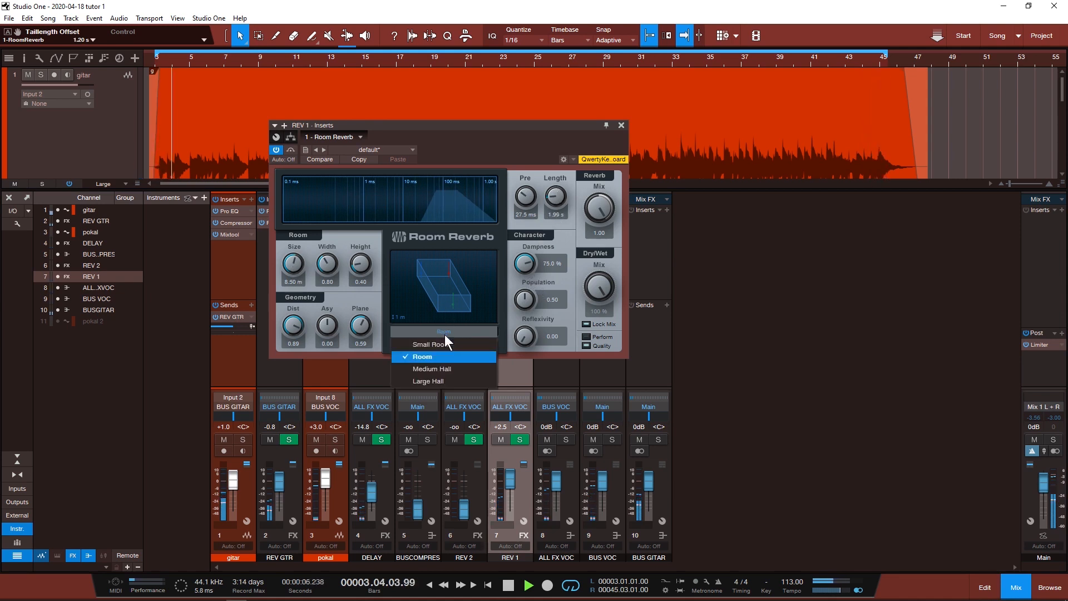
click(445, 335)
drag(296, 279, 299, 240)
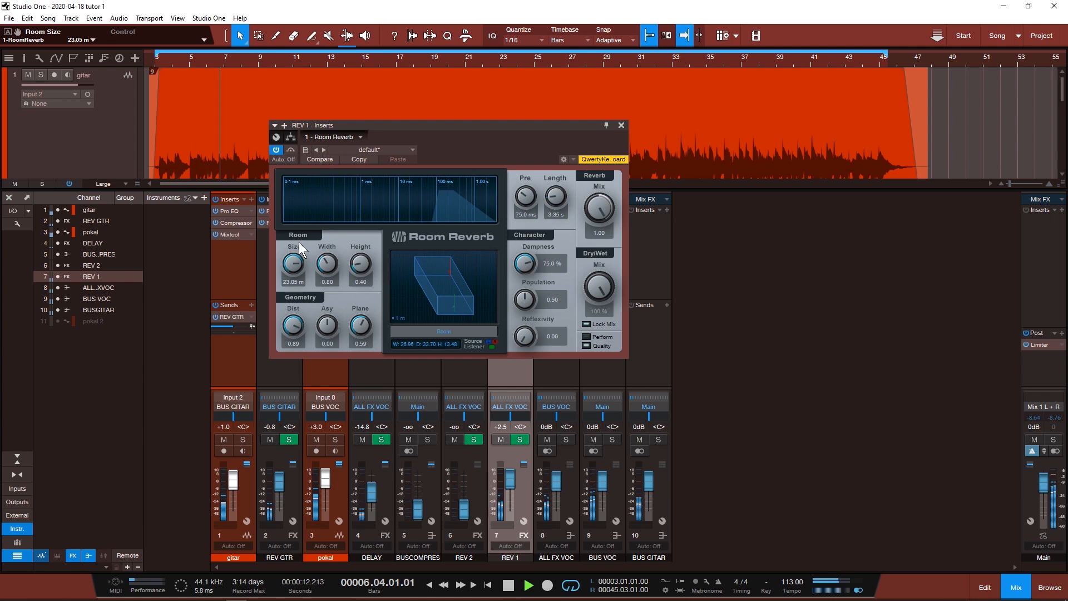
drag(356, 269, 372, 223)
drag(327, 265, 329, 324)
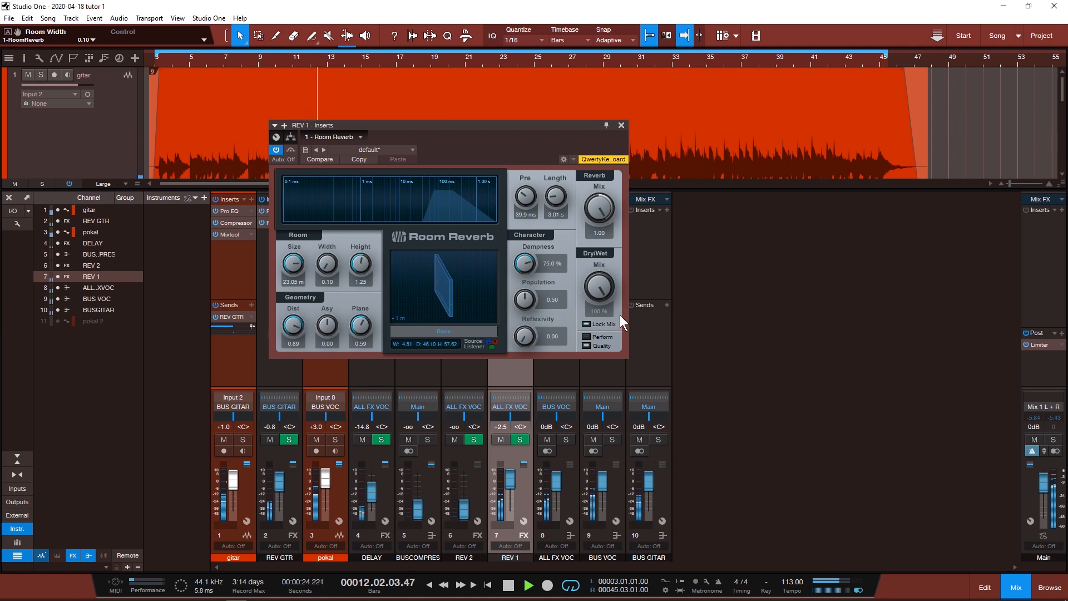
Step: Fine-tune the reverb to dampness 65.5%, Dist 0.90, Asy 0.17, Plane 0.54, pre-delay 34.1 ms and length 2.90 s, and close it
drag(525, 263, 528, 270)
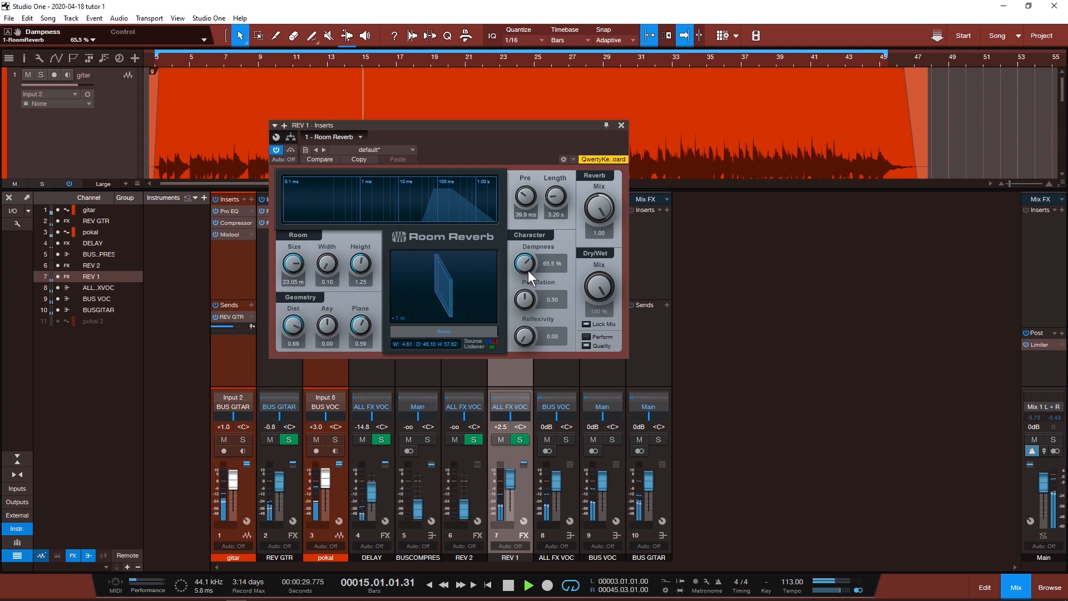
drag(293, 327, 362, 328)
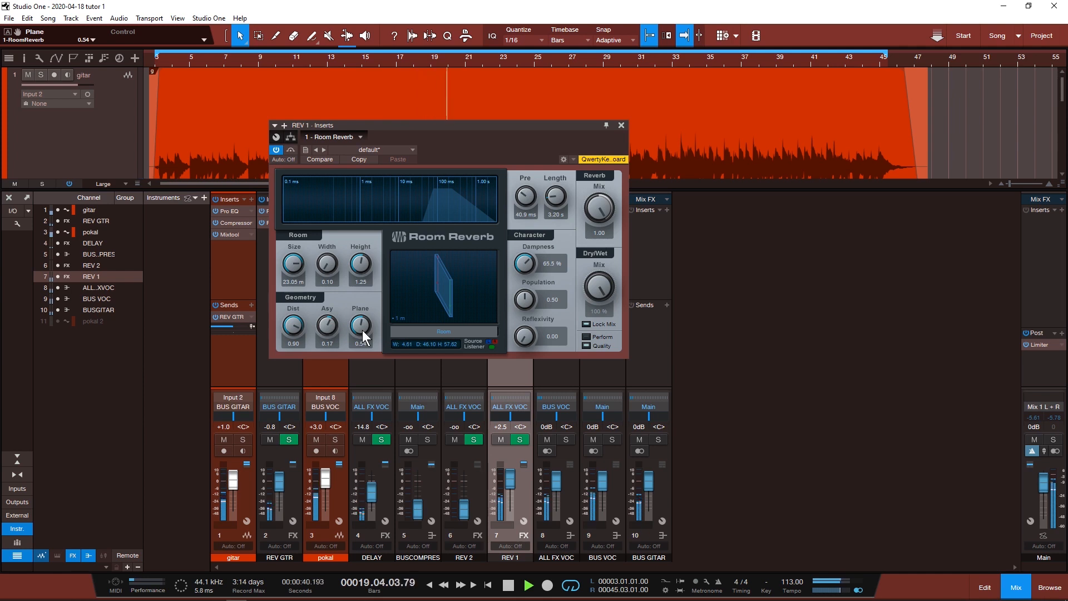
drag(530, 197, 557, 205)
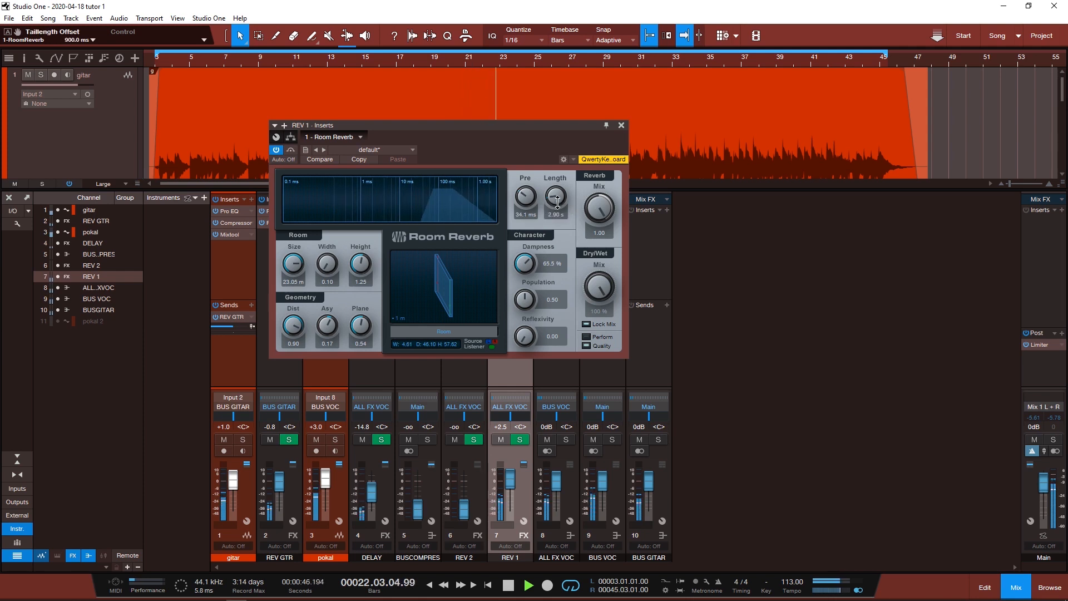
click(621, 125)
key(space)
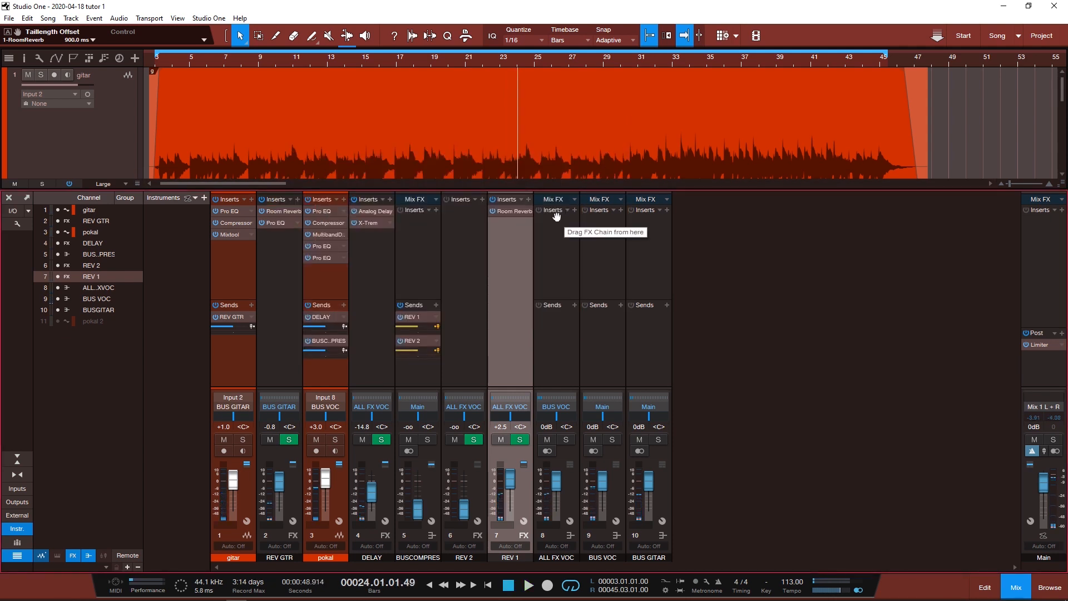
Step: Insert a Pro EQ after the Room Reverb on the REV 1 channel
click(528, 200)
text(EQ)
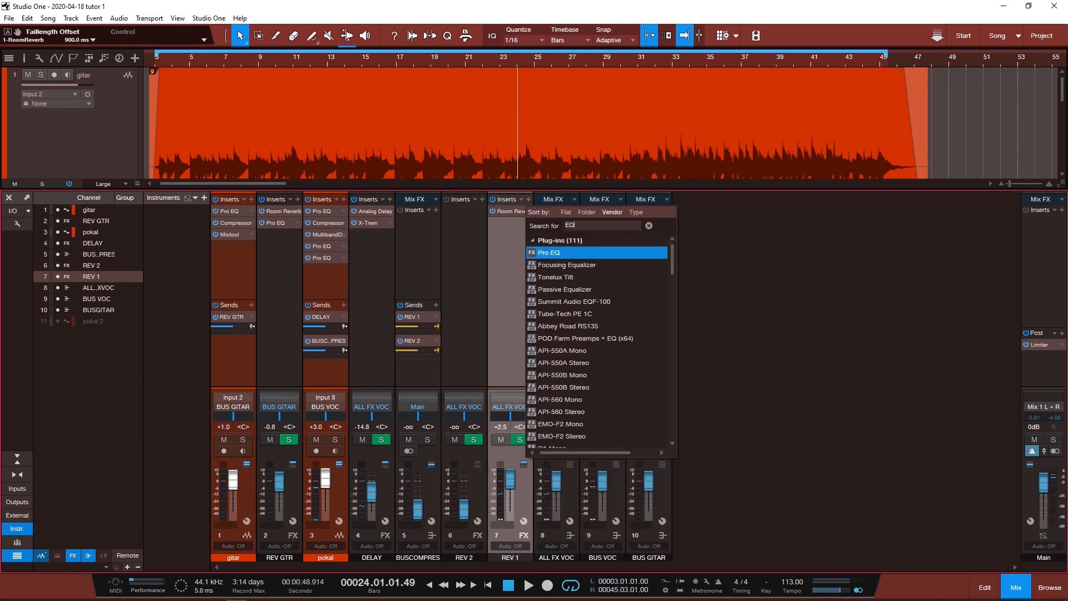
key(Return)
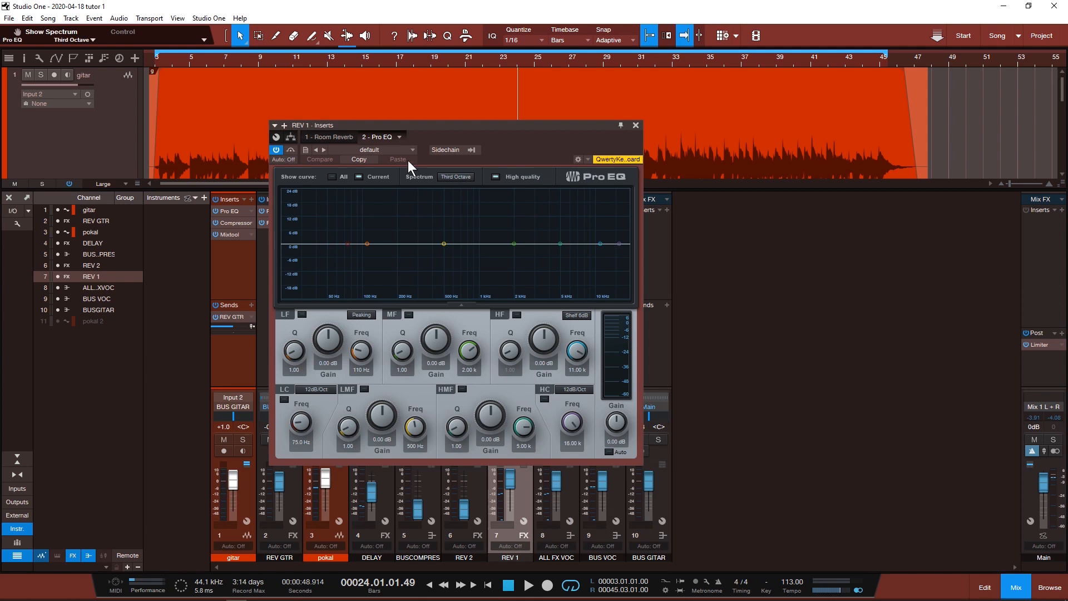
drag(447, 130, 466, 166)
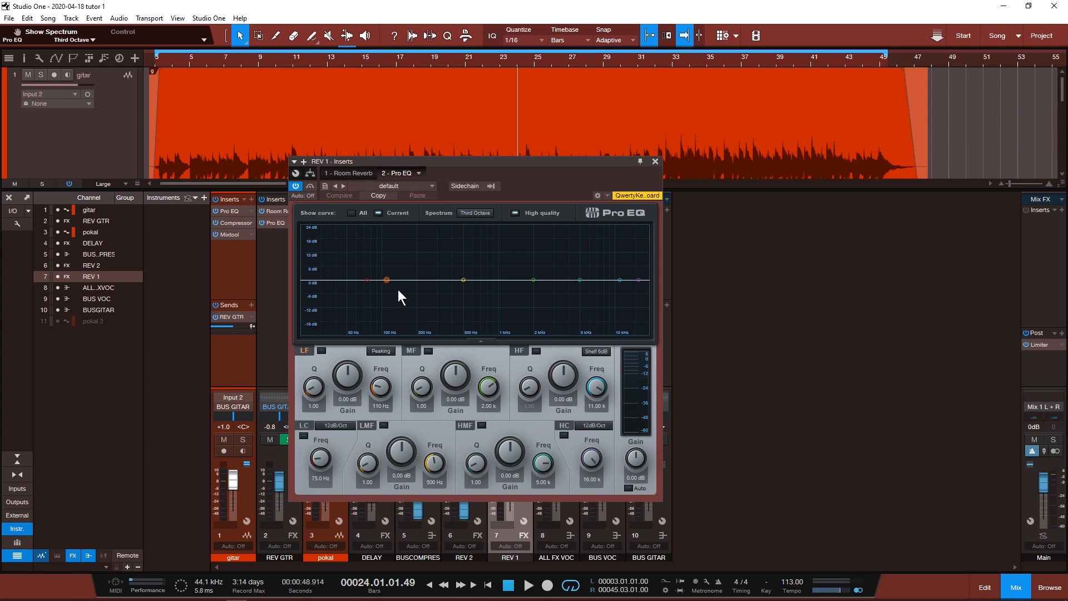
Step: Enable the Pro EQ's low cut at 700 Hz and its high cut at 6.50 kHz
key(space)
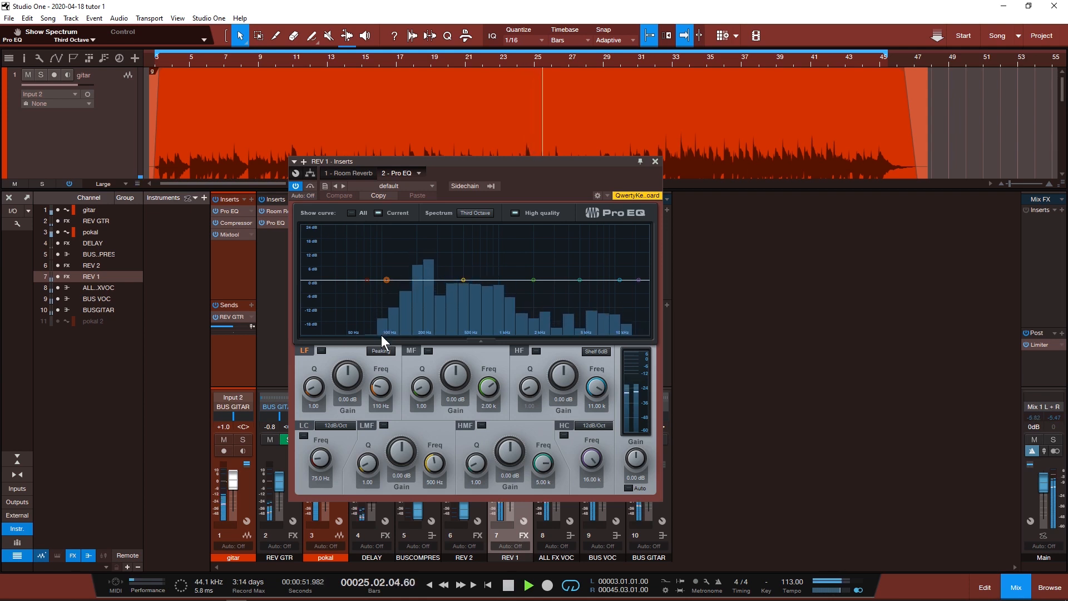
click(304, 436)
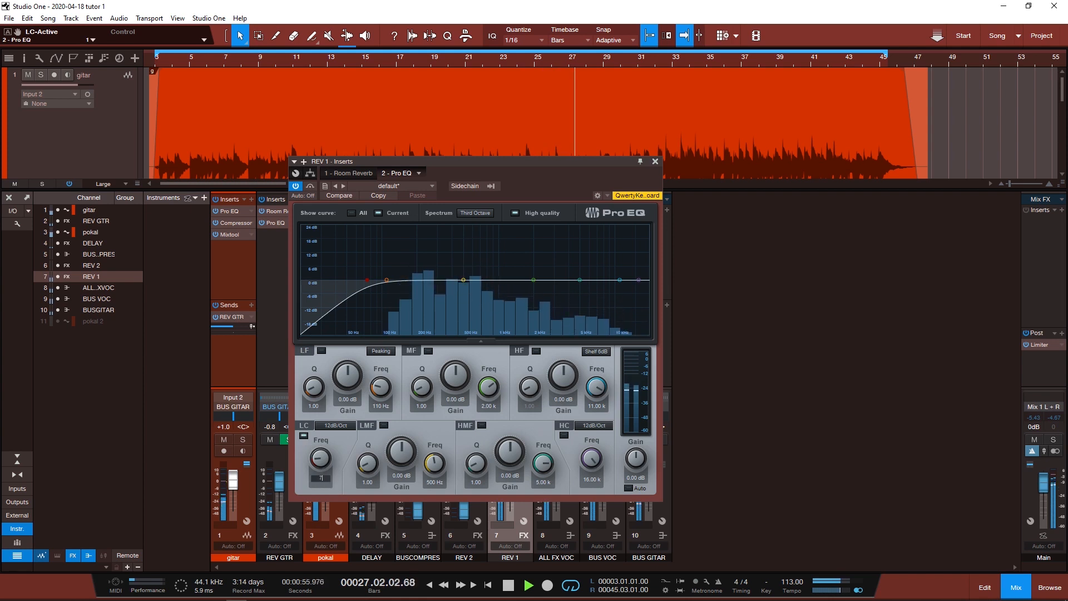
drag(323, 476, 323, 476)
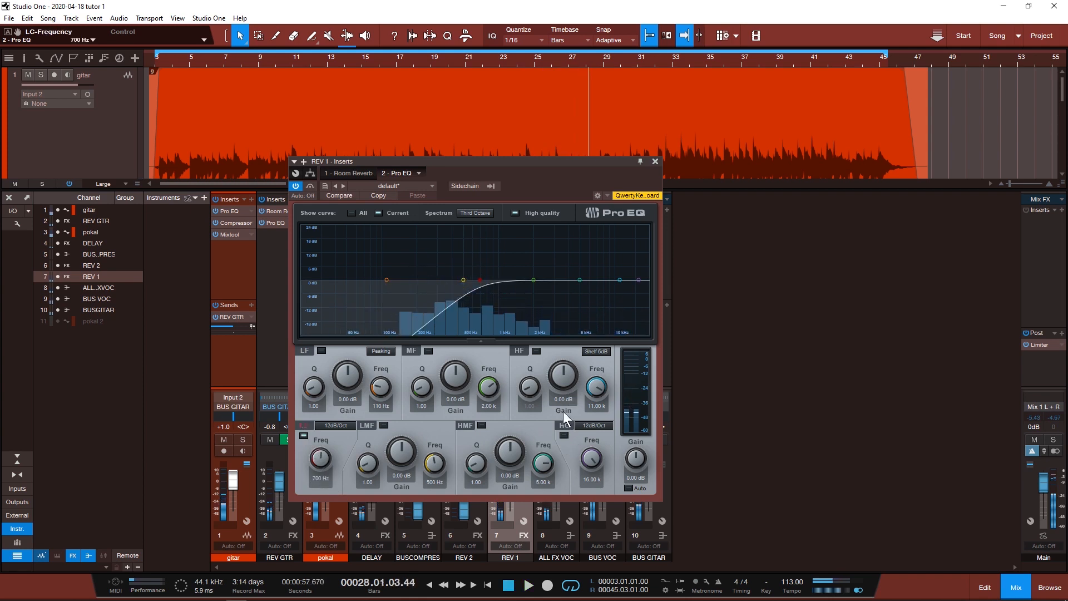
click(564, 435)
drag(590, 459, 590, 468)
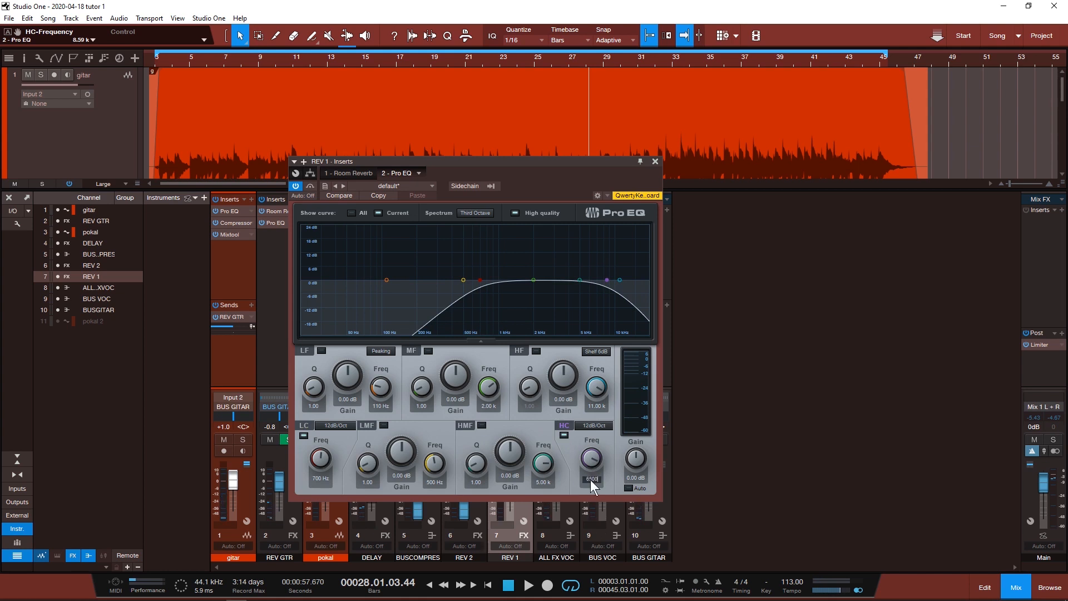
scroll(594, 487, down, 3)
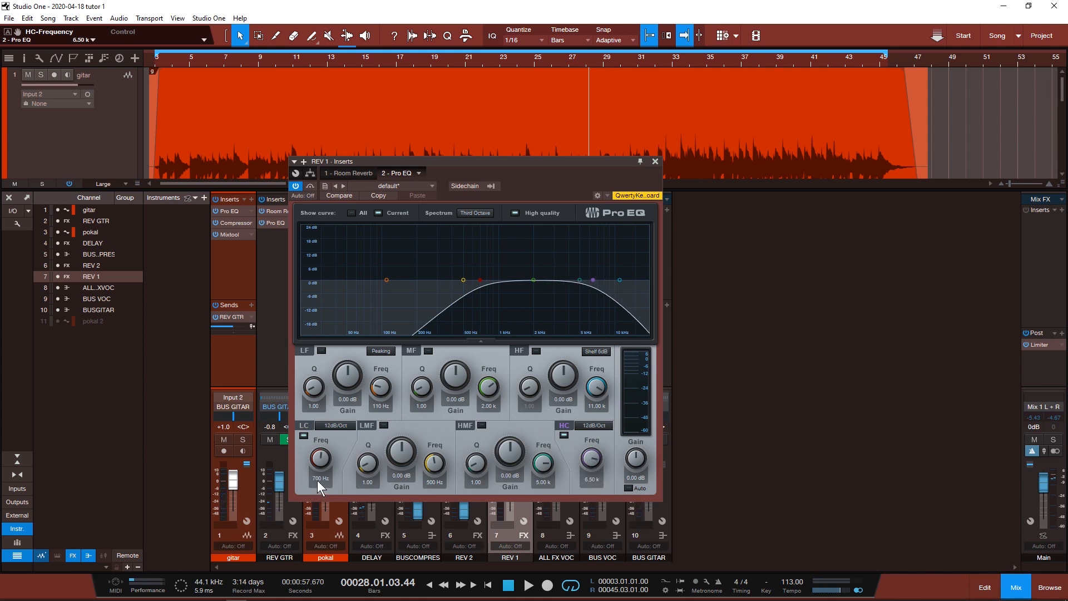
Step: Lower the REV 1 low cut to 479 Hz while listening, stop playback and close the EQ
key(space)
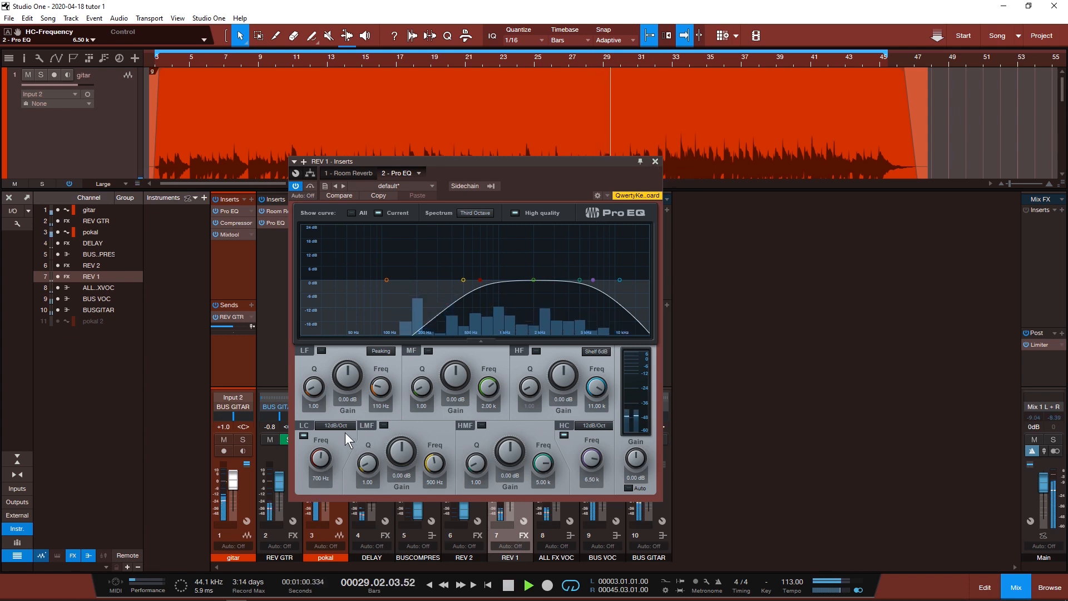
drag(324, 474, 335, 485)
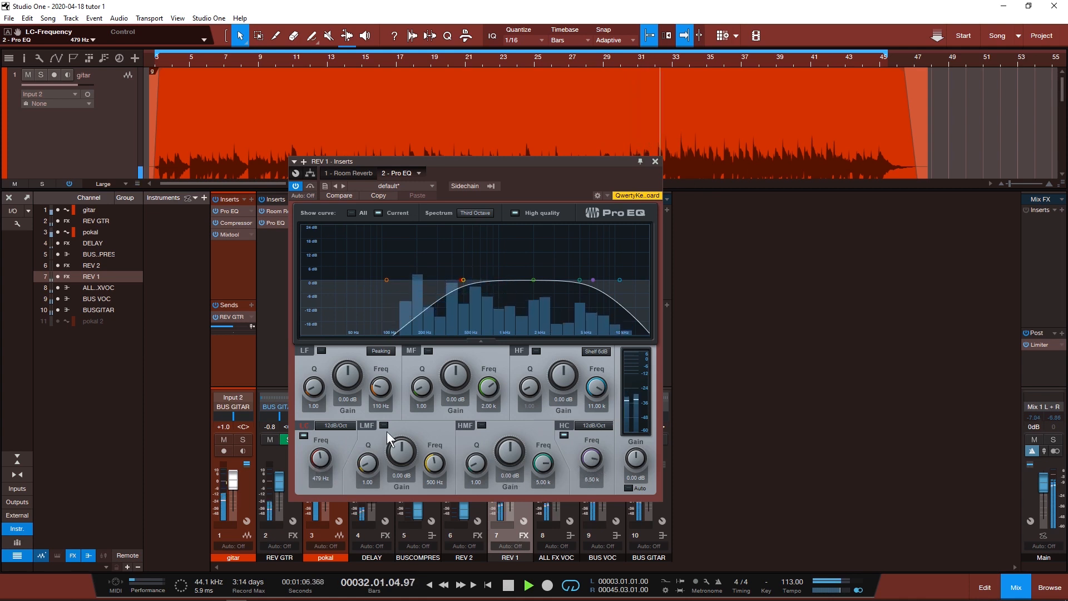
key(space)
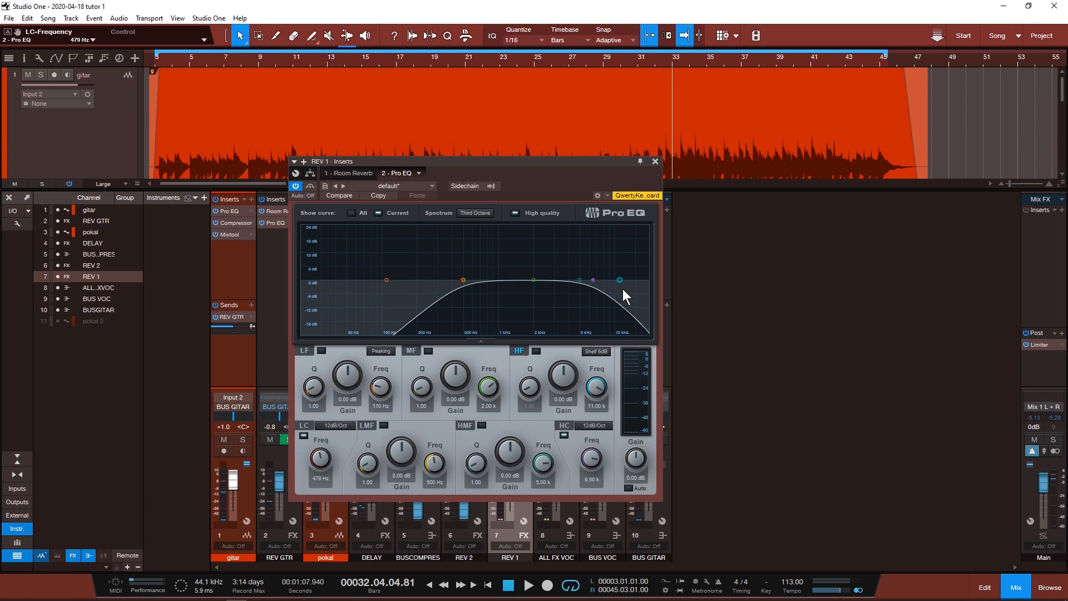
click(655, 162)
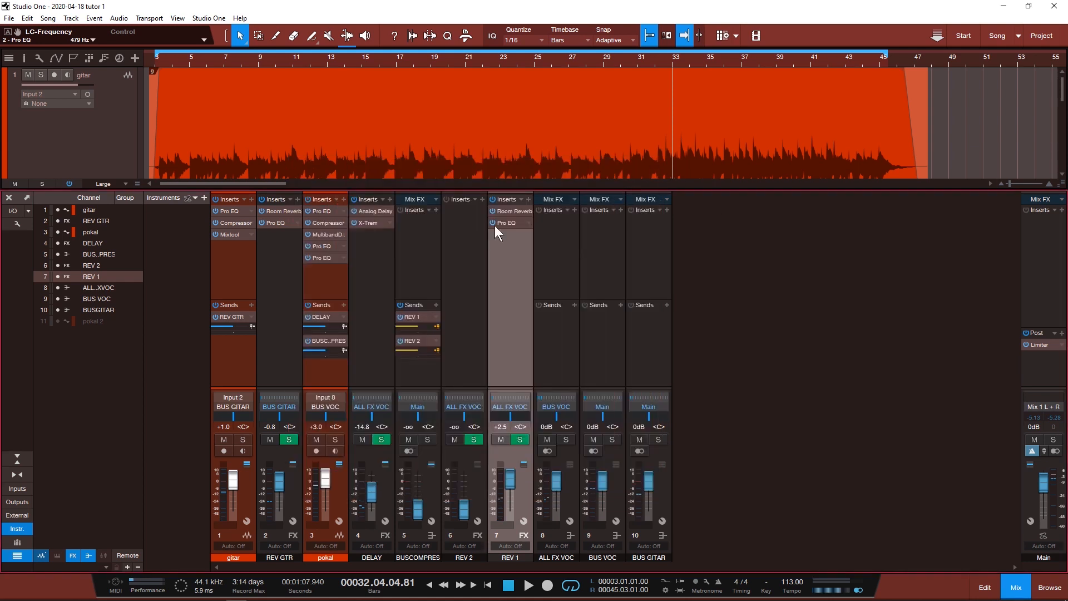
Step: Insert a Dual Pan after the Pro EQ on the REV 1 channel
click(529, 199)
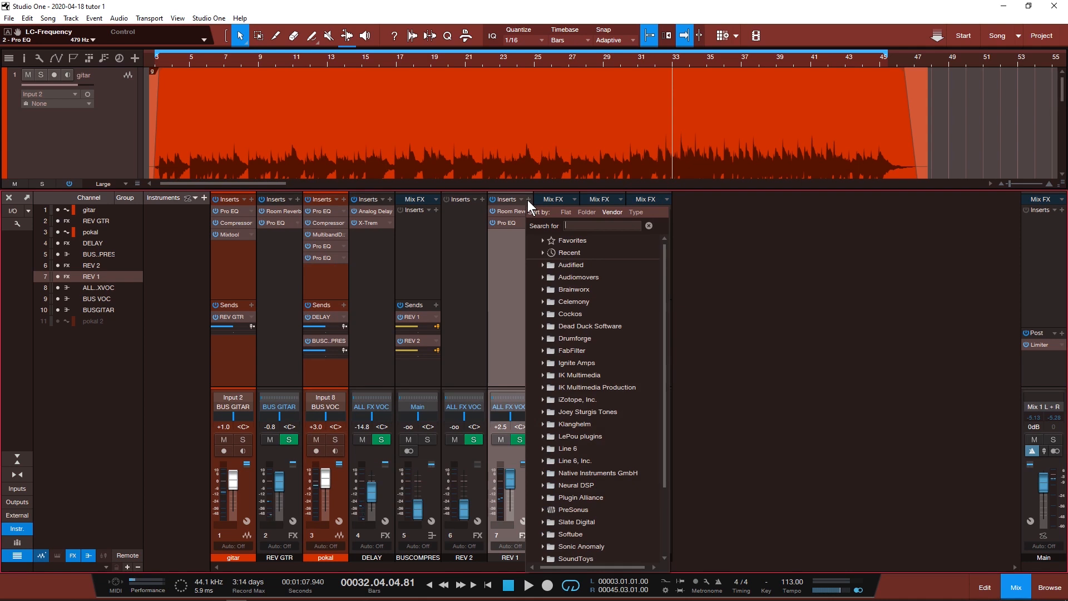
text(DUAL)
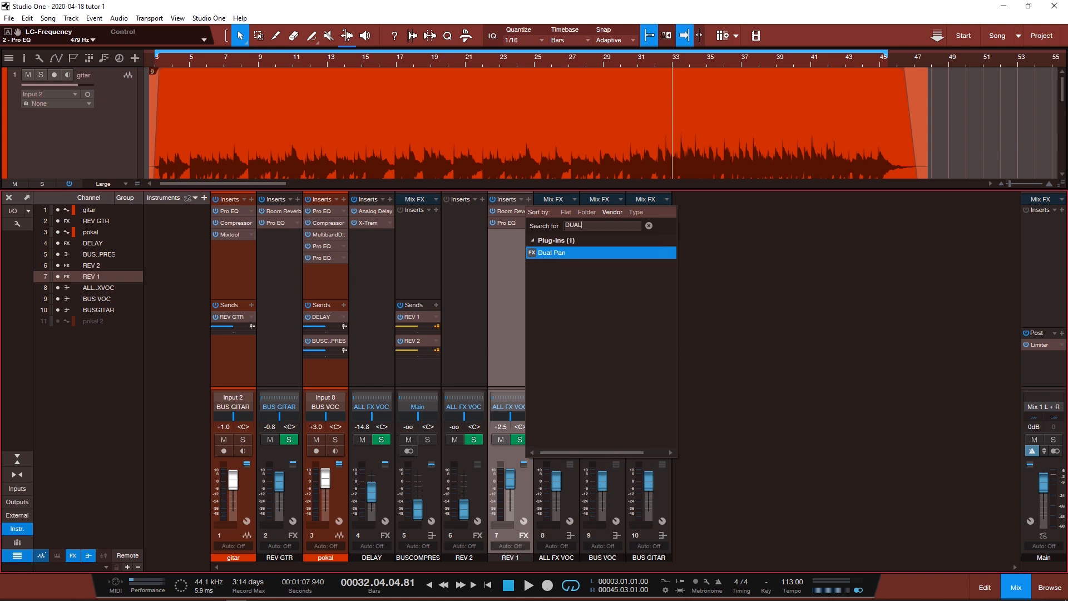
key(Return)
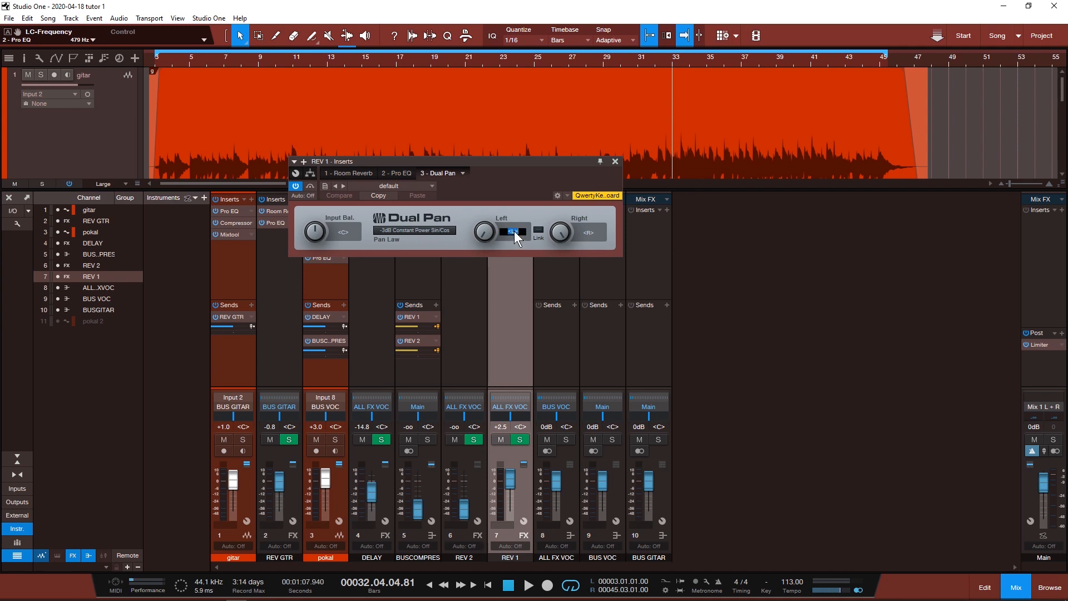
Step: Set the Dual Pan's left side to 85% L and its right side to 85% R
text(L85)
key(Return)
click(514, 233)
text(85)
key(Return)
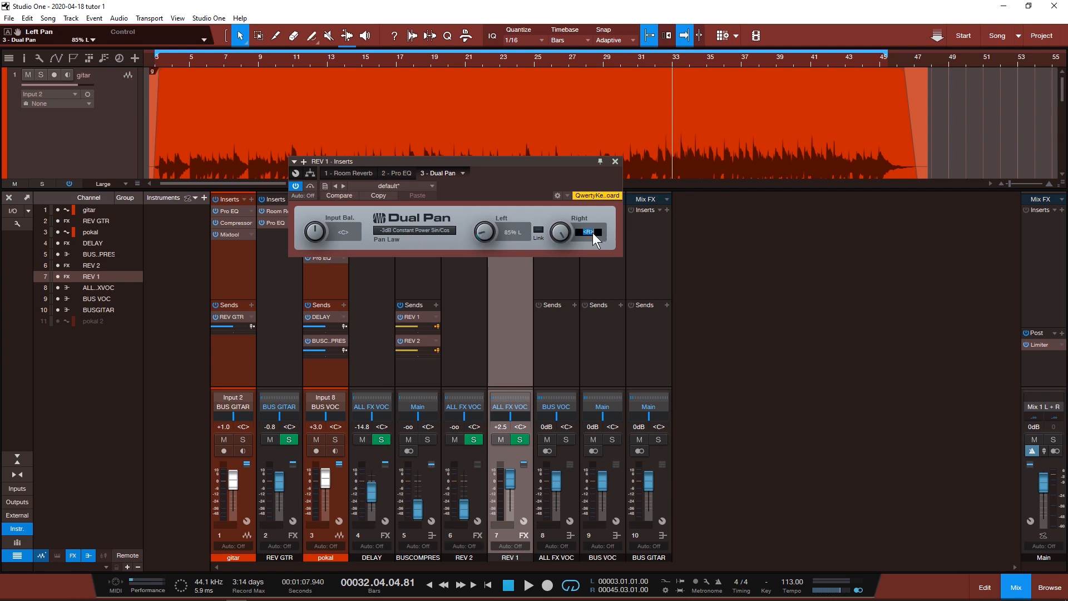
text(85)
key(Return)
Step: Compare the REV 1 sound with the Dual Pan bypassed and active during playback, and close its window
key(space)
click(310, 184)
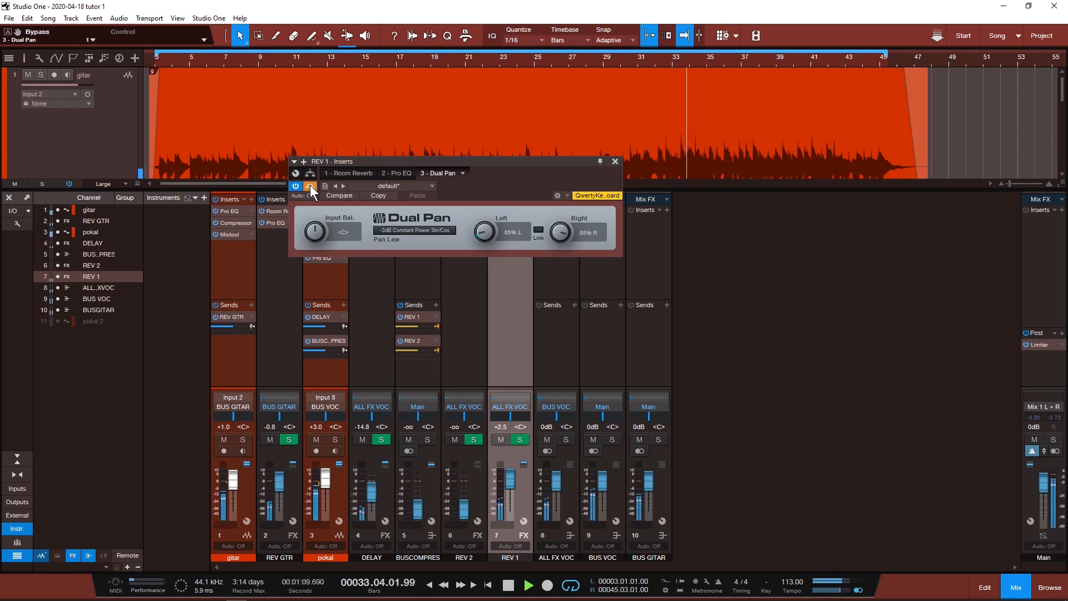
click(309, 185)
key(space)
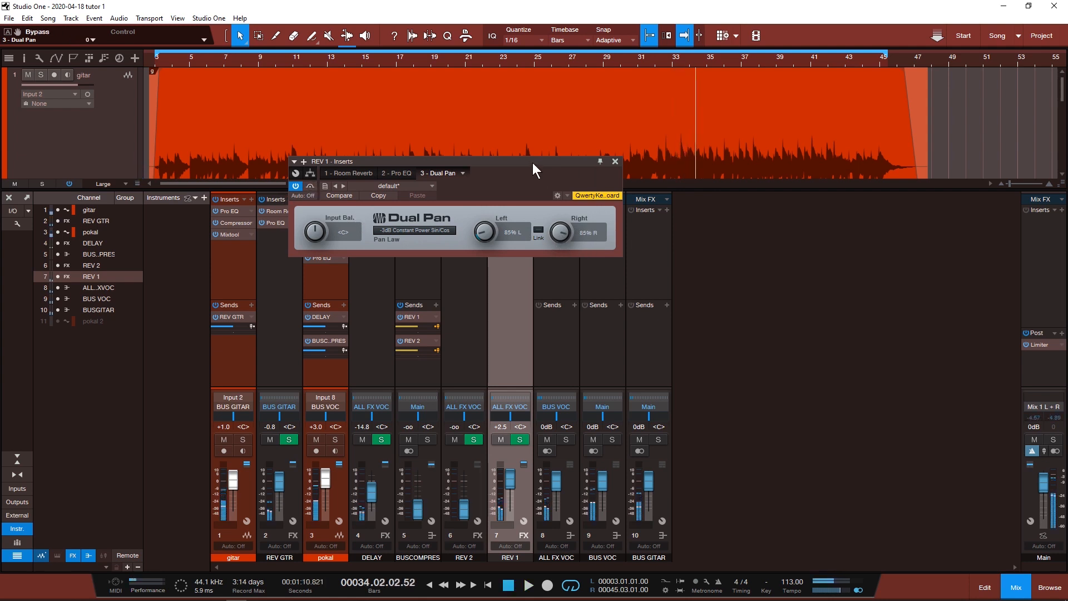
drag(532, 163, 550, 230)
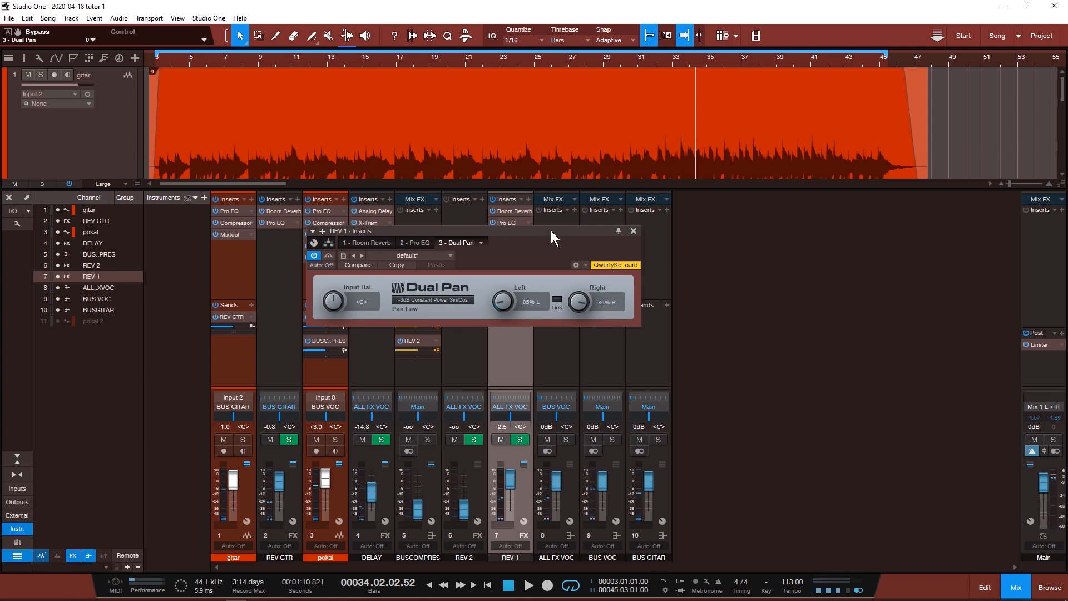
click(633, 230)
Step: Pull the REV 1 level fully down, raise REV 2 to +10.0 dB and copy REV 1's Room Reverb onto REV 2
click(472, 262)
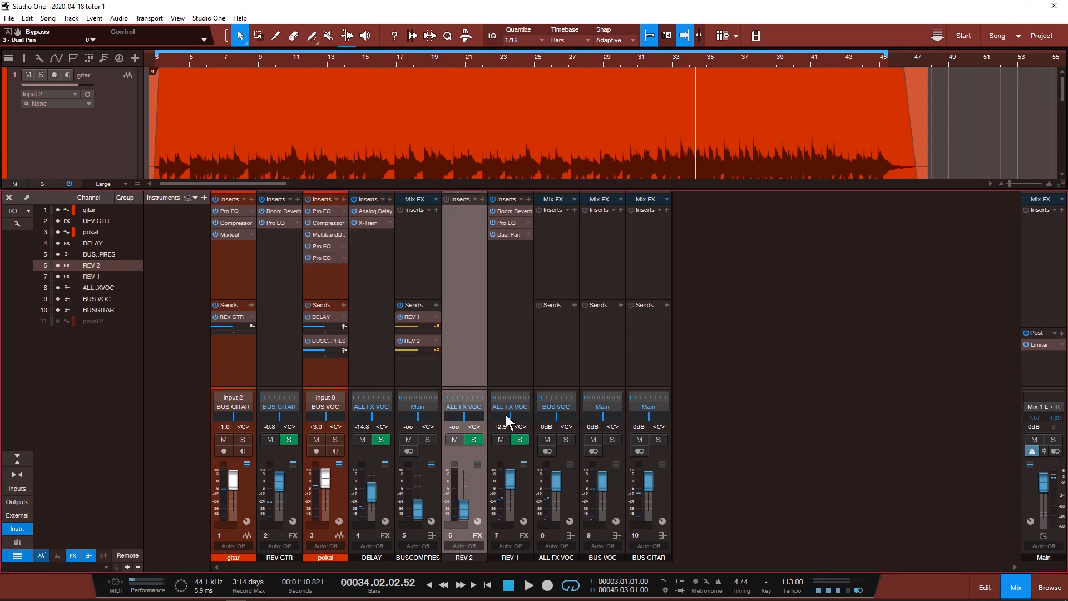
drag(510, 482, 471, 468)
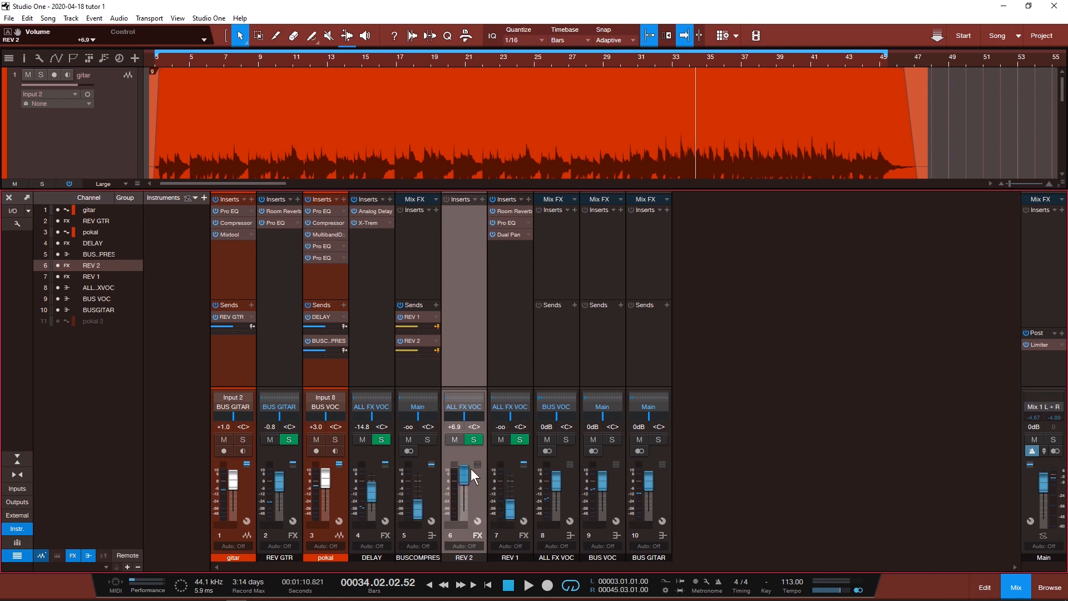
click(469, 215)
drag(512, 212, 465, 214)
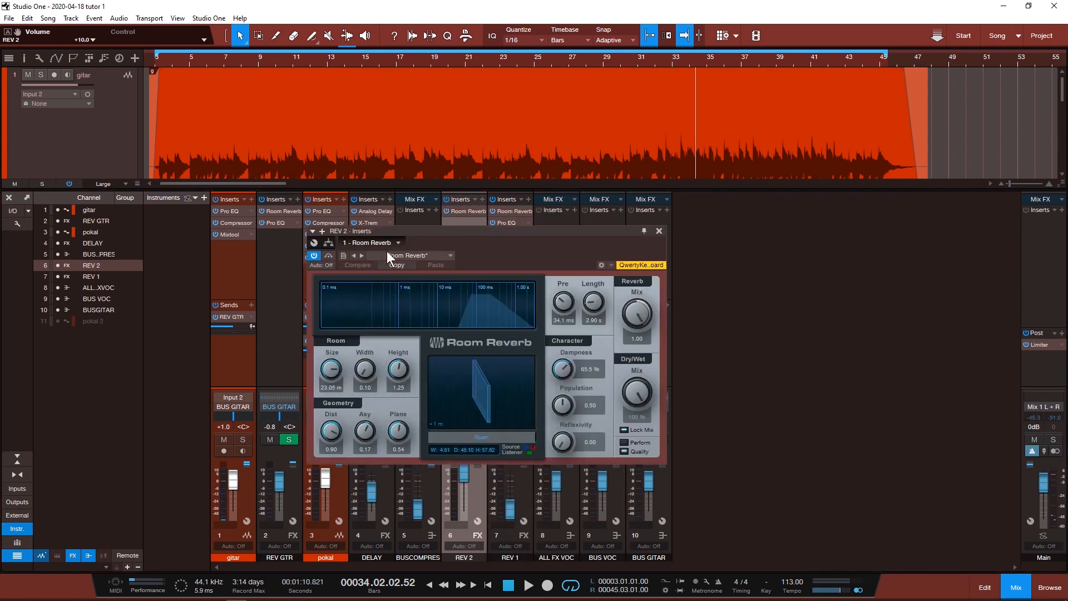
Step: Reset REV 2's Room Reverb to the default preset and set its room type to Medium Hall
click(389, 251)
click(396, 275)
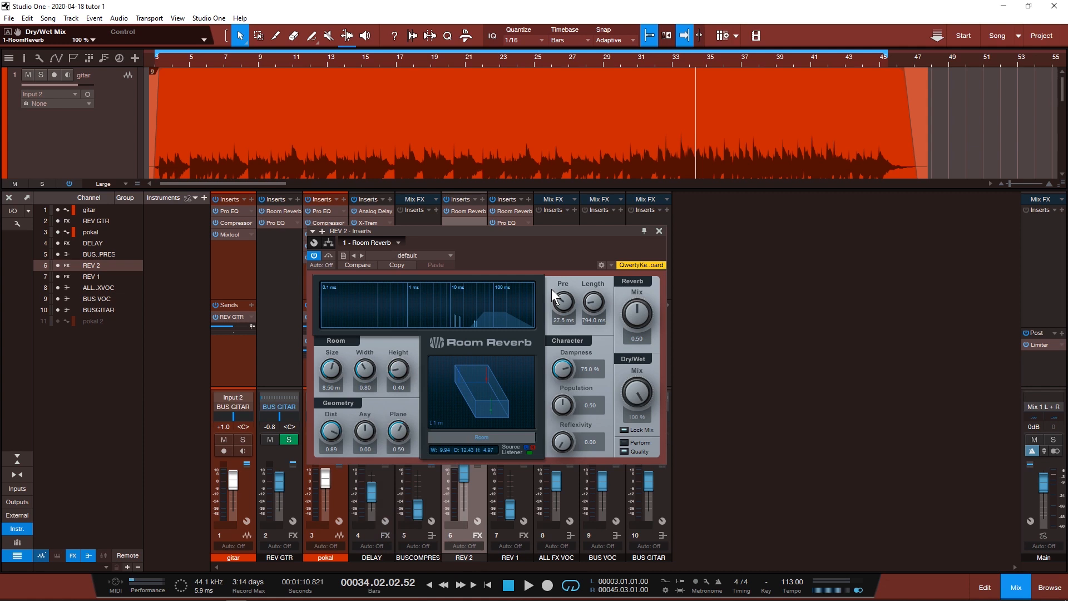
click(488, 438)
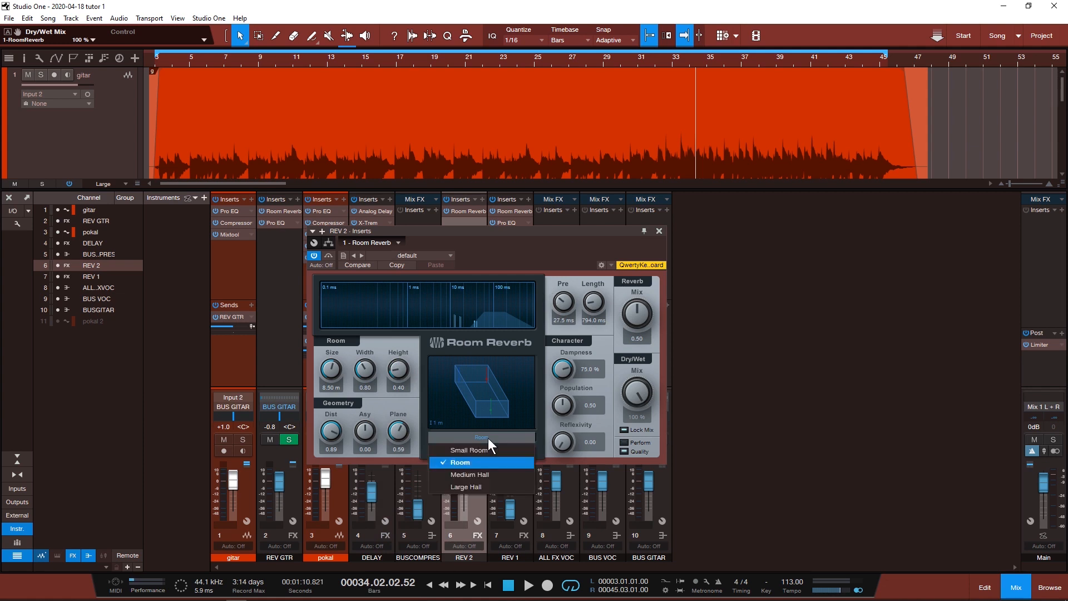
click(499, 473)
Step: Play the song and set the REV 2 room's size to 11.85 m, width to 2.25 and height to 1.58
key(space)
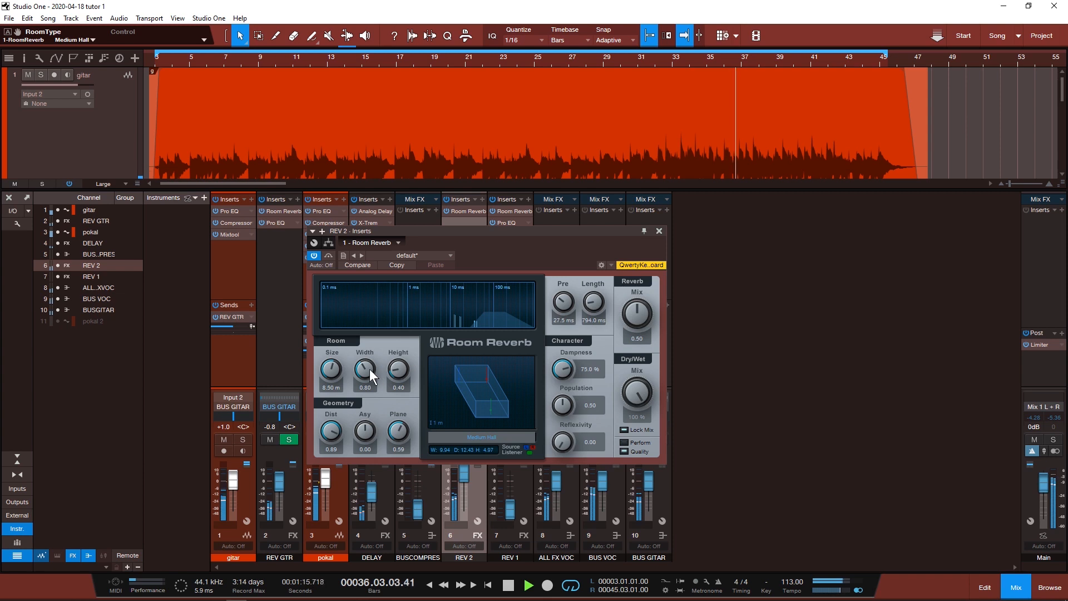
drag(333, 384, 410, 338)
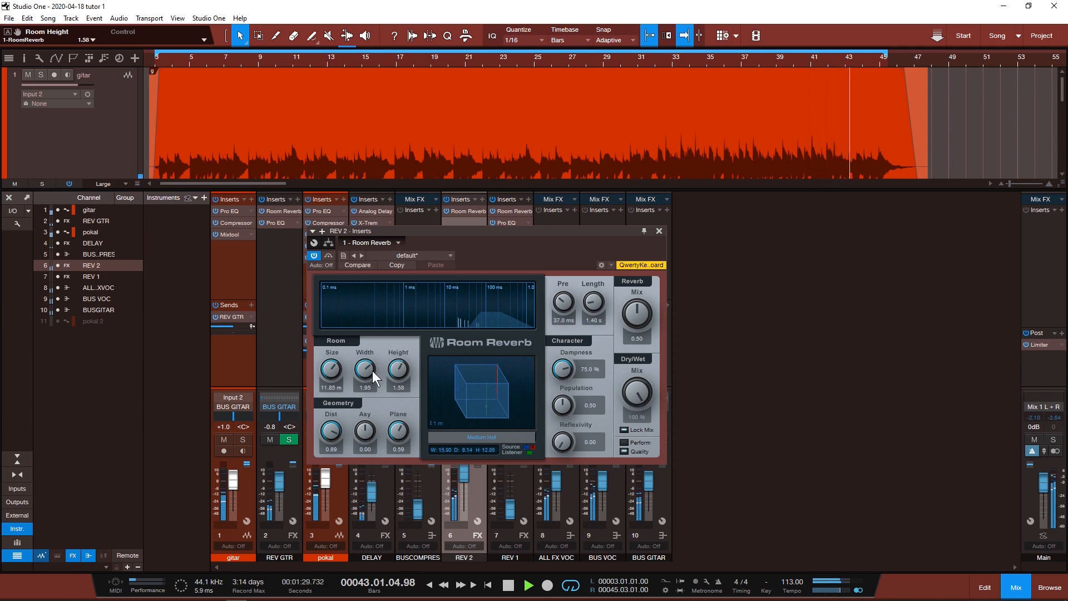
drag(366, 370, 370, 366)
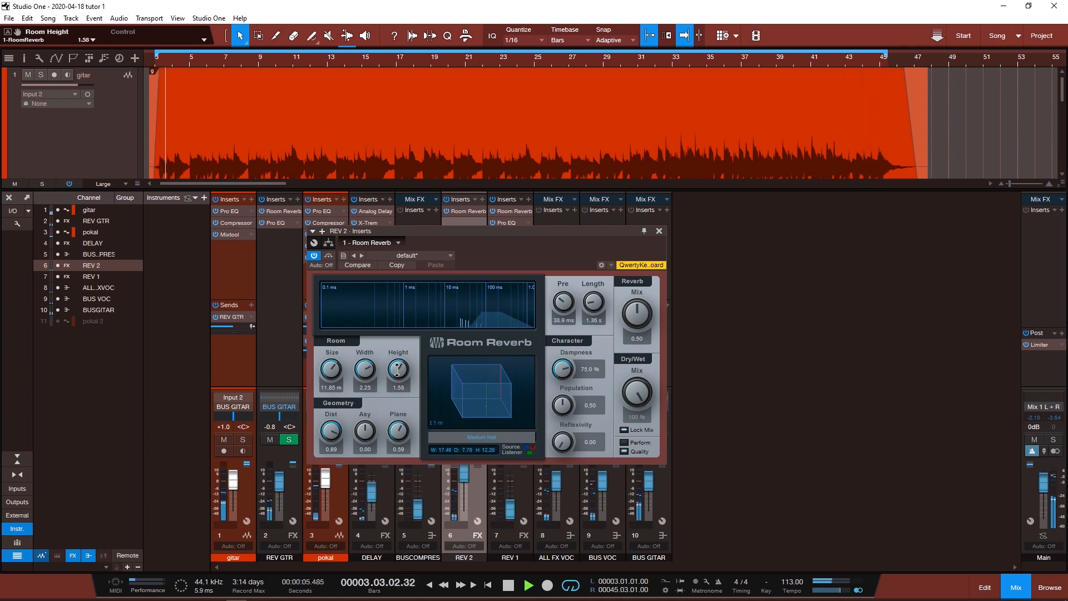
Step: Replay from around bar 17 and set REV 2's reverb mix to 1.00, pre-delay offset to -11.25 ms and dampness to 57.0%
click(395, 62)
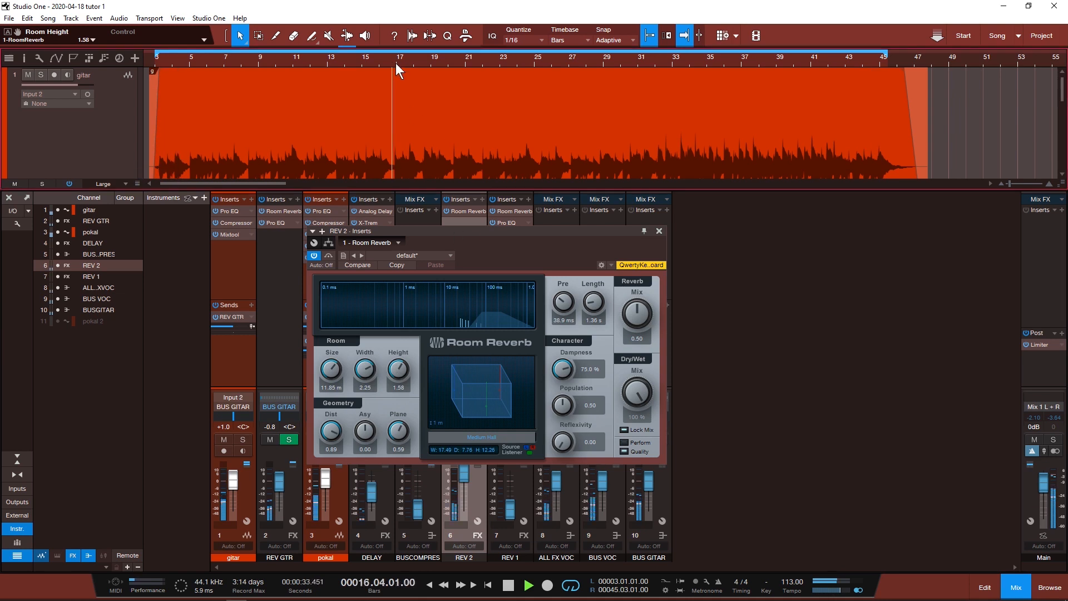
drag(638, 321, 655, 144)
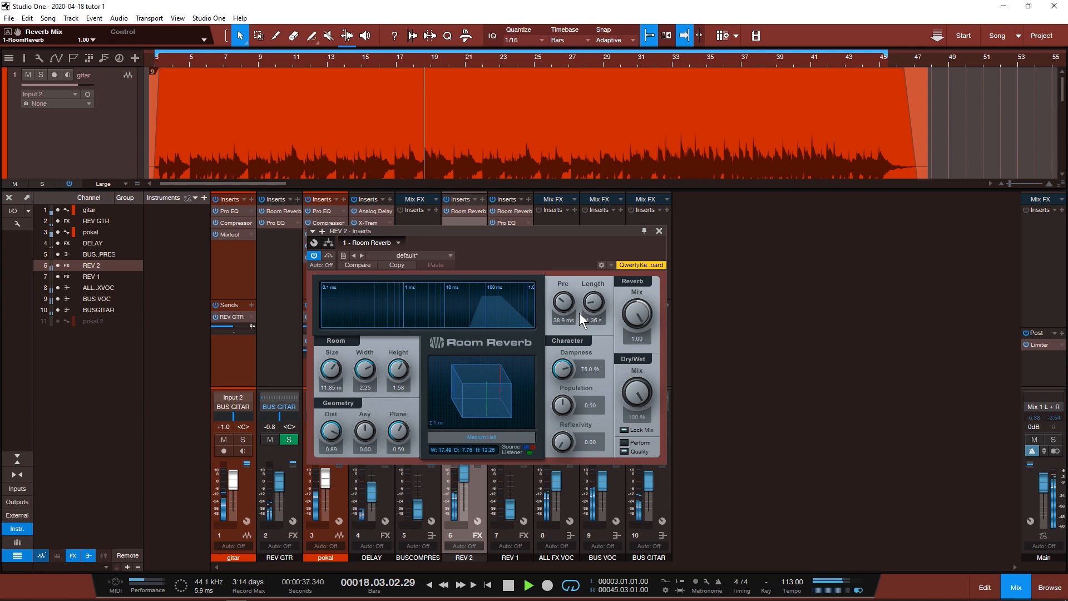
drag(567, 301, 567, 305)
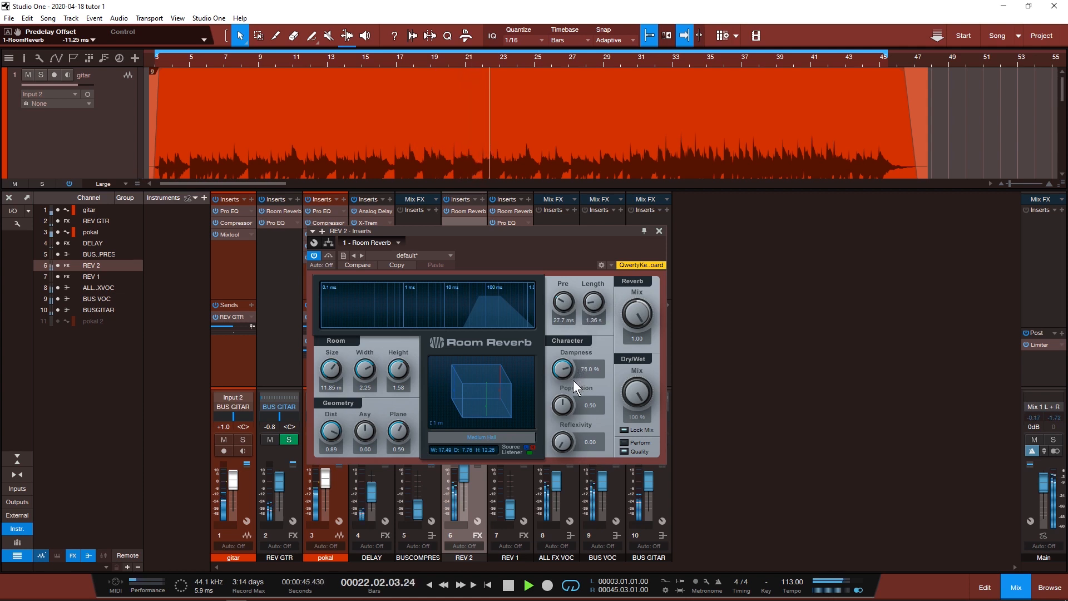
drag(561, 368, 562, 389)
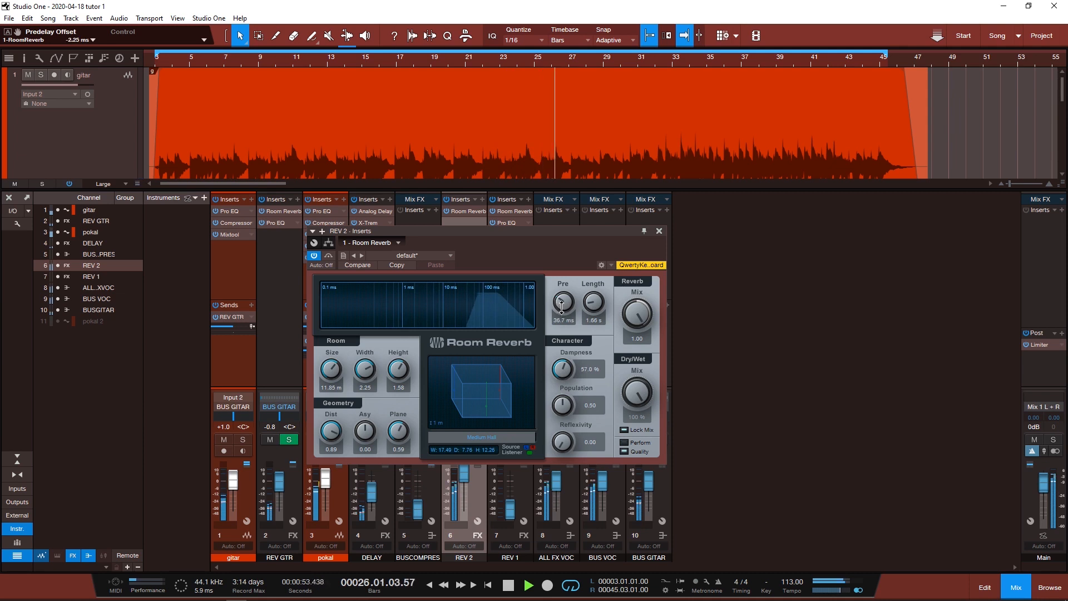
Step: Set REV 2's pre-delay offset to -9.00 ms and length offset to 600.0 ms, stop playback and close the reverb window
scroll(562, 309, up, 2)
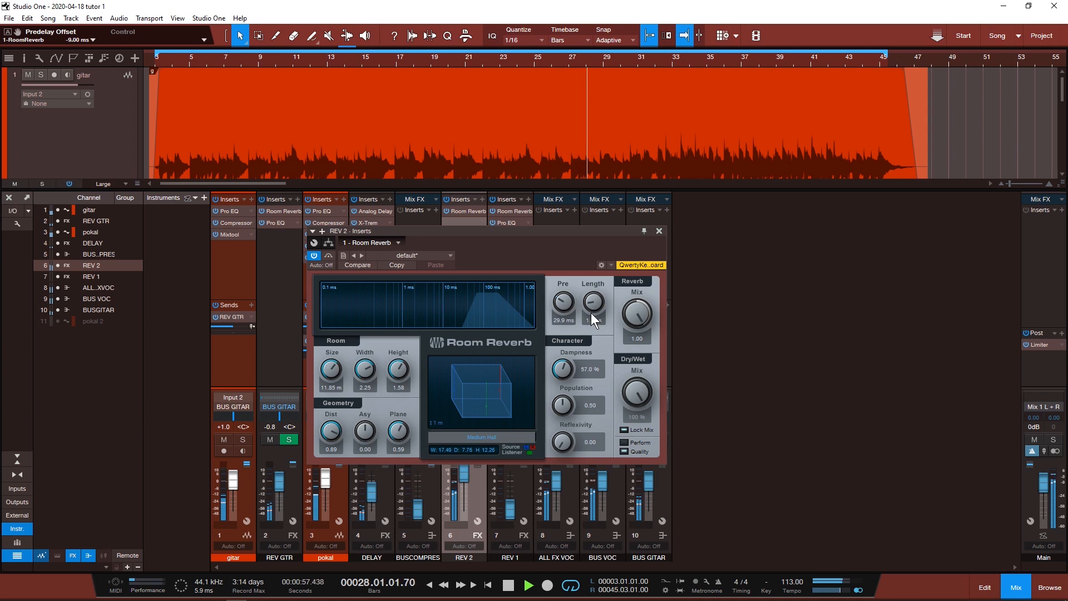
scroll(593, 309, up, 2)
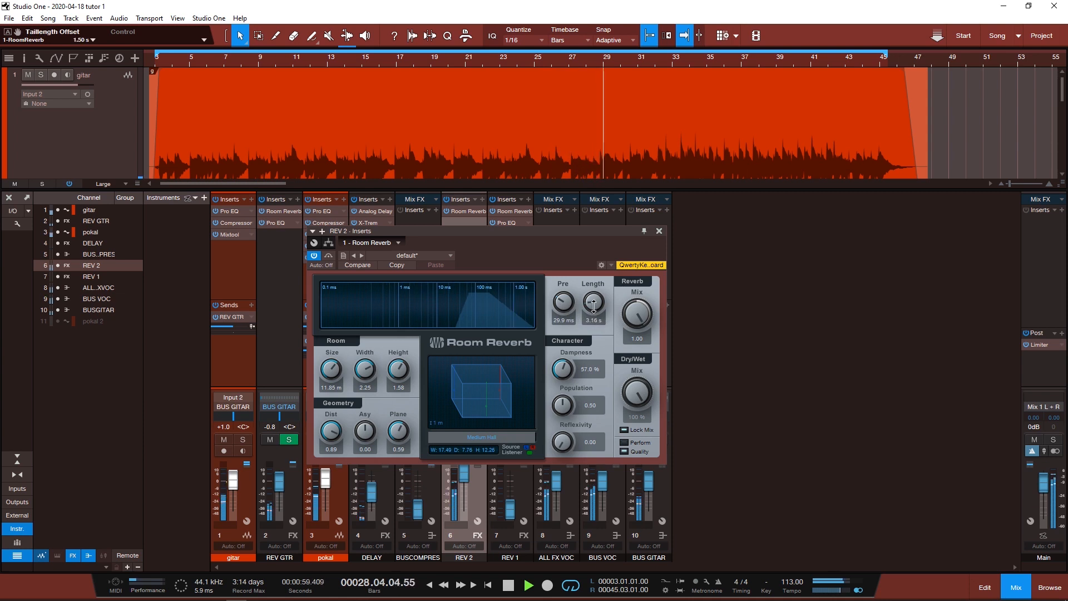
key(space)
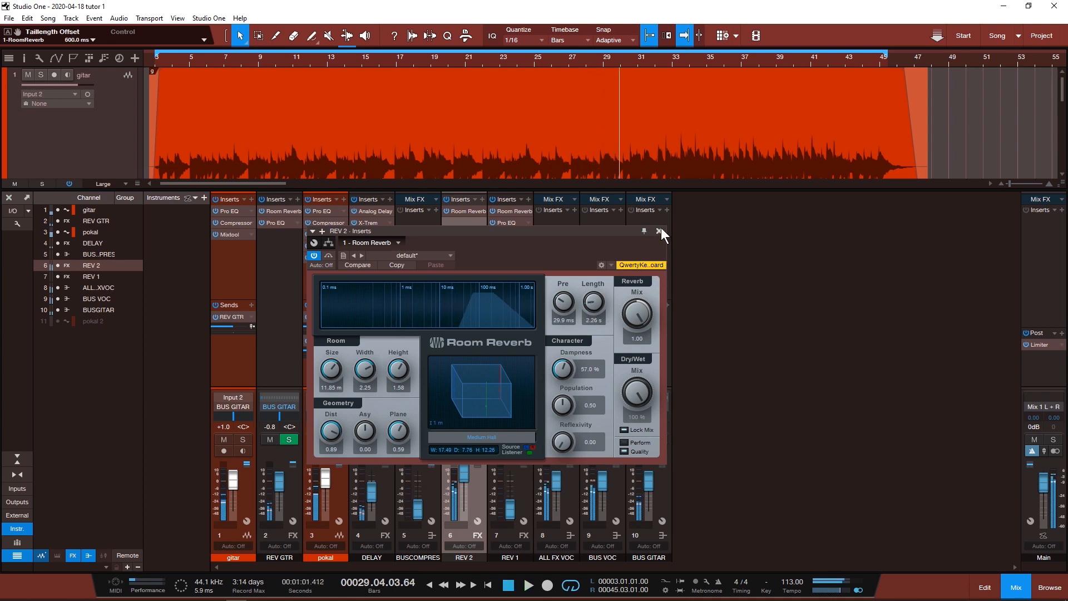
click(660, 231)
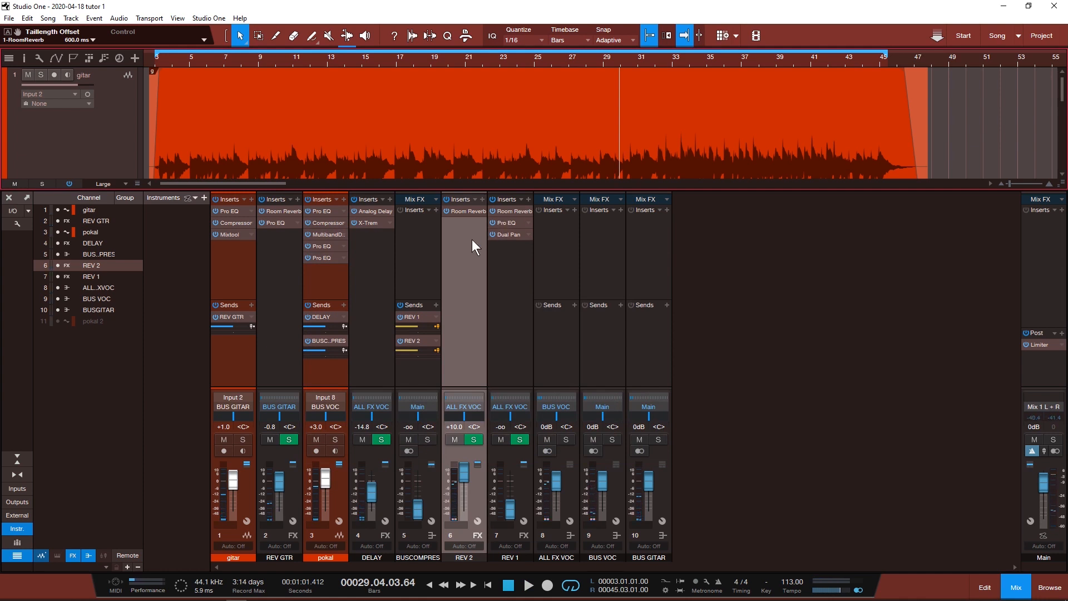
Step: Copy REV 1's Pro EQ onto REV 2 after the Room Reverb and close its window
click(509, 222)
click(654, 161)
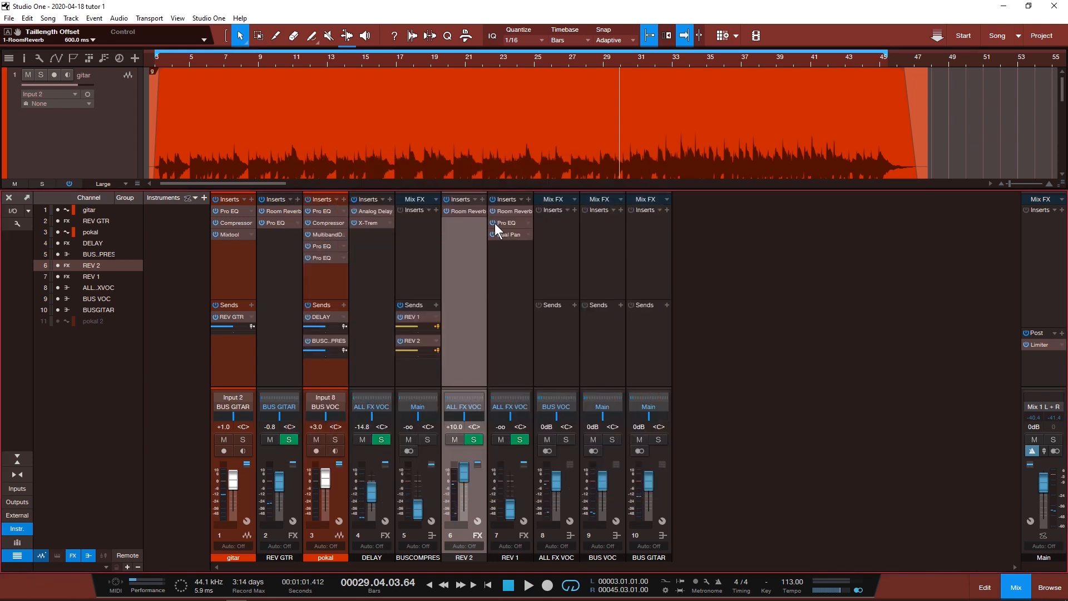
drag(509, 223, 462, 229)
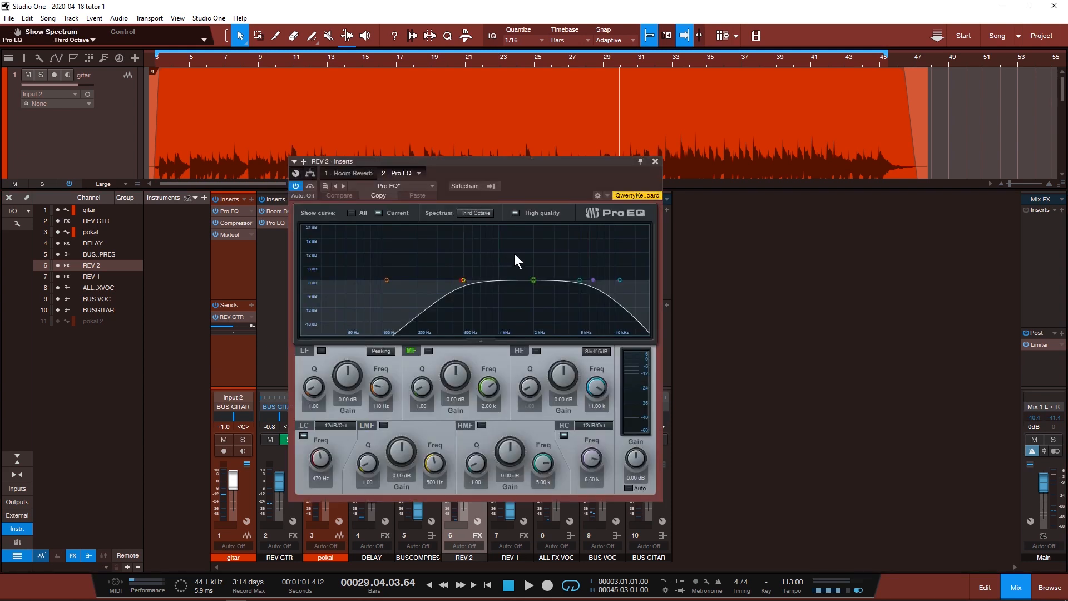
click(655, 161)
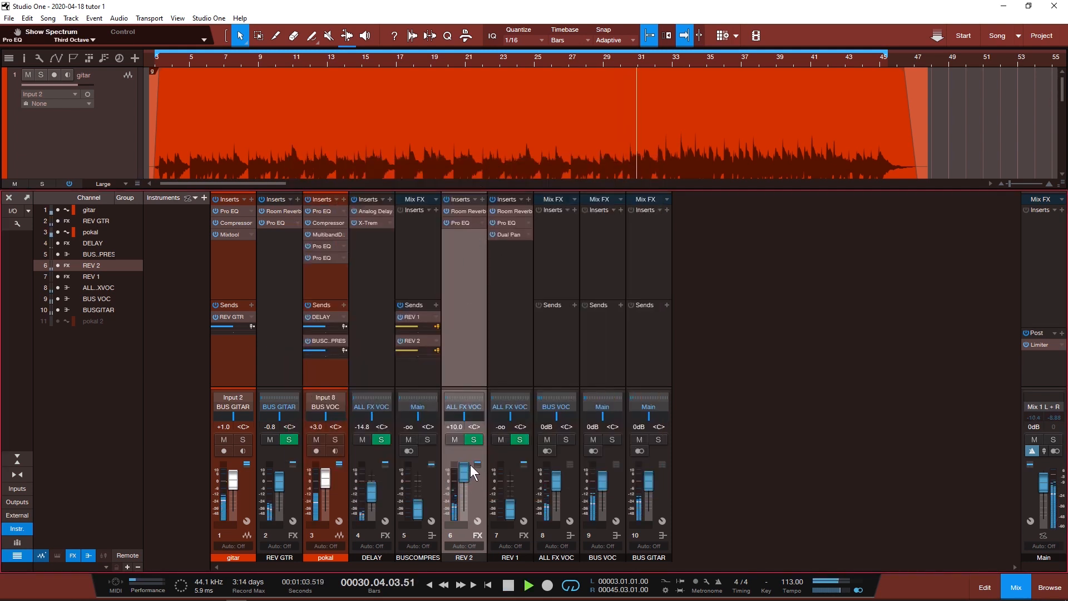
Step: Balance the vocal reverbs during playback, setting REV 2 to +2.3 dB and REV 1 to +1.1 dB
key(space)
click(472, 438)
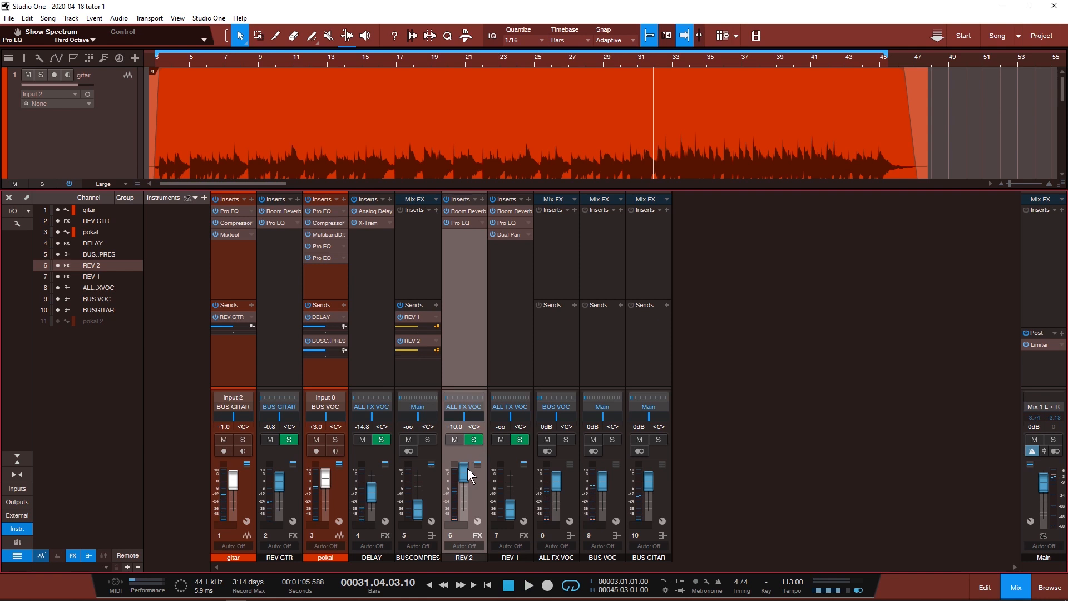
key(space)
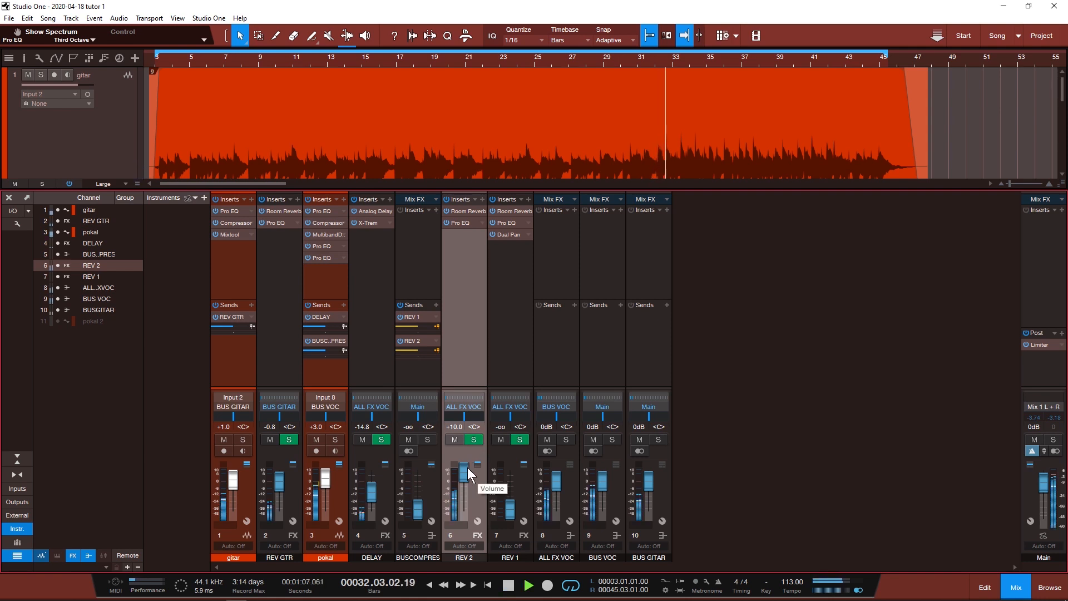
mouse_move(467, 468)
mouse_down()
mouse_move(465, 480)
mouse_move(469, 448)
mouse_up()
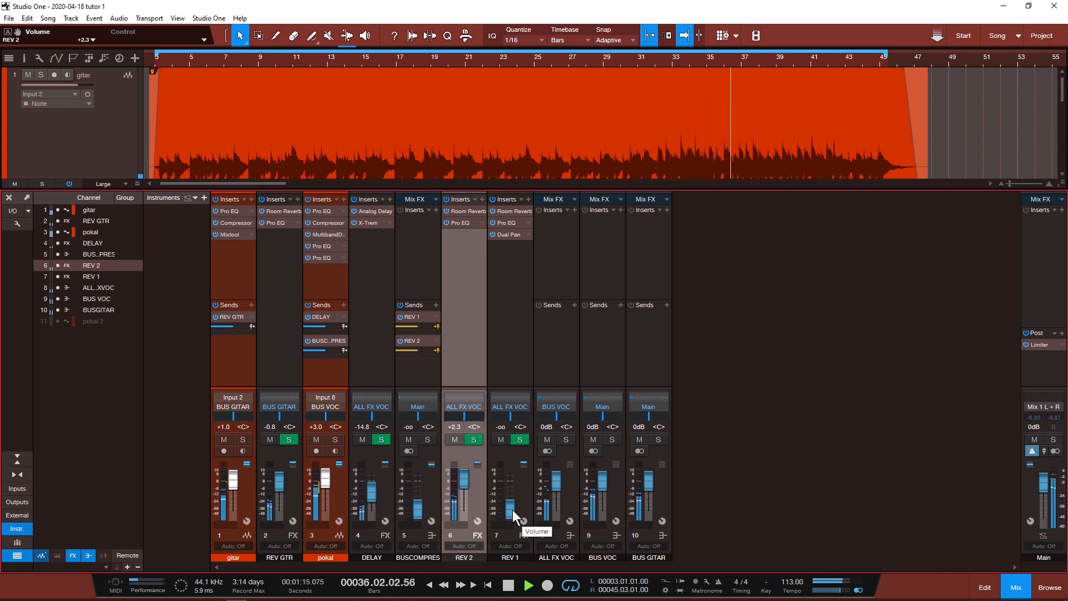
drag(512, 510, 512, 479)
drag(514, 417, 516, 430)
key(space)
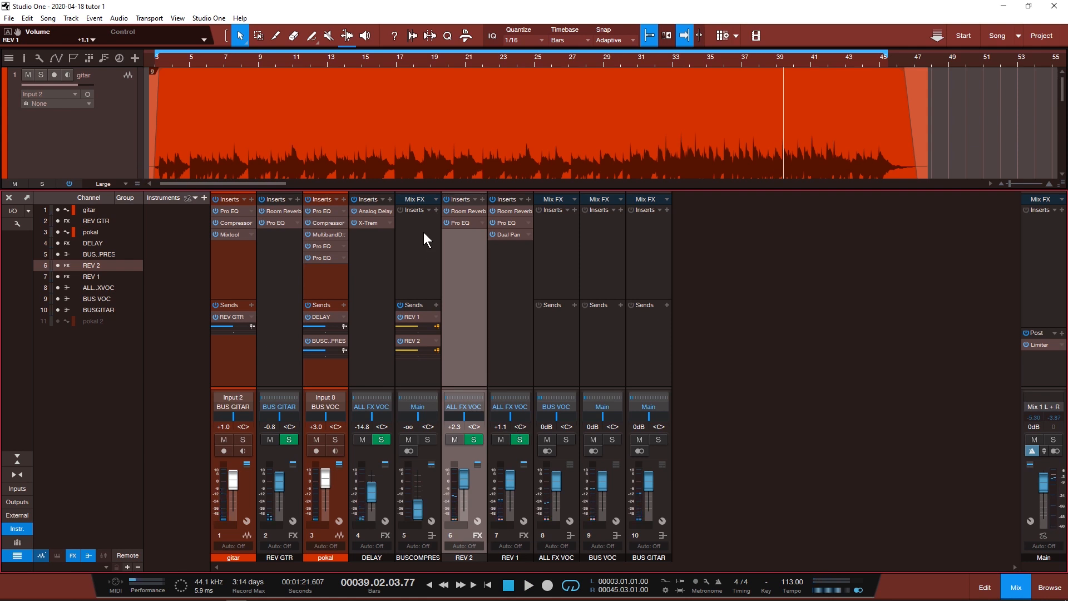
Step: Insert a Compressor on the BUS COMPRES channel
click(435, 211)
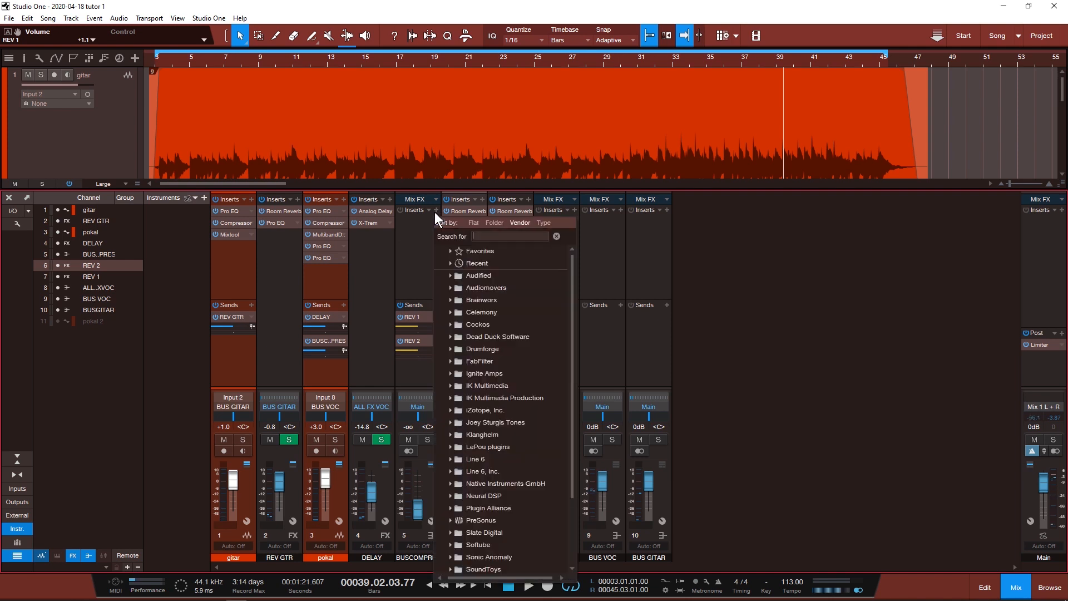
text(COMP)
key(Down)
key(Return)
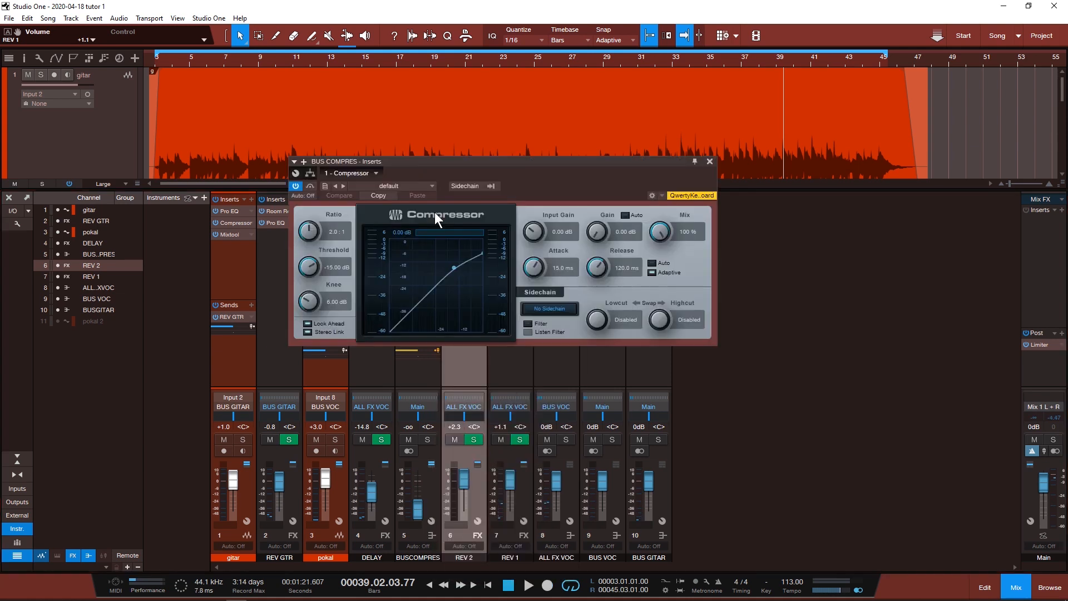
Step: Set the Compressor's ratio to 8:1, attack to 0.10 ms and release to 48.2 ms
click(335, 236)
text(8)
key(Return)
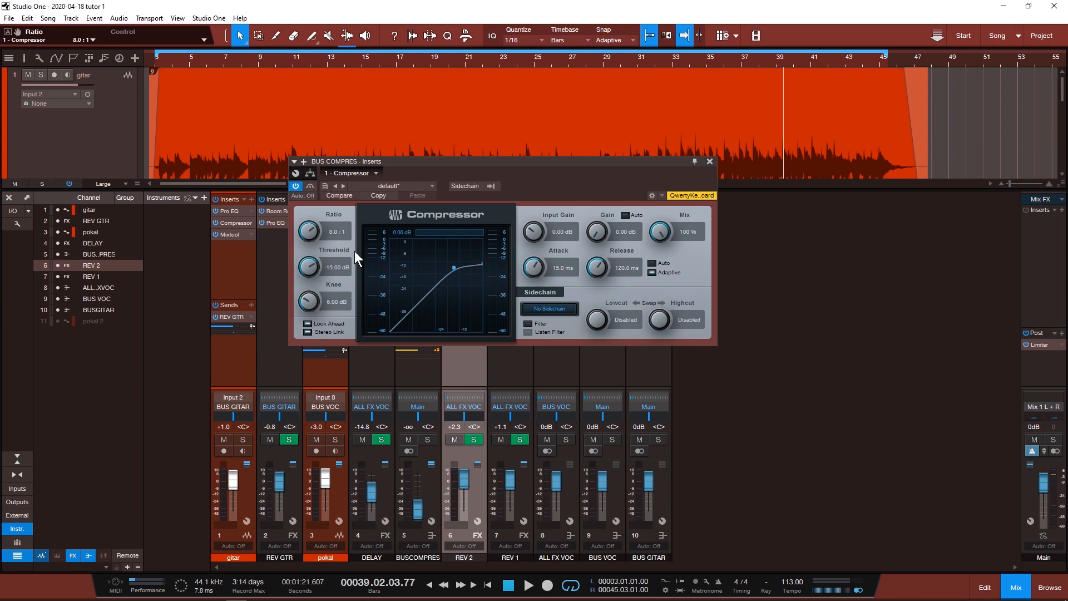
drag(536, 265, 528, 399)
drag(596, 267, 601, 280)
Step: Lower the Compressor's threshold to -22.07 dB during playback and set its ratio to 7:1
key(space)
drag(306, 265, 309, 277)
drag(311, 231, 305, 287)
mouse_move(310, 228)
mouse_down()
mouse_move(312, 241)
mouse_move(312, 225)
mouse_up()
click(335, 232)
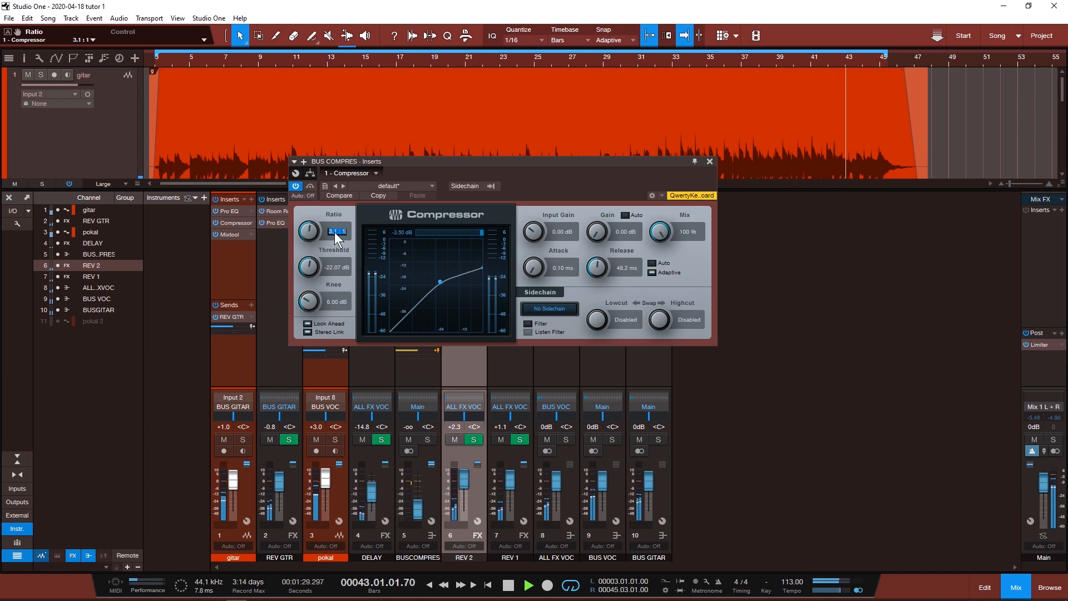
text(7)
key(Return)
Step: Replay from around bar 17 and fine-tune the Compressor's threshold to -23.56 dB
drag(312, 265, 311, 129)
drag(308, 269, 307, 252)
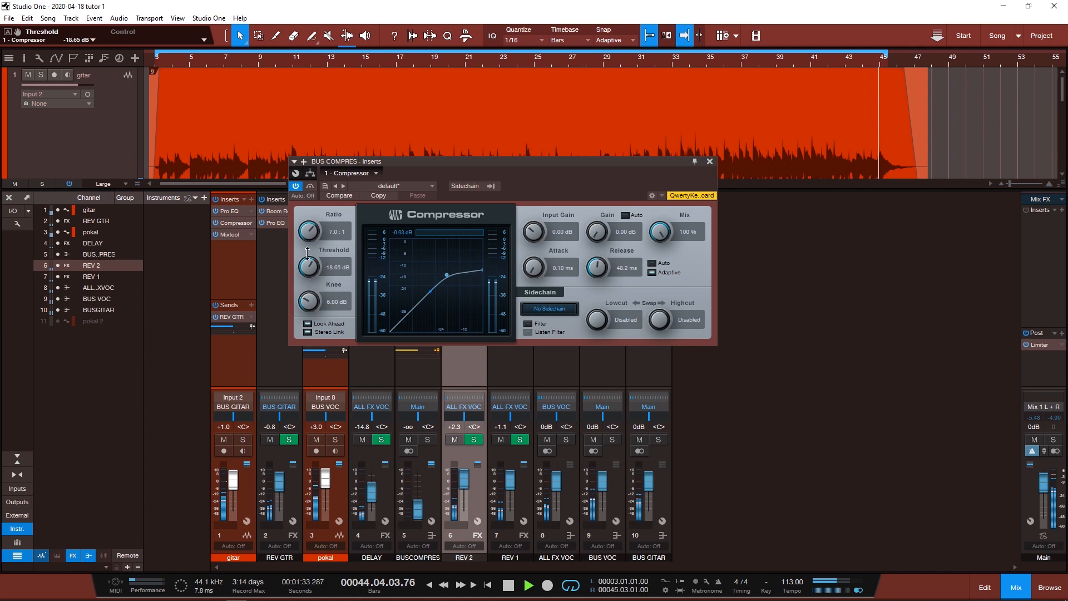
click(407, 58)
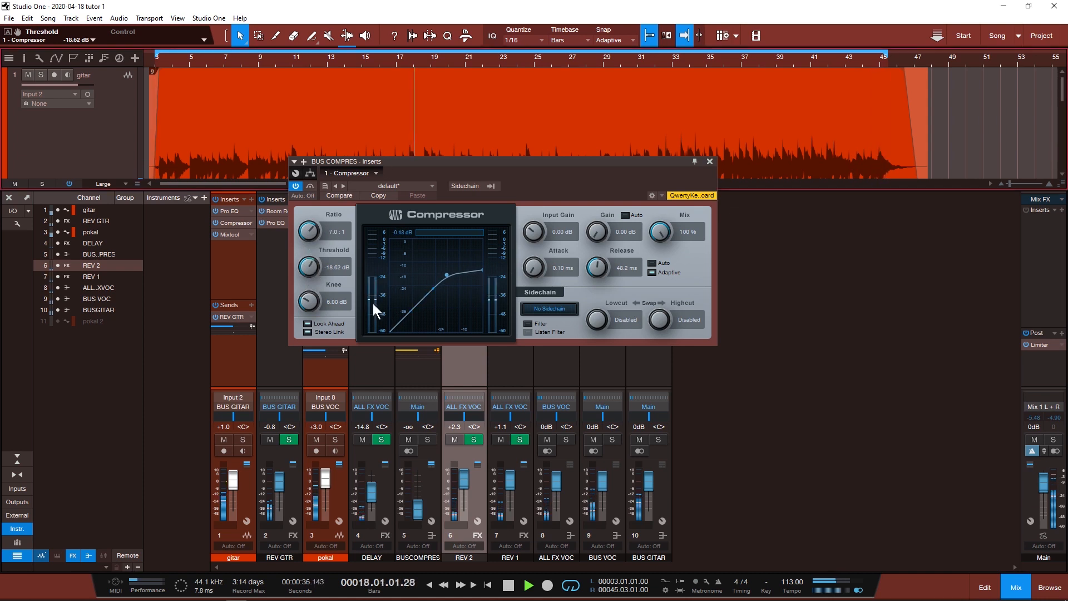
drag(311, 268, 316, 456)
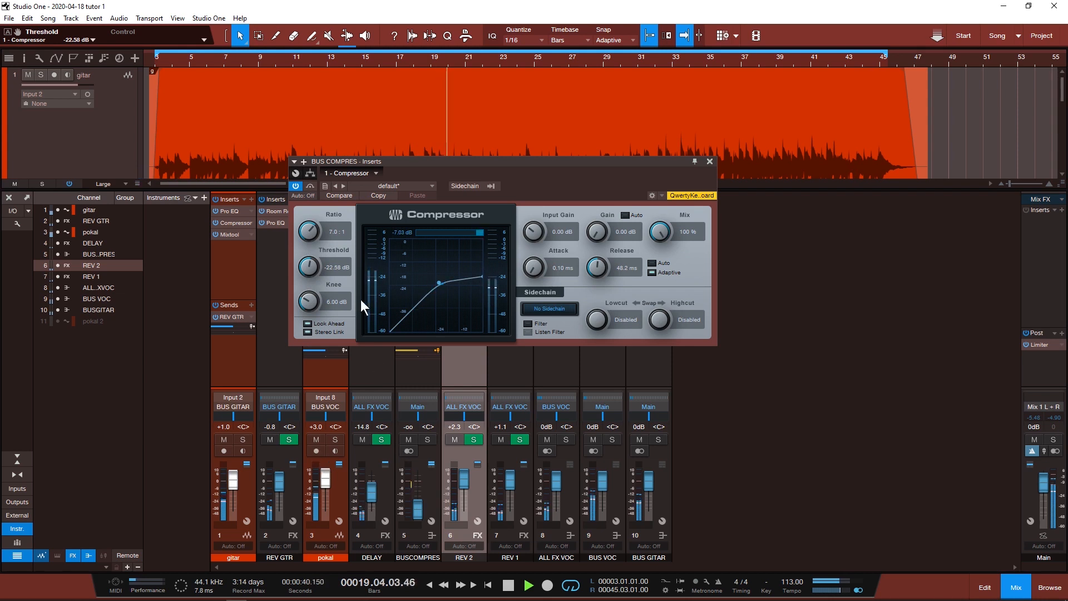
drag(312, 263, 316, 296)
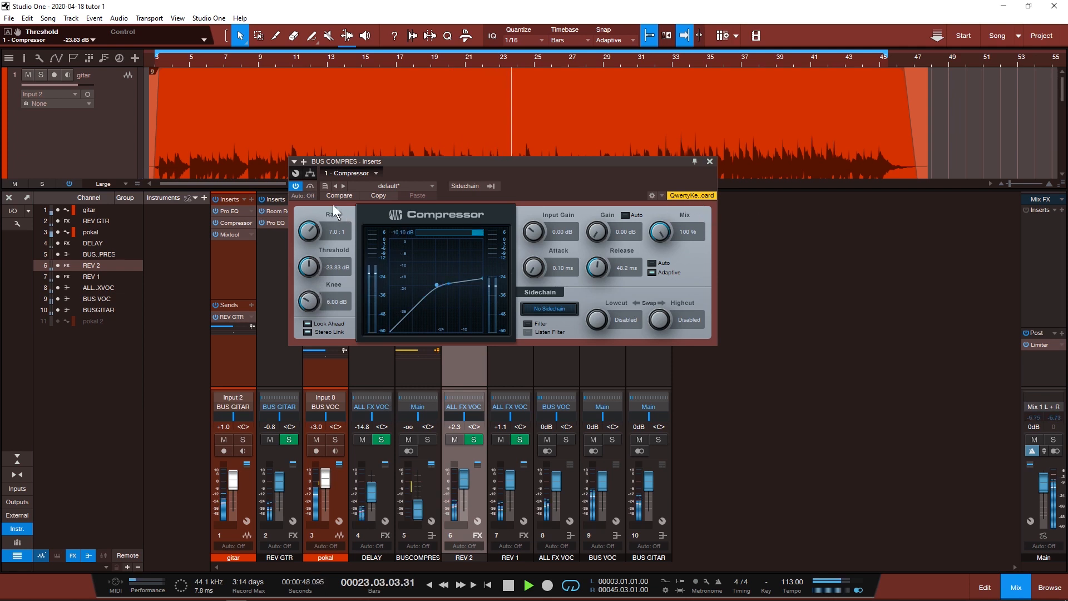
drag(311, 265, 312, 263)
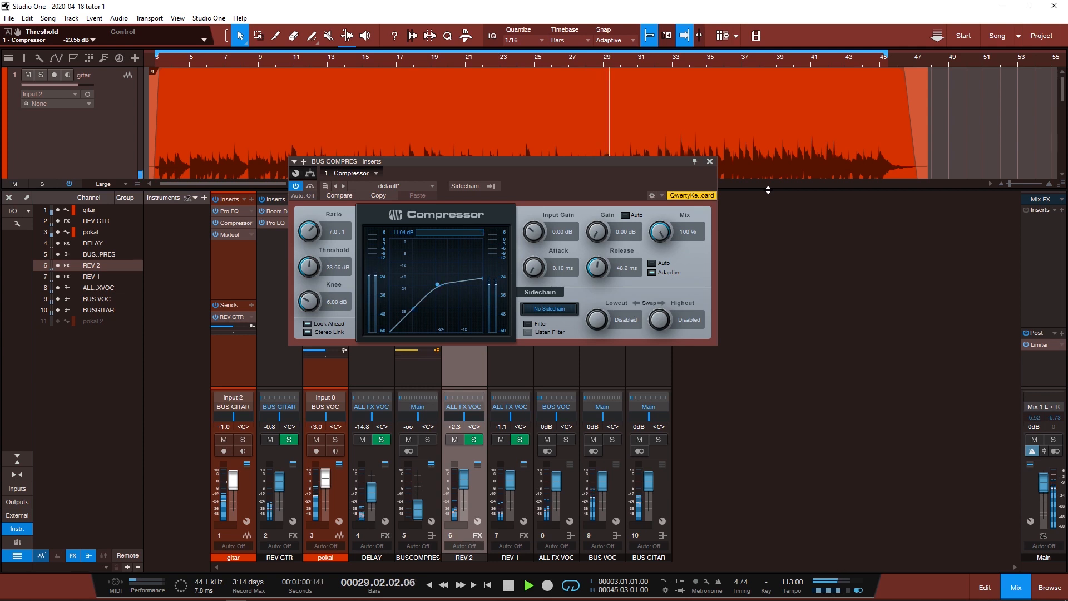
Step: Raise the DELAY channel to -12.8 dB and compare playback with the BUS COMPRES Compressor bypassed and active
drag(370, 492, 374, 476)
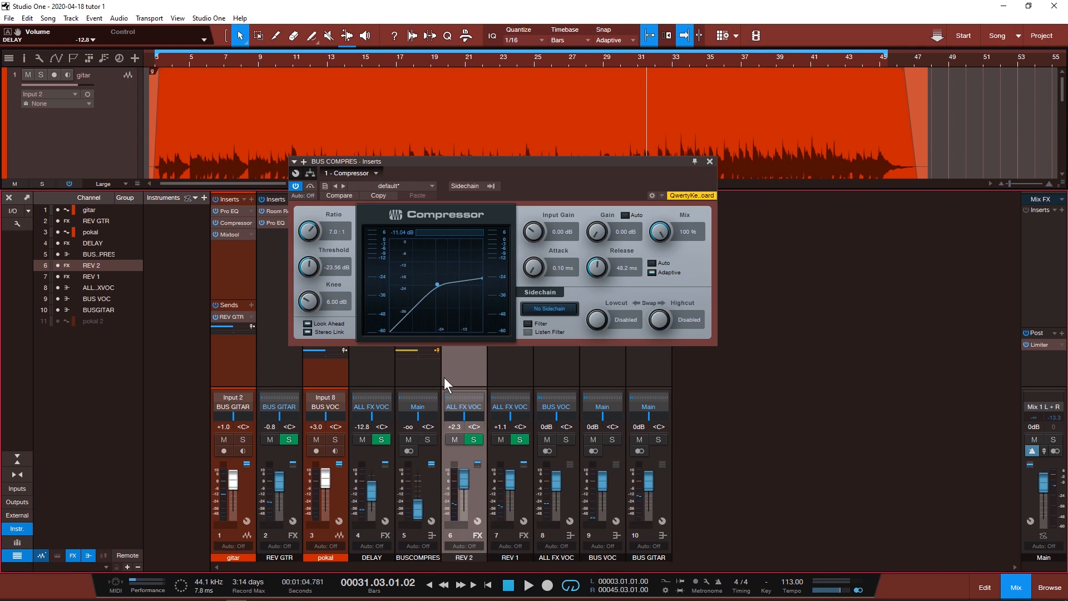
key(space)
click(311, 186)
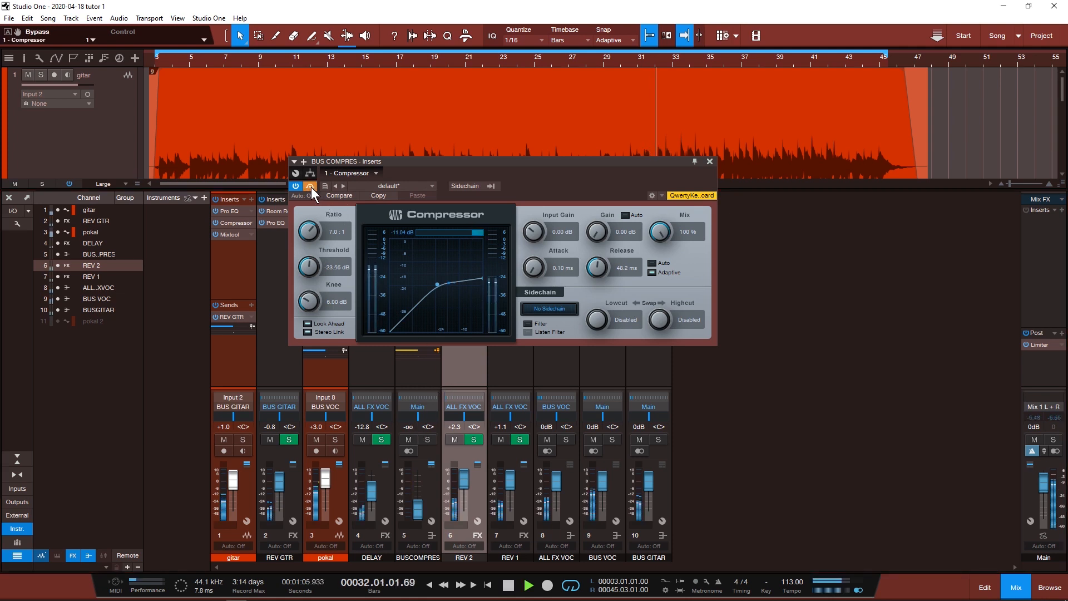
key(space)
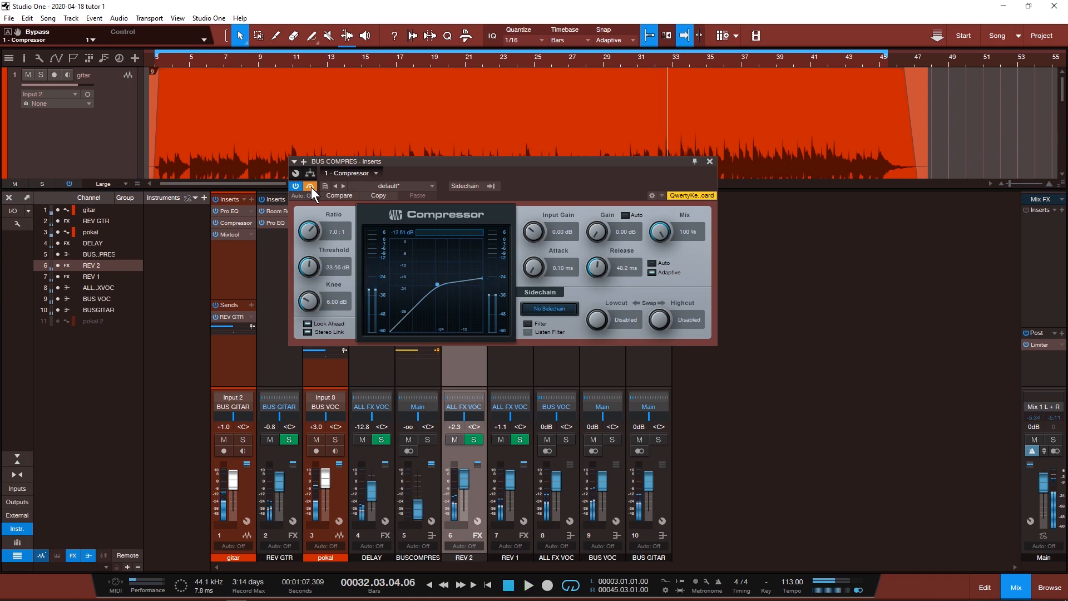
click(311, 185)
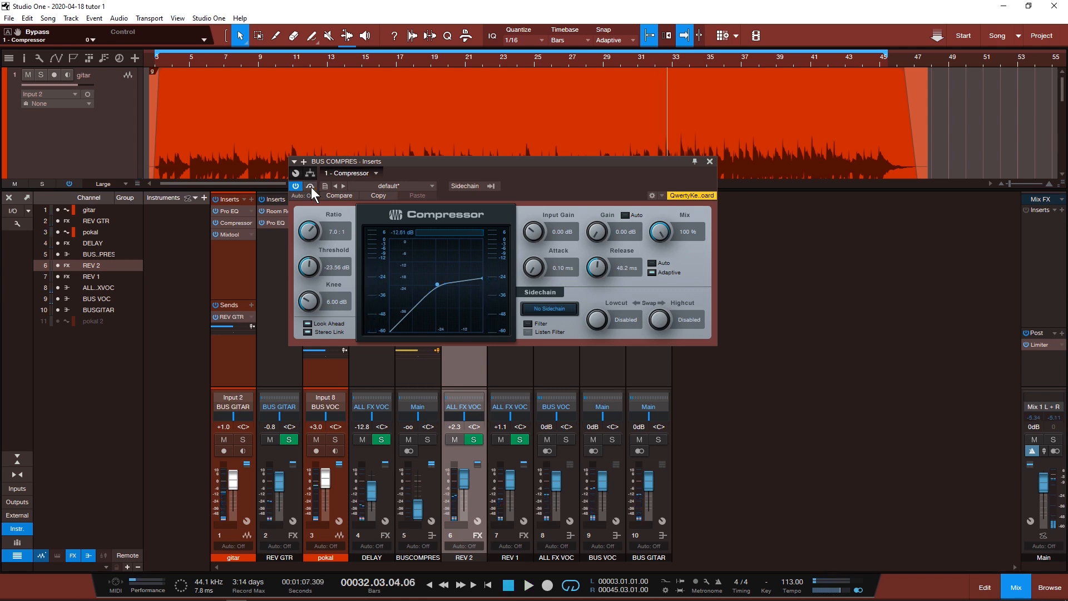
key(space)
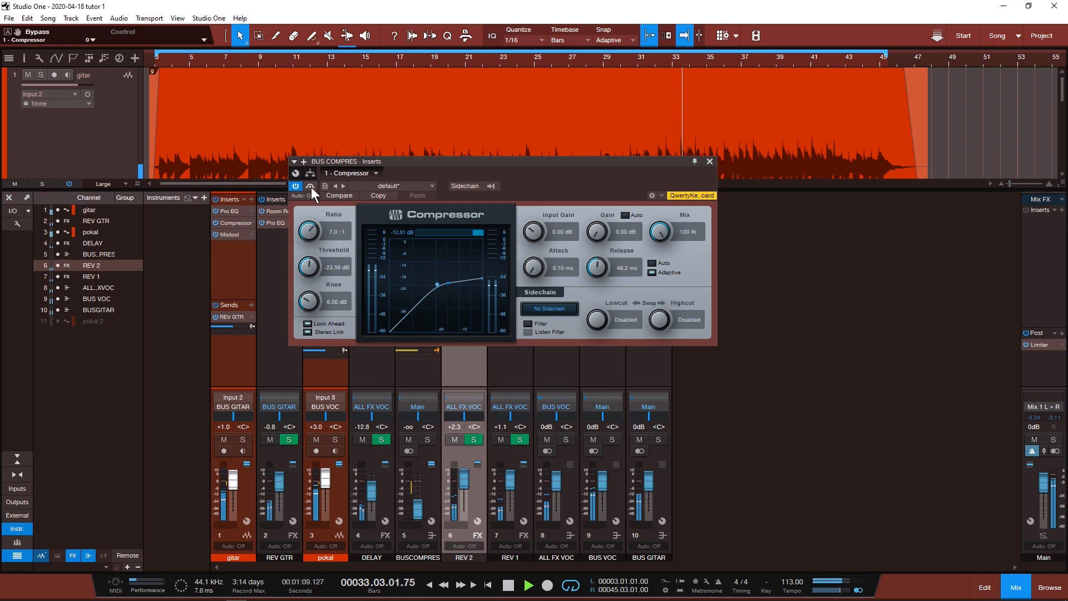
key(space)
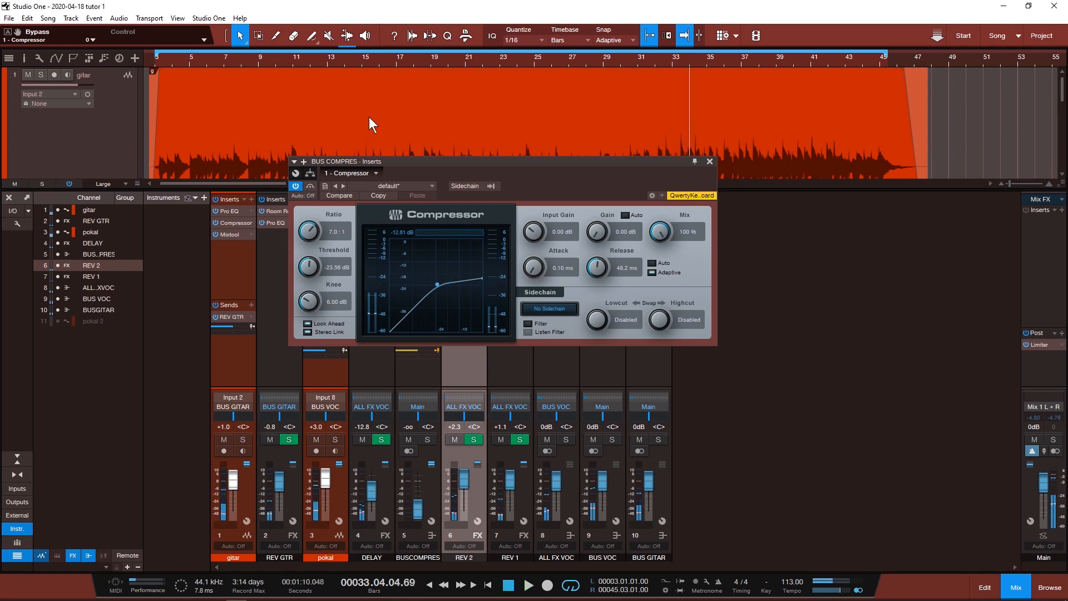
Step: Close the Compressor window and insert a Pro EQ on the Main channel
click(710, 161)
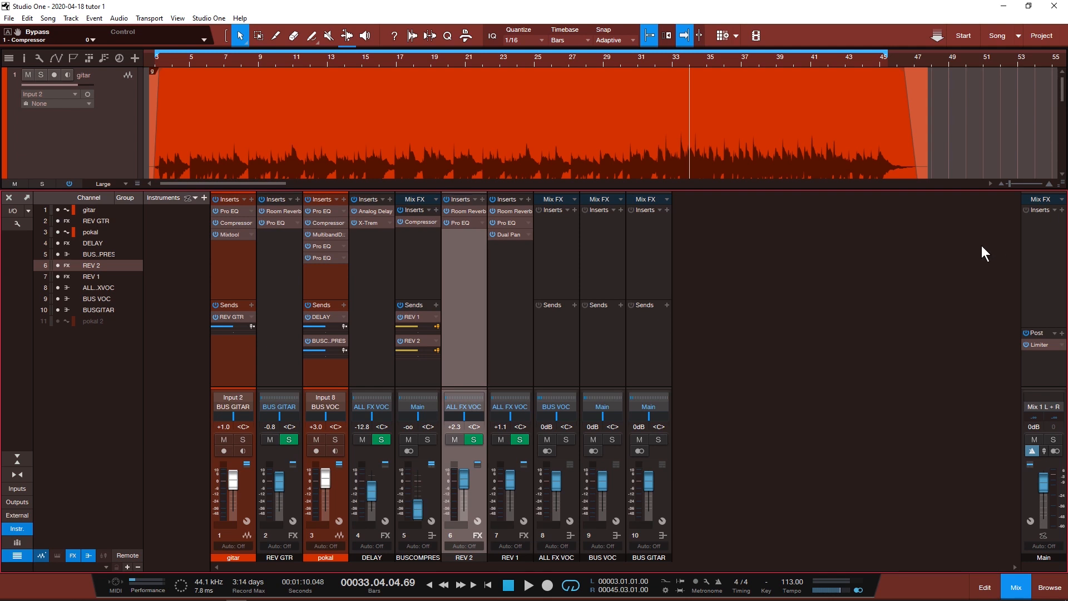
click(1045, 245)
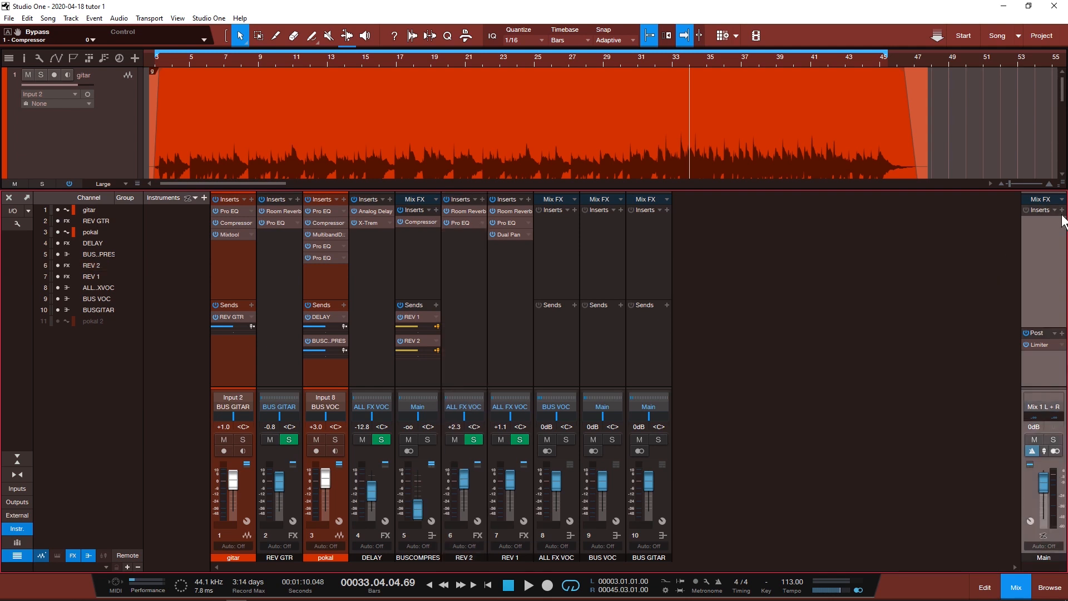
click(1062, 211)
text(EQ)
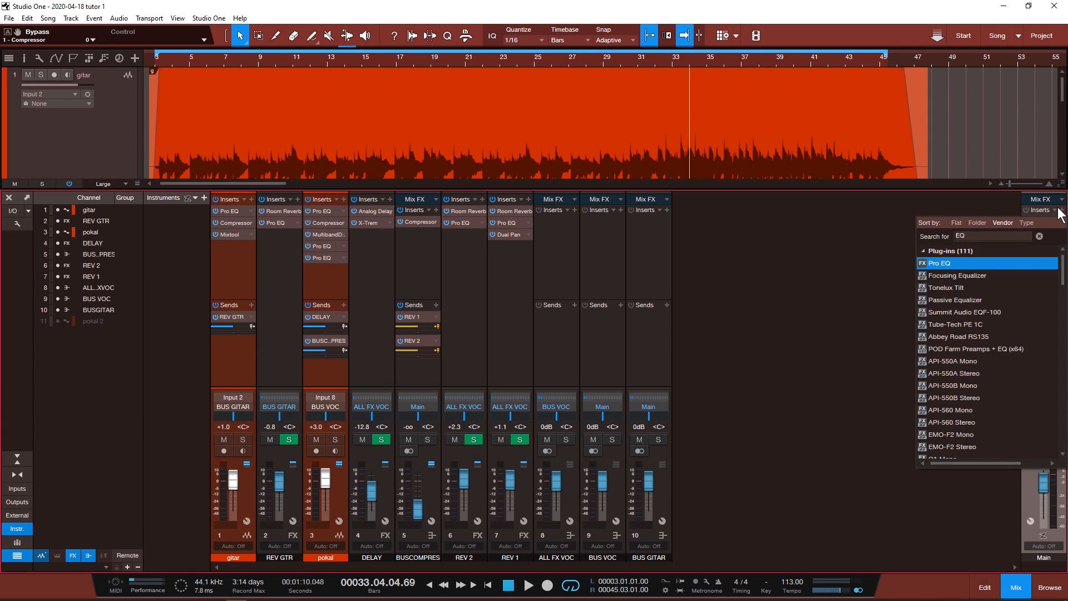
key(Return)
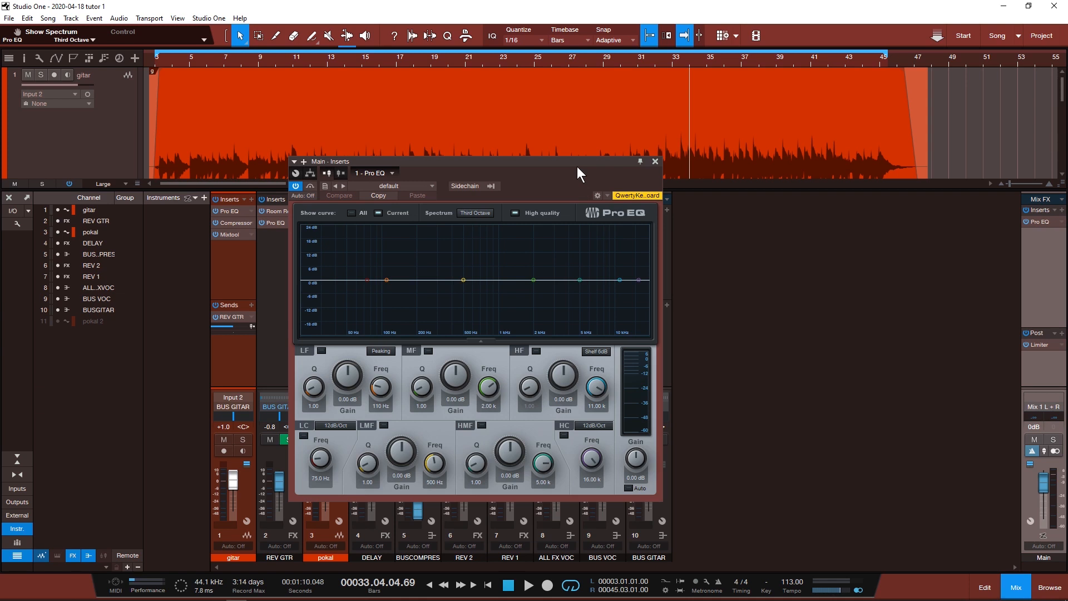
Step: Set the Pro EQ's LF band to 290 Hz with Q 24 and a 24 dB boost, and play the mix
key(space)
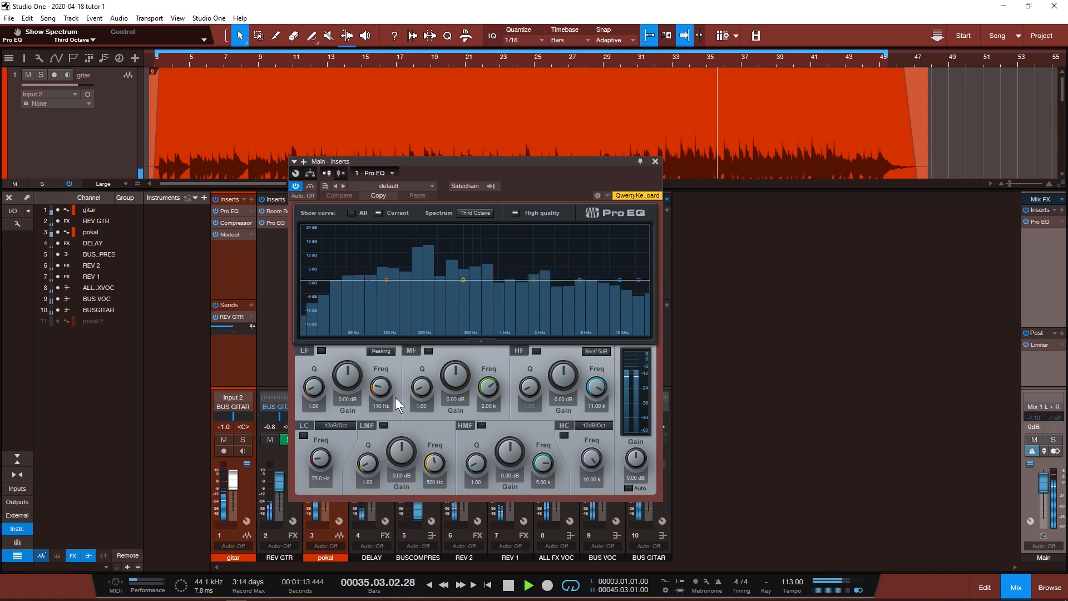
key(space)
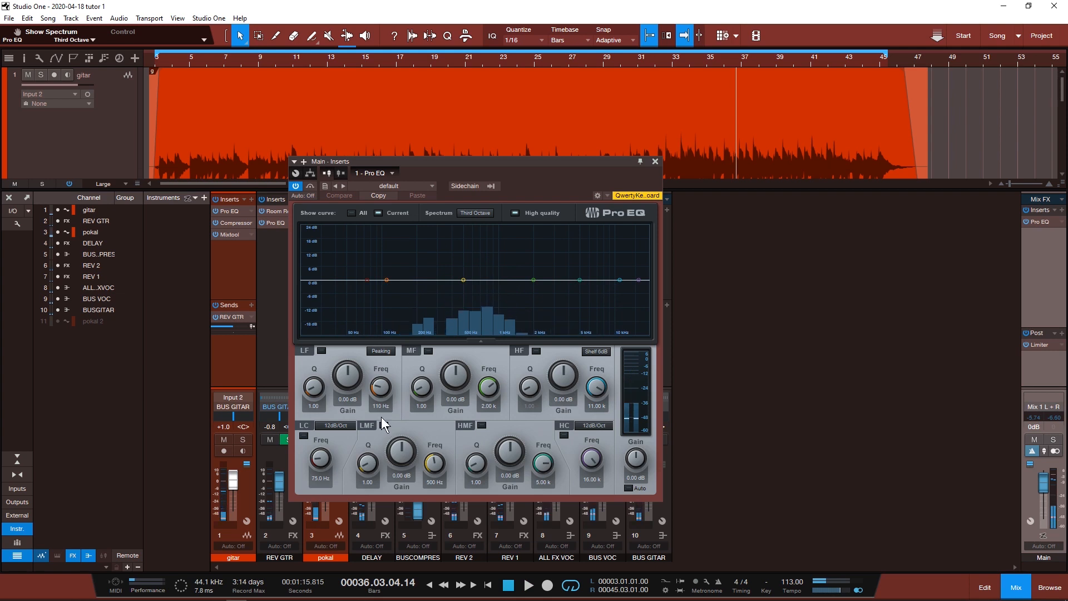
click(382, 406)
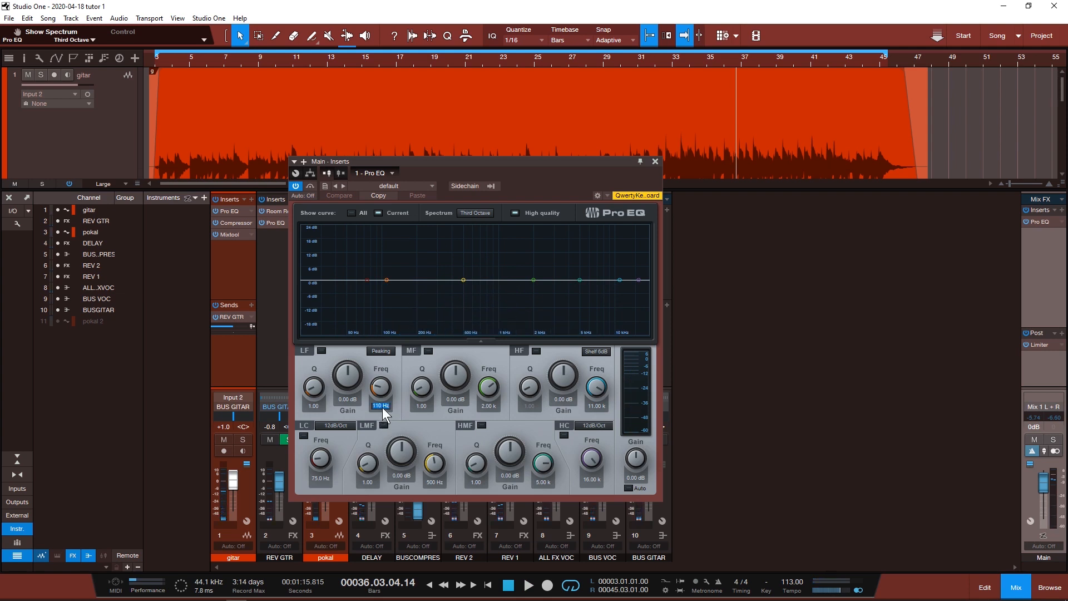
text(290)
key(Return)
drag(310, 397, 356, 215)
drag(346, 375, 349, 360)
key(space)
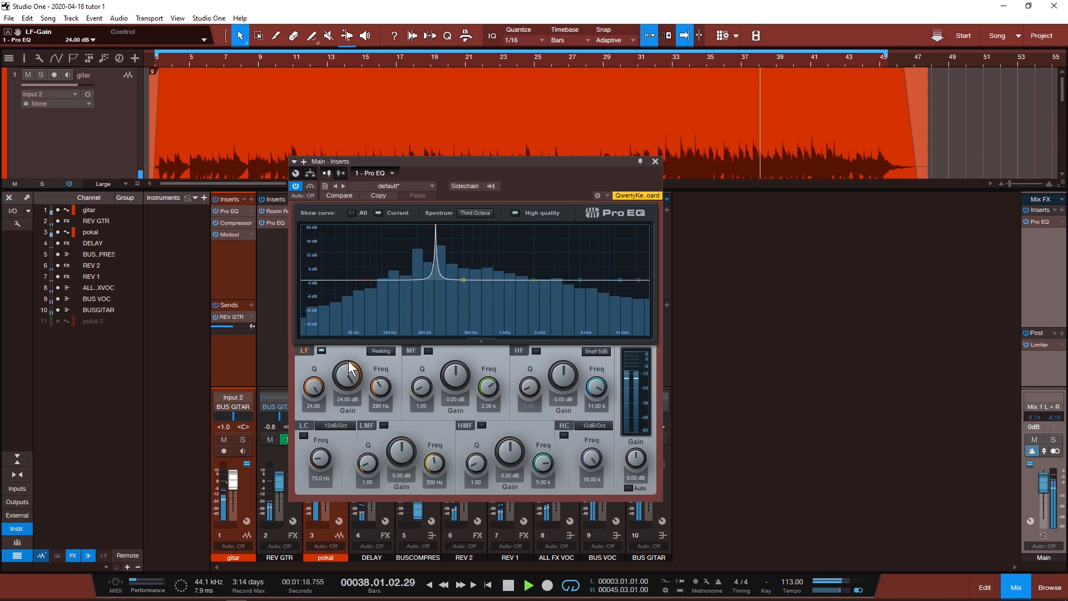
Step: Tune the LF band during playback, trying 295 Hz and settling on 299 Hz
click(381, 405)
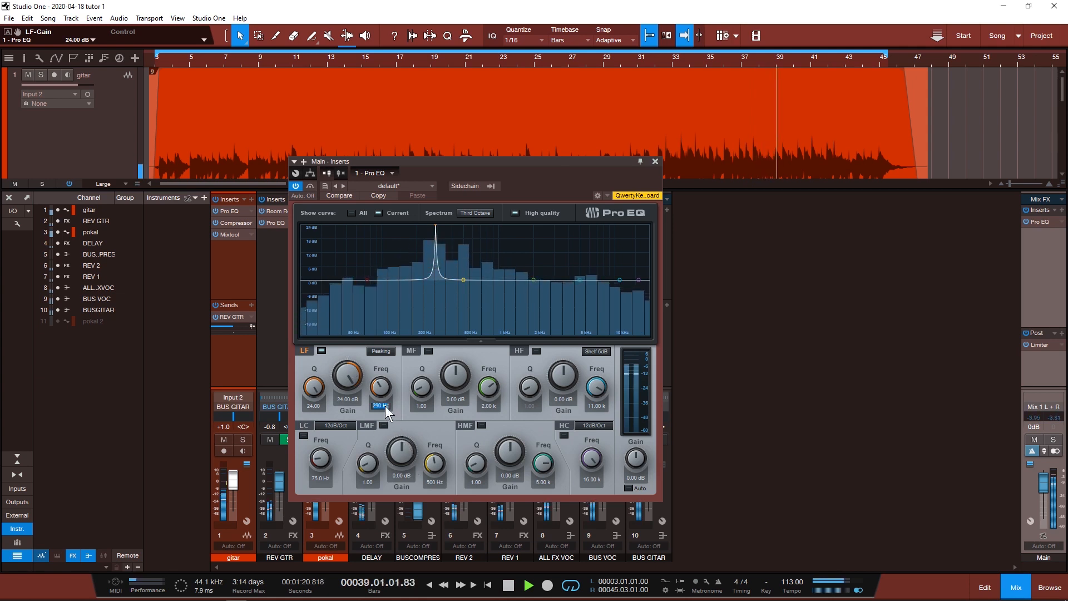
text(295)
key(Return)
click(385, 406)
text(299)
key(Return)
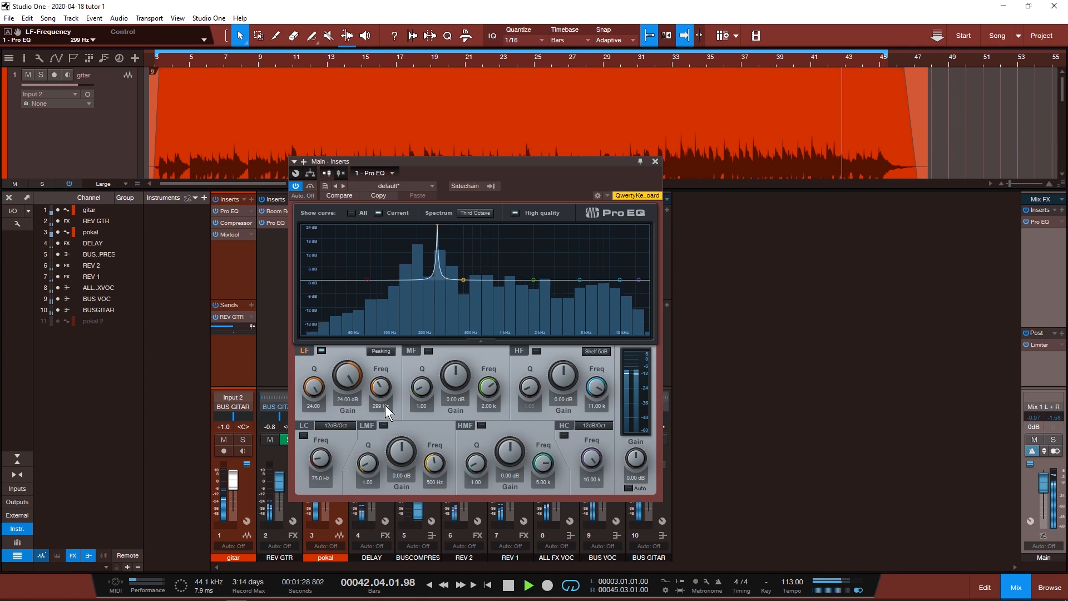
key(space)
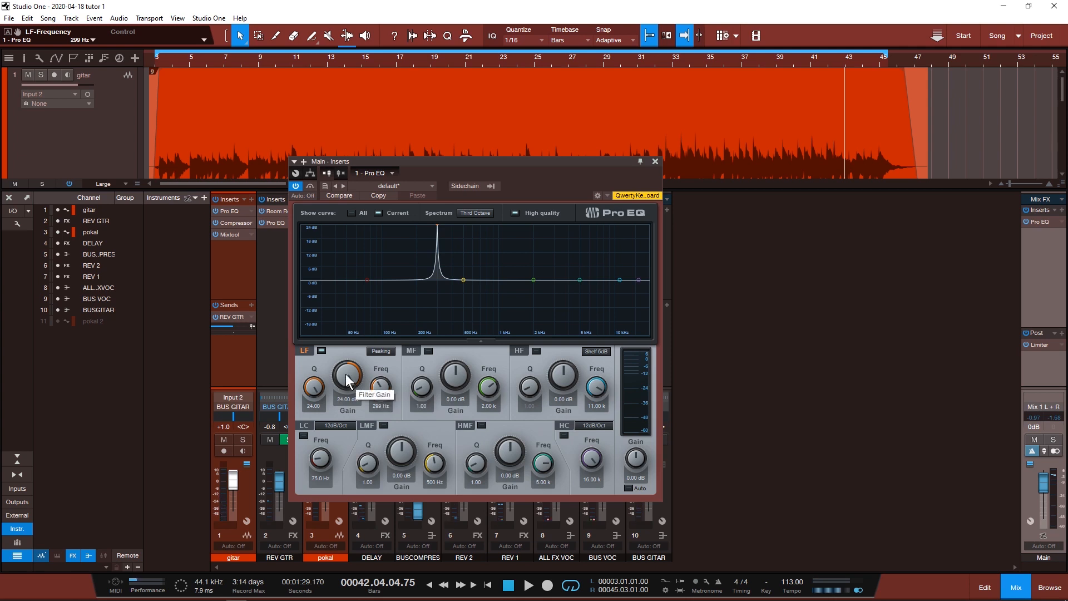
Step: Lower the LF band's gain to -13.92 dB and listen to the cut
drag(345, 374, 338, 455)
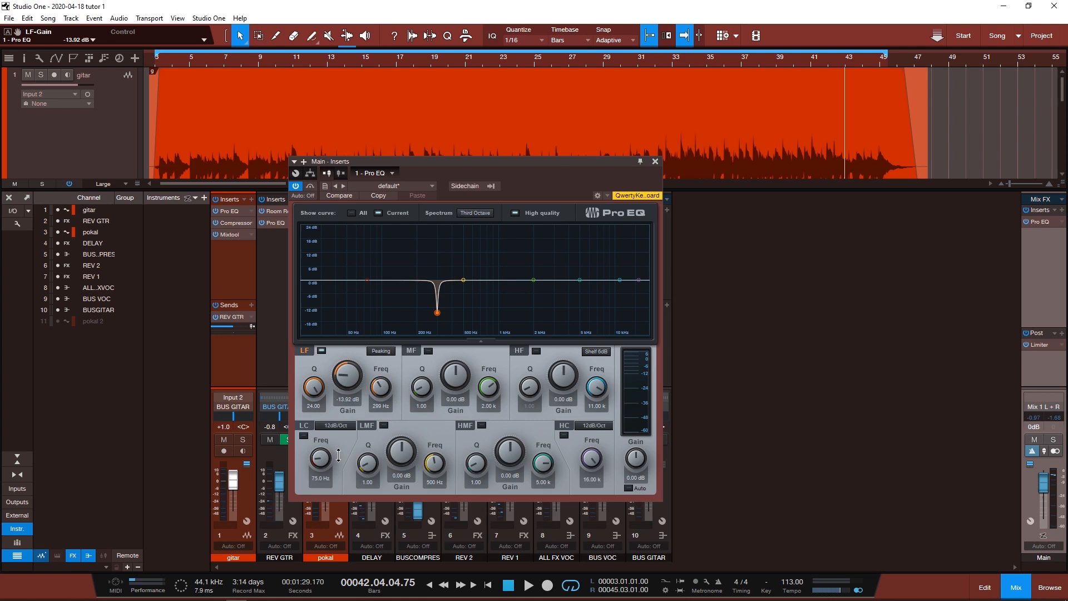
key(space)
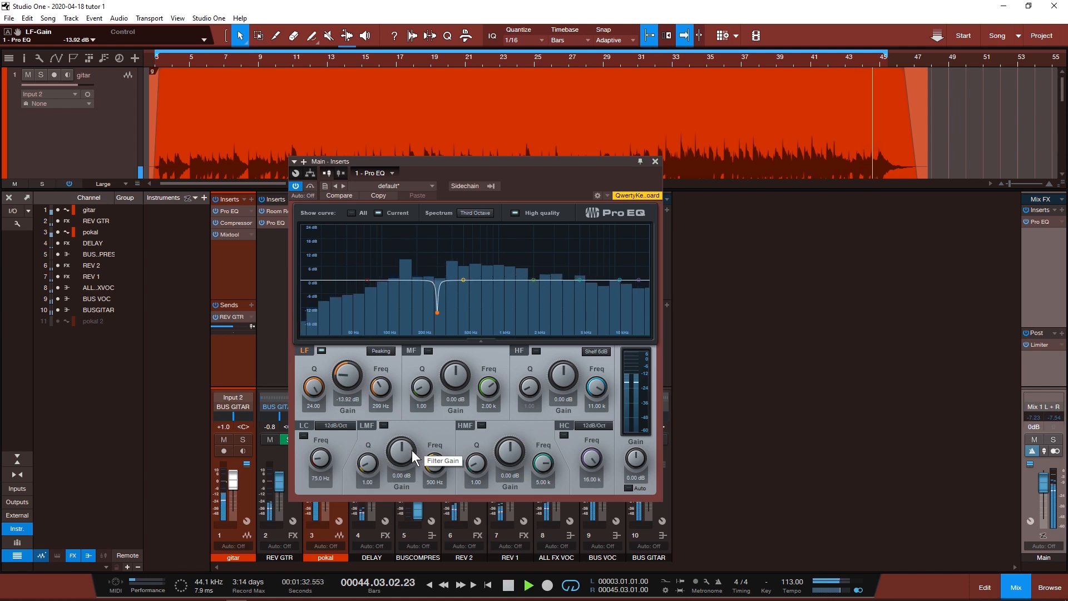
key(space)
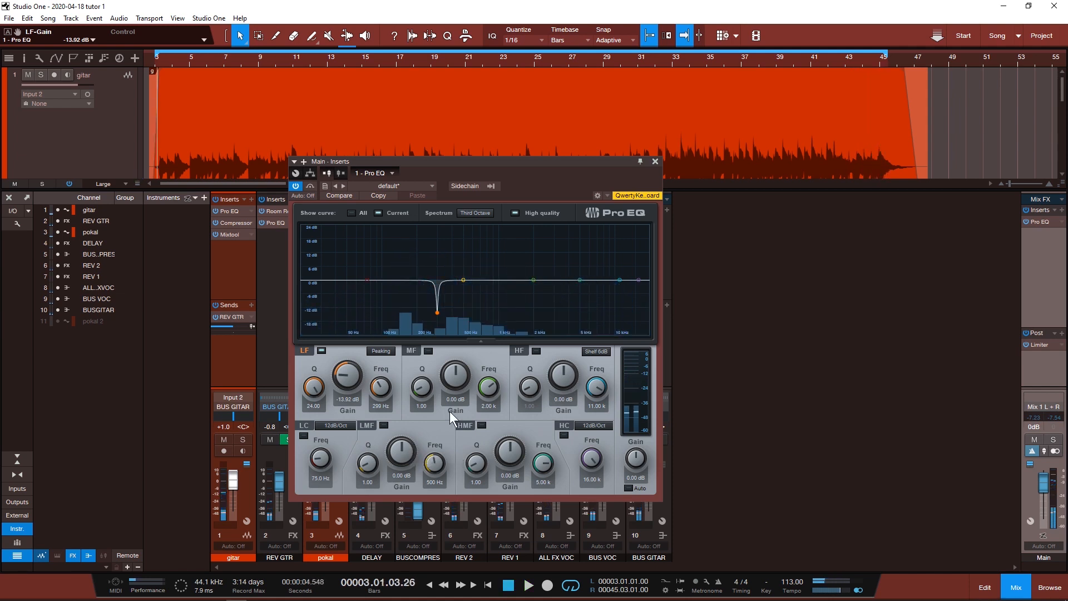
Step: Replay from around bar 18 and set the LMF band to 430 Hz with Q 24 and a 24 dB boost
click(416, 58)
key(space)
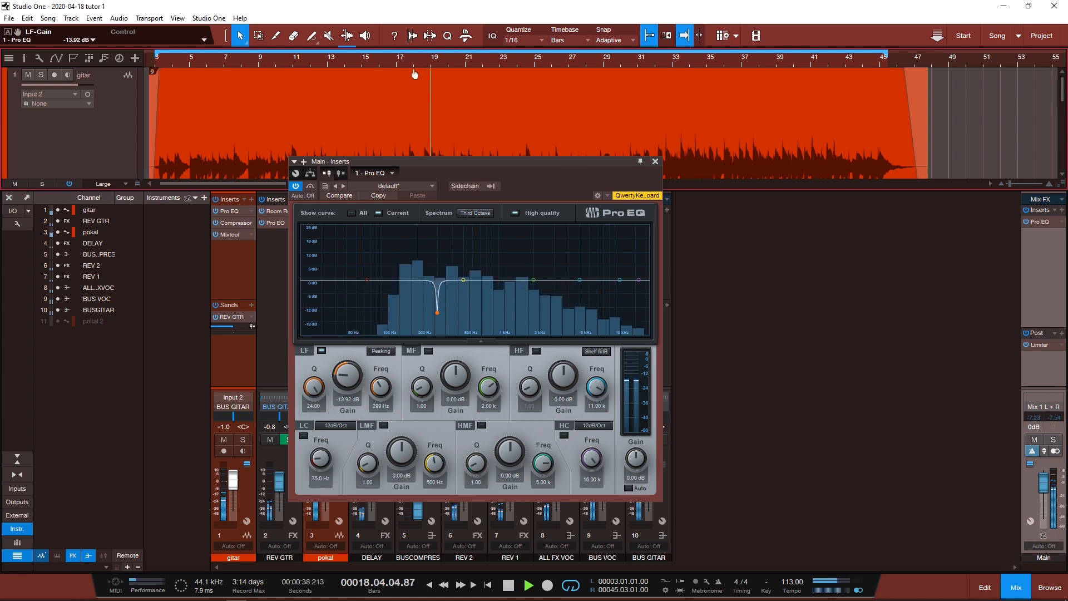
key(space)
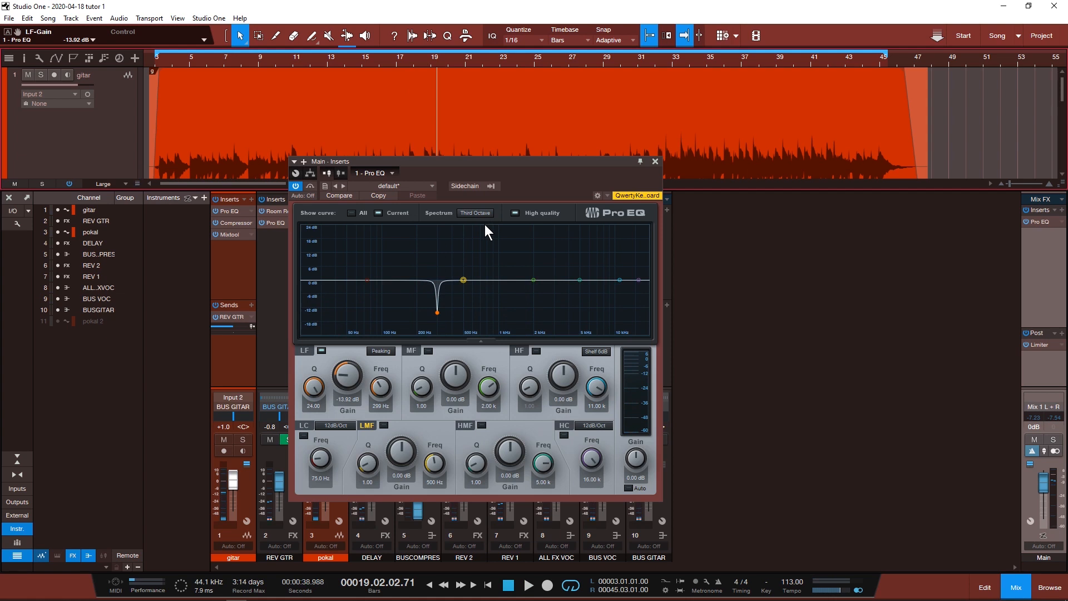
click(432, 481)
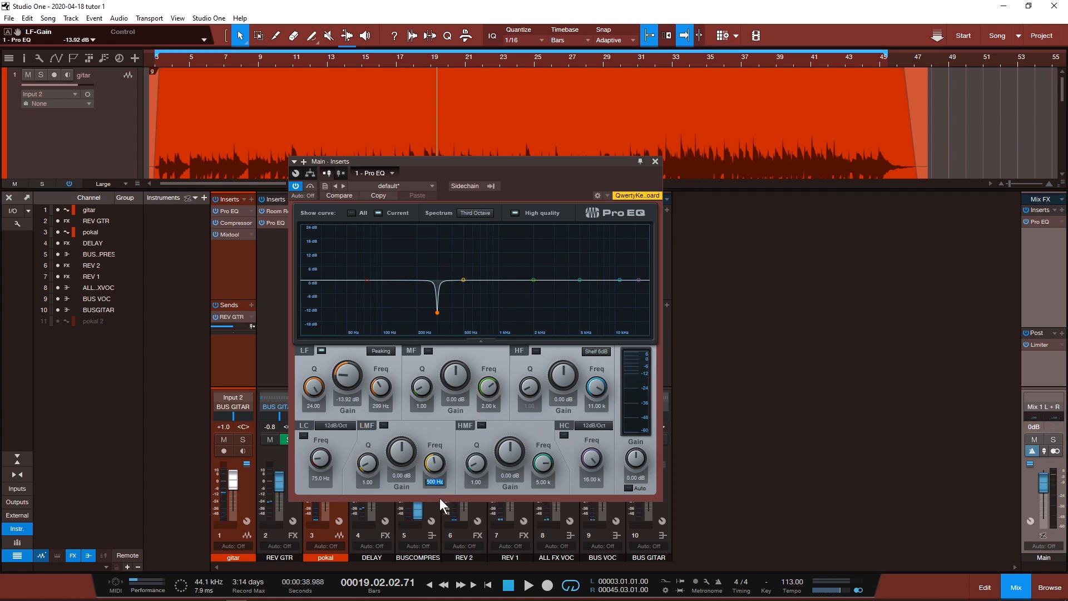
text(430)
key(Return)
alt+click(412, 462)
key(space)
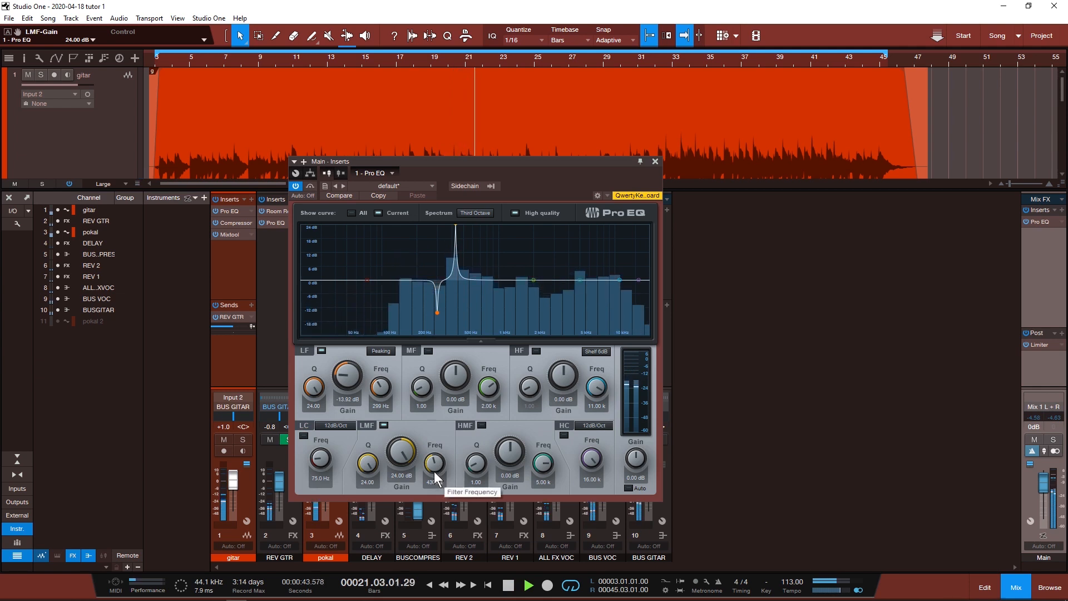
Step: Tune the LMF band to 448 Hz during playback, lower its gain to -14.16 dB and listen to the cut
drag(436, 485, 435, 482)
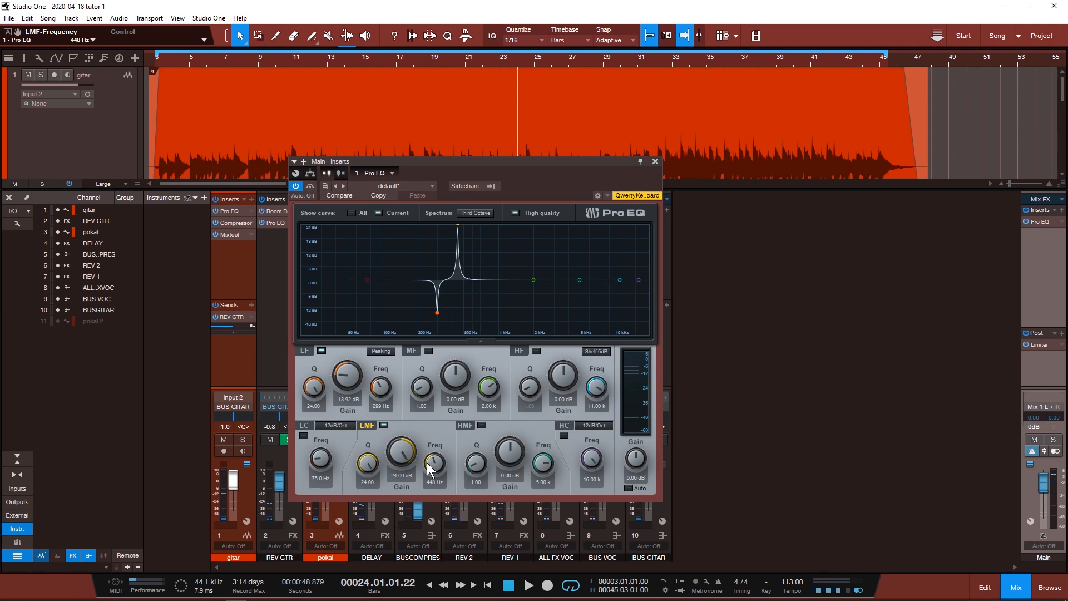
drag(399, 446, 403, 538)
key(space)
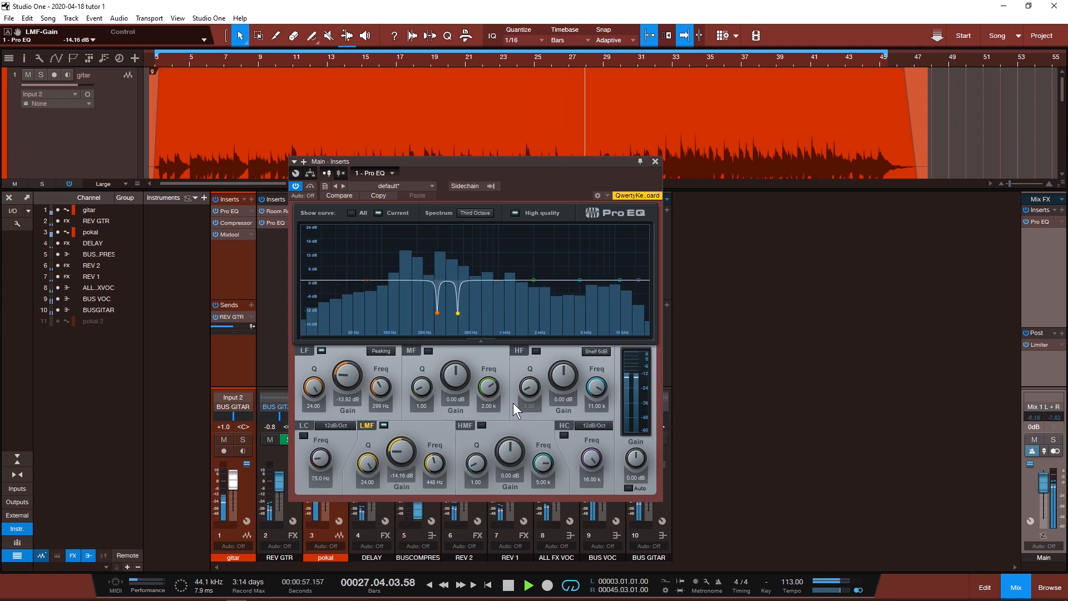
key(space)
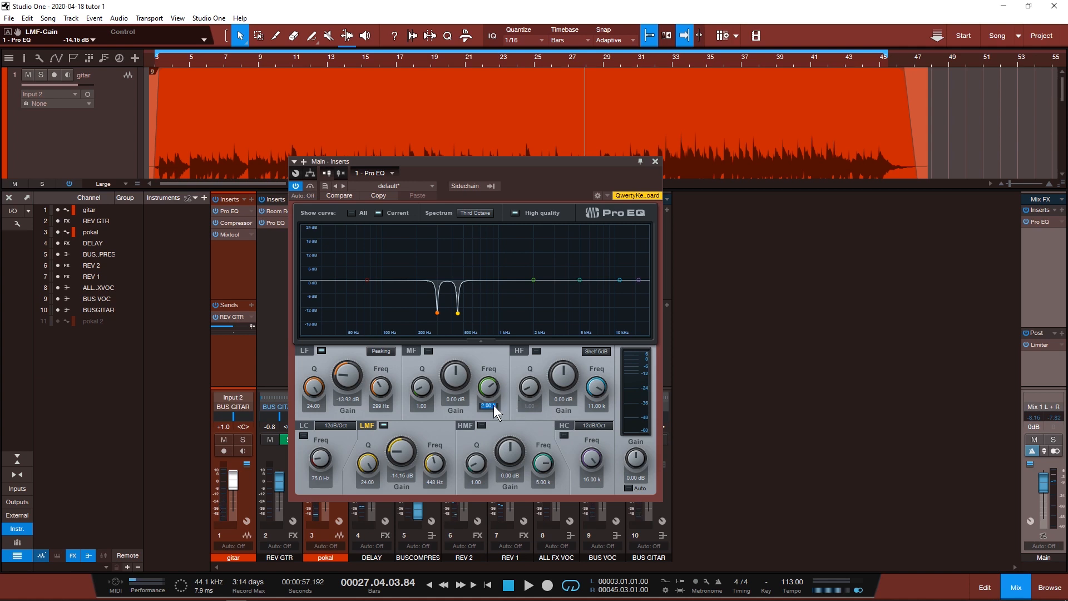
Step: Set the MF band to 800 Hz with Q 24 and a 16.32 dB boost, and play the mix
text(8)
key(Return)
drag(422, 387, 443, 258)
drag(460, 373, 461, 334)
mouse_move(458, 375)
mouse_down()
mouse_move(457, 361)
mouse_move(457, 377)
mouse_up()
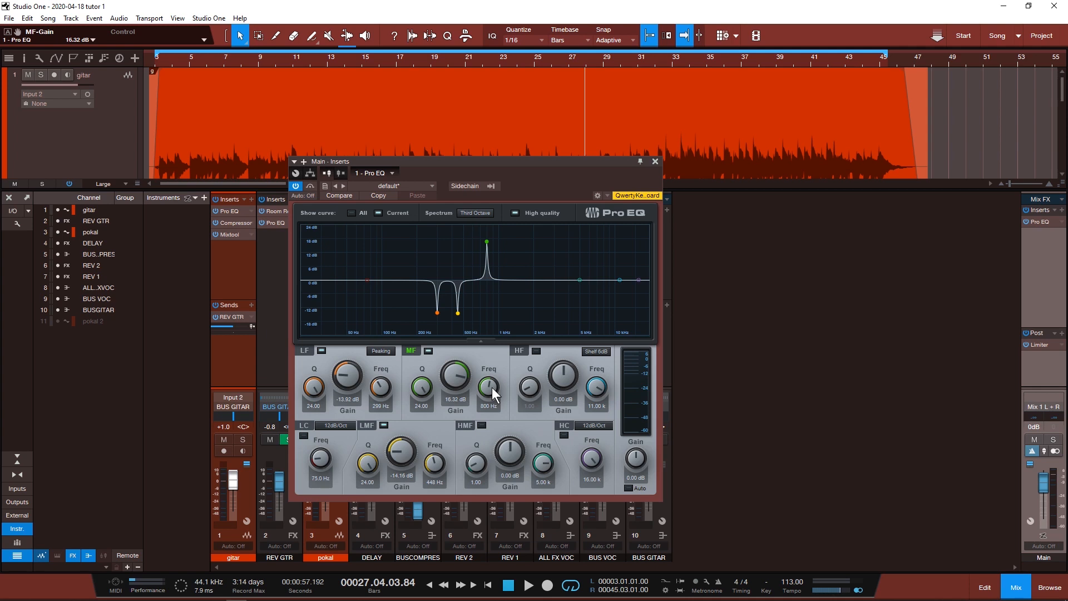
key(space)
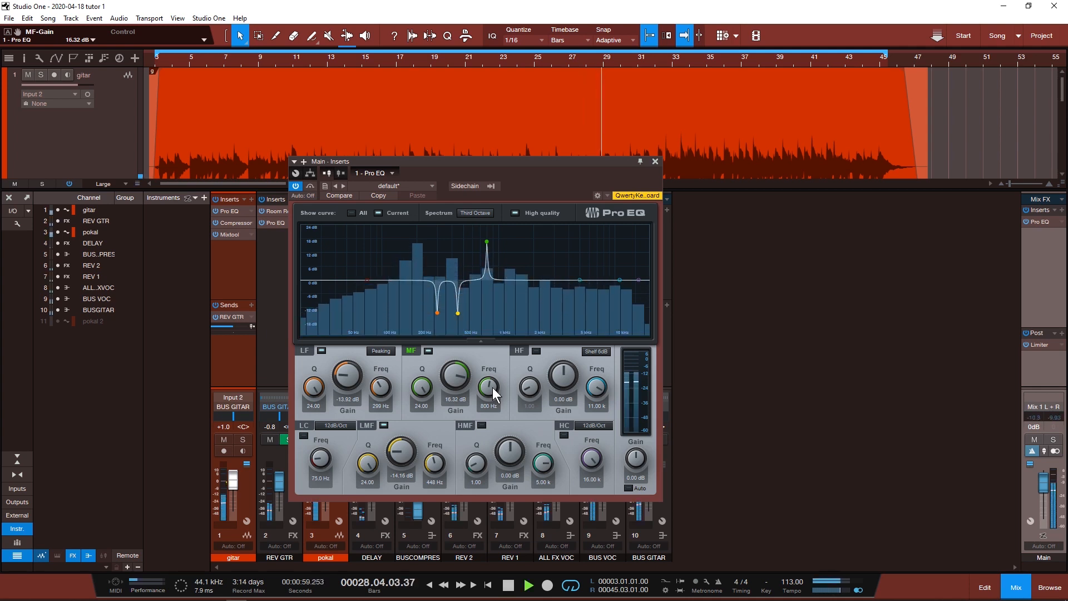
Step: Sweep the MF band's frequency during playback to 980 Hz and raise its gain to 24 dB
drag(495, 386, 494, 387)
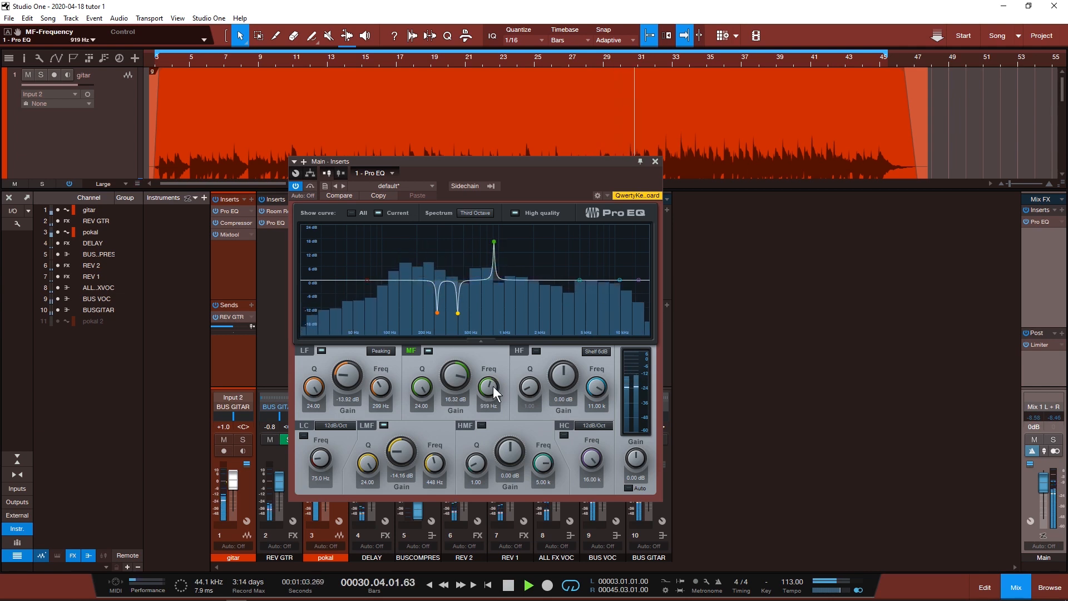
click(489, 407)
text(990)
key(Return)
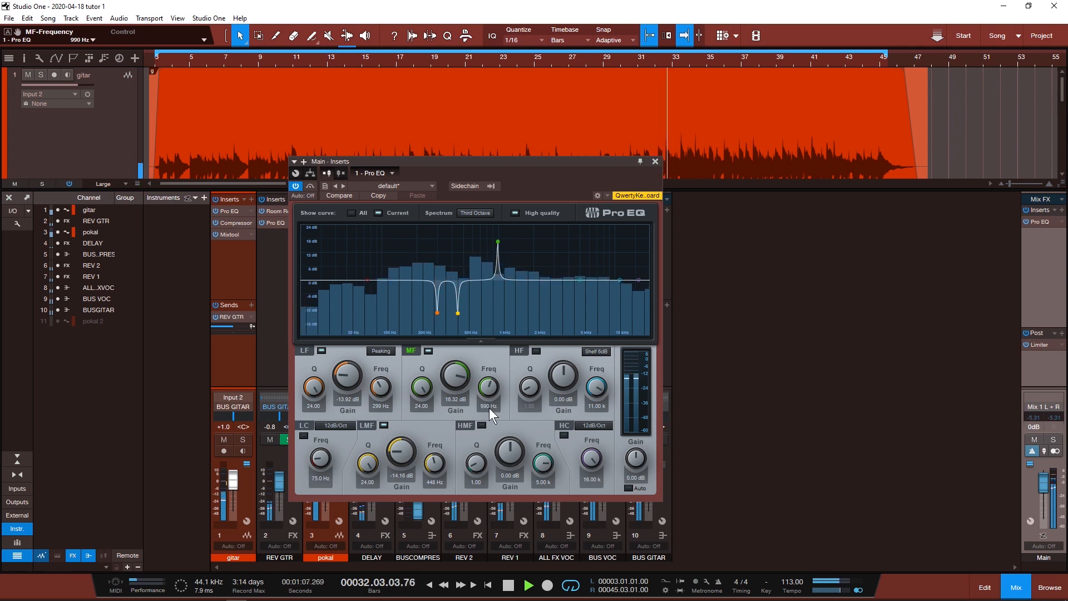
click(489, 406)
text(980)
key(Return)
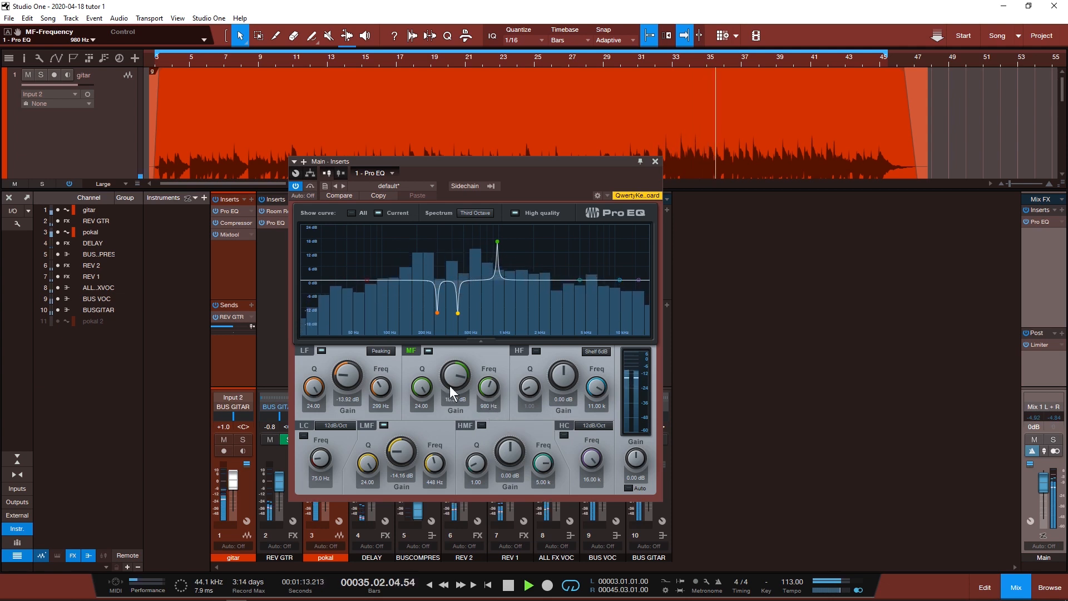
drag(451, 385, 452, 350)
key(space)
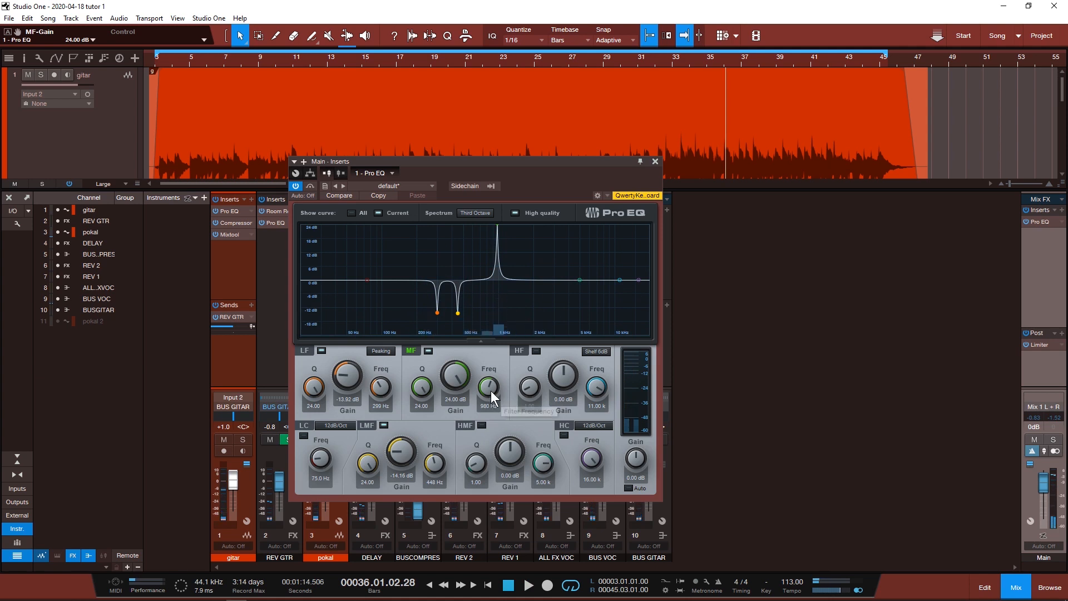
Step: Lower the MF band's gain to -15.36 dB and play the mix to check the cut
drag(452, 366, 458, 457)
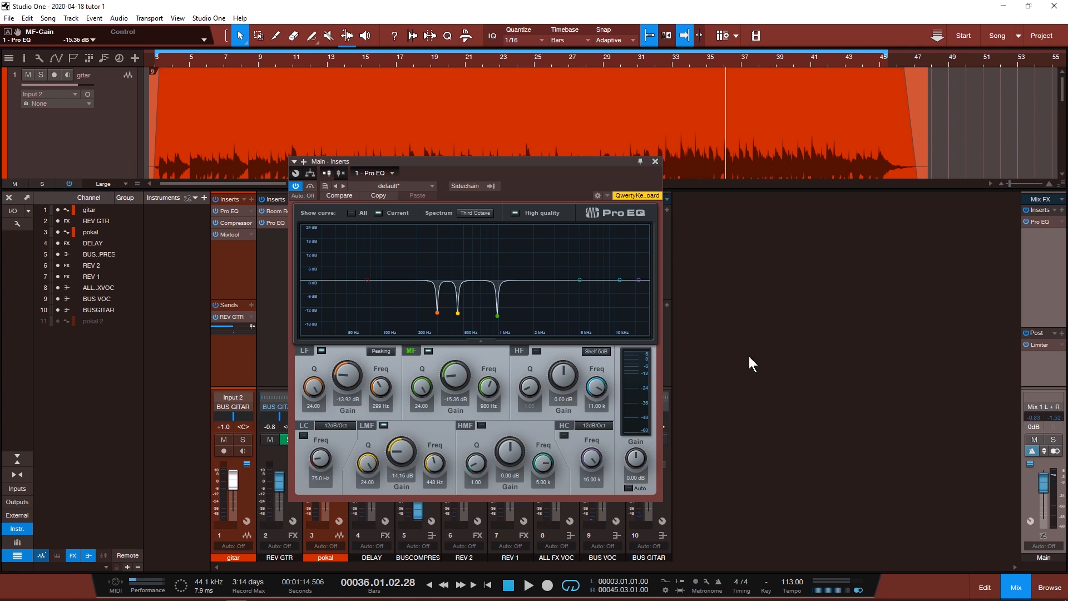
drag(562, 165, 569, 160)
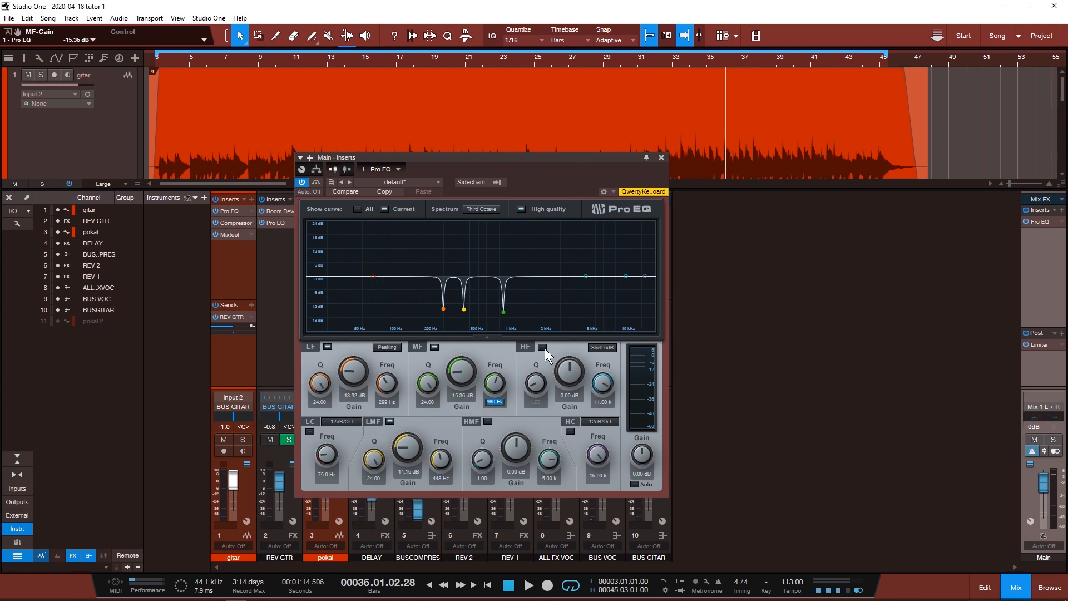
key(space)
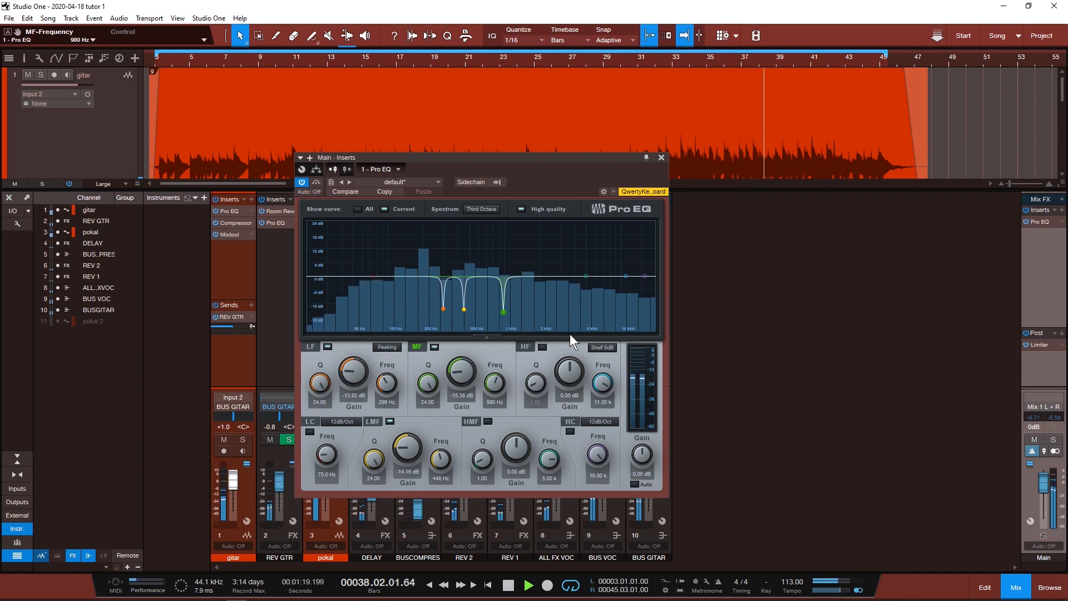
key(space)
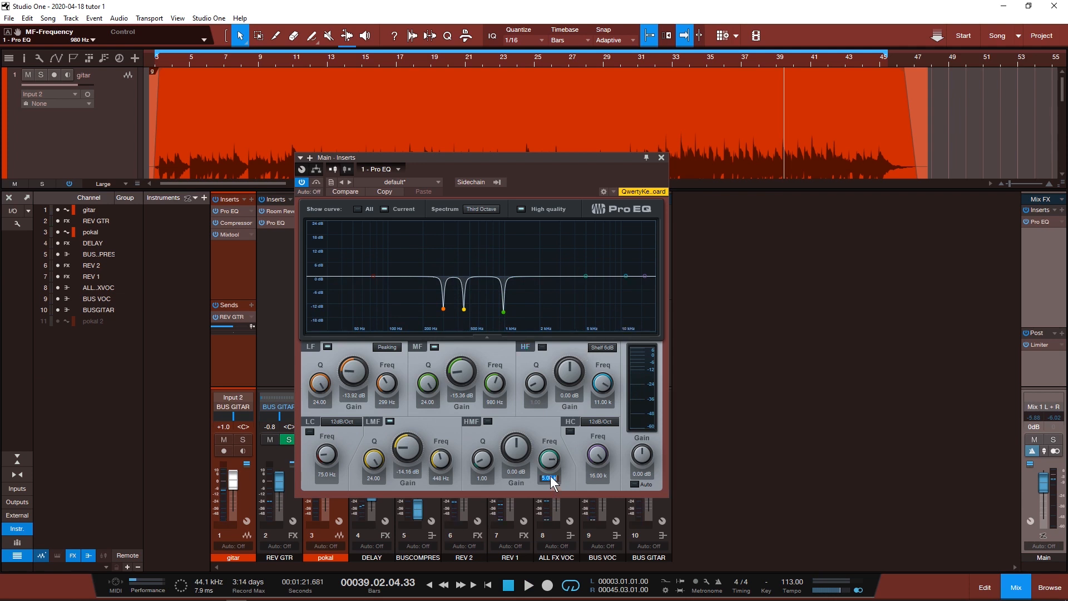
Step: Set the HMF band to 3.50 kHz with Q 24 and a 24 dB boost, and play the mix
text(300)
key(Return)
drag(480, 453, 479, 384)
drag(520, 454, 520, 367)
key(space)
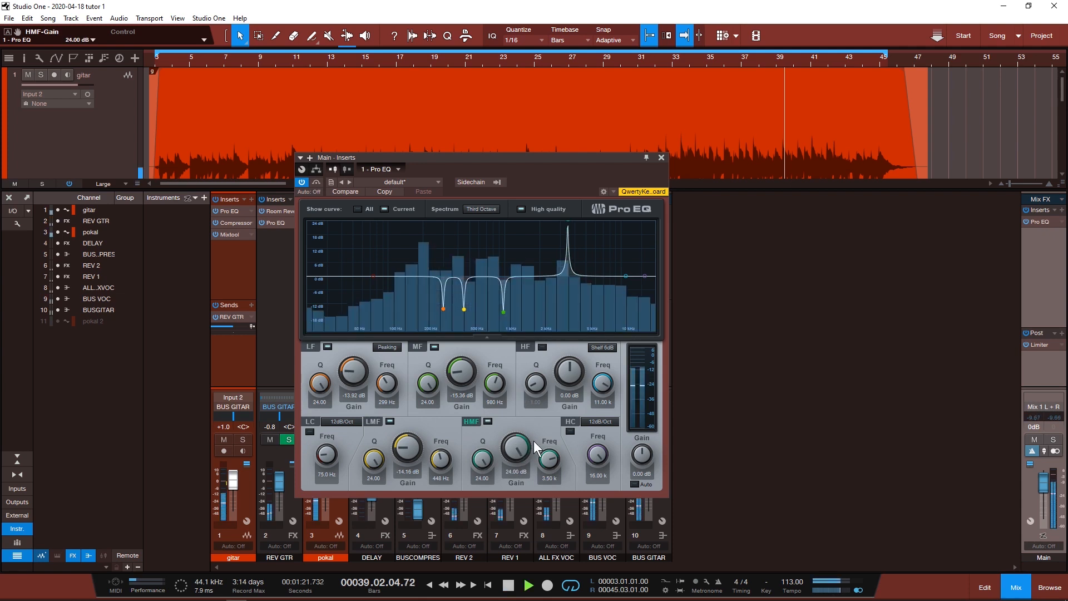
Step: Set the HMF band's frequency to 3.84 kHz during playback and listen to the boost
click(553, 477)
text(1840)
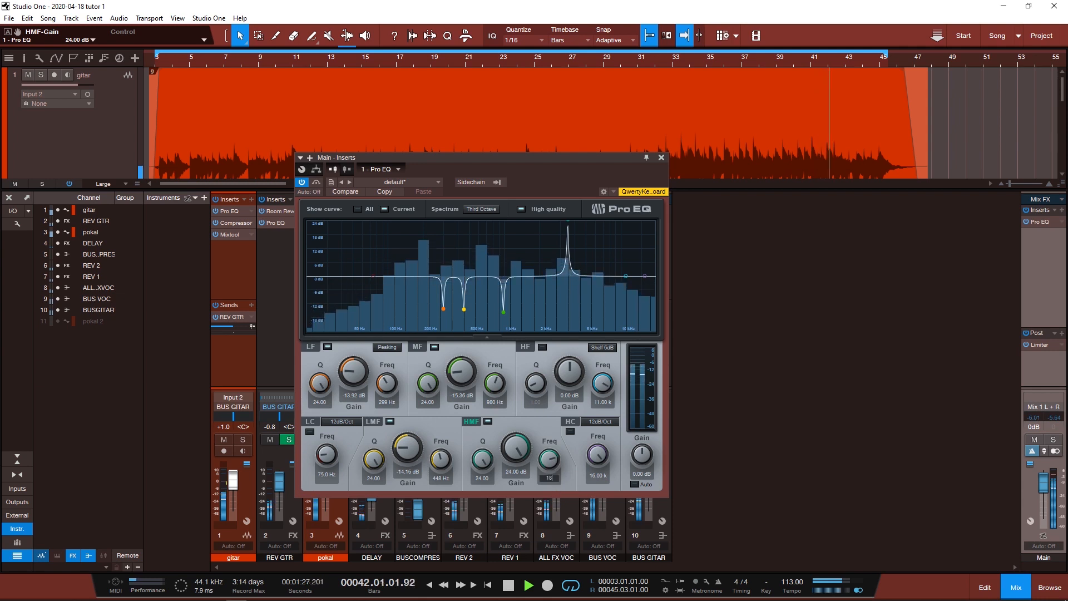
key(BackSpace)
key(BackSpace)
key(BackSpace)
key(BackSpace)
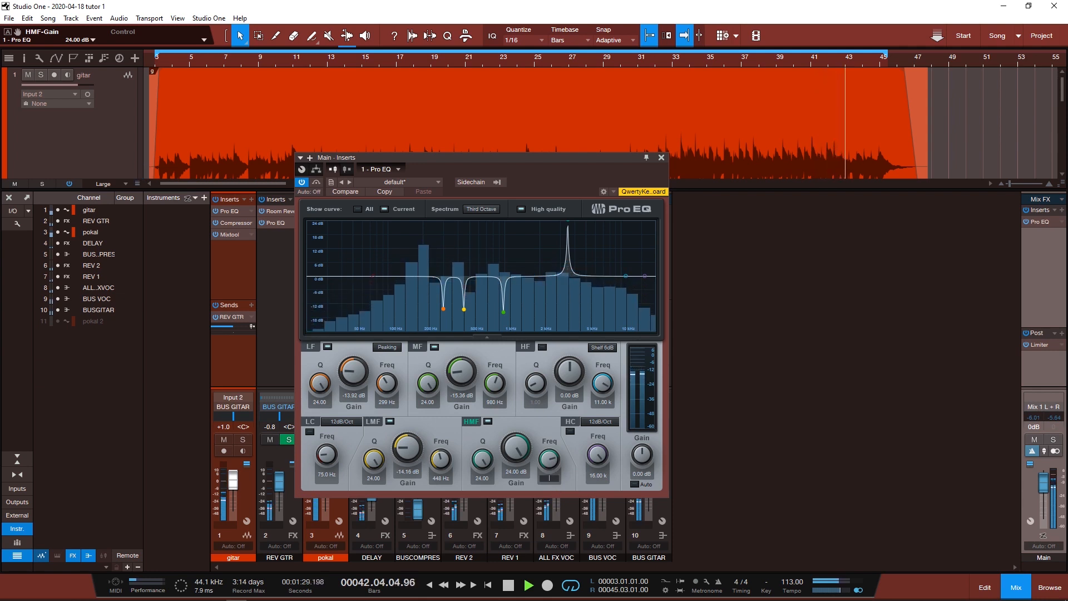
text(3840)
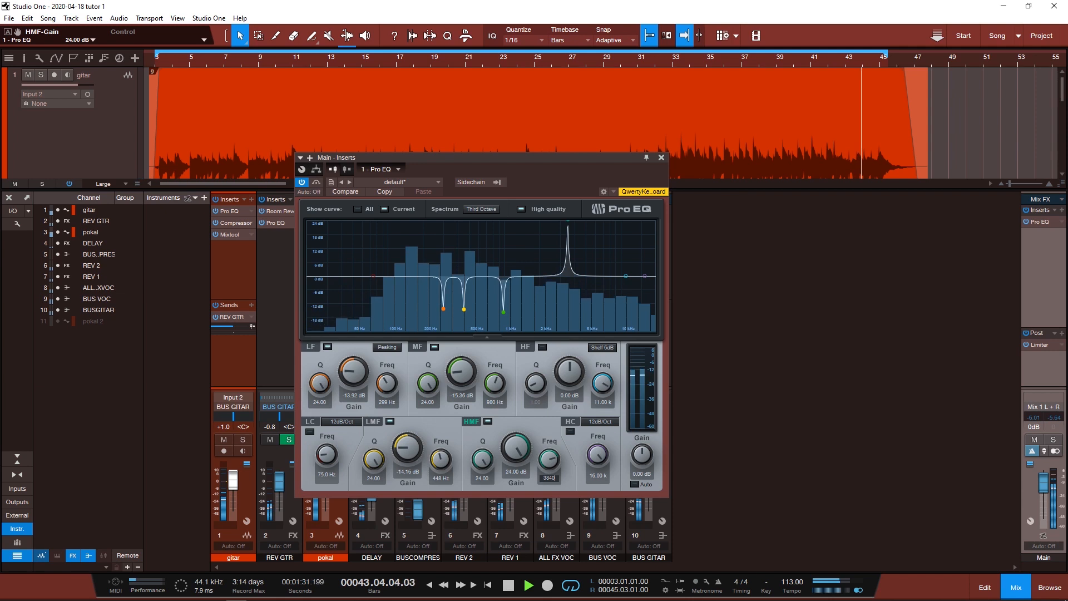
key(Return)
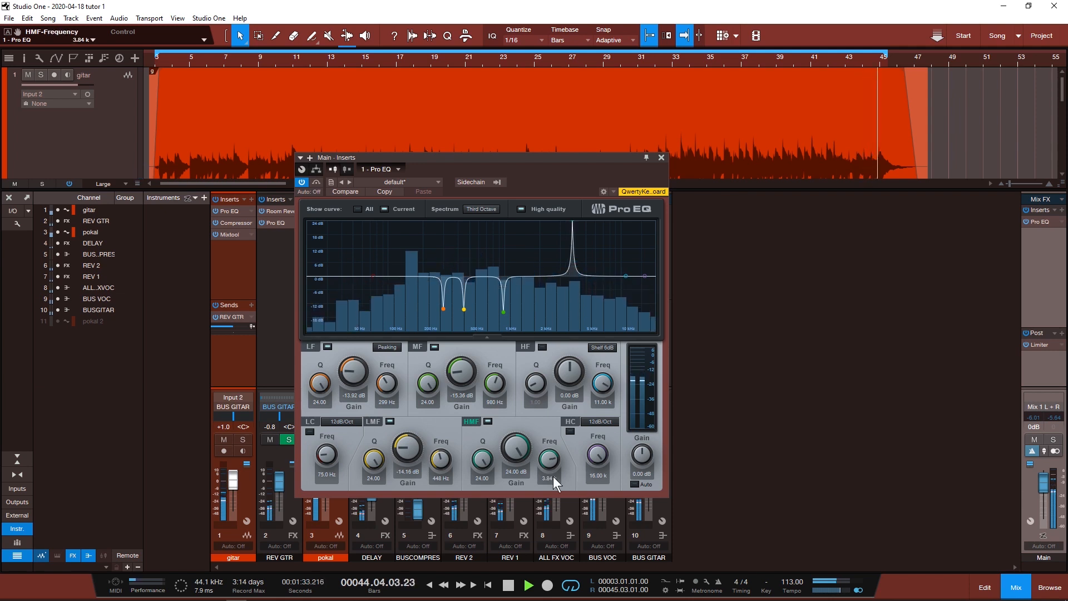
key(space)
Step: Set the HMF band's frequency to 3.80 kHz and play the mix from around bar 23
click(557, 479)
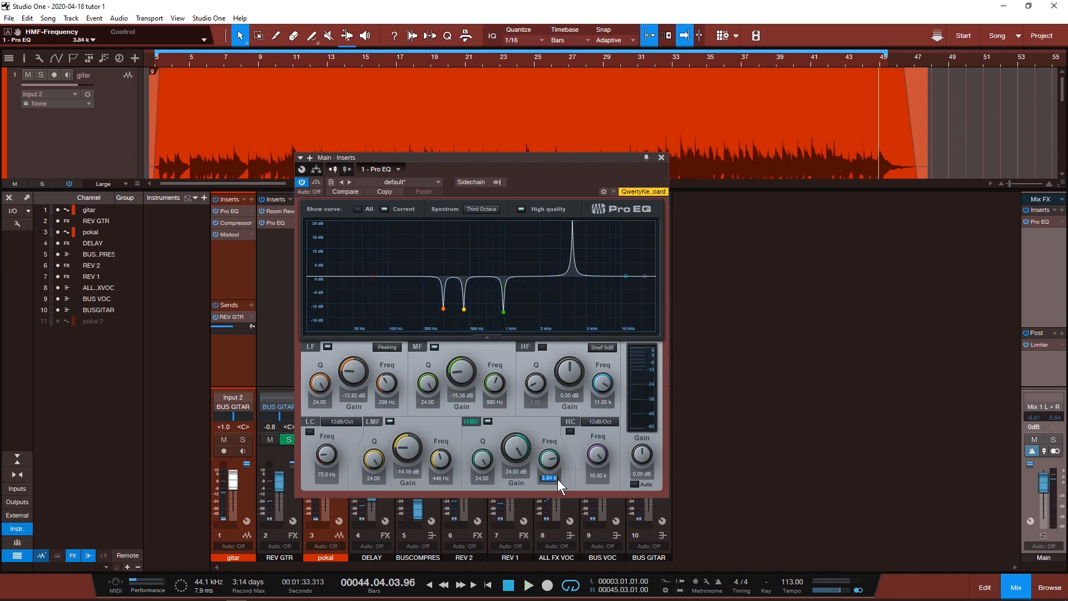
text(3800)
key(Return)
key(space)
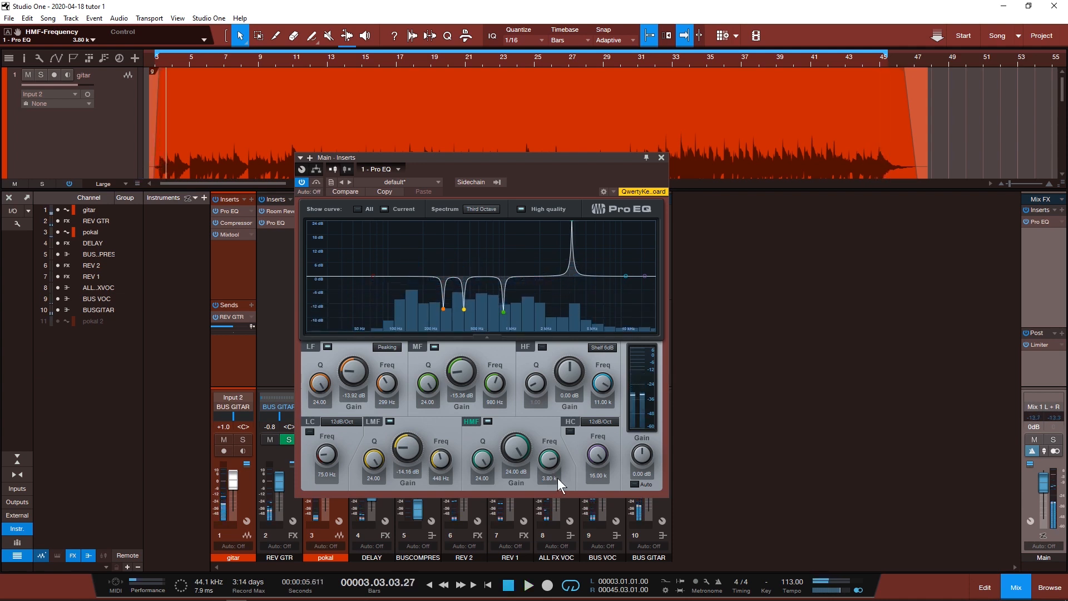
click(509, 56)
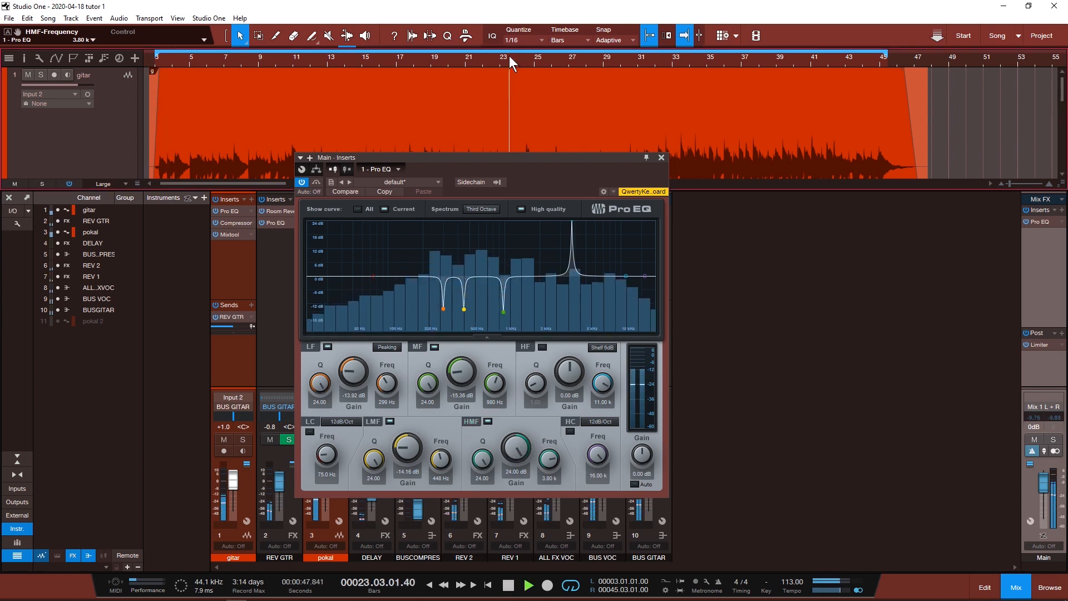
key(space)
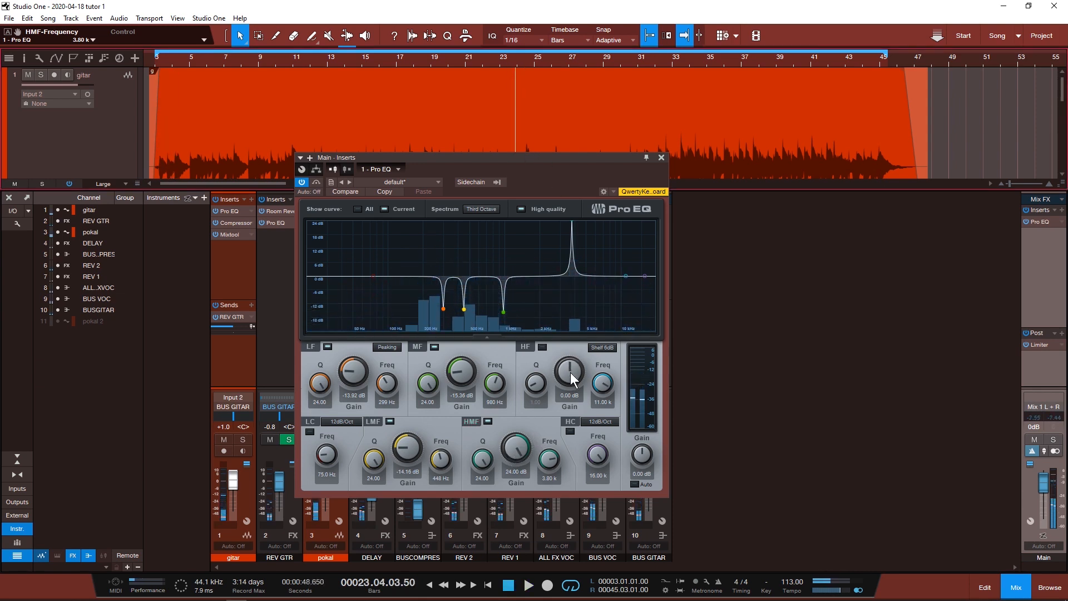
Step: Lower the HMF band's gain to -13.92 dB and play the mix to check the cut
drag(525, 460, 514, 531)
key(space)
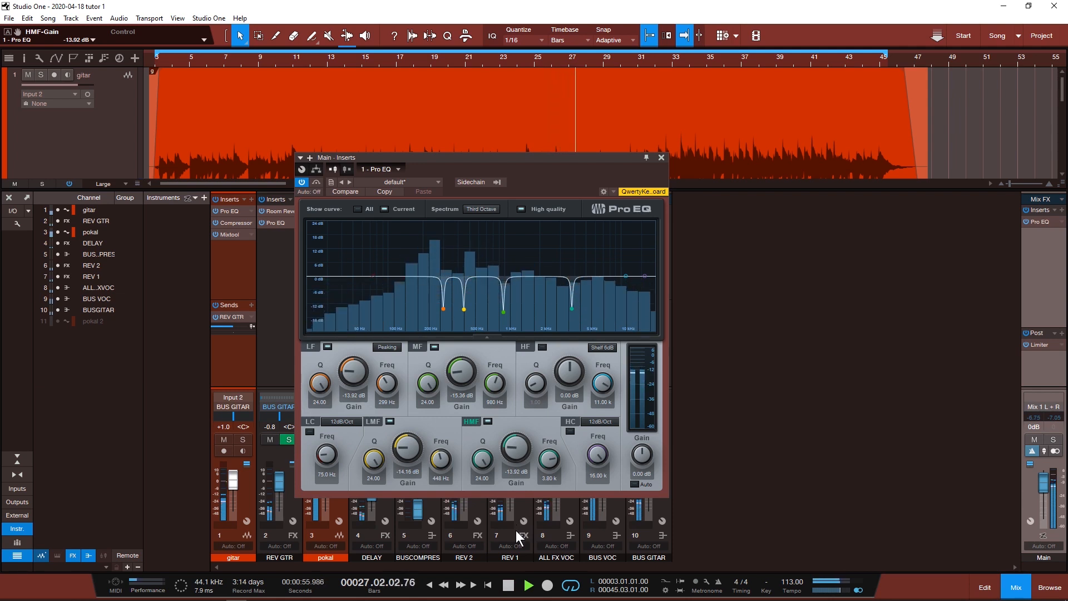
key(space)
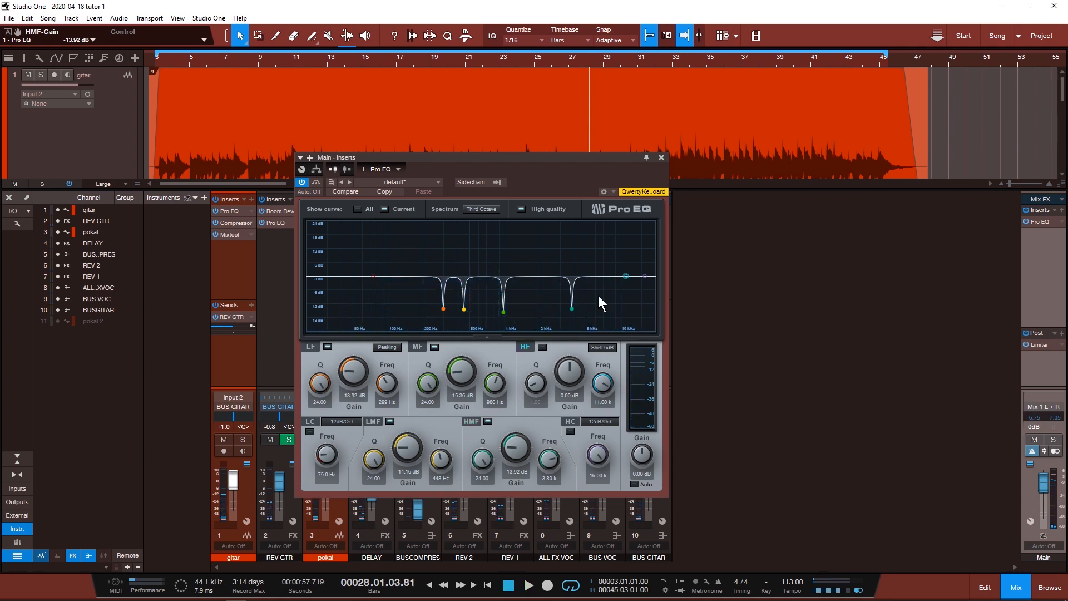
Step: Enable the HF band with a 2 dB shelf boost at 6.55 kHz and play the mix
drag(605, 166, 606, 159)
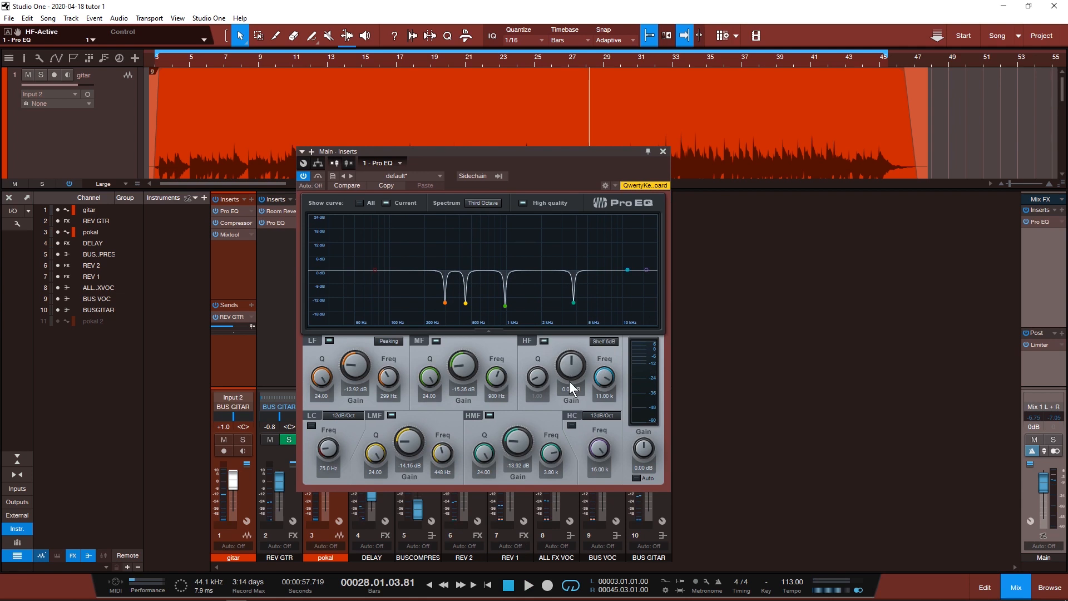
text(2)
key(Return)
drag(605, 378, 607, 384)
key(space)
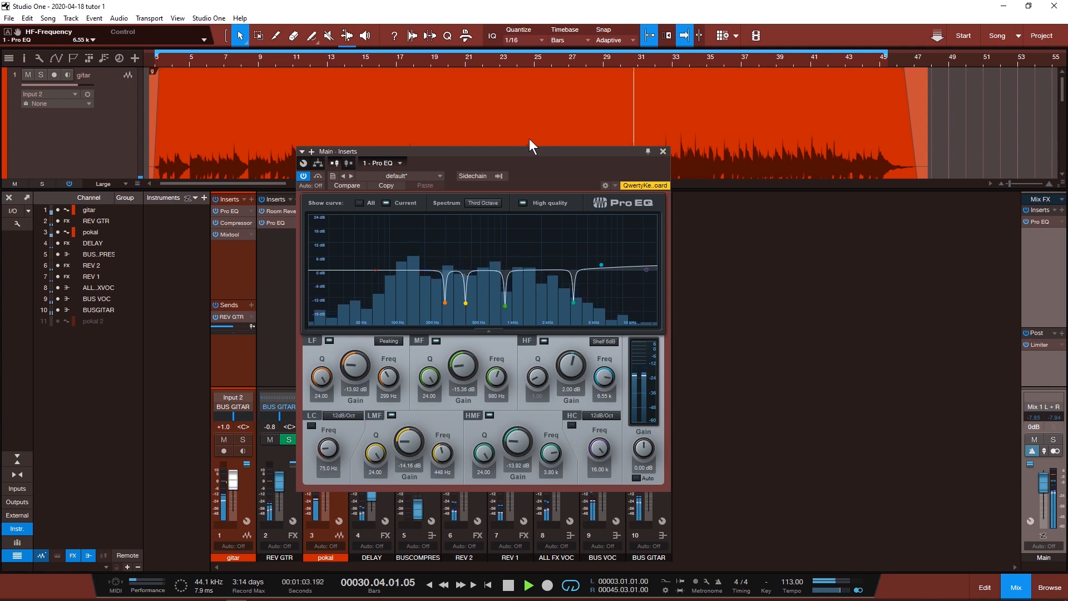
key(space)
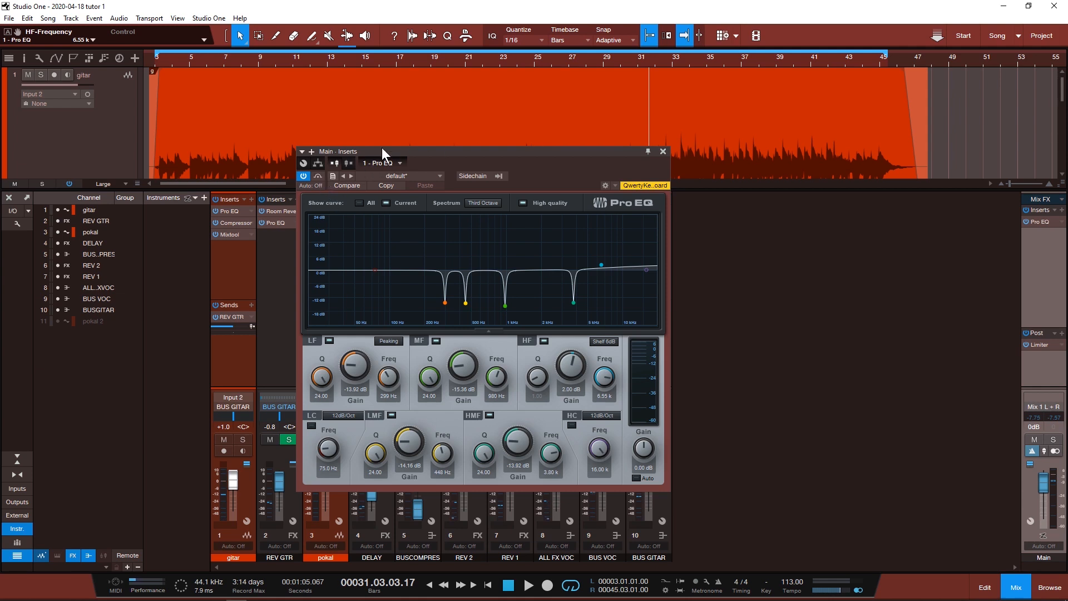
Step: Compare the mix with the Main Pro EQ bypassed and active, playing from bar 23
click(509, 64)
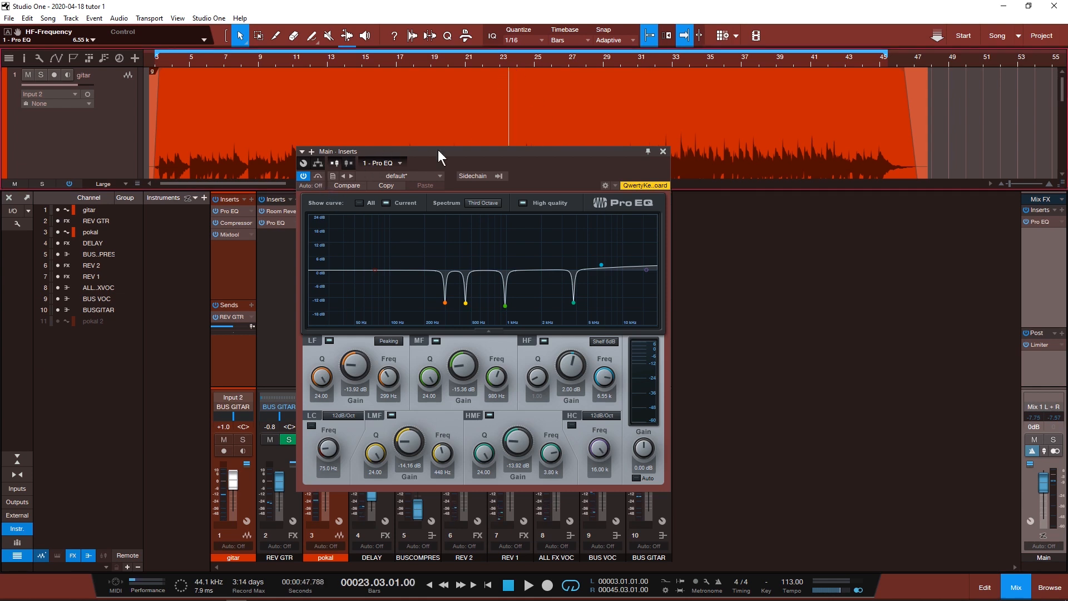
click(320, 175)
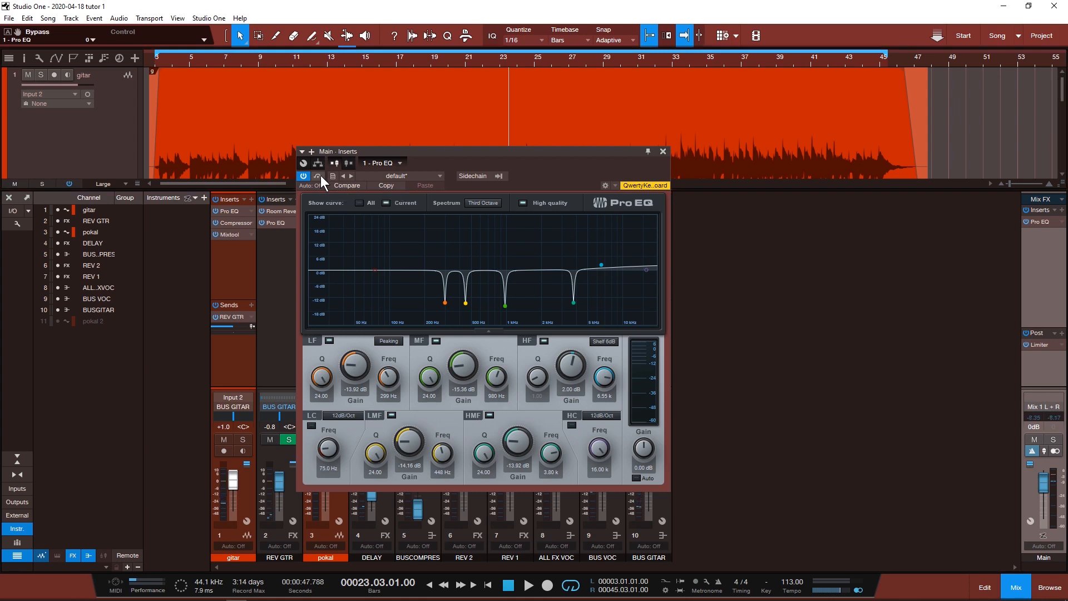
key(space)
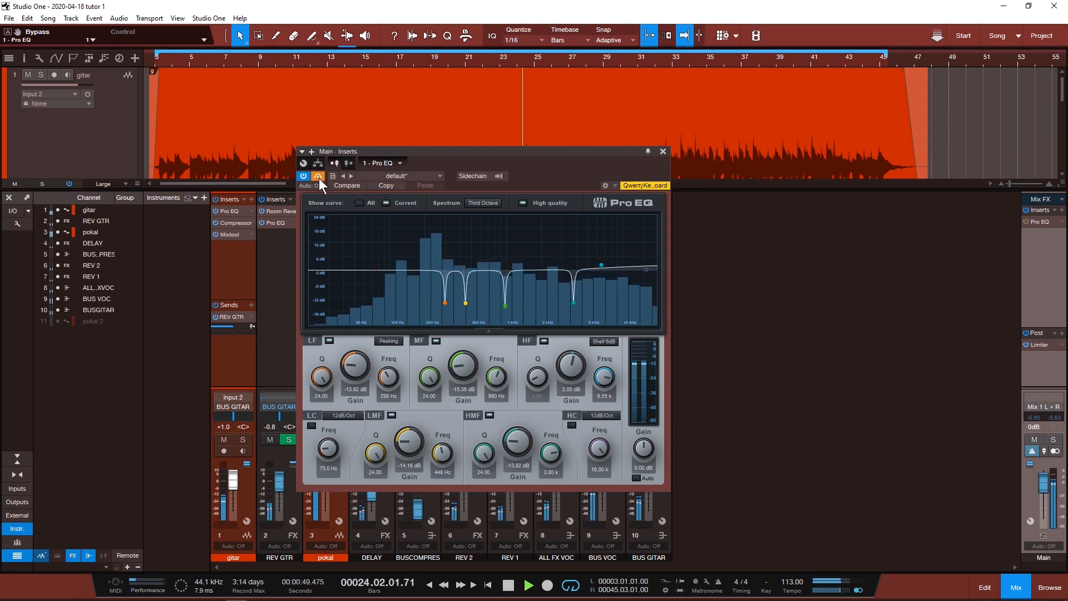
click(318, 177)
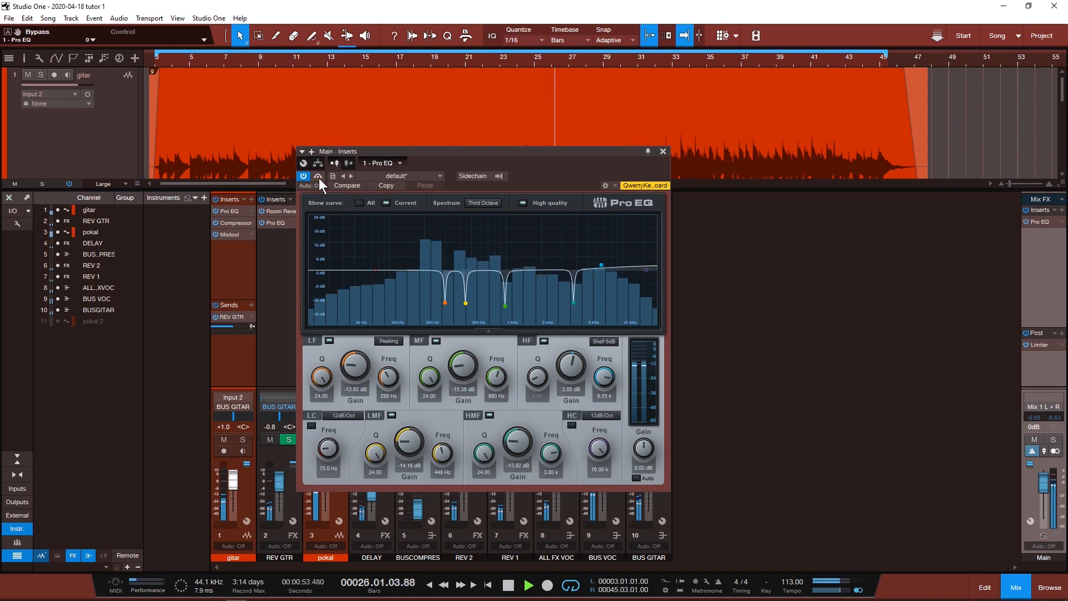
click(318, 177)
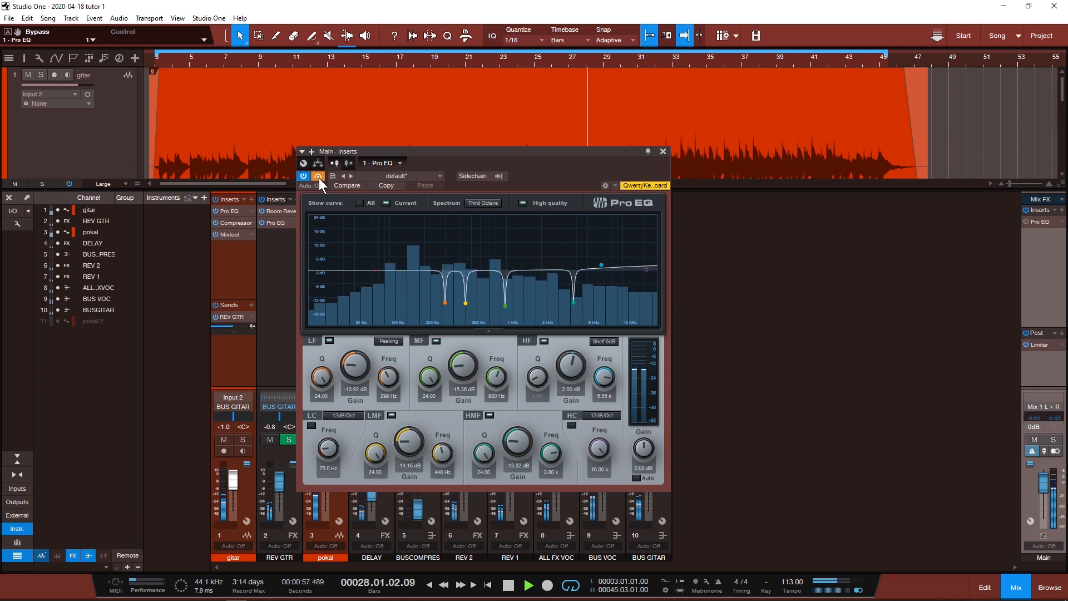
key(space)
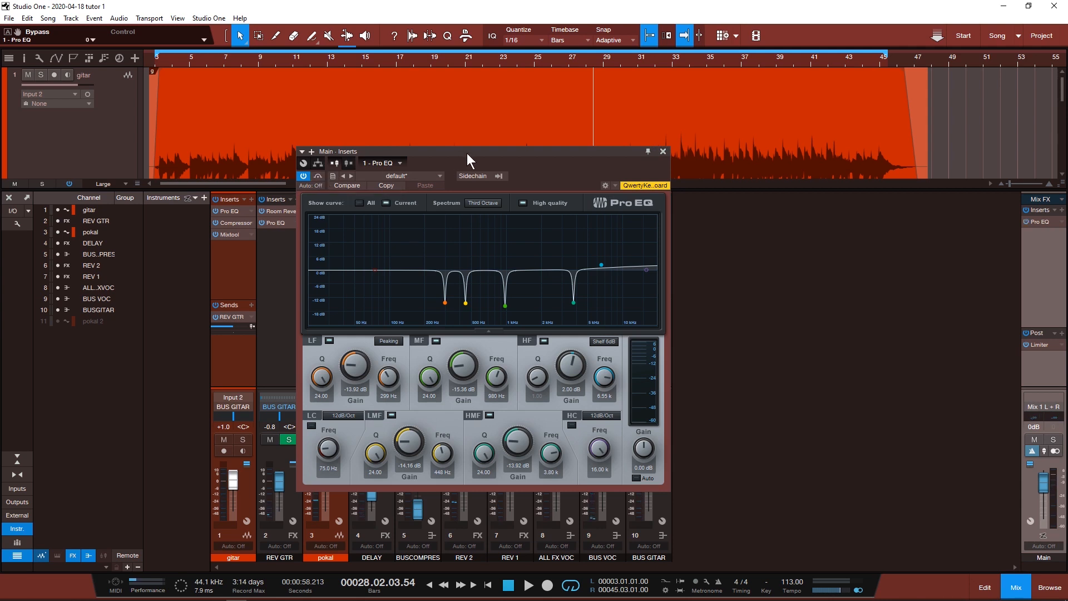
Step: Close the Pro EQ and set the ceiling of the Main channel's post-fader Limiter to -1 dB
drag(467, 154, 517, 121)
click(712, 118)
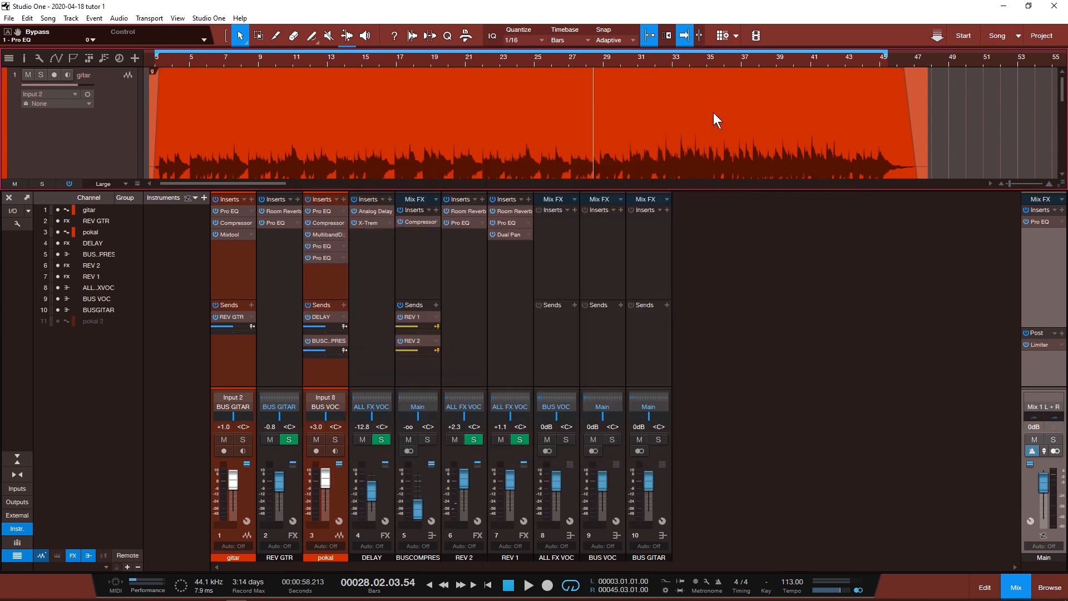
click(1040, 344)
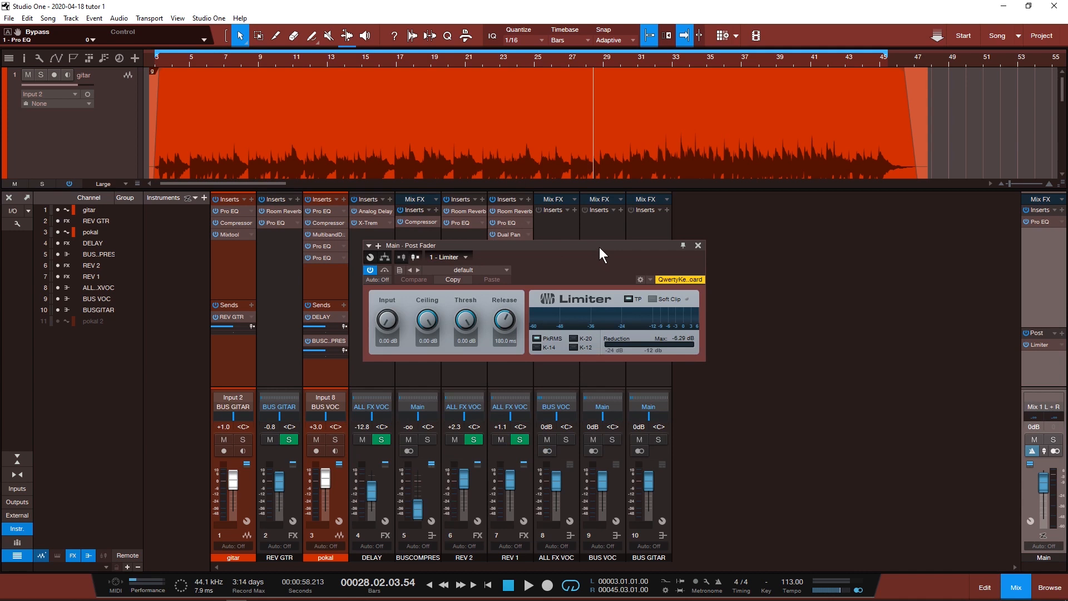
drag(599, 247, 718, 229)
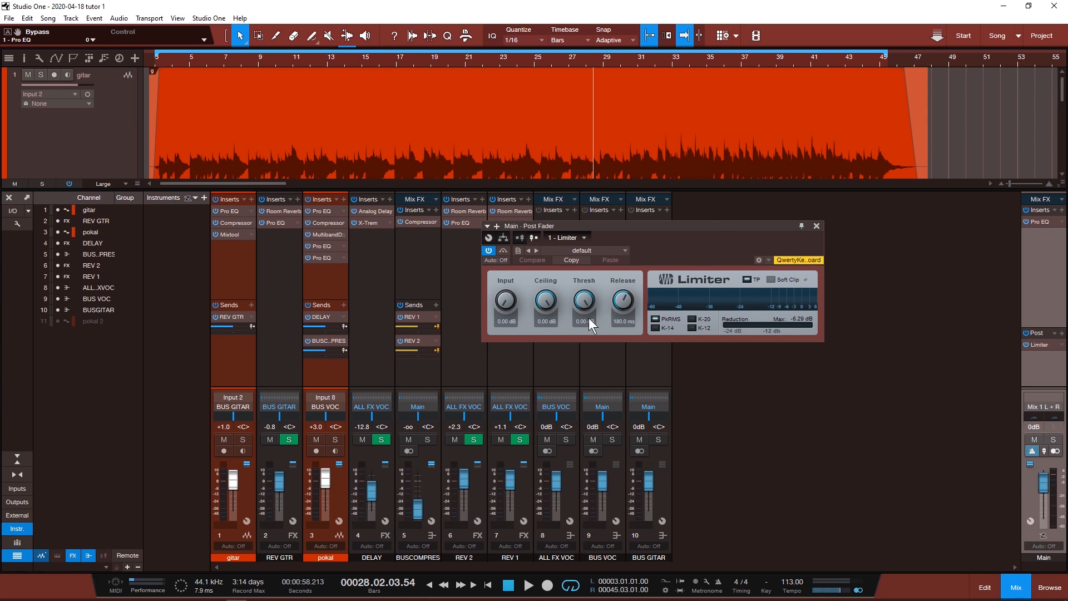
click(547, 321)
text(-1)
key(Return)
drag(725, 223, 726, 208)
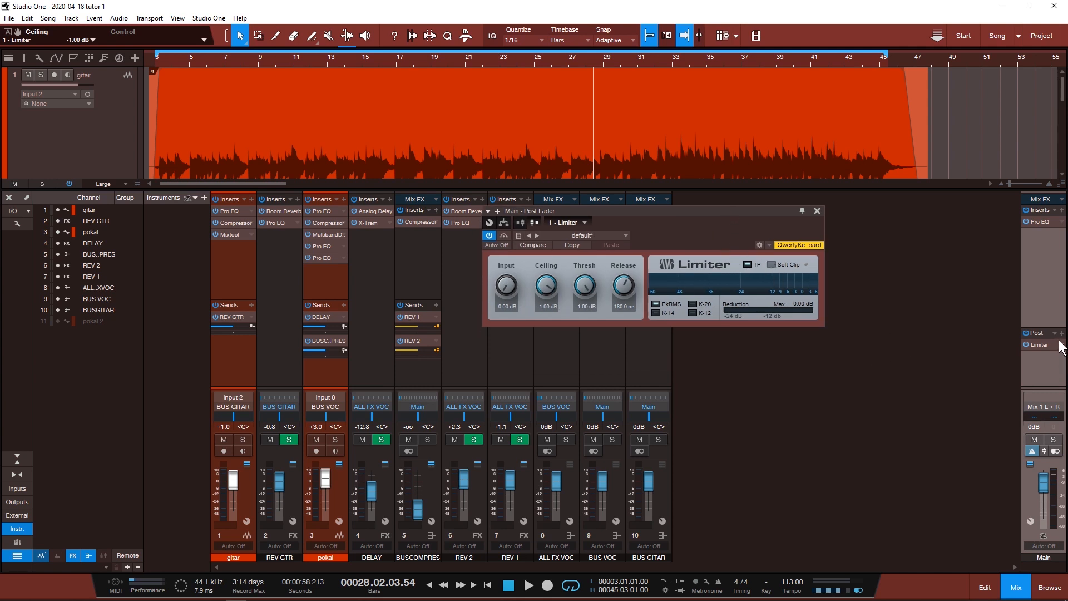
Step: Pin the Limiter window open and add an enlarged Level Meter to the Main channel's post-fader effects
click(802, 211)
click(1061, 333)
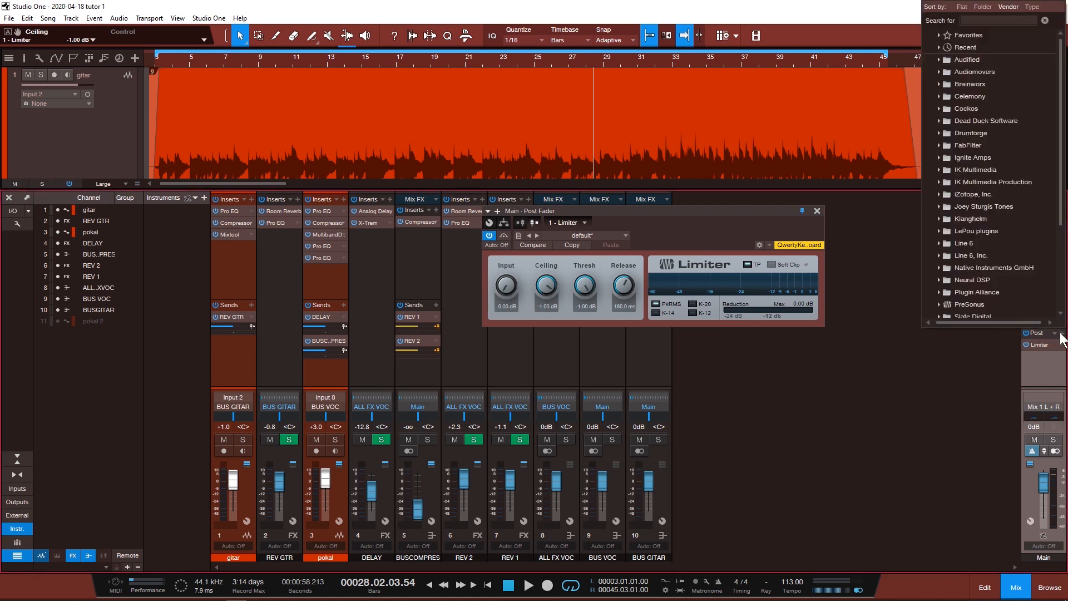
text(METE)
key(Down)
key(Down)
key(Down)
key(Down)
key(Down)
key(Down)
key(Down)
key(Down)
key(Down)
key(Down)
key(Down)
key(Return)
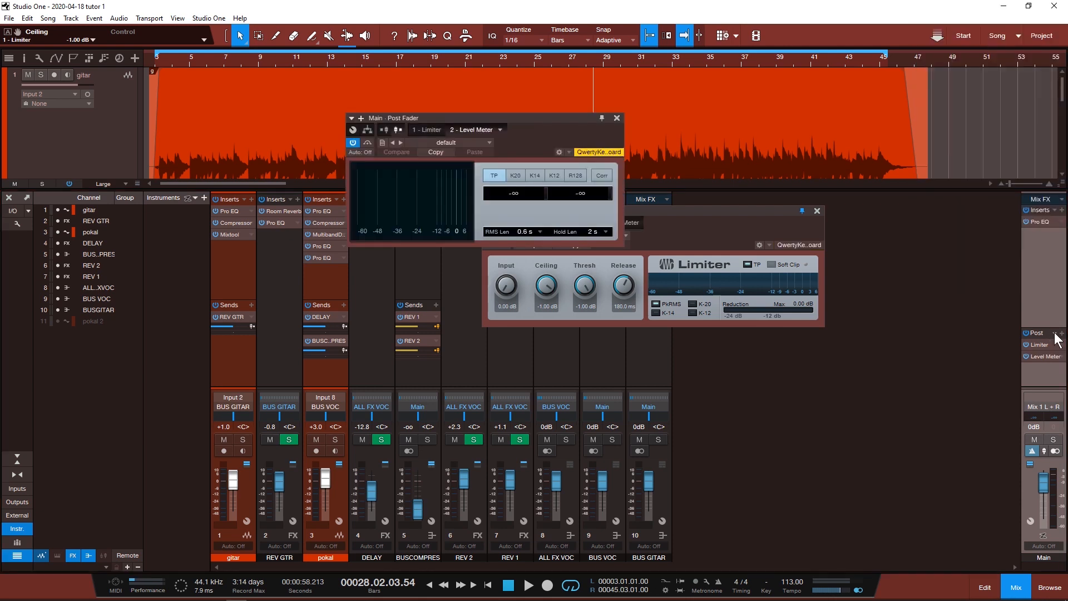
drag(582, 122, 406, 56)
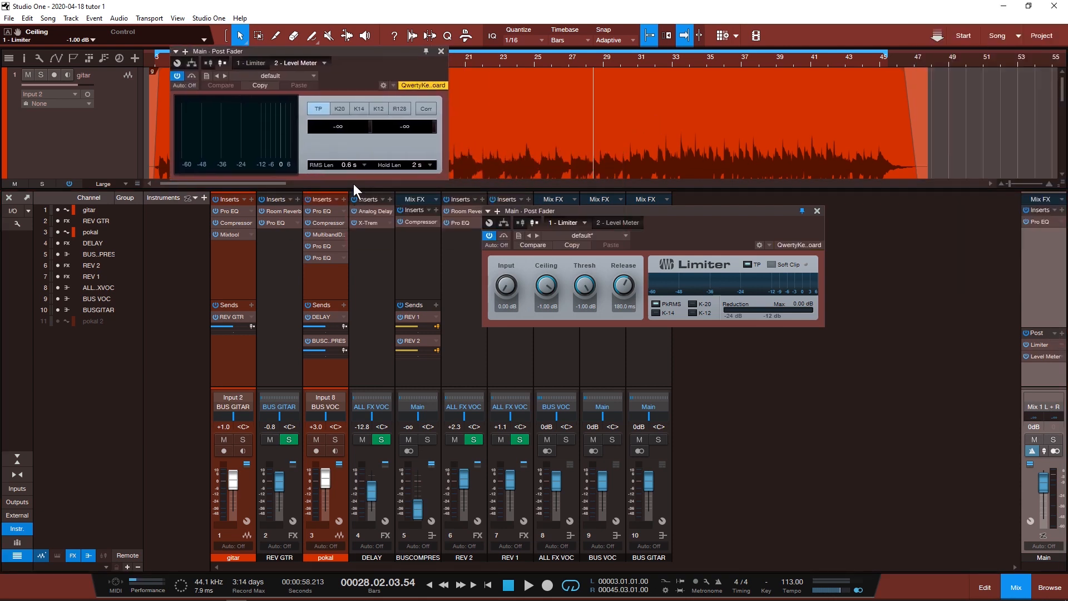
drag(361, 180, 264, 571)
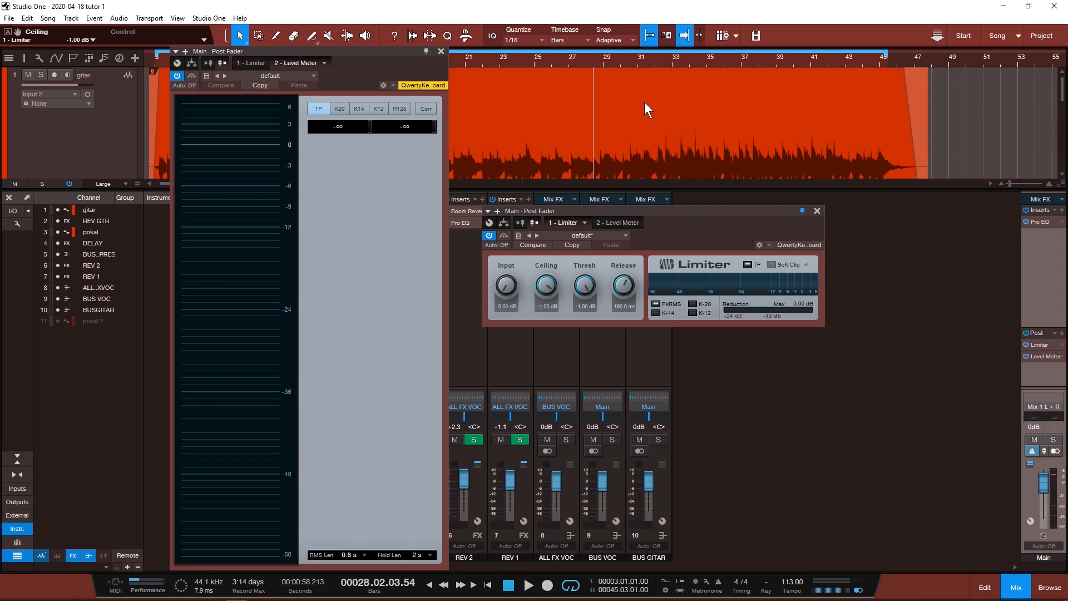
Step: Play the mix from around bar 31 and examine its peaks on the Level Meter
click(649, 56)
key(space)
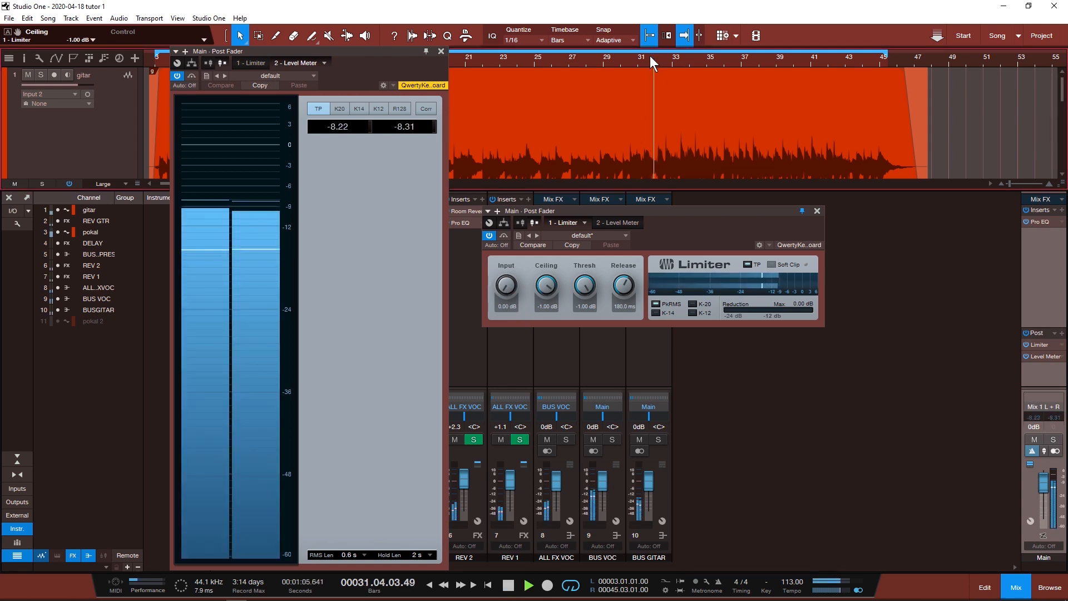
key(space)
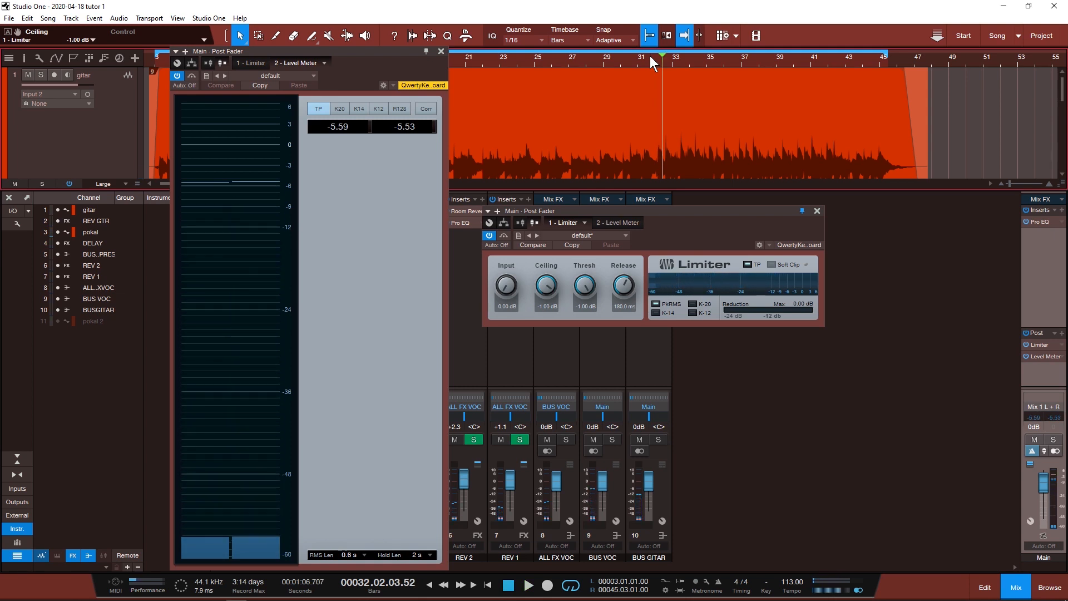
key(space)
key(space)
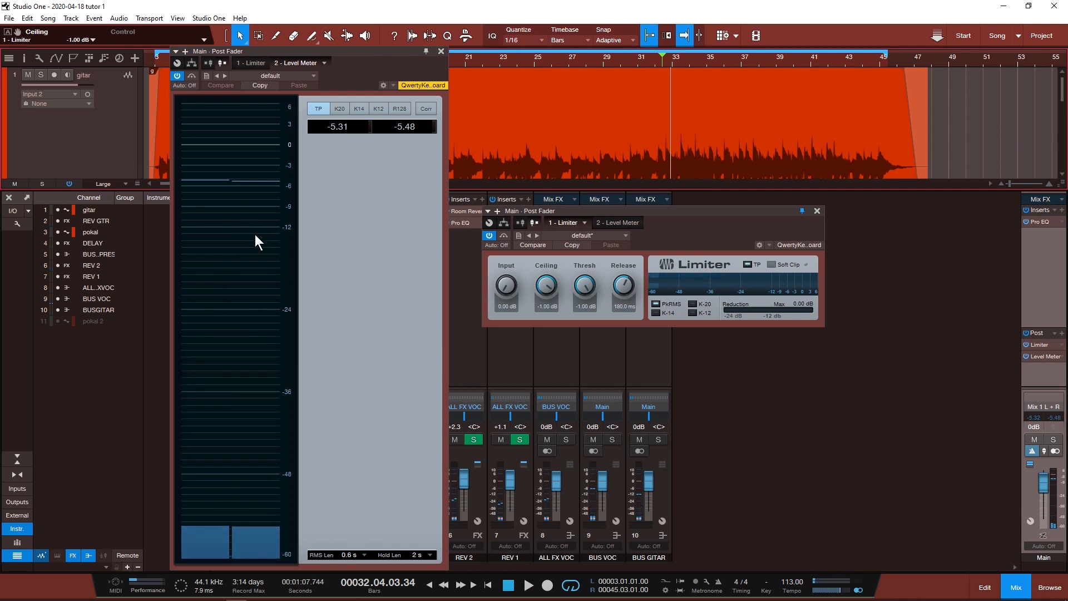
mouse_move(268, 229)
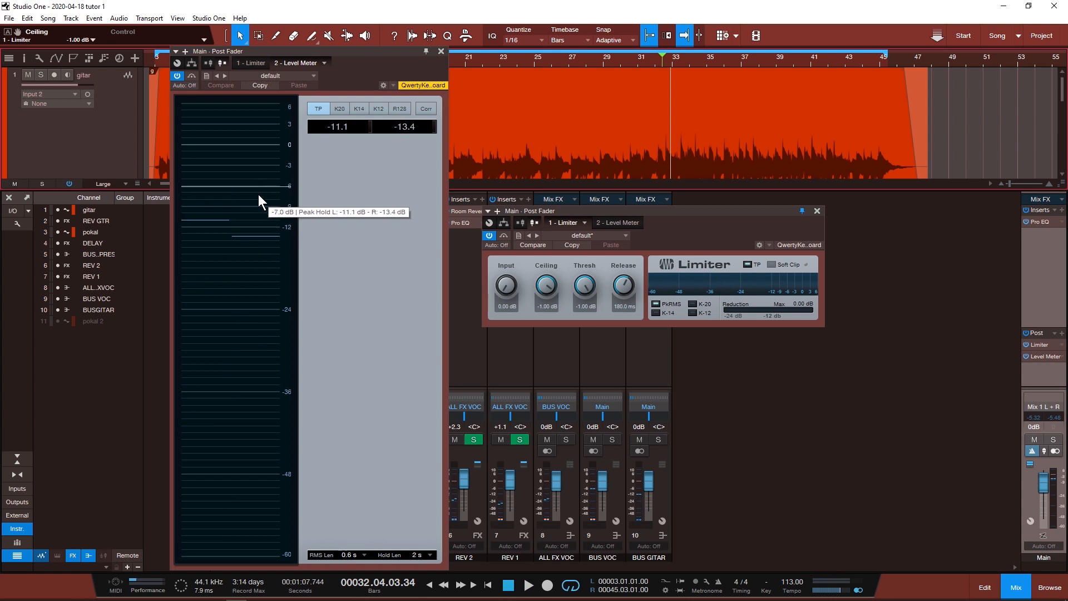
Step: Raise the Limiter's input to 5.60 dB during playback and replay the mix from around bar 31
key(space)
drag(509, 285, 511, 248)
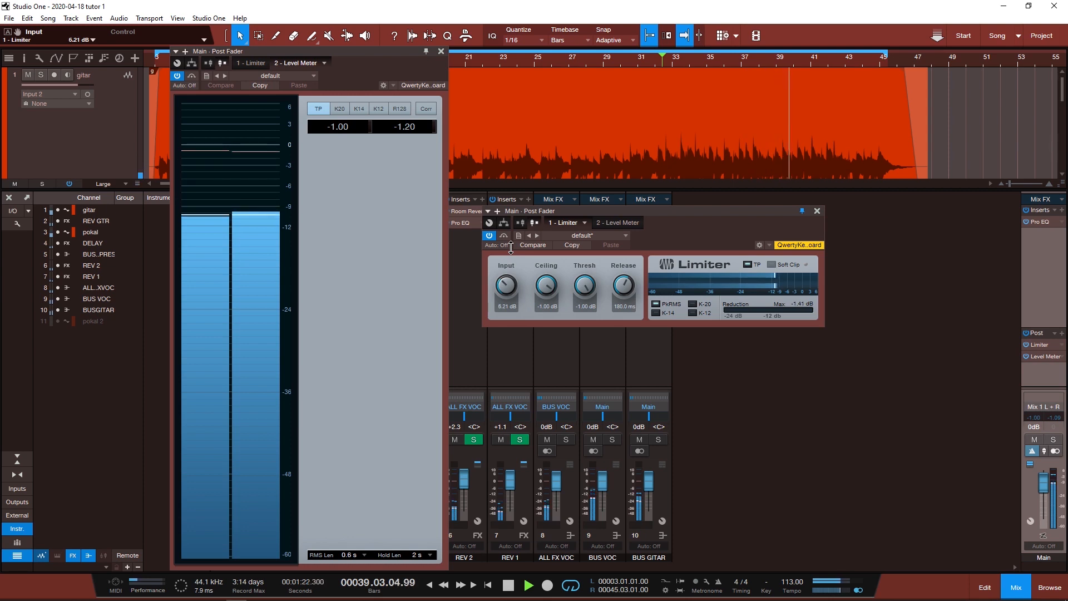
drag(511, 247, 511, 250)
click(508, 306)
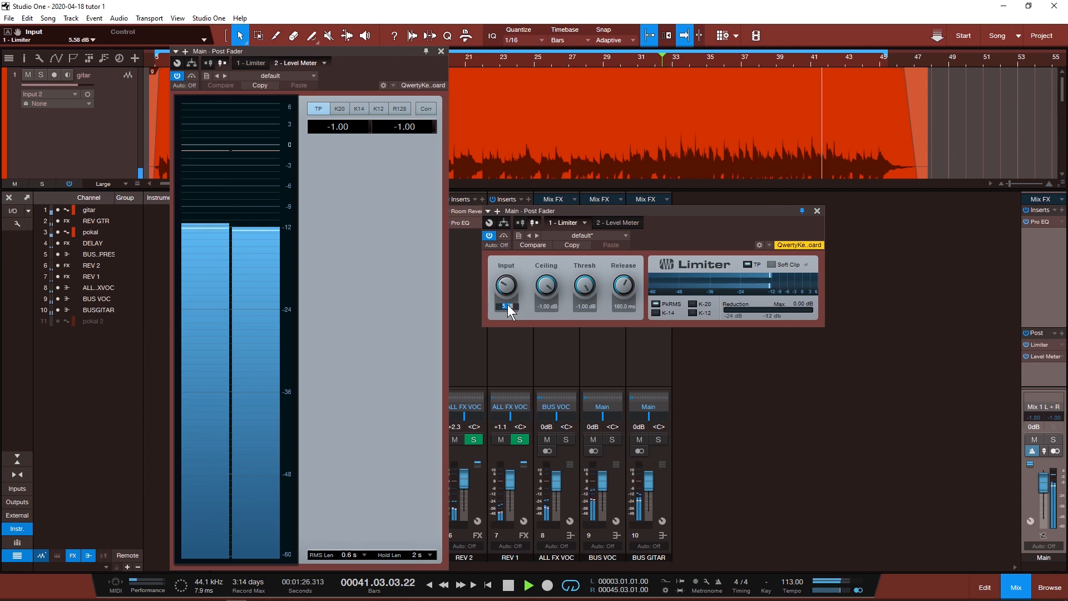
text(5.6)
key(Return)
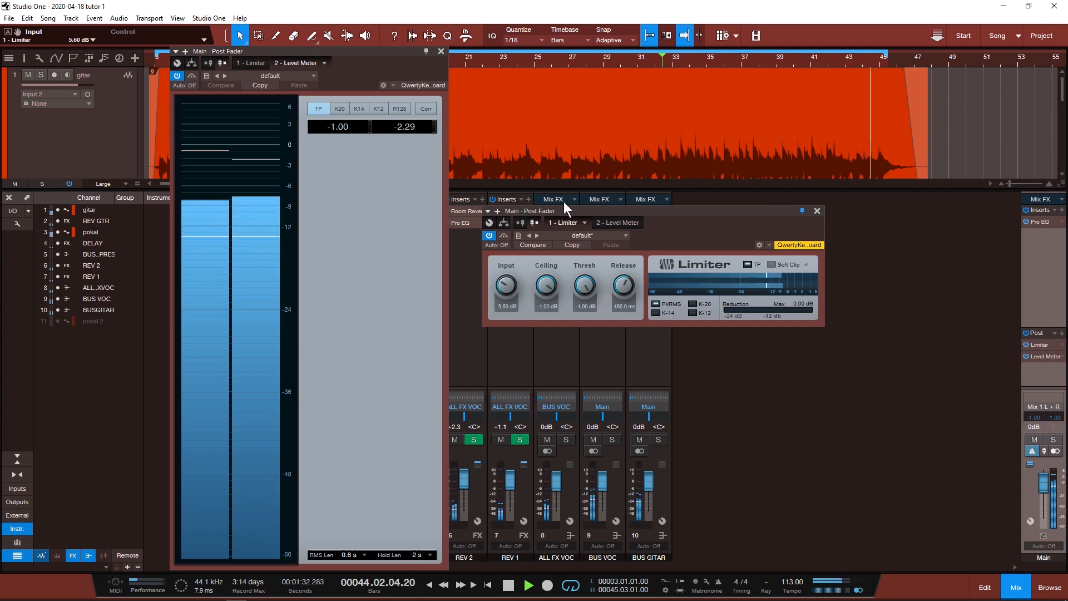
click(640, 64)
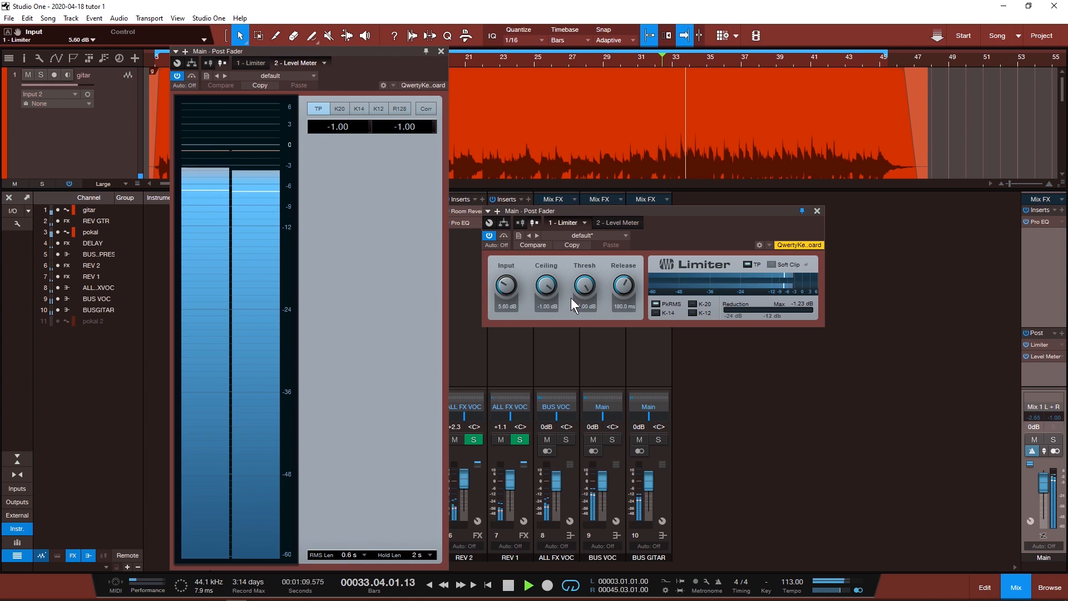
Step: Stop playback and close the Main channel's Level Meter and Limiter windows
key(space)
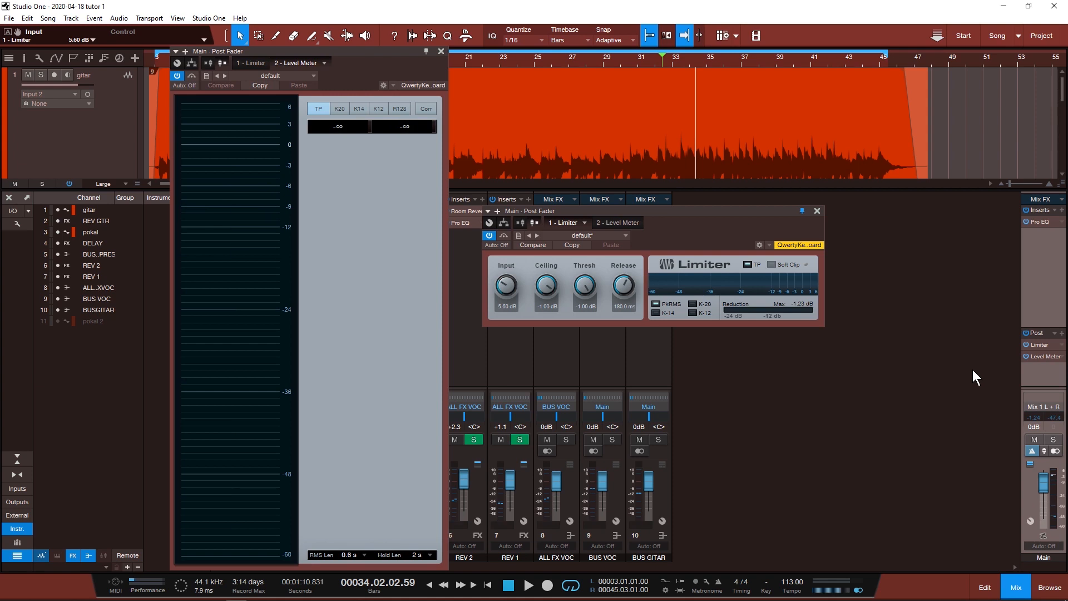
click(441, 51)
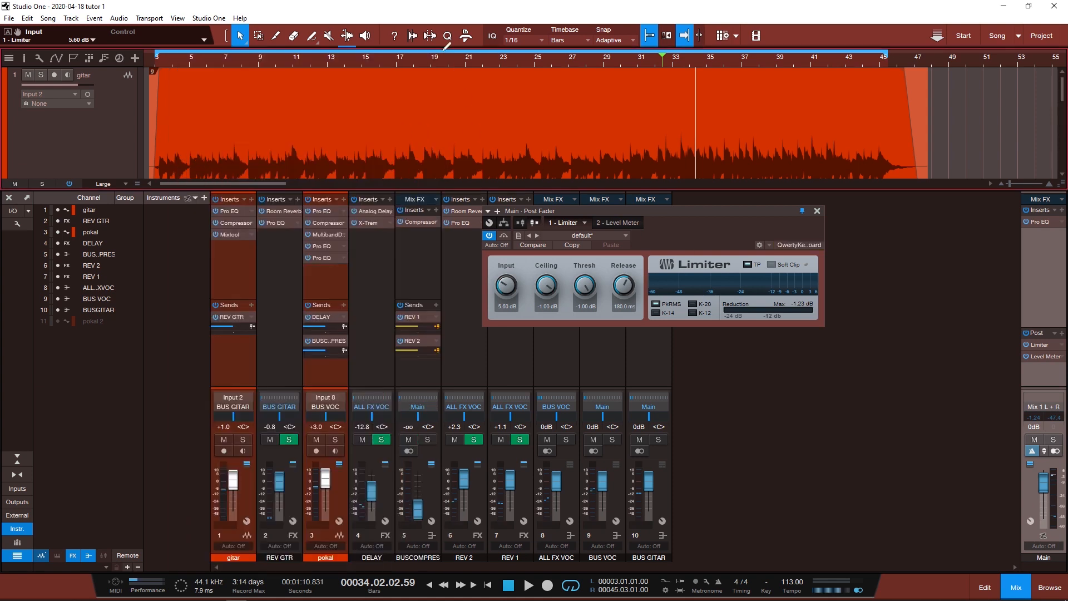
click(817, 211)
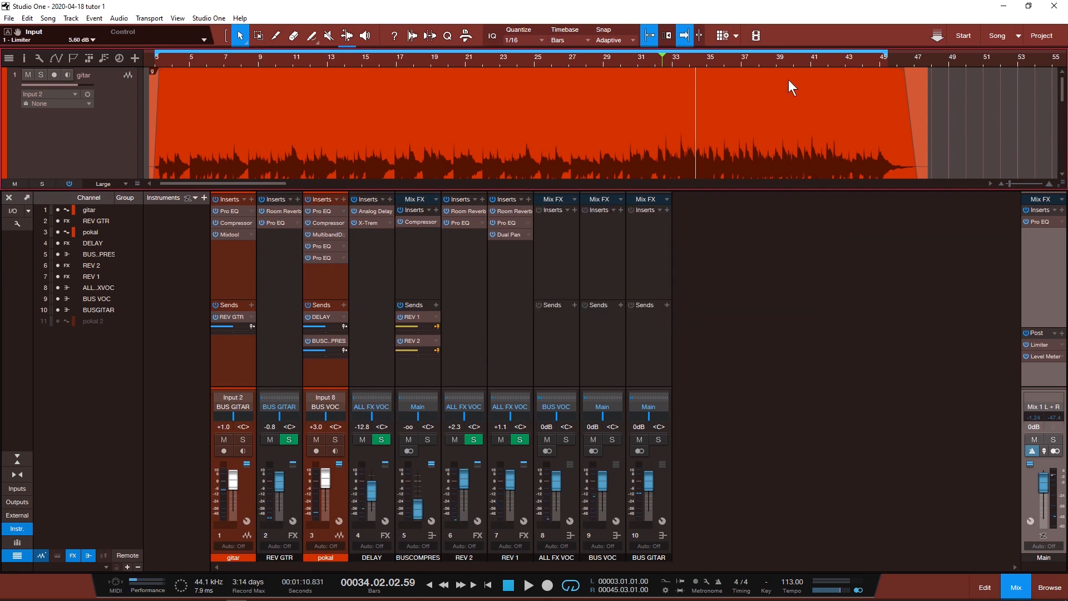
Step: Show the marker track and bring the End marker back to the end of the recorded clips
scroll(796, 61, down, 5)
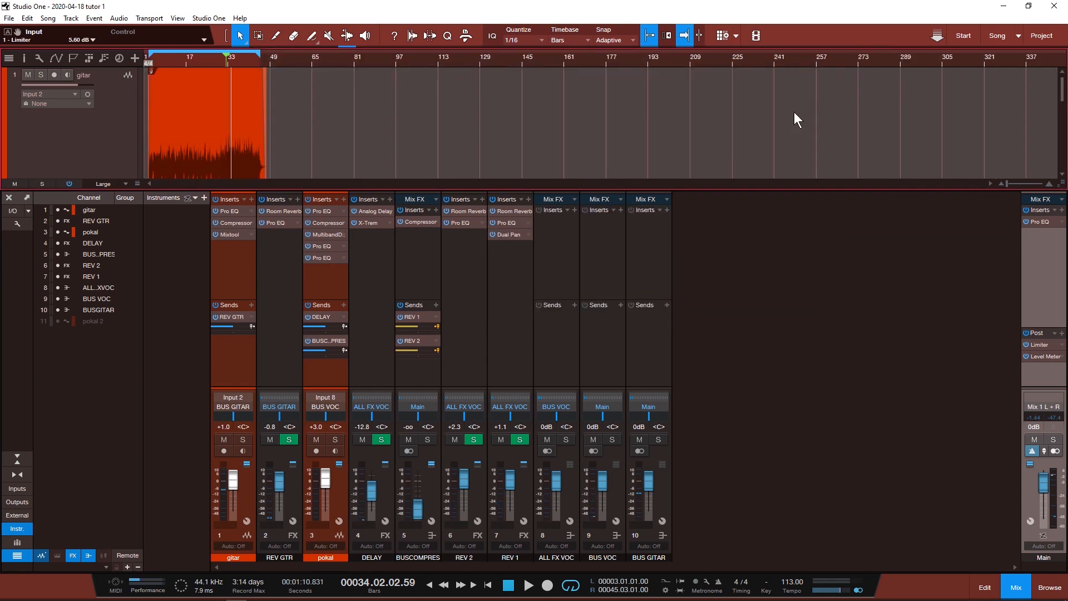
click(71, 55)
drag(1033, 75, 265, 77)
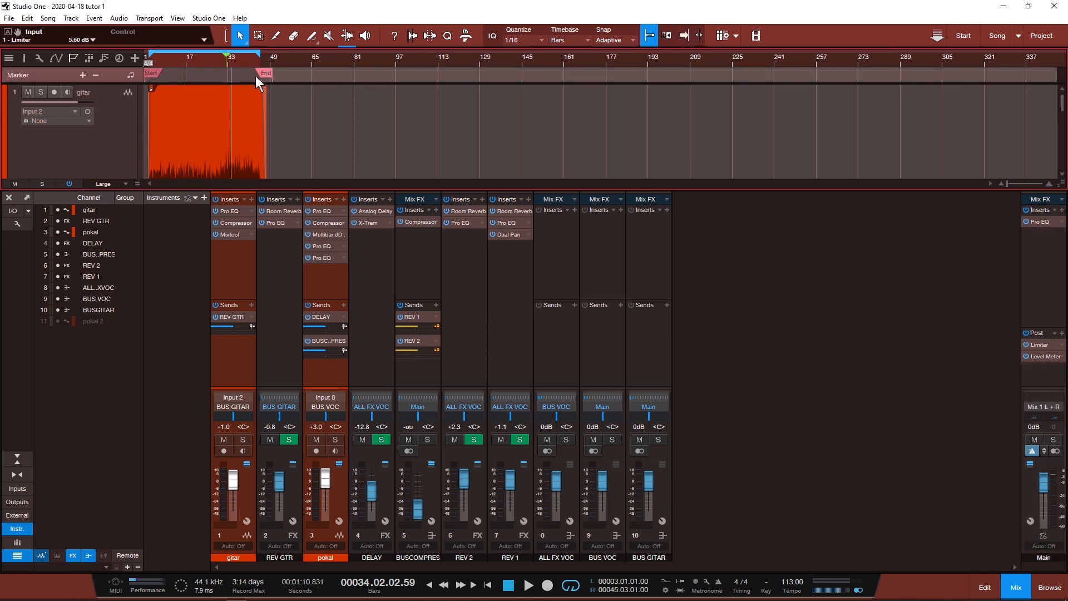
Step: Hide the mixer and place the End marker at bar 48, just past the end of the gitar clip
click(10, 198)
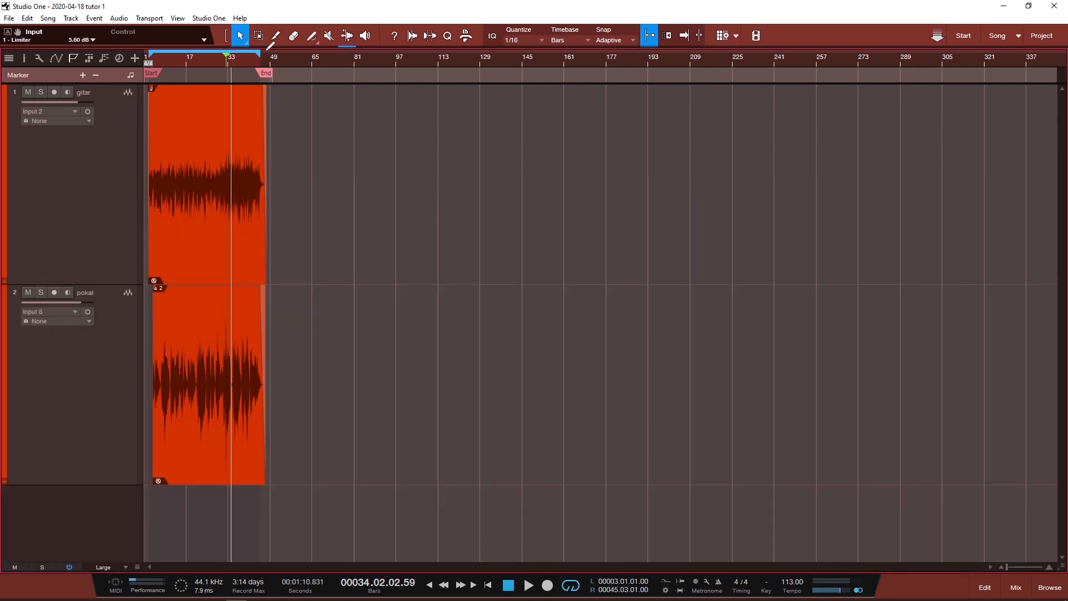
scroll(263, 58, up, 10)
drag(730, 73, 454, 78)
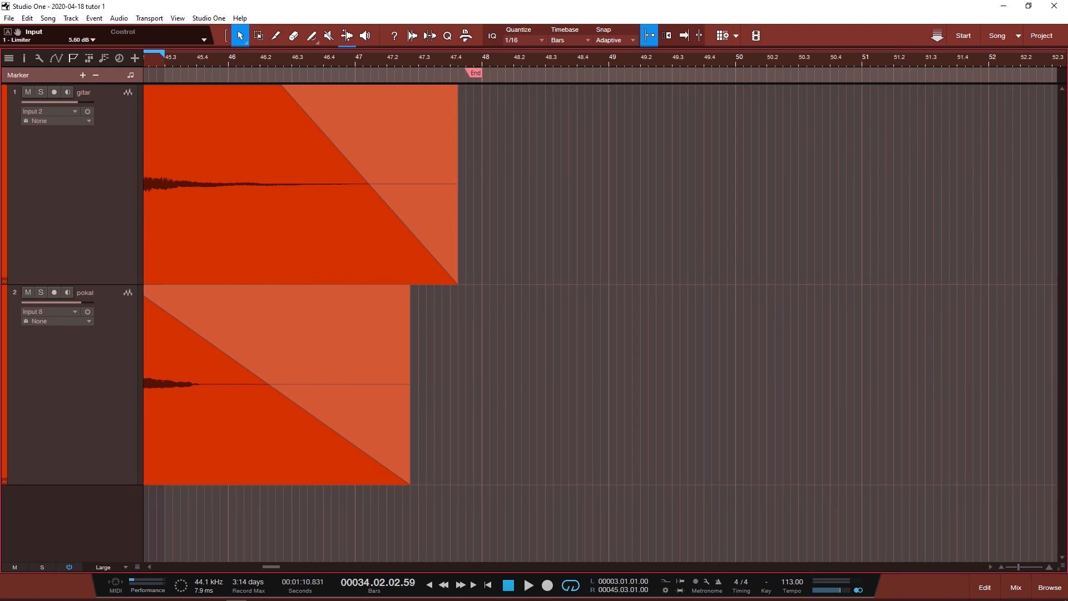
Step: Open the track list, make the hidden pokal 2 track visible, and bring its clip at the song start into view
click(9, 58)
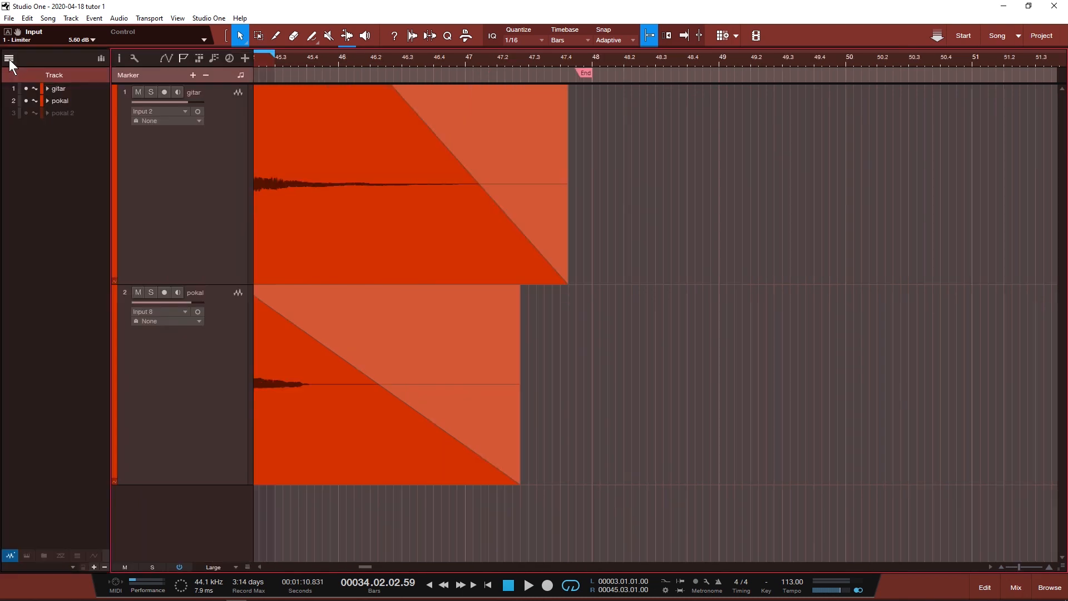
click(27, 112)
key(Home)
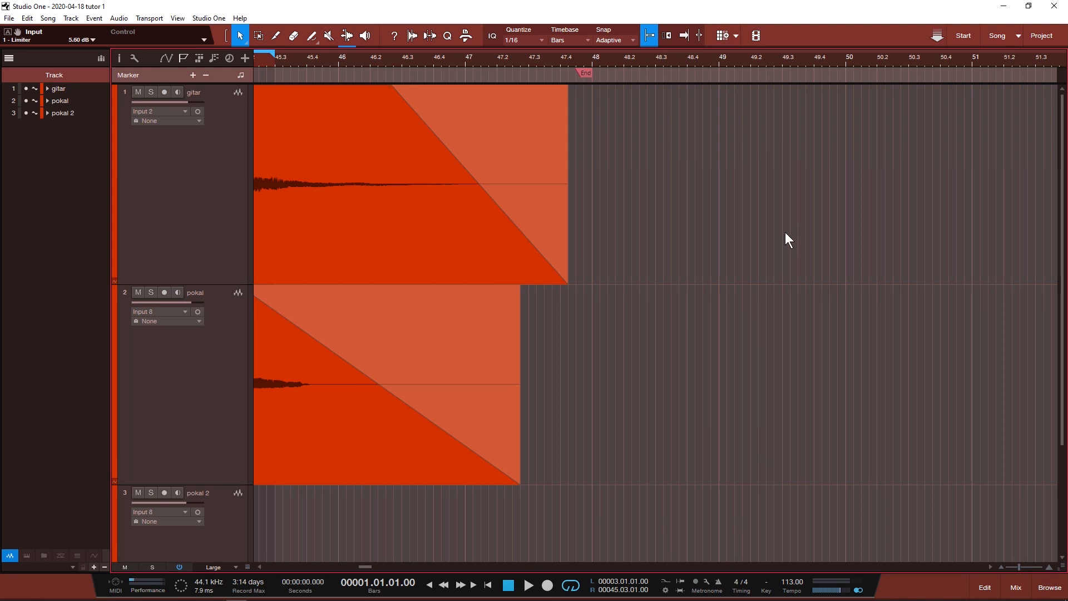
key(f)
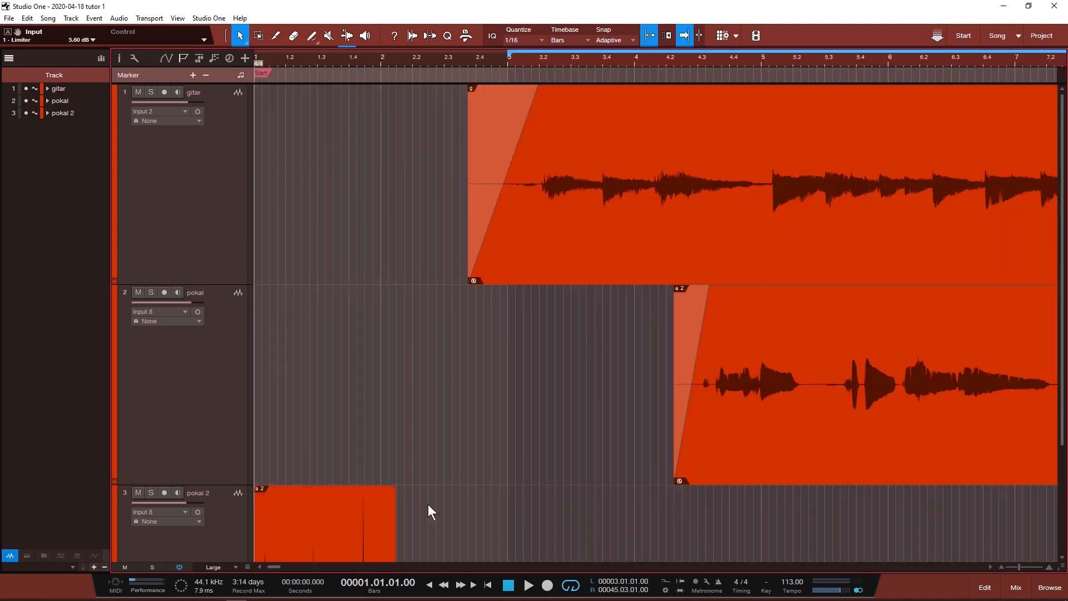
scroll(428, 505, down, 3)
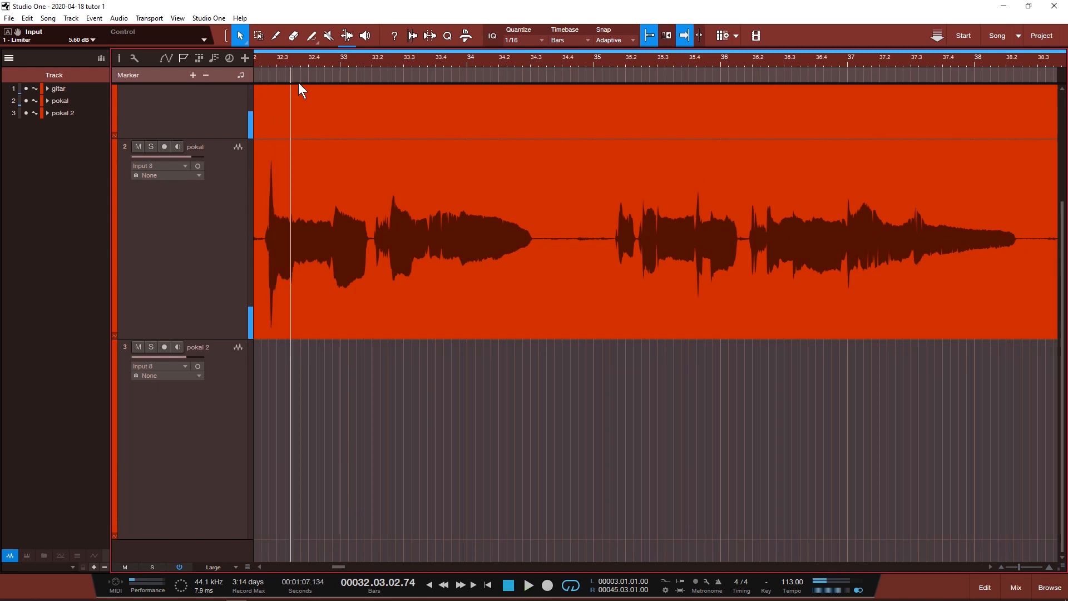
Step: Play the song from the start to hear the pokal 2 clip, select that clip, and stop playback
key(comma)
key(space)
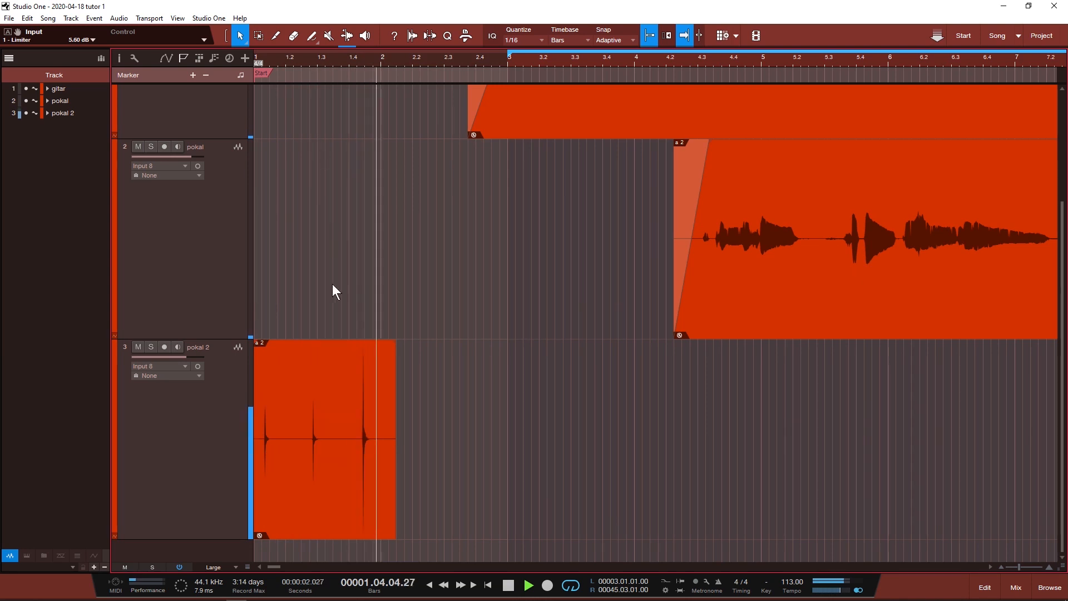
click(337, 359)
key(space)
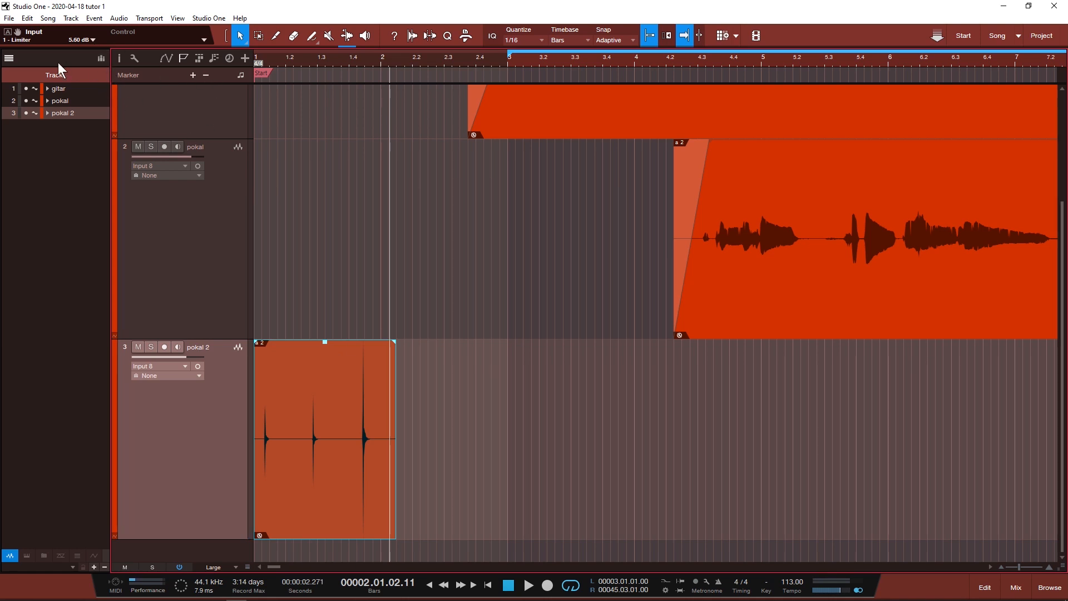
Step: Move the End marker to about bar 49, leaving a short gap after the gitar and pokal clips
scroll(335, 63, down, 3)
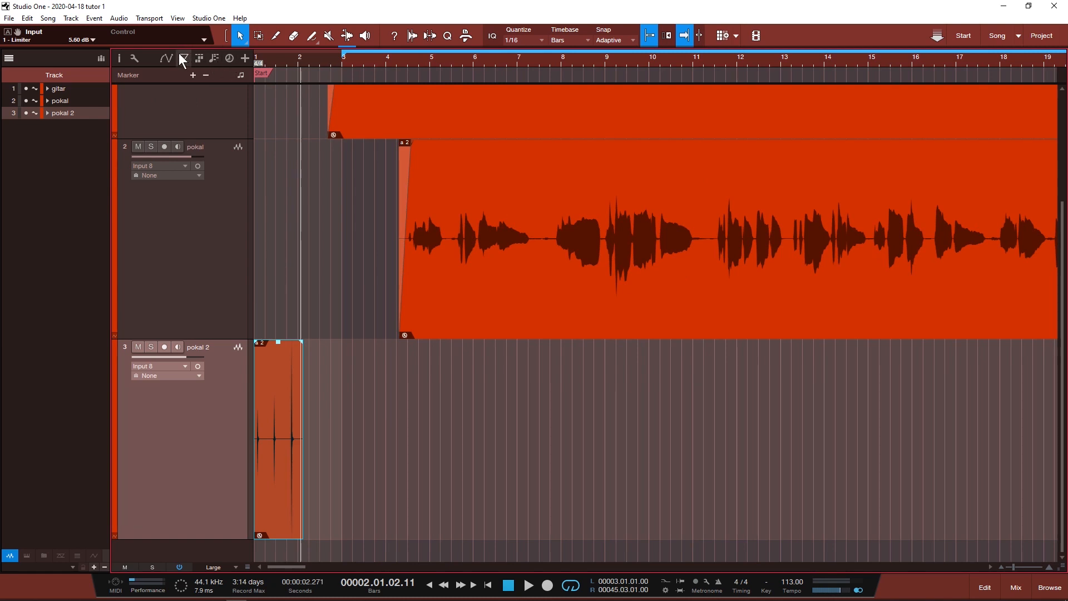
scroll(329, 62, down, 2)
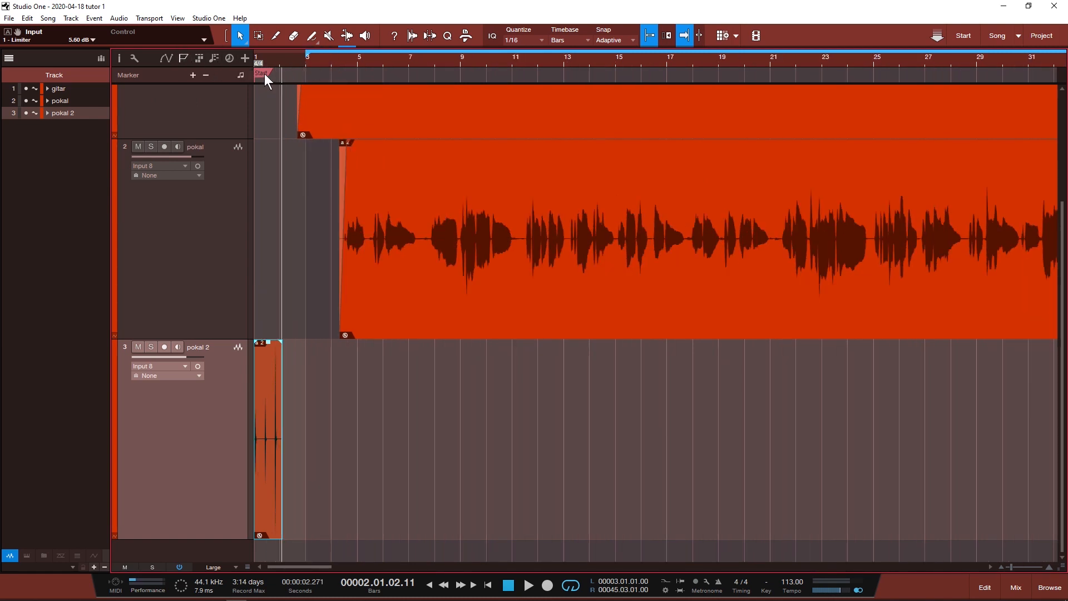
scroll(405, 61, down, 6)
drag(398, 73, 416, 80)
scroll(374, 57, up, 5)
scroll(373, 57, up, 2)
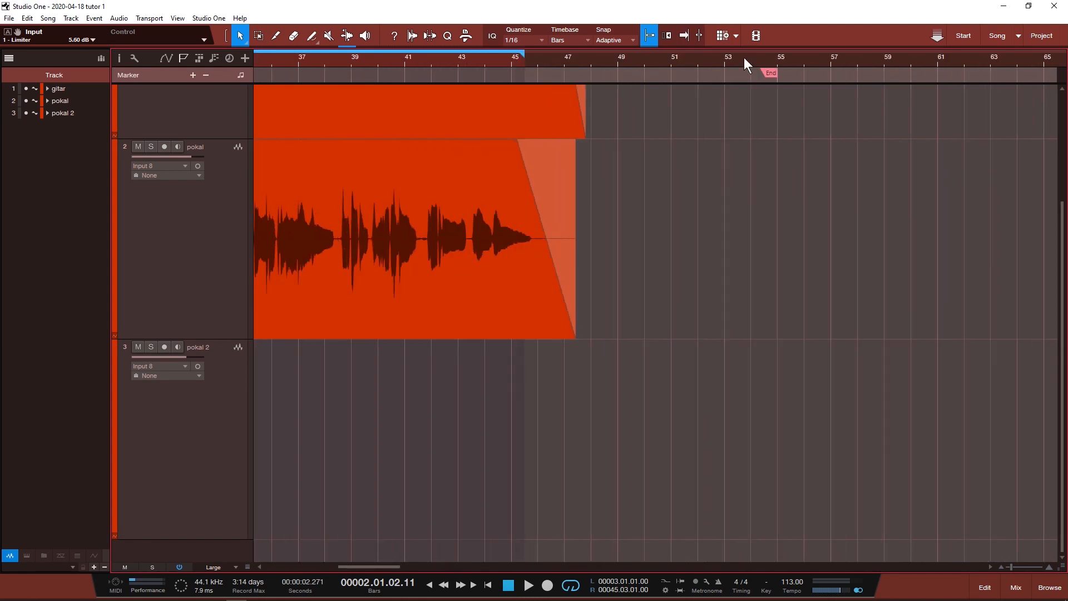
drag(770, 76, 607, 75)
scroll(596, 56, up, 1)
scroll(595, 56, down, 3)
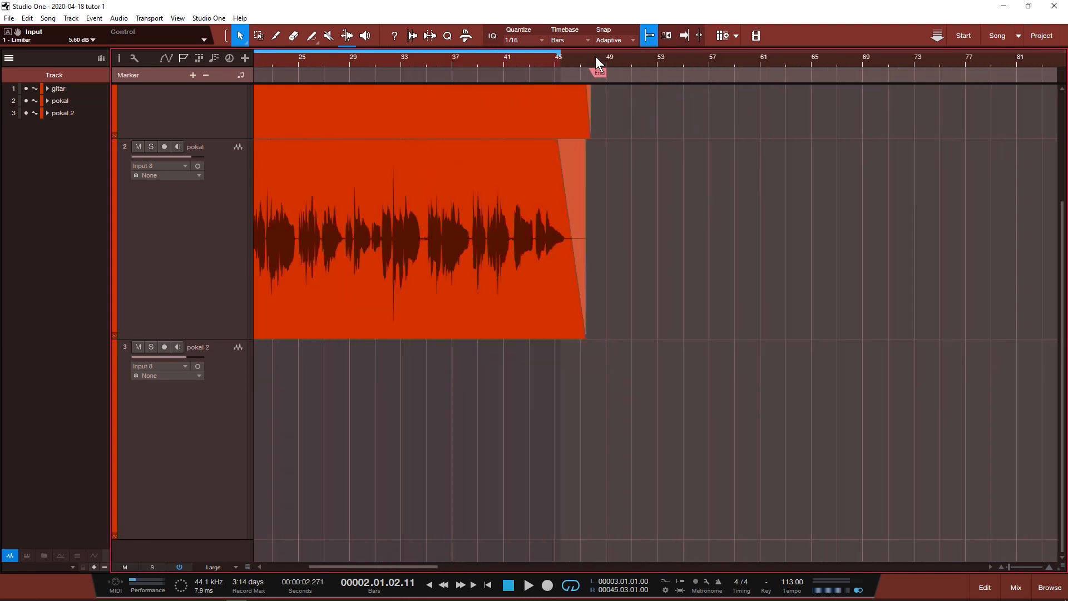
Step: Start a mixdown export and set its file name to COVER LIVE
click(47, 18)
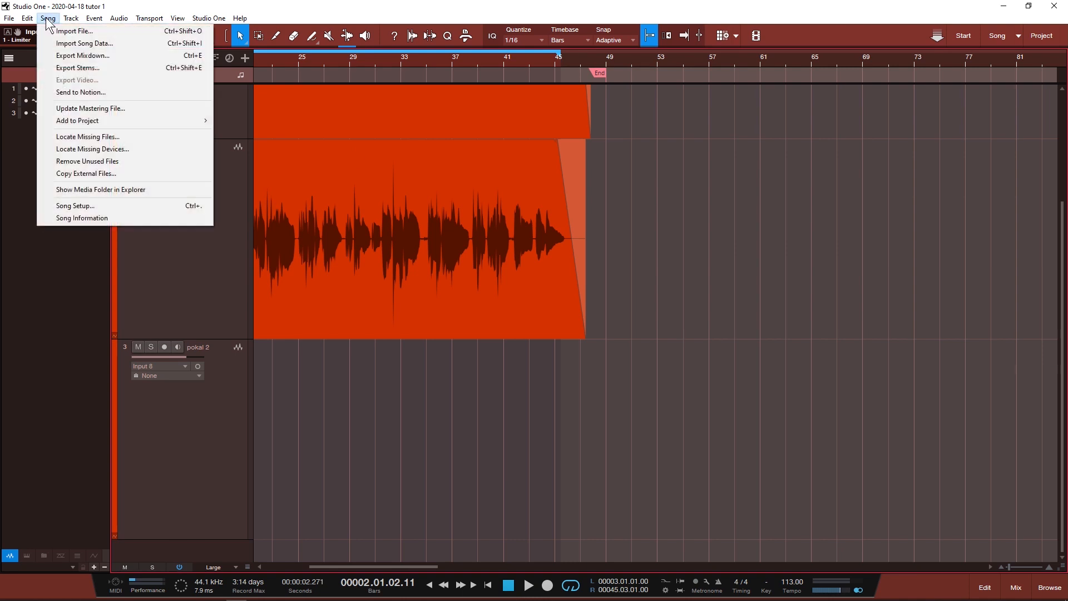
click(63, 55)
drag(538, 108, 538, 107)
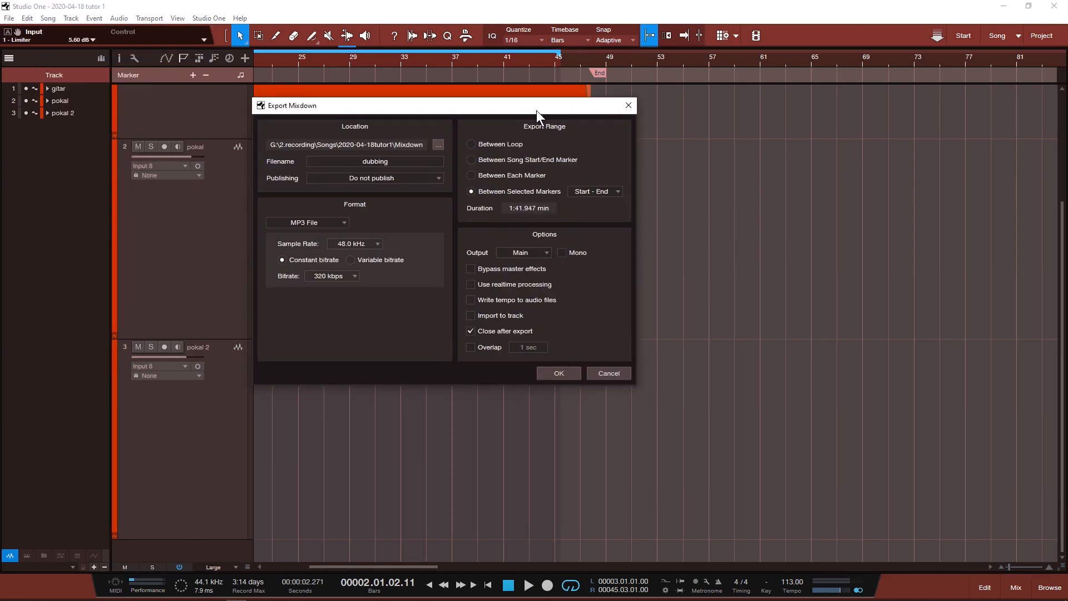
click(417, 165)
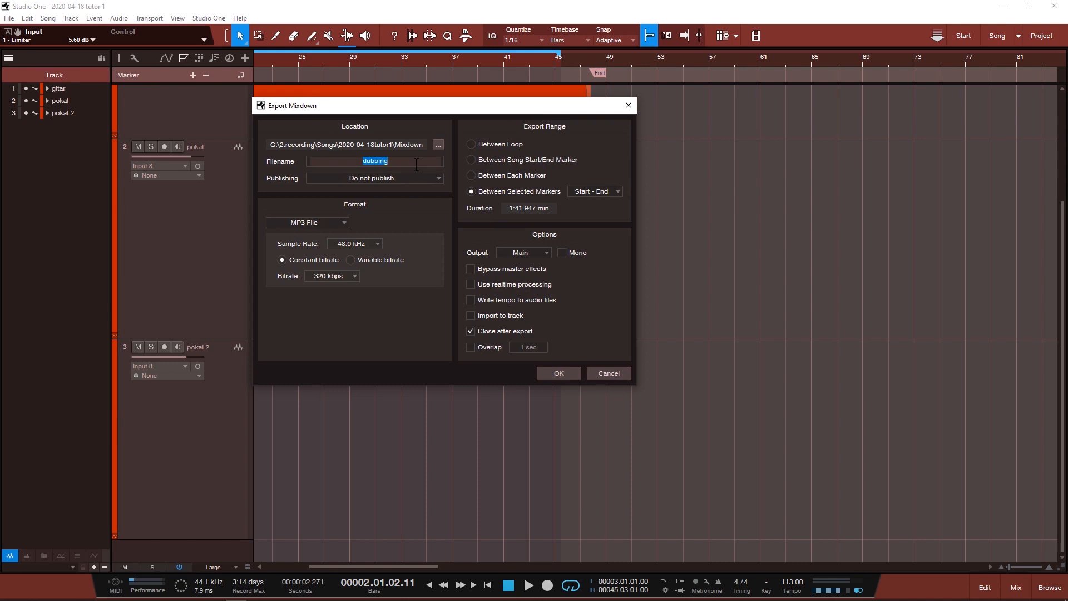
text(COVER LIVE)
Step: Set the mixdown format to Wave File with a 24 Bit resolution
click(329, 225)
click(329, 233)
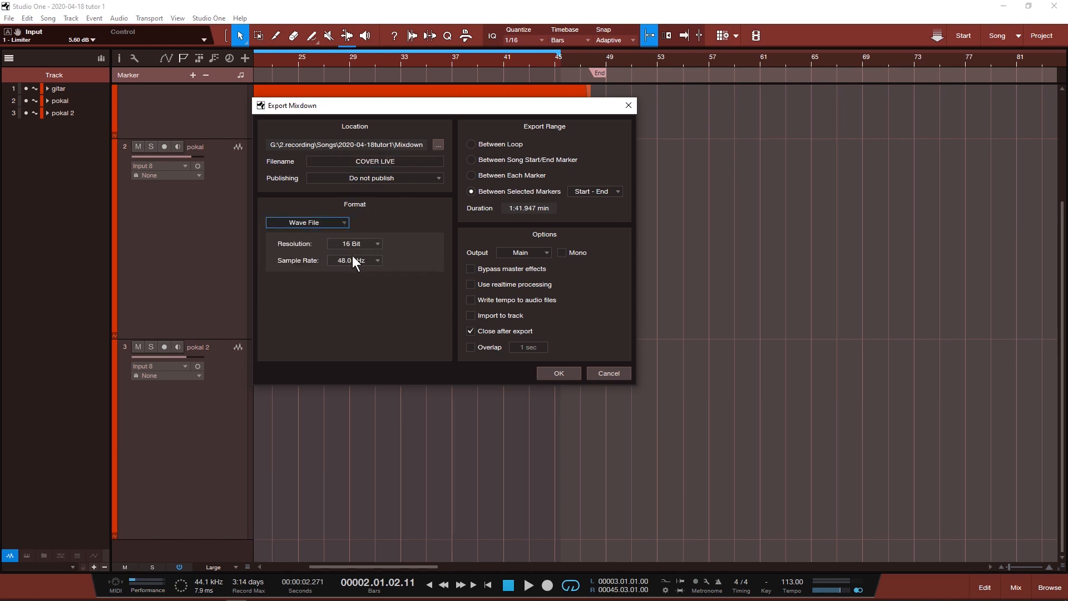
click(353, 246)
click(358, 282)
Step: Set the export range to Between Song Start/End Marker and enable realtime processing
click(498, 160)
click(471, 284)
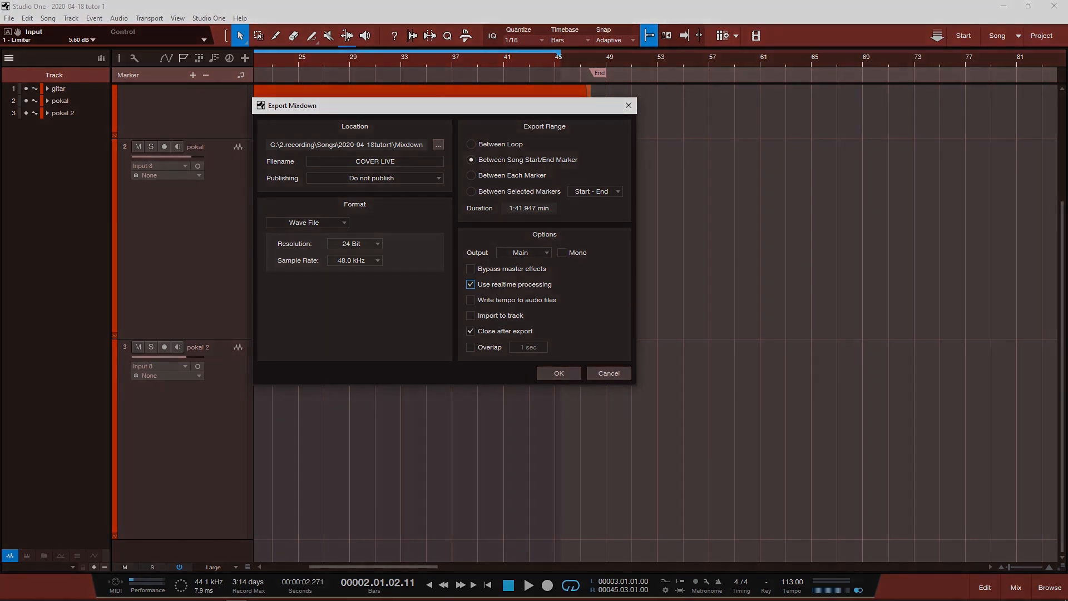
mouse_move(257, 599)
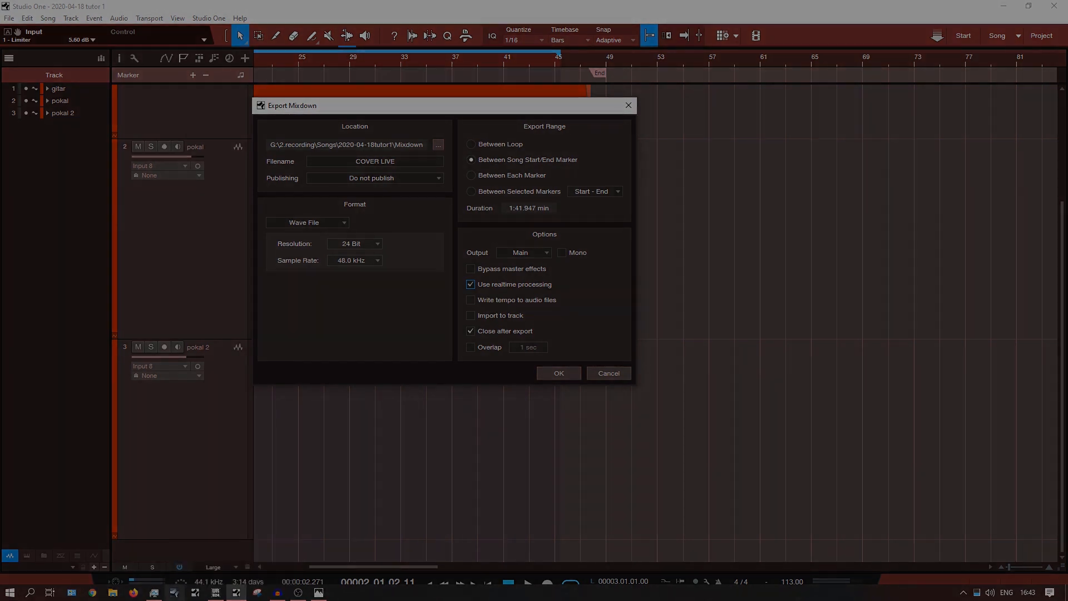
mouse_move(154, 593)
click(277, 594)
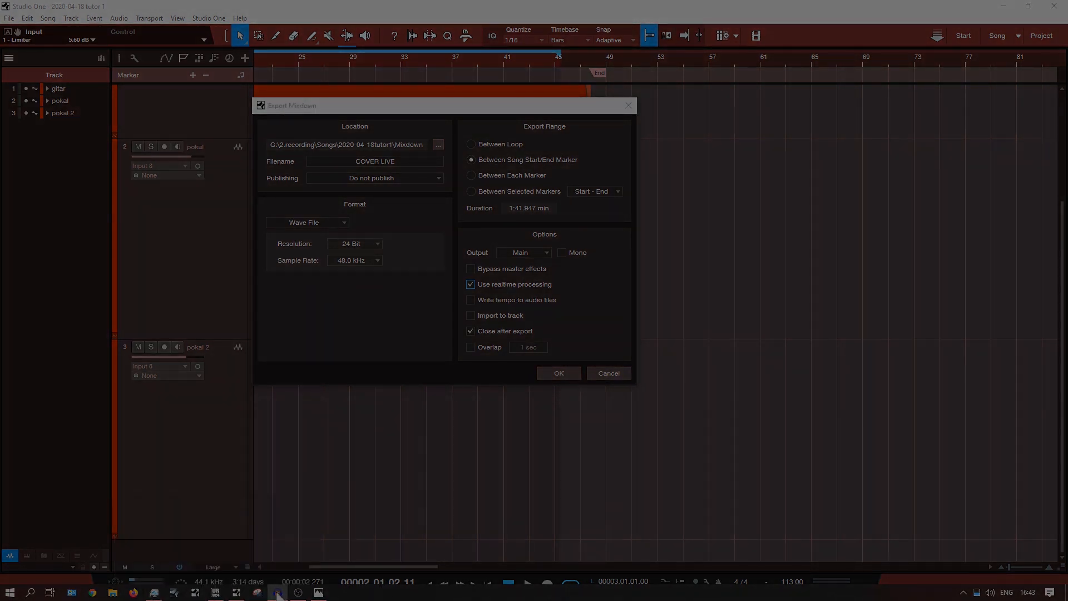